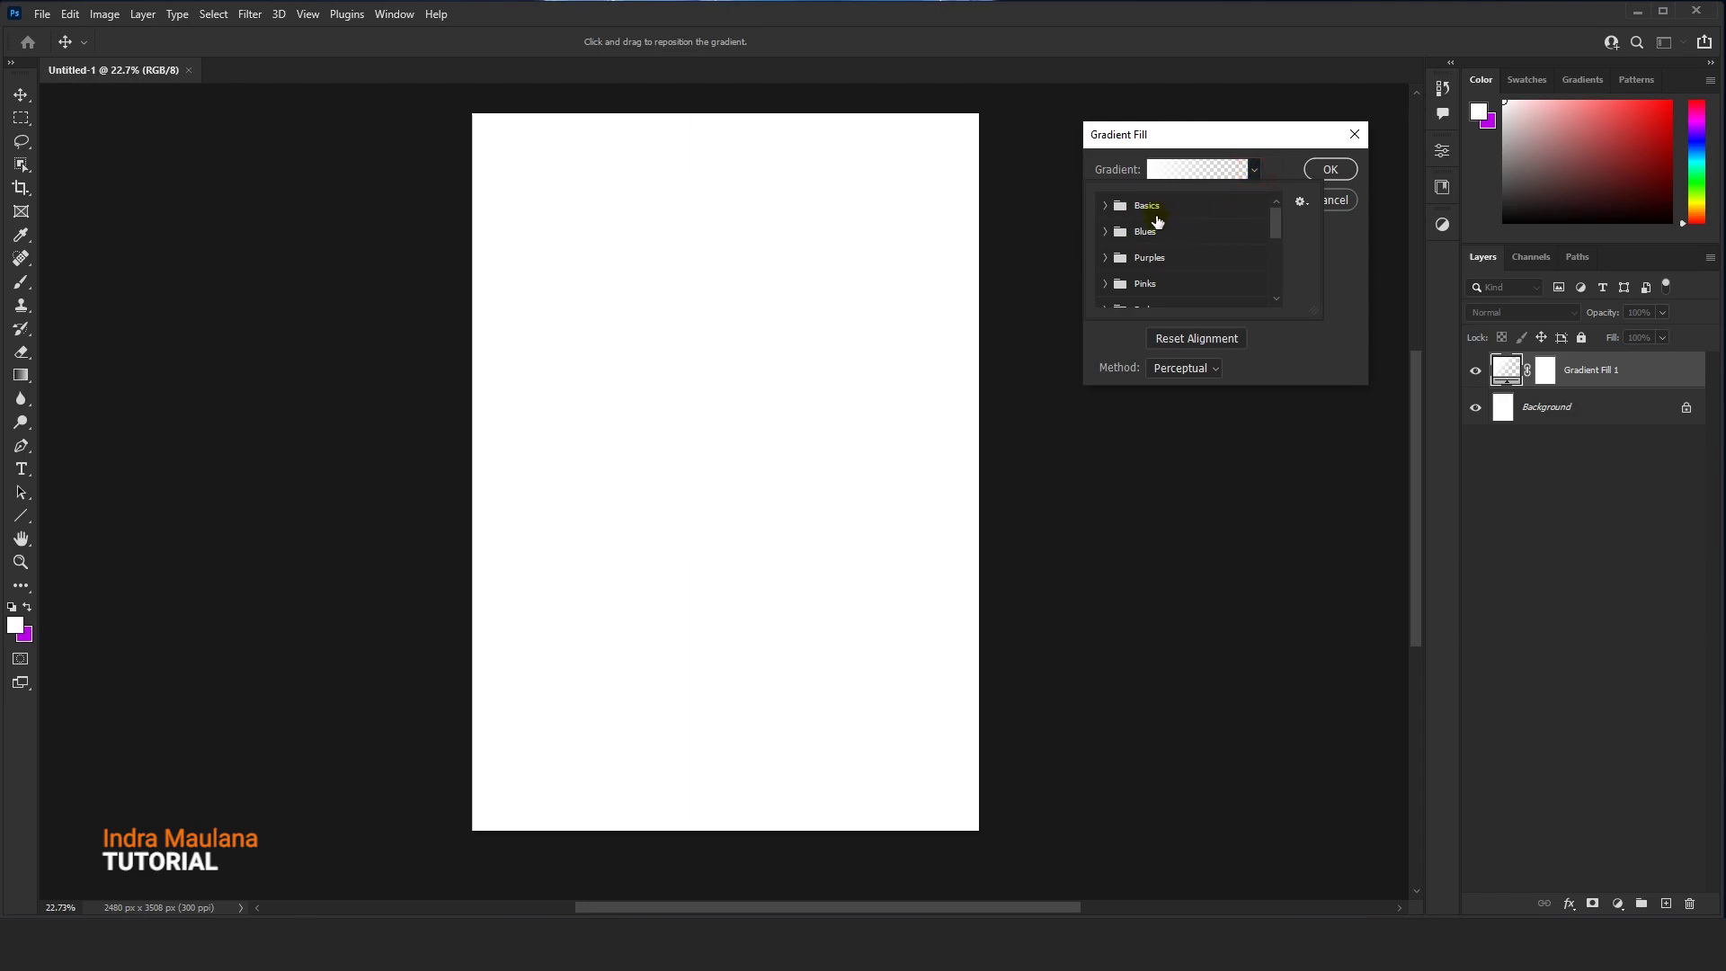
Apply the Foreground to Background preset to the gradient fill and set its starting colour stop to ff0000
{"action": "left_click", "coordinate": [1106, 206]}
{"action": "left_click", "coordinate": [1141, 235]}
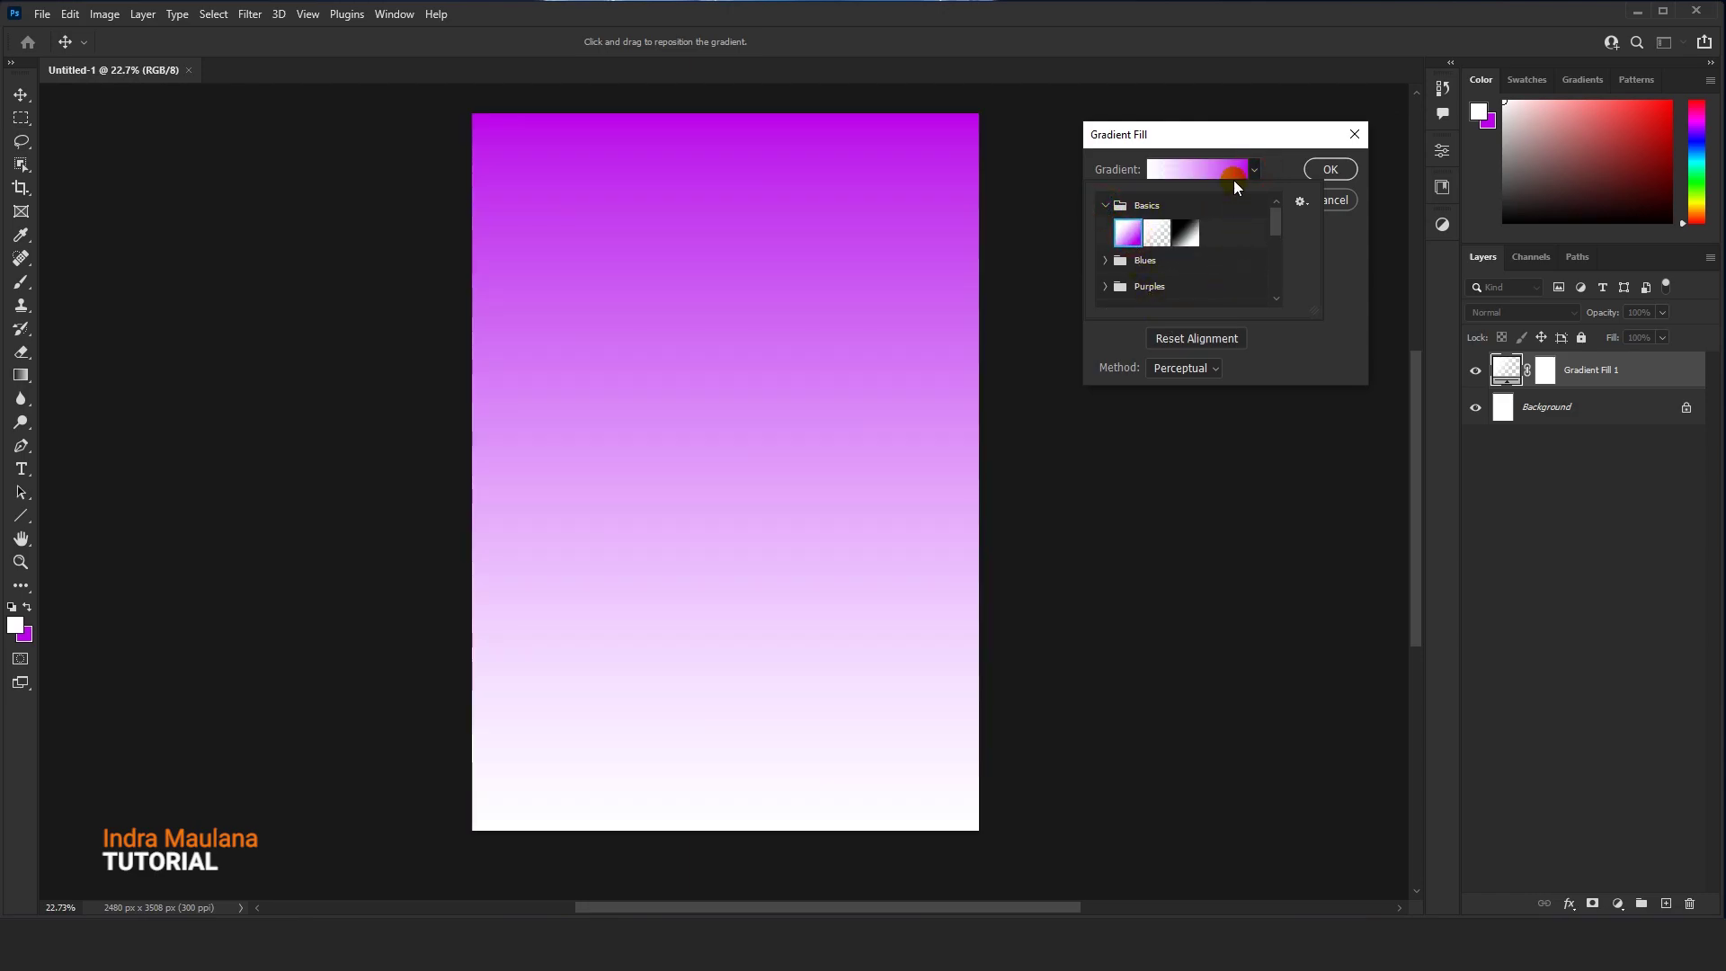
{"action": "left_click", "coordinate": [1234, 136]}
{"action": "left_click", "coordinate": [1159, 180]}
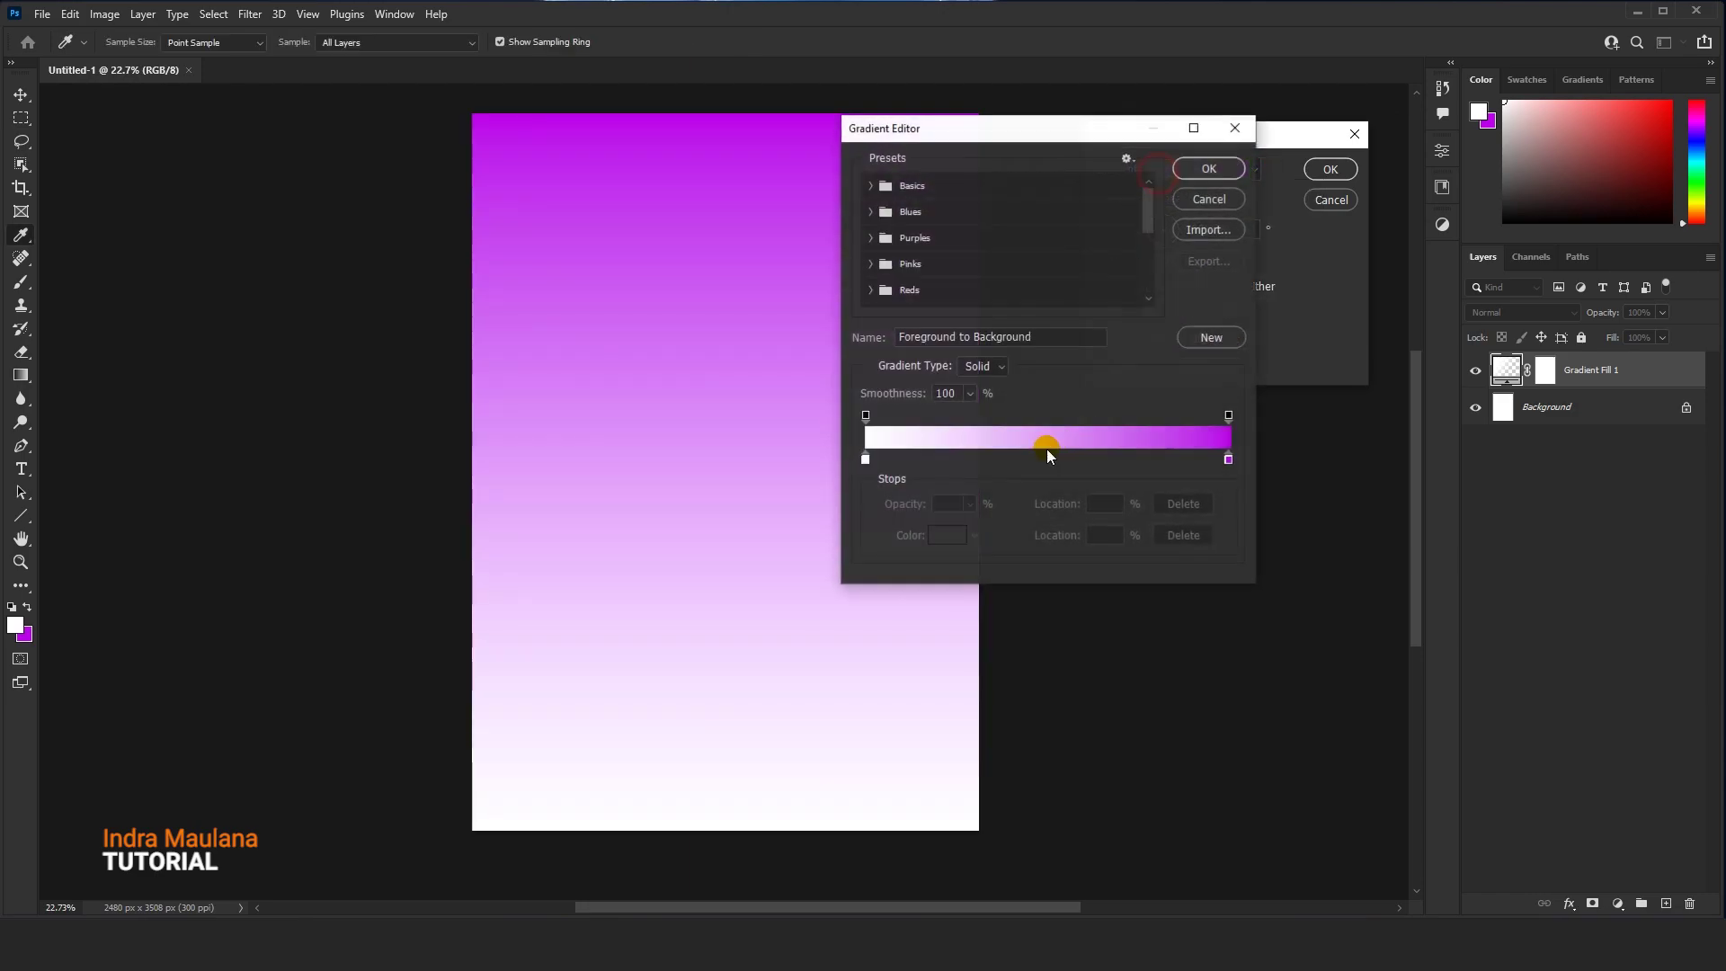
{"action": "left_click_drag", "start_coordinate": [998, 127], "coordinate": [1222, 126]}
{"action": "left_click", "coordinate": [1087, 458]}
{"action": "double_click", "coordinate": [1086, 458]}
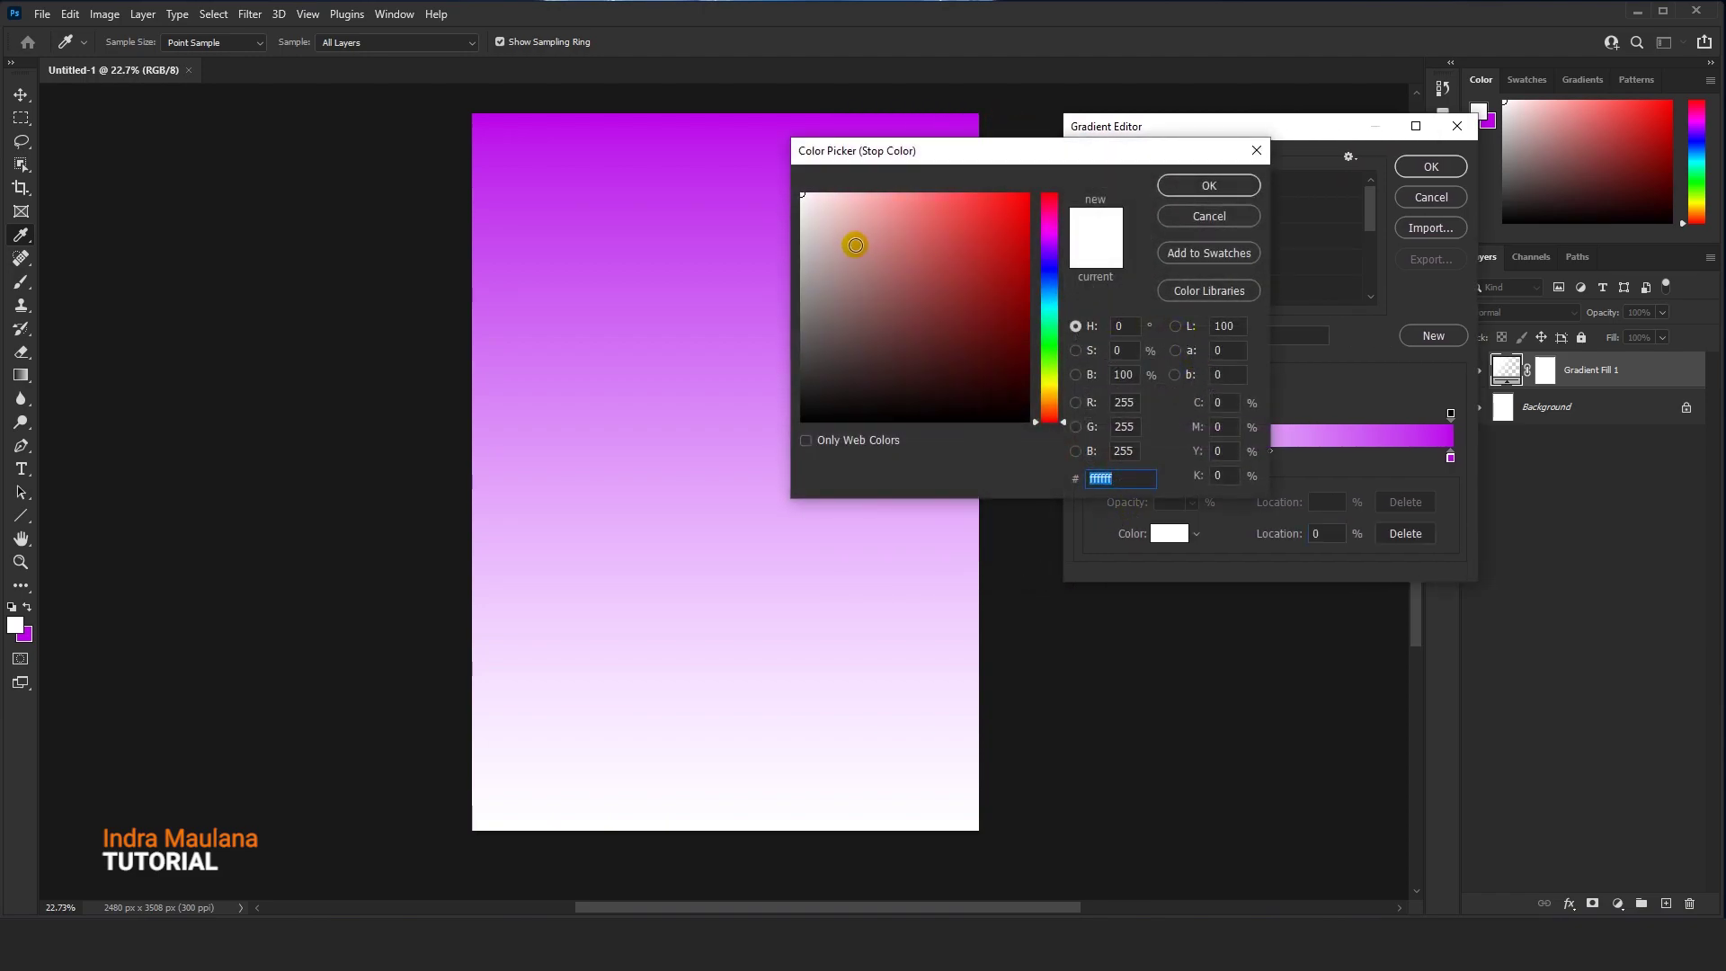
{"action": "left_click_drag", "start_coordinate": [989, 217], "coordinate": [1030, 191]}
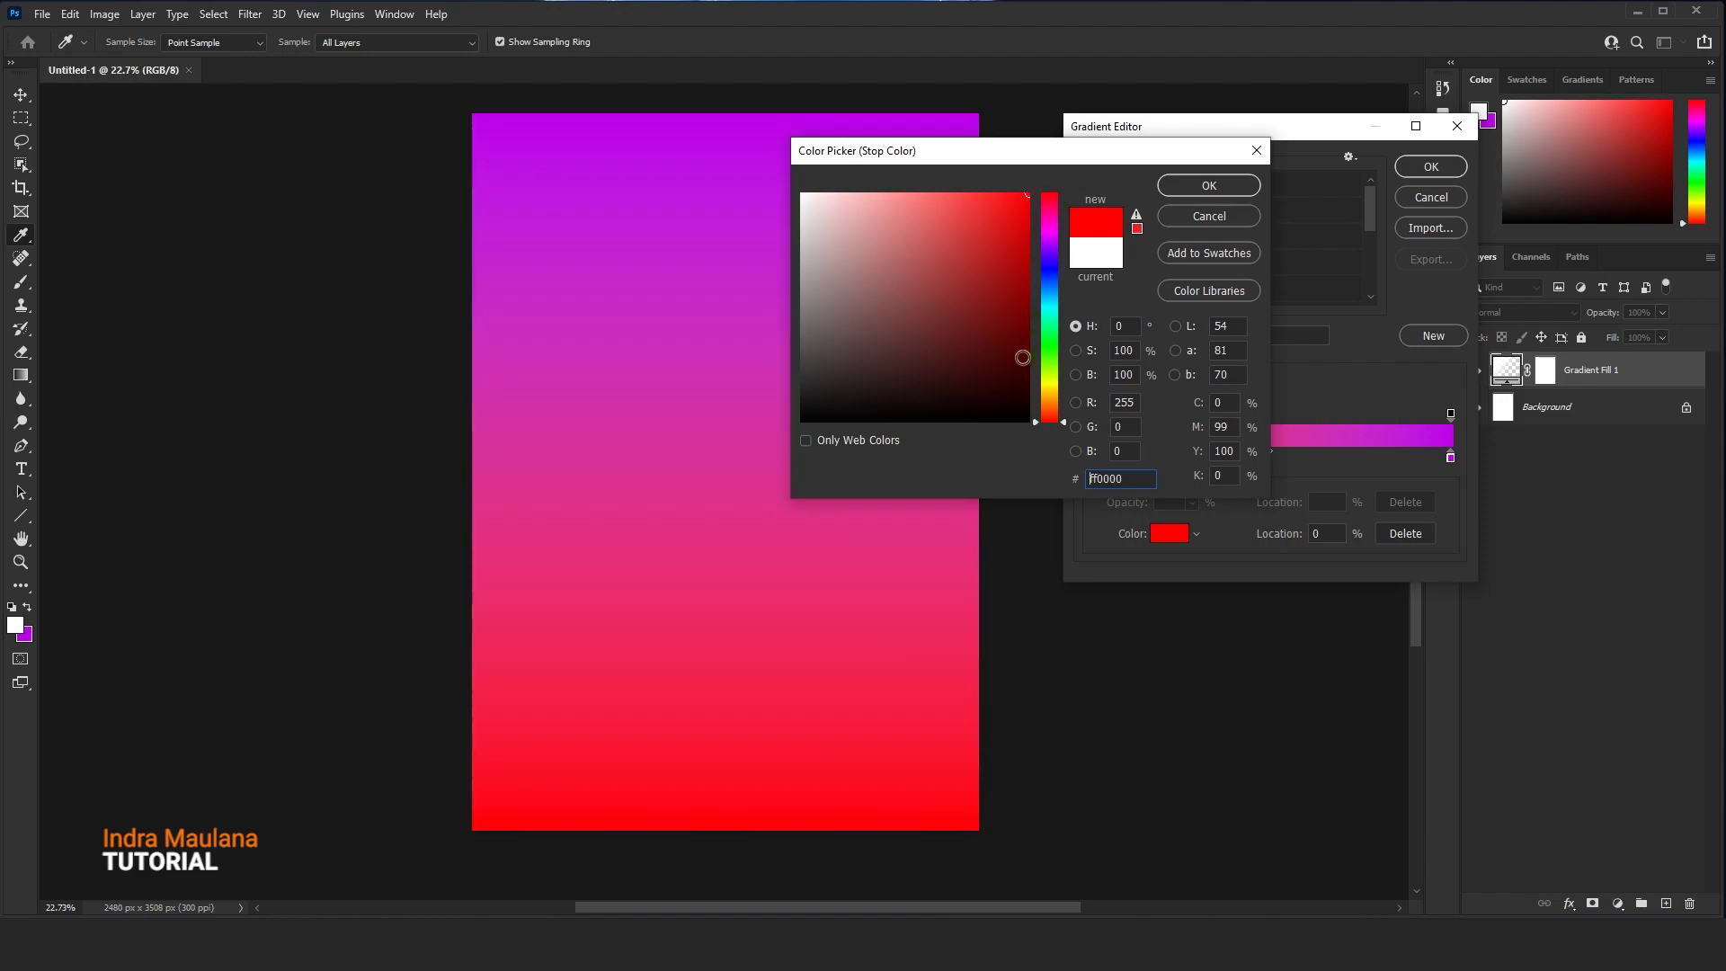
{"action": "left_click", "coordinate": [1201, 188]}
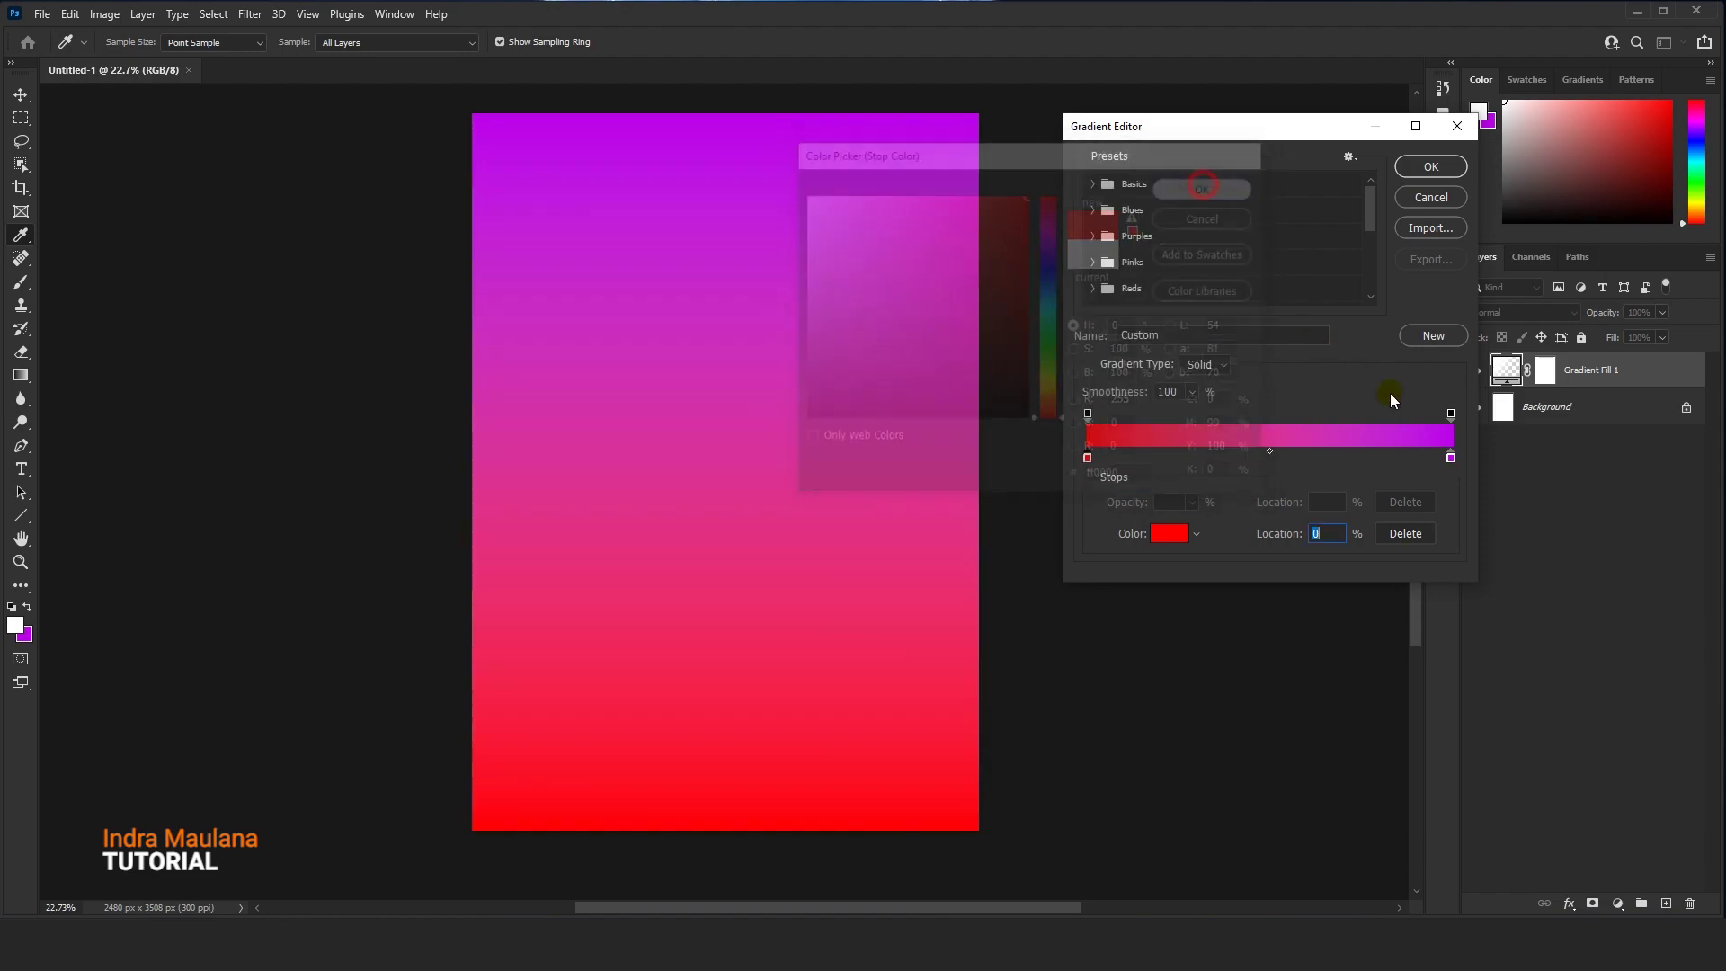
Set the gradient's end colour stop to dark maroon 590019
{"action": "double_click", "coordinate": [1448, 459]}
{"action": "left_click_drag", "start_coordinate": [1048, 232], "coordinate": [1046, 207]}
{"action": "left_click_drag", "start_coordinate": [1016, 269], "coordinate": [1038, 343]}
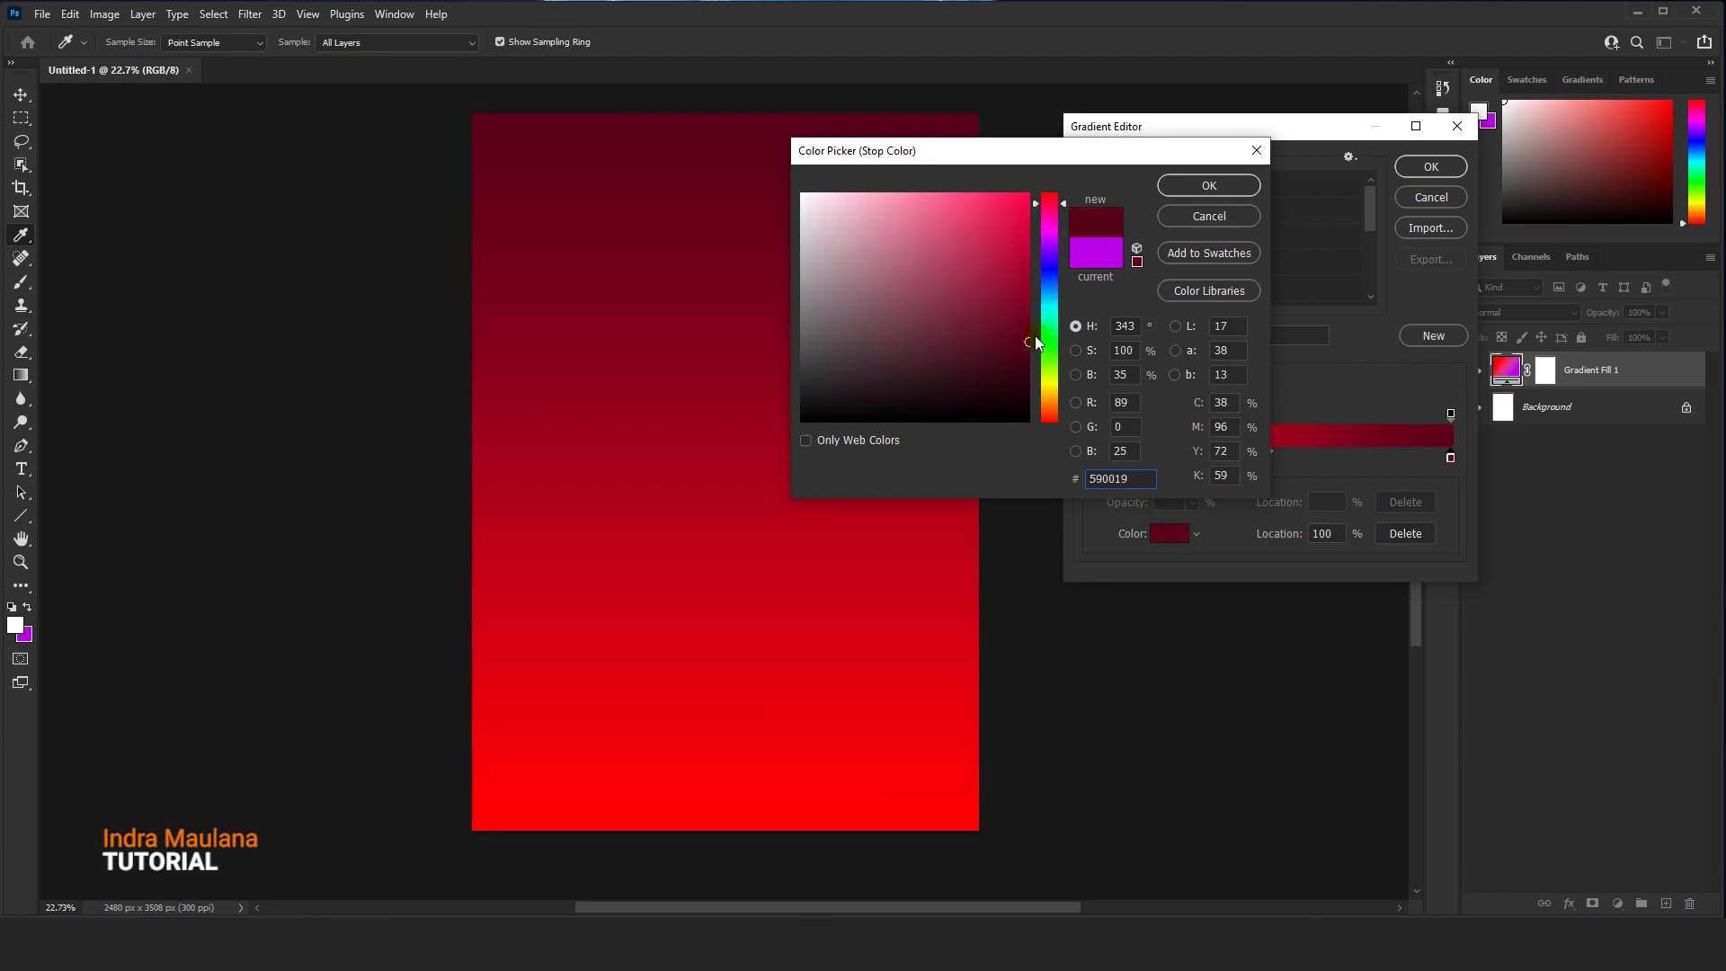
{"action": "left_click", "coordinate": [1209, 185]}
Darken the gradient's starting colour stop to af0000 and accept the edited gradient
{"action": "double_click", "coordinate": [1087, 459]}
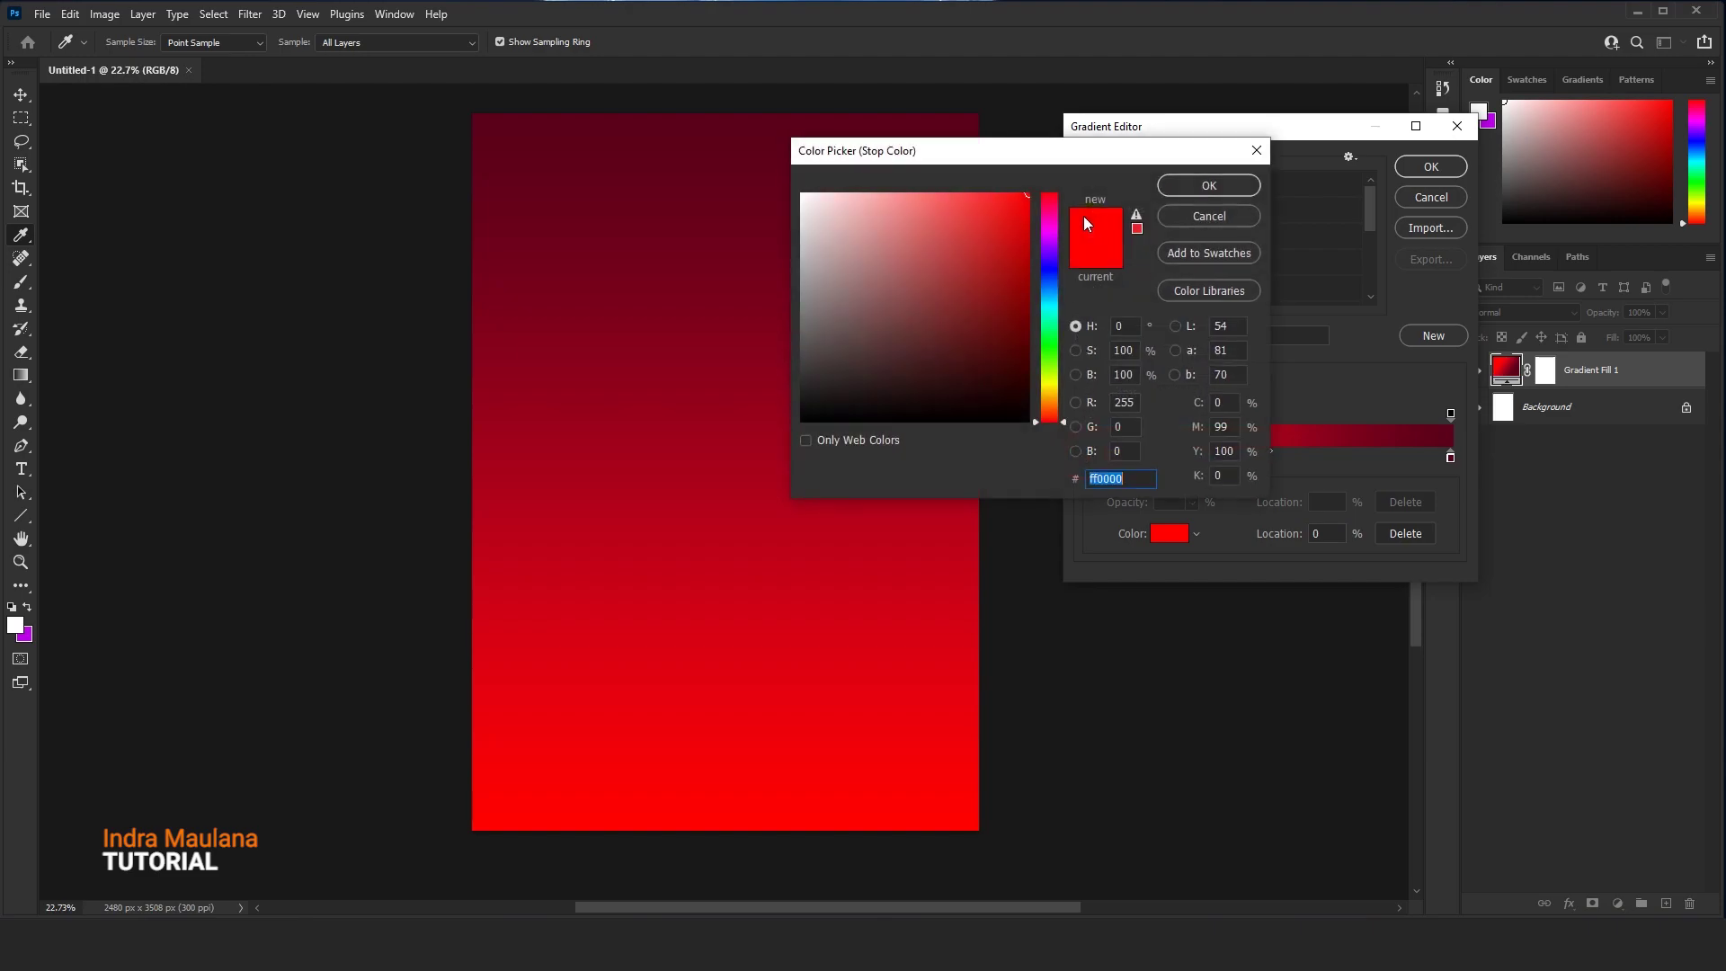
{"action": "mouse_move", "coordinate": [1025, 212]}
{"action": "left_mouse_down"}
{"action": "mouse_move", "coordinate": [1064, 245]}
{"action": "mouse_move", "coordinate": [1034, 287]}
{"action": "mouse_move", "coordinate": [1032, 269]}
{"action": "left_mouse_up"}
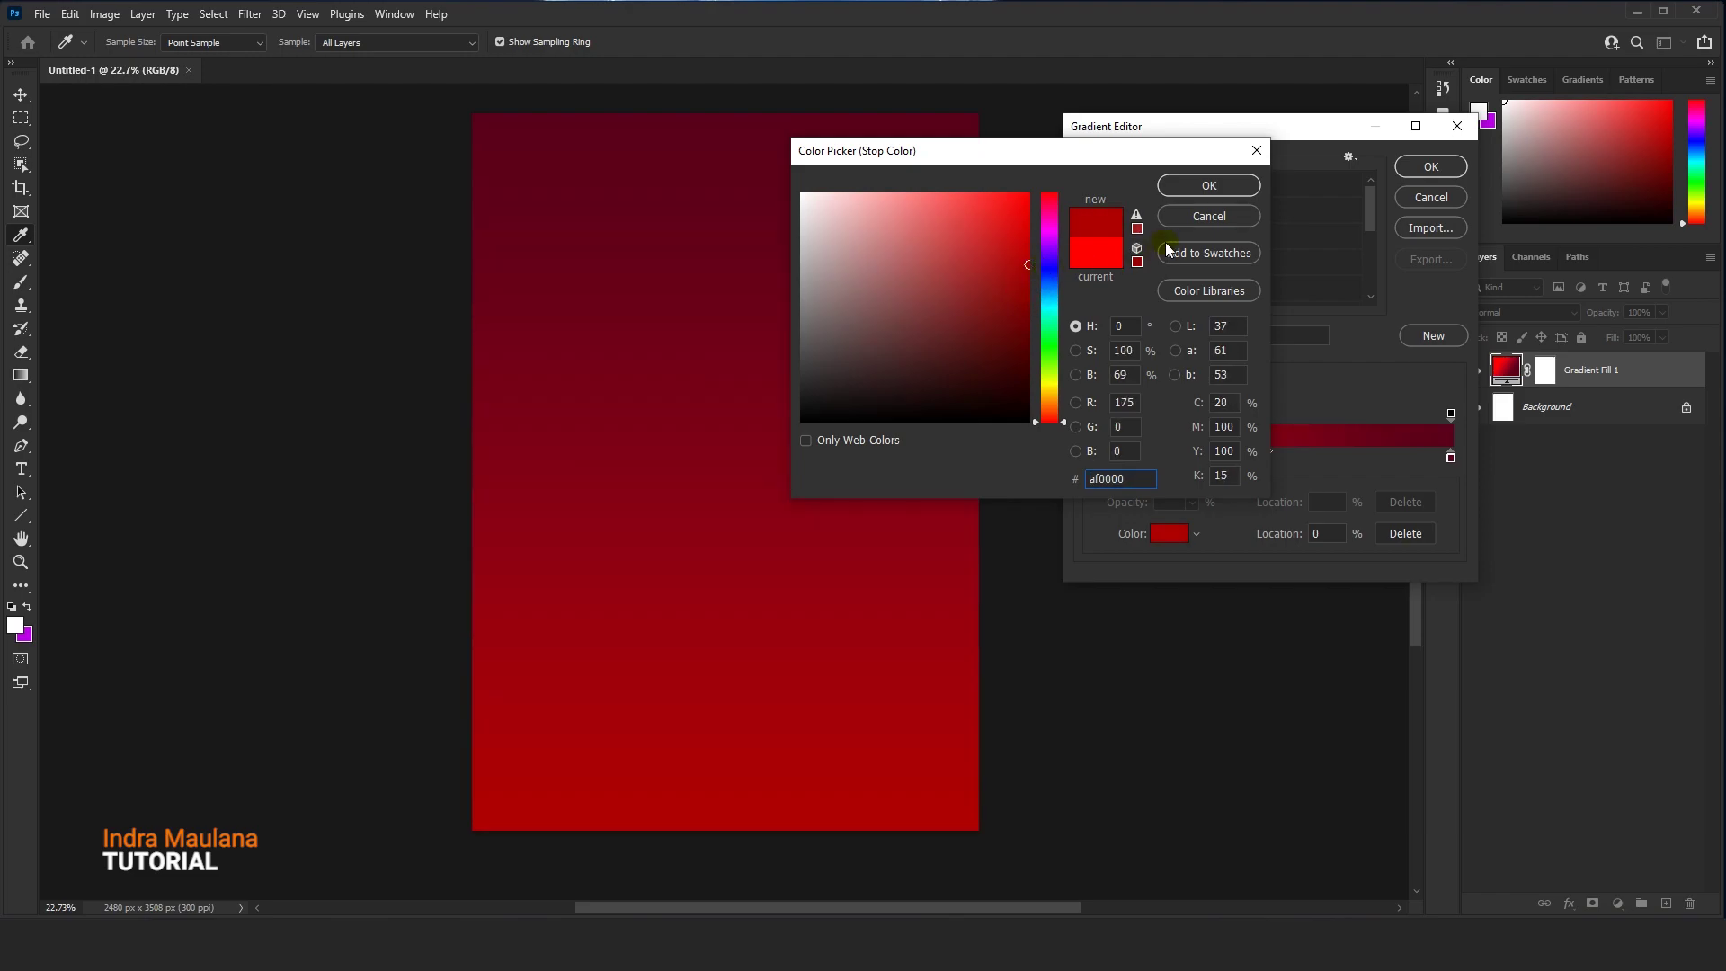
{"action": "left_click", "coordinate": [1202, 184]}
{"action": "left_click", "coordinate": [1429, 167]}
Reverse the linear gradient, tilt it to an angle of about 126.16°, and accept the fill
{"action": "left_click", "coordinate": [1151, 286]}
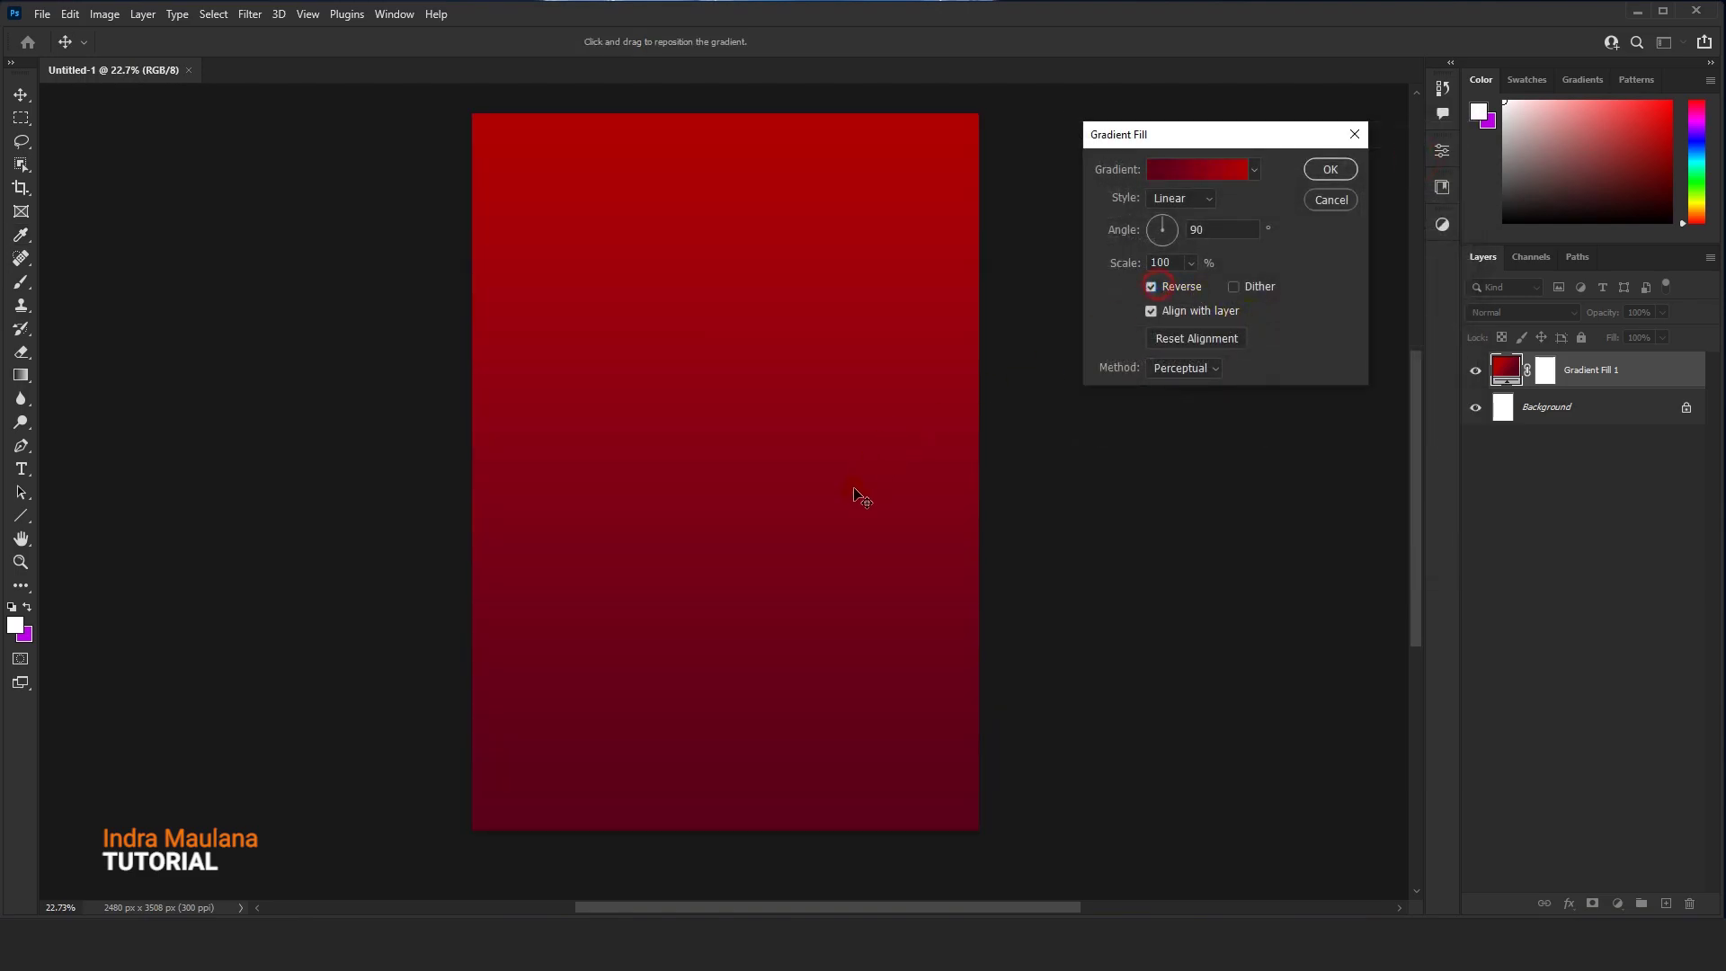
{"action": "left_click_drag", "start_coordinate": [1159, 230], "coordinate": [1157, 228]}
{"action": "left_click_drag", "start_coordinate": [811, 437], "coordinate": [734, 318]}
{"action": "left_click_drag", "start_coordinate": [785, 394], "coordinate": [762, 371]}
{"action": "left_click", "coordinate": [763, 384]}
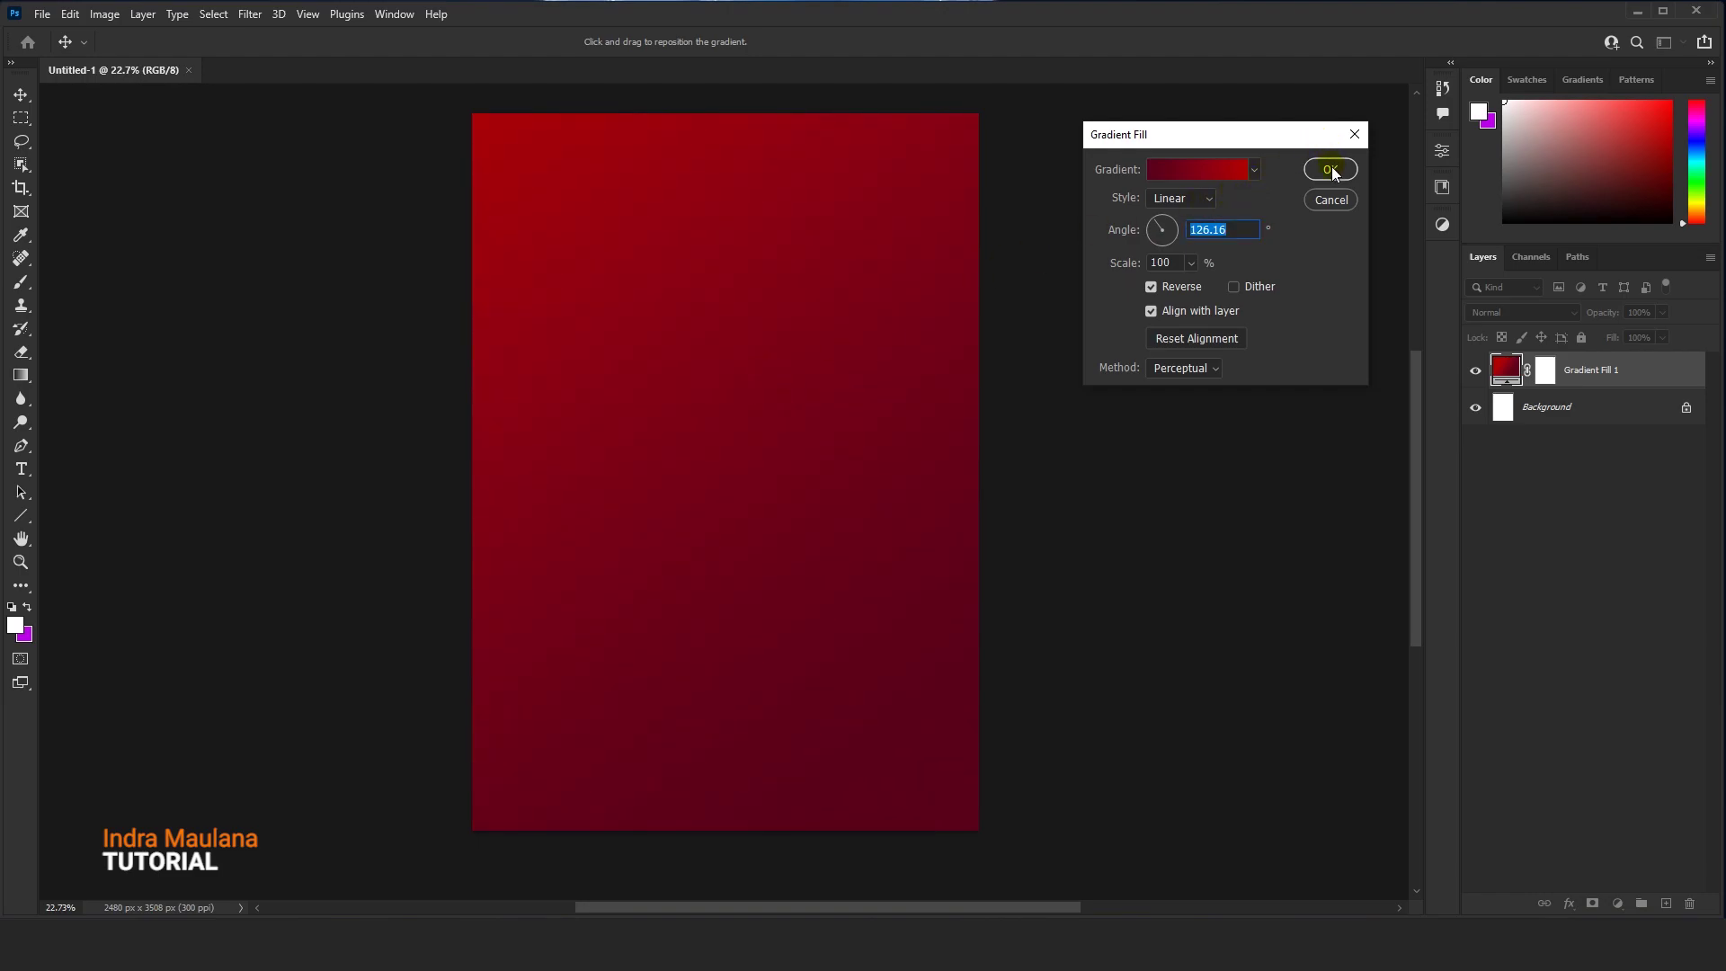
{"action": "left_click", "coordinate": [1331, 170]}
Add a new layer above the gradient fill and choose the soft round brush with 0% hardness
{"action": "left_click", "coordinate": [1665, 902]}
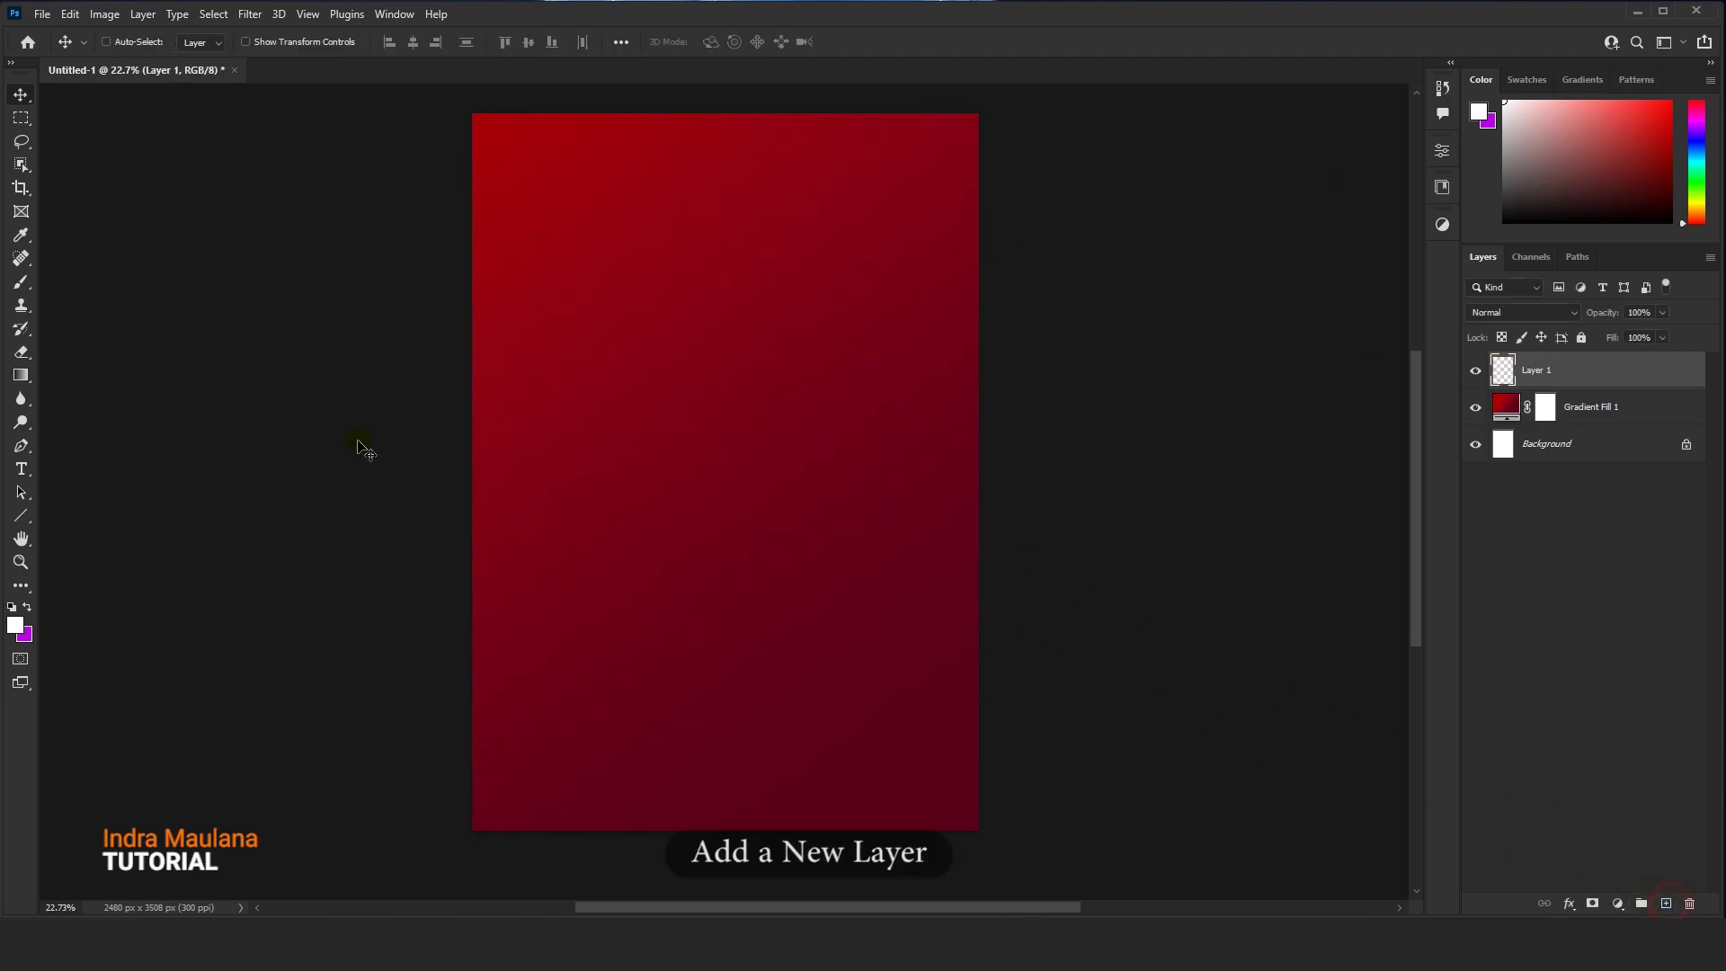
{"action": "left_click", "coordinate": [24, 283]}
{"action": "right_click", "coordinate": [676, 433]}
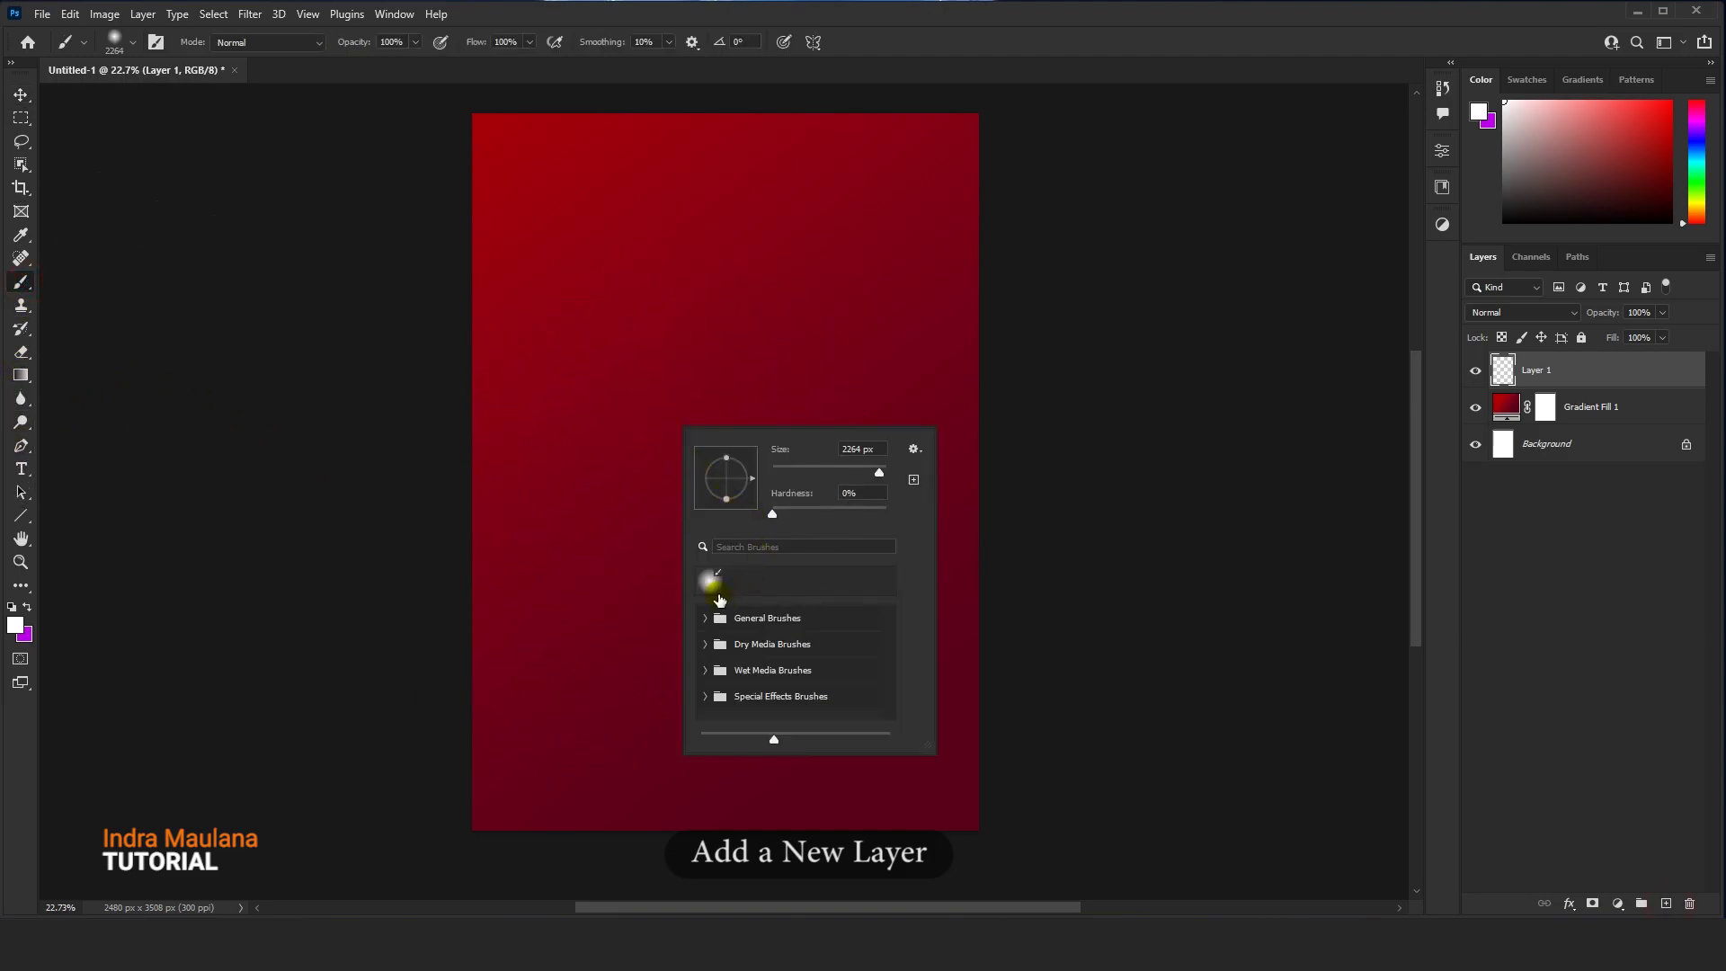
{"action": "left_click", "coordinate": [709, 581]}
Undo the oversized test dab and scatter about 38 soft white dots over the whole canvas with a 175 px brush
{"action": "left_click", "coordinate": [573, 354]}
{"action": "key", "text": "bracketleft"}
{"action": "key", "text": "bracketleft"}
{"action": "key", "text": "bracketleft"}
{"action": "key", "text": "bracketleft"}
{"action": "key", "text": "bracketleft"}
{"action": "key", "text": "bracketleft"}
{"action": "key", "text": "ctrl+z"}
{"action": "key", "text": "bracketleft"}
{"action": "key", "text": "bracketleft"}
{"action": "key", "text": "bracketleft"}
{"action": "key", "text": "bracketleft"}
{"action": "key", "text": "bracketleft"}
{"action": "key", "text": "bracketleft"}
{"action": "key", "text": "bracketleft"}
{"action": "key", "text": "bracketleft"}
{"action": "key", "text": "bracketleft"}
{"action": "key", "text": "bracketleft"}
{"action": "key", "text": "bracketleft"}
{"action": "key", "text": "bracketleft"}
{"action": "key", "text": "bracketleft"}
{"action": "key", "text": "bracketleft"}
{"action": "key", "text": "bracketleft"}
{"action": "key", "text": "bracketleft"}
{"action": "key", "text": "bracketleft"}
{"action": "left_click", "coordinate": [517, 253]}
{"action": "left_click", "coordinate": [602, 216]}
{"action": "left_click", "coordinate": [627, 304]}
{"action": "left_click", "coordinate": [566, 423]}
{"action": "left_click", "coordinate": [553, 595]}
{"action": "left_click", "coordinate": [561, 693]}
{"action": "left_click", "coordinate": [834, 699]}
{"action": "left_click", "coordinate": [710, 580]}
{"action": "left_click", "coordinate": [780, 449]}
{"action": "left_click", "coordinate": [871, 342]}
{"action": "left_click", "coordinate": [884, 235]}
{"action": "left_click", "coordinate": [705, 210]}
{"action": "left_click", "coordinate": [862, 458]}
{"action": "left_click", "coordinate": [878, 630]}
{"action": "left_click", "coordinate": [806, 634]}
{"action": "left_click", "coordinate": [696, 727]}
{"action": "left_click", "coordinate": [625, 789]}
{"action": "left_click", "coordinate": [538, 799]}
{"action": "left_click", "coordinate": [666, 654]}
{"action": "left_click", "coordinate": [576, 548]}
{"action": "left_click", "coordinate": [533, 499]}
{"action": "left_click", "coordinate": [647, 449]}
{"action": "left_click", "coordinate": [742, 363]}
{"action": "left_click", "coordinate": [774, 283]}
{"action": "left_click", "coordinate": [713, 284]}
{"action": "left_click", "coordinate": [540, 171]}
{"action": "left_click", "coordinate": [701, 164]}
{"action": "left_click", "coordinate": [845, 145]}
{"action": "left_click", "coordinate": [935, 163]}
{"action": "left_click", "coordinate": [801, 190]}
{"action": "left_click", "coordinate": [981, 726]}
{"action": "left_click", "coordinate": [922, 797]}
{"action": "left_click", "coordinate": [848, 797]}
{"action": "left_click", "coordinate": [783, 713]}
{"action": "left_click", "coordinate": [759, 623]}
{"action": "left_click", "coordinate": [844, 559]}
{"action": "left_click", "coordinate": [933, 566]}
{"action": "left_click", "coordinate": [537, 364]}
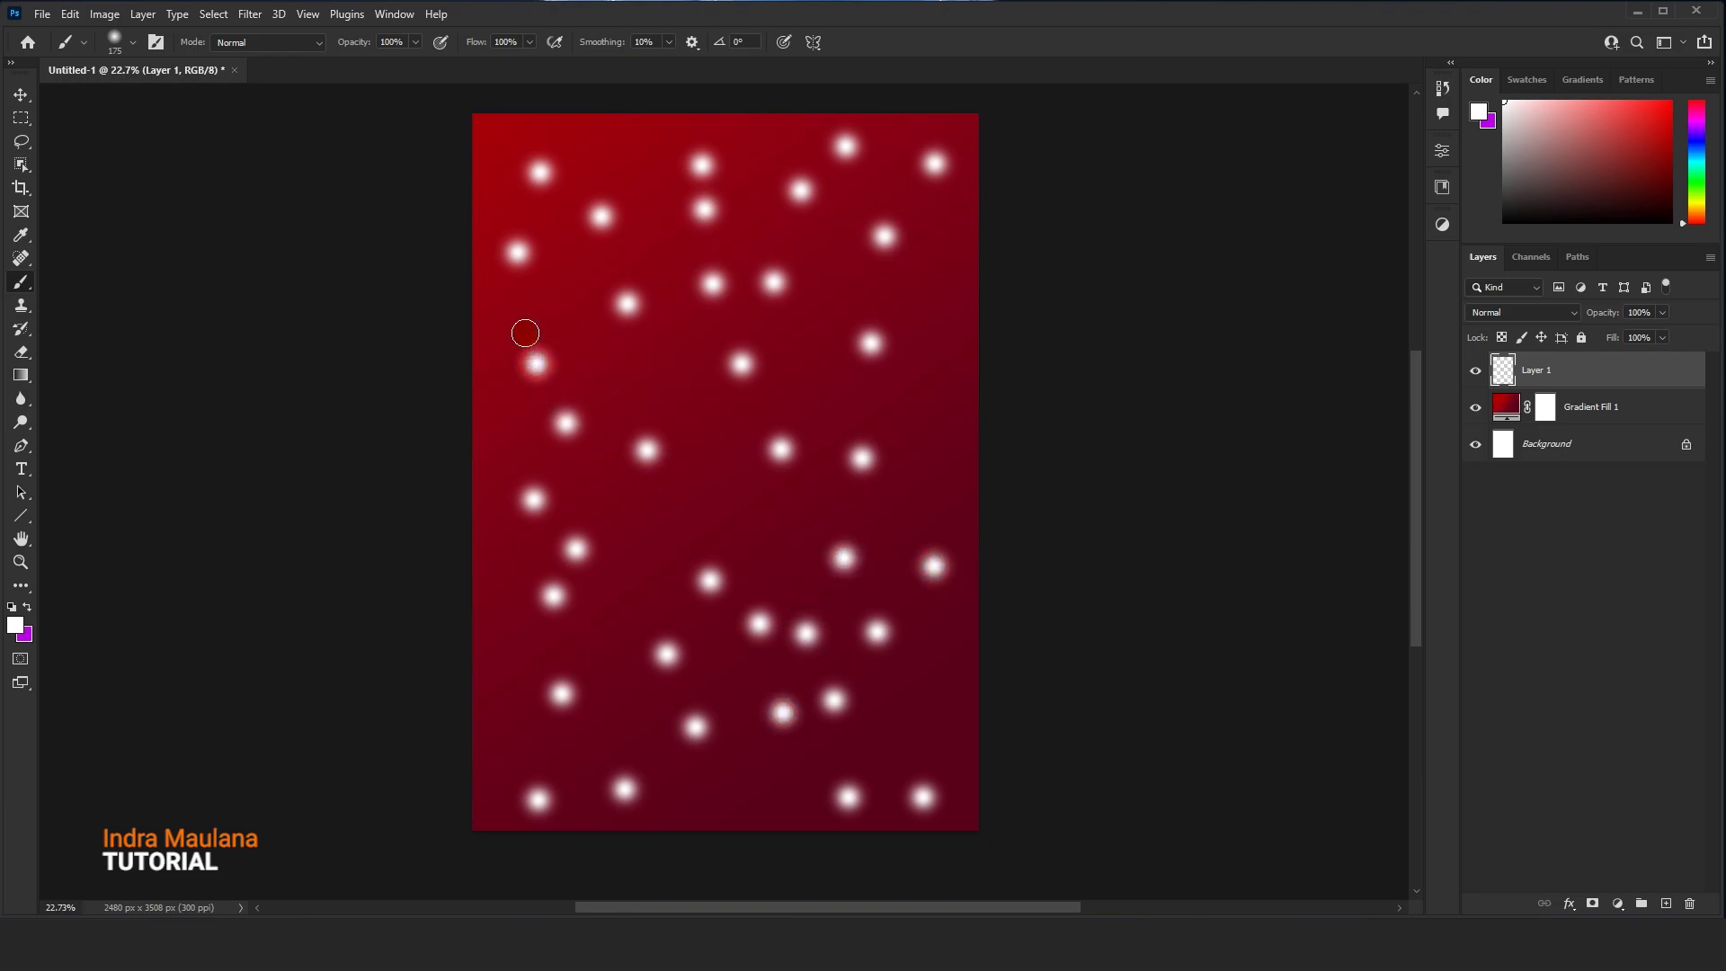
Set the blending mode of the white dots layer to Overlay
{"action": "left_click", "coordinate": [18, 93]}
{"action": "left_click", "coordinate": [244, 15]}
{"action": "left_click", "coordinate": [246, 14]}
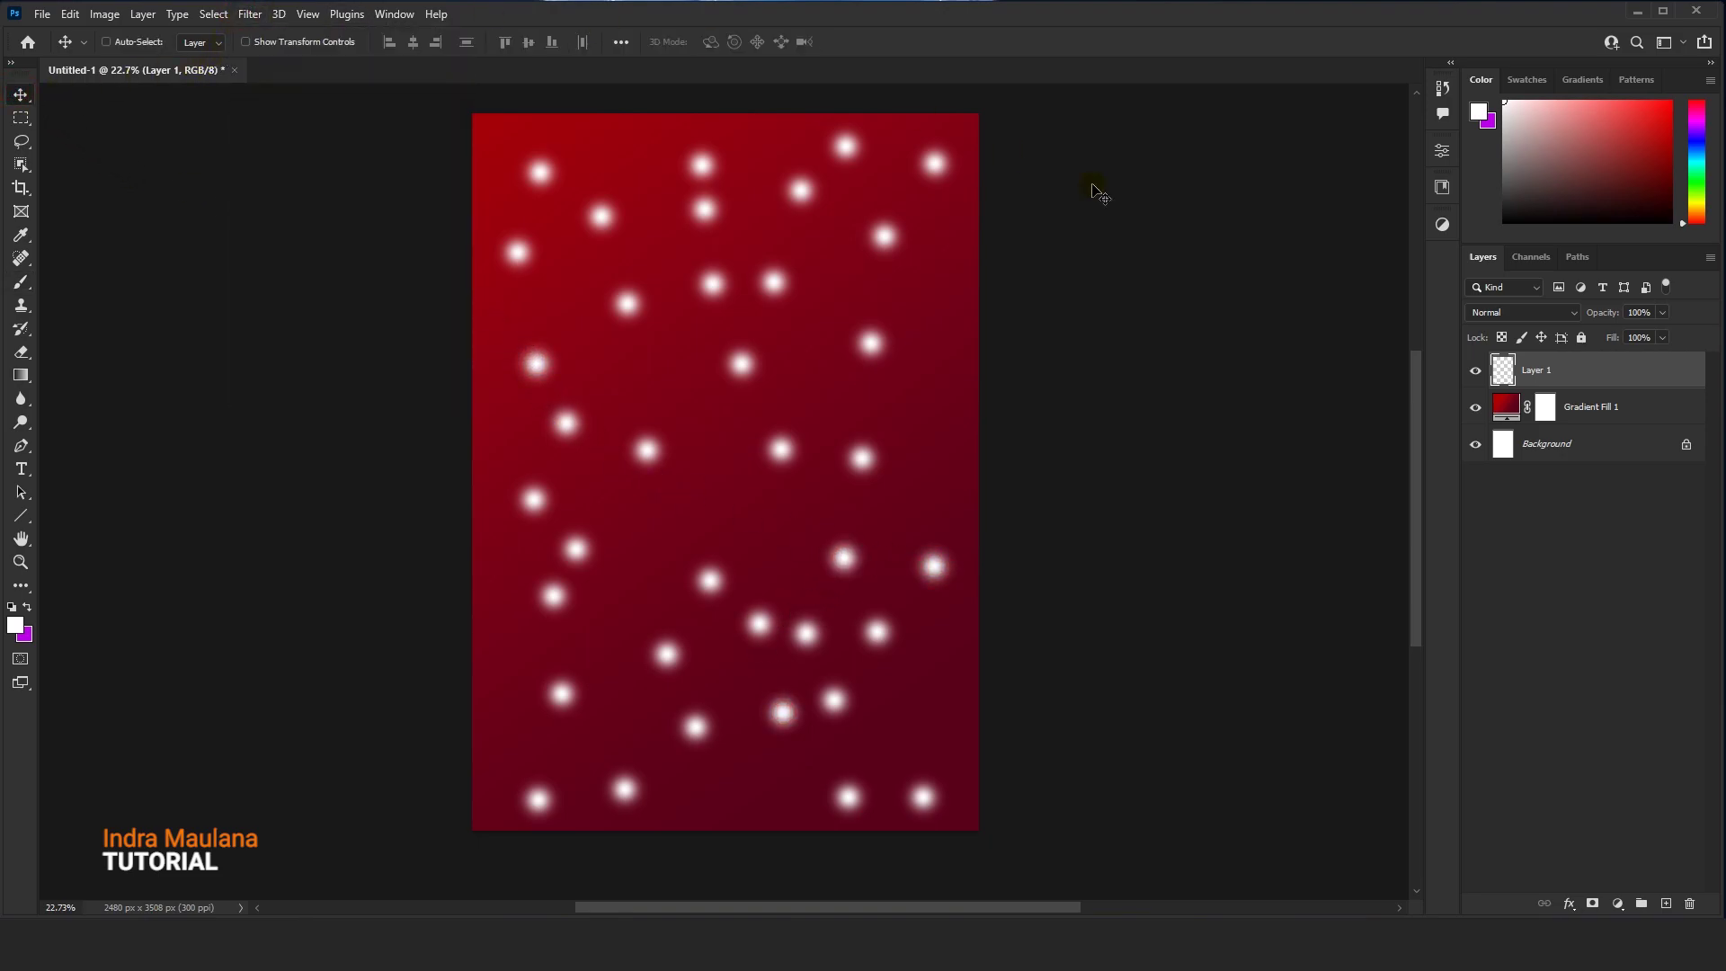
{"action": "left_click", "coordinate": [1524, 314]}
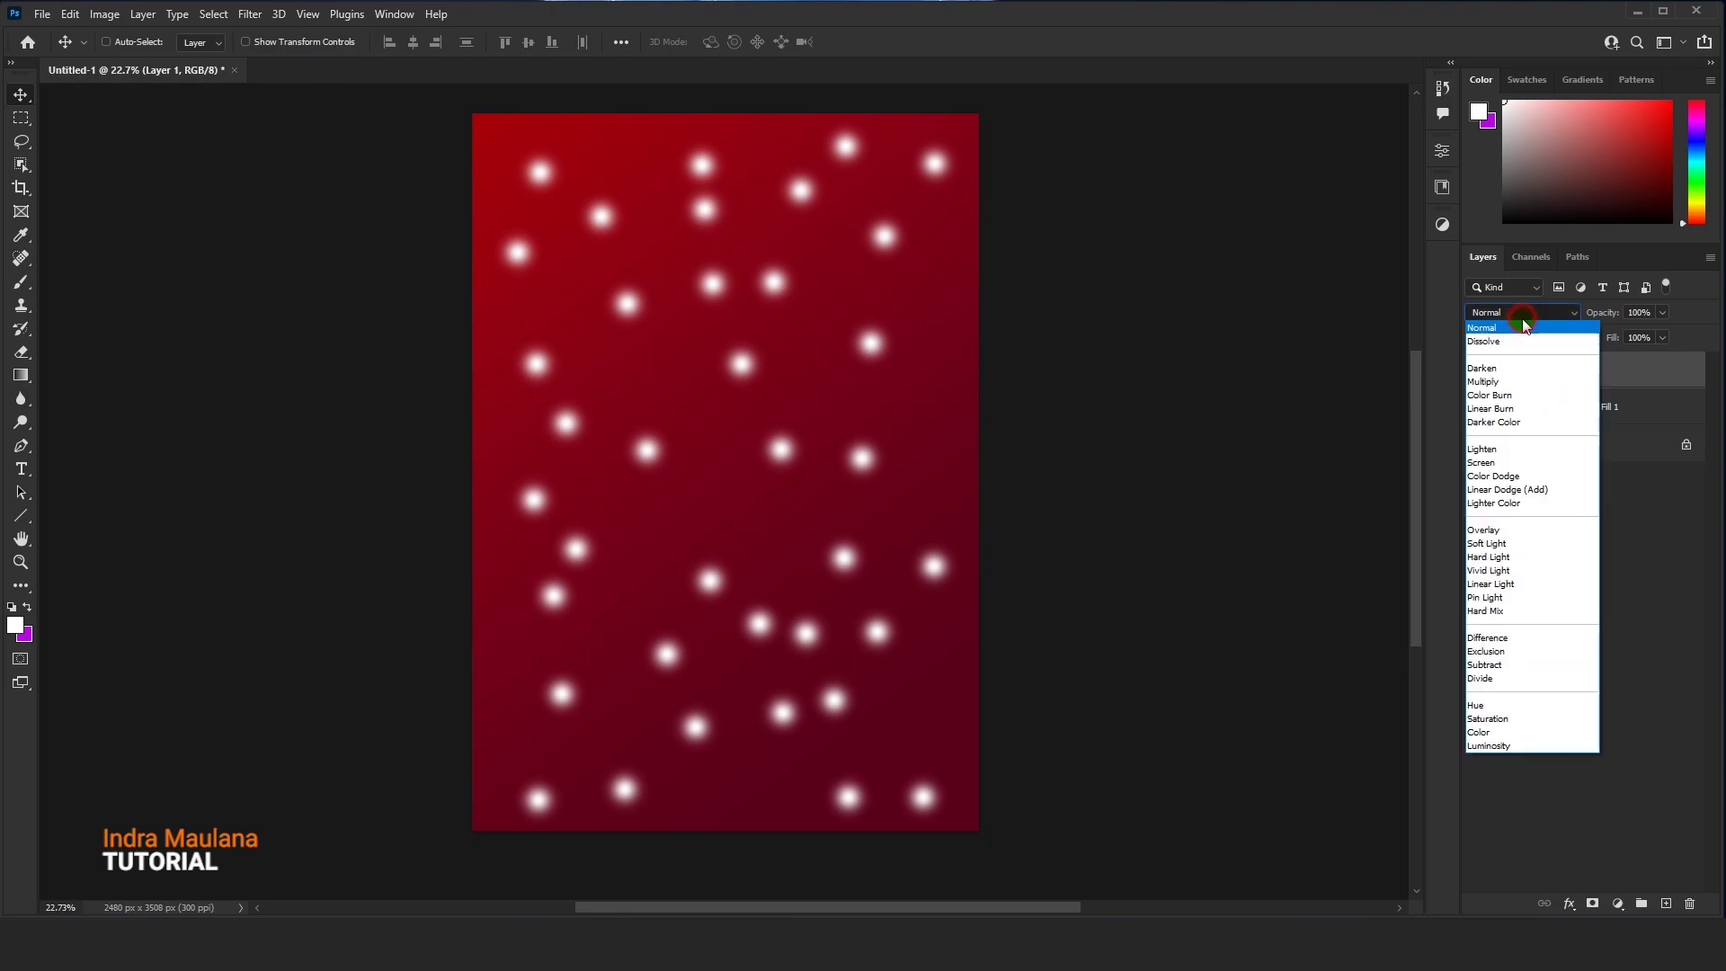
{"action": "left_click", "coordinate": [1517, 532]}
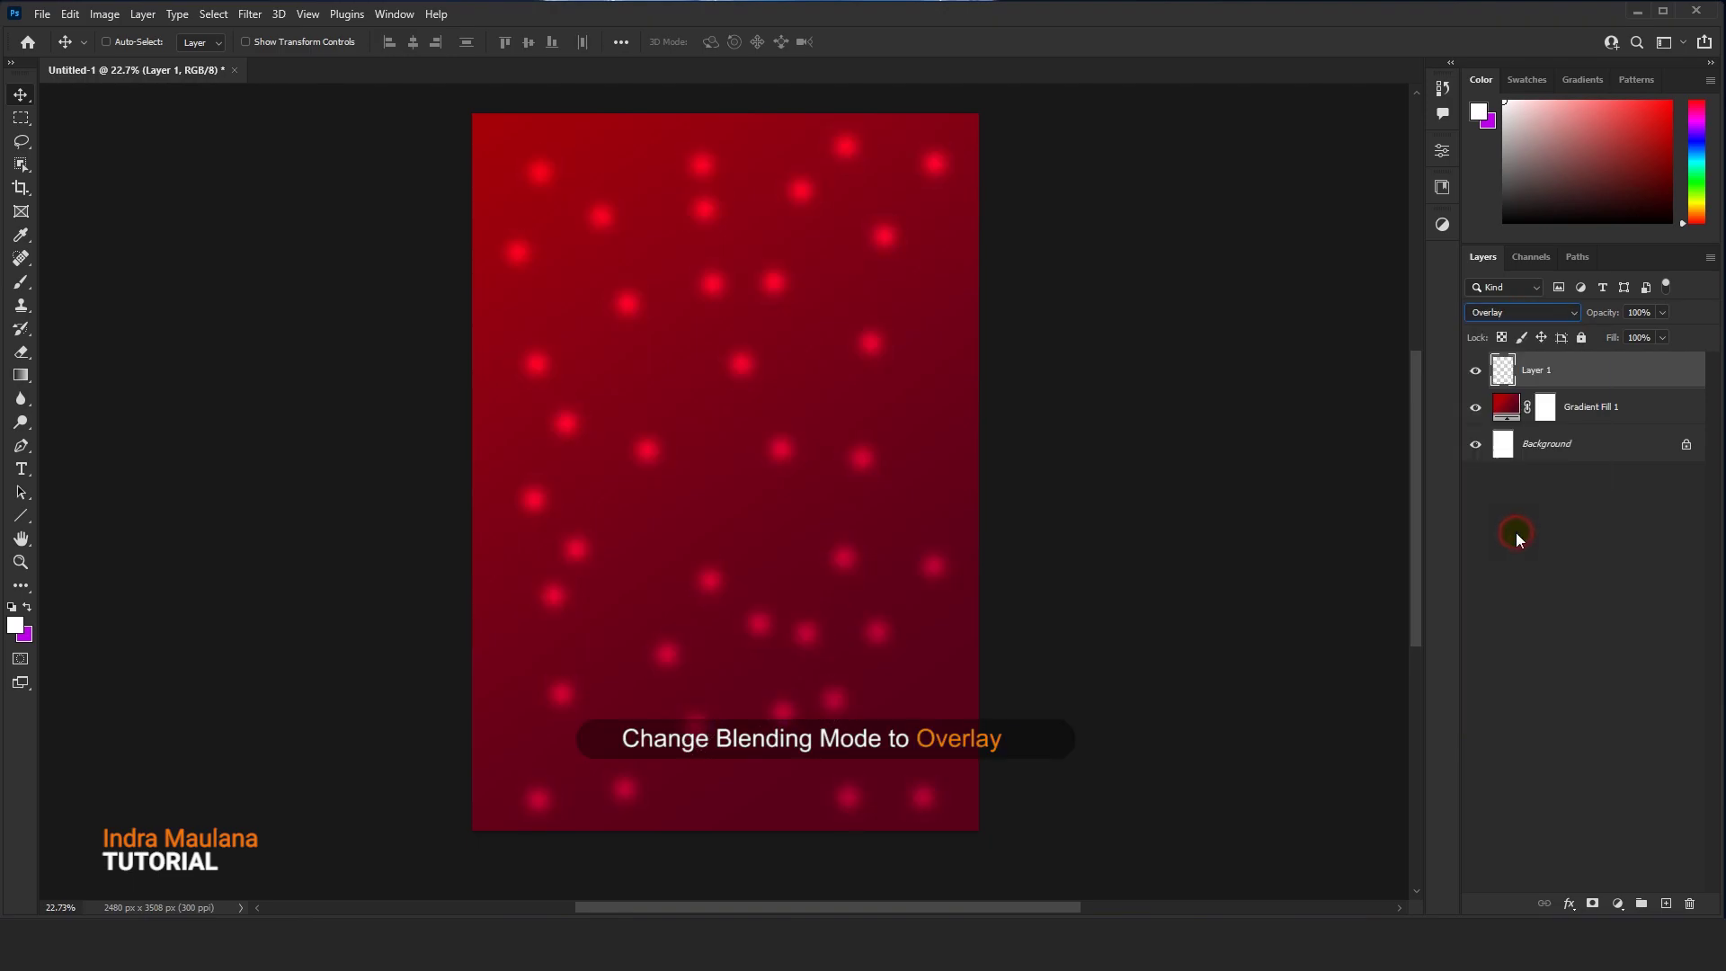
Apply a Gaussian Blur with a radius of 75.5 pixels to the dots layer
{"action": "left_click", "coordinate": [245, 14]}
{"action": "mouse_move", "coordinate": [269, 233]}
{"action": "left_click", "coordinate": [507, 312]}
{"action": "left_click_drag", "start_coordinate": [994, 395], "coordinate": [1033, 398]}
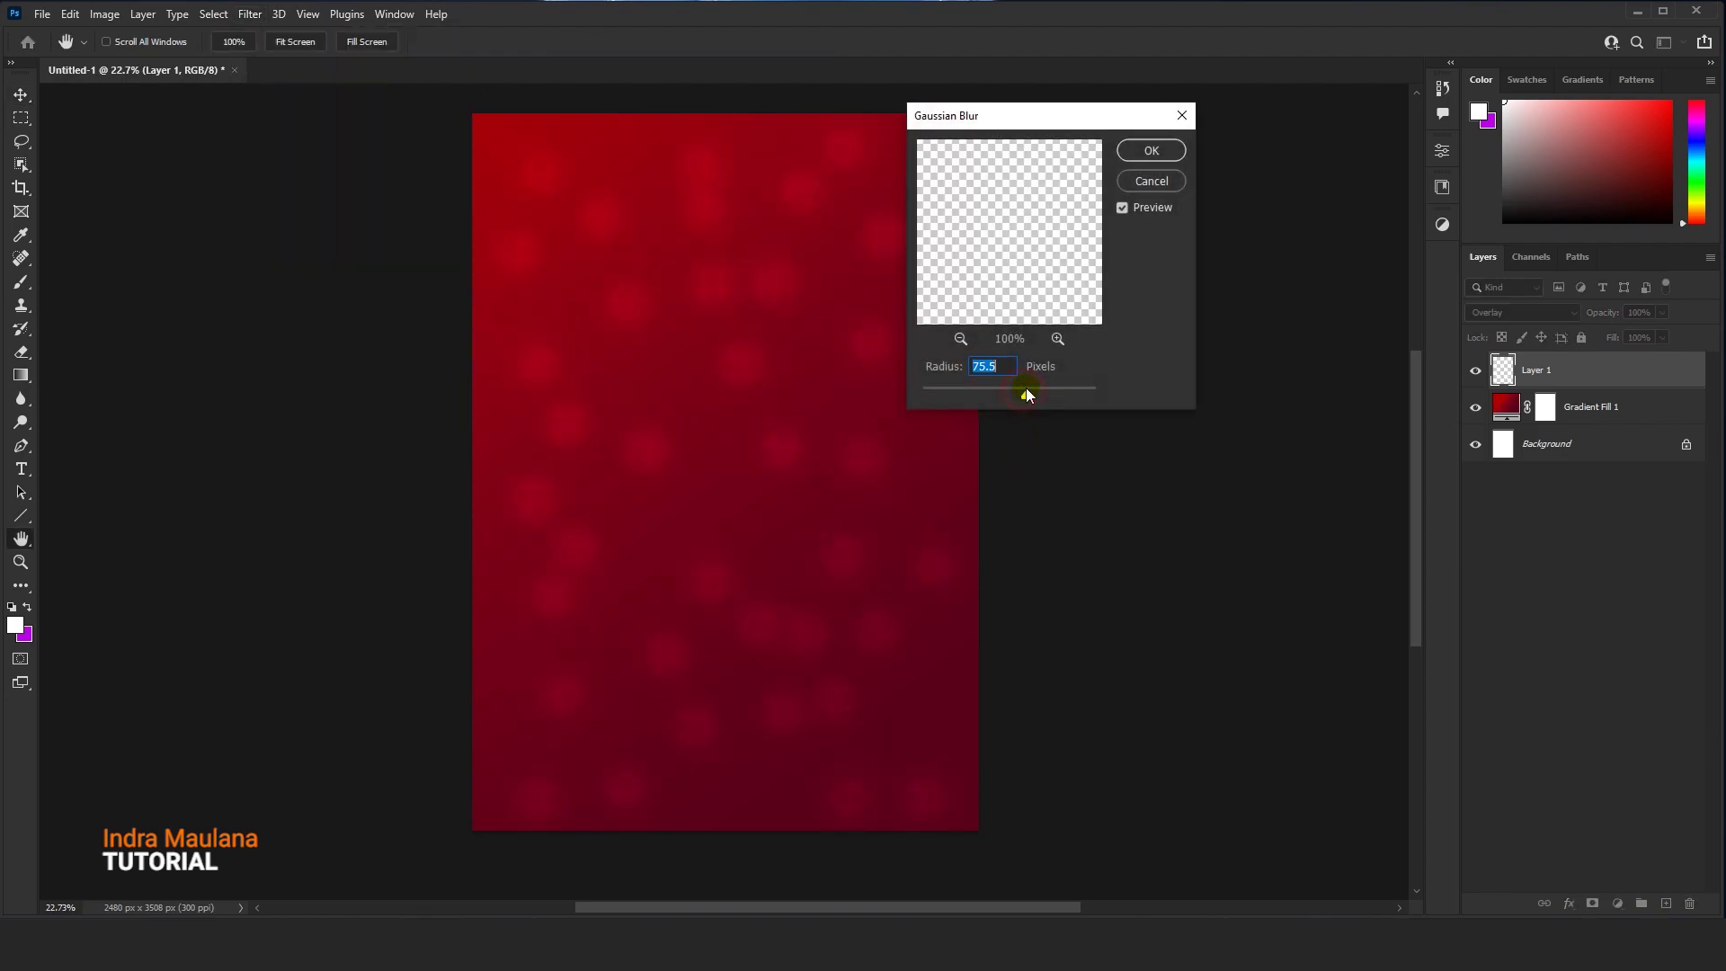
{"action": "left_click", "coordinate": [1151, 150]}
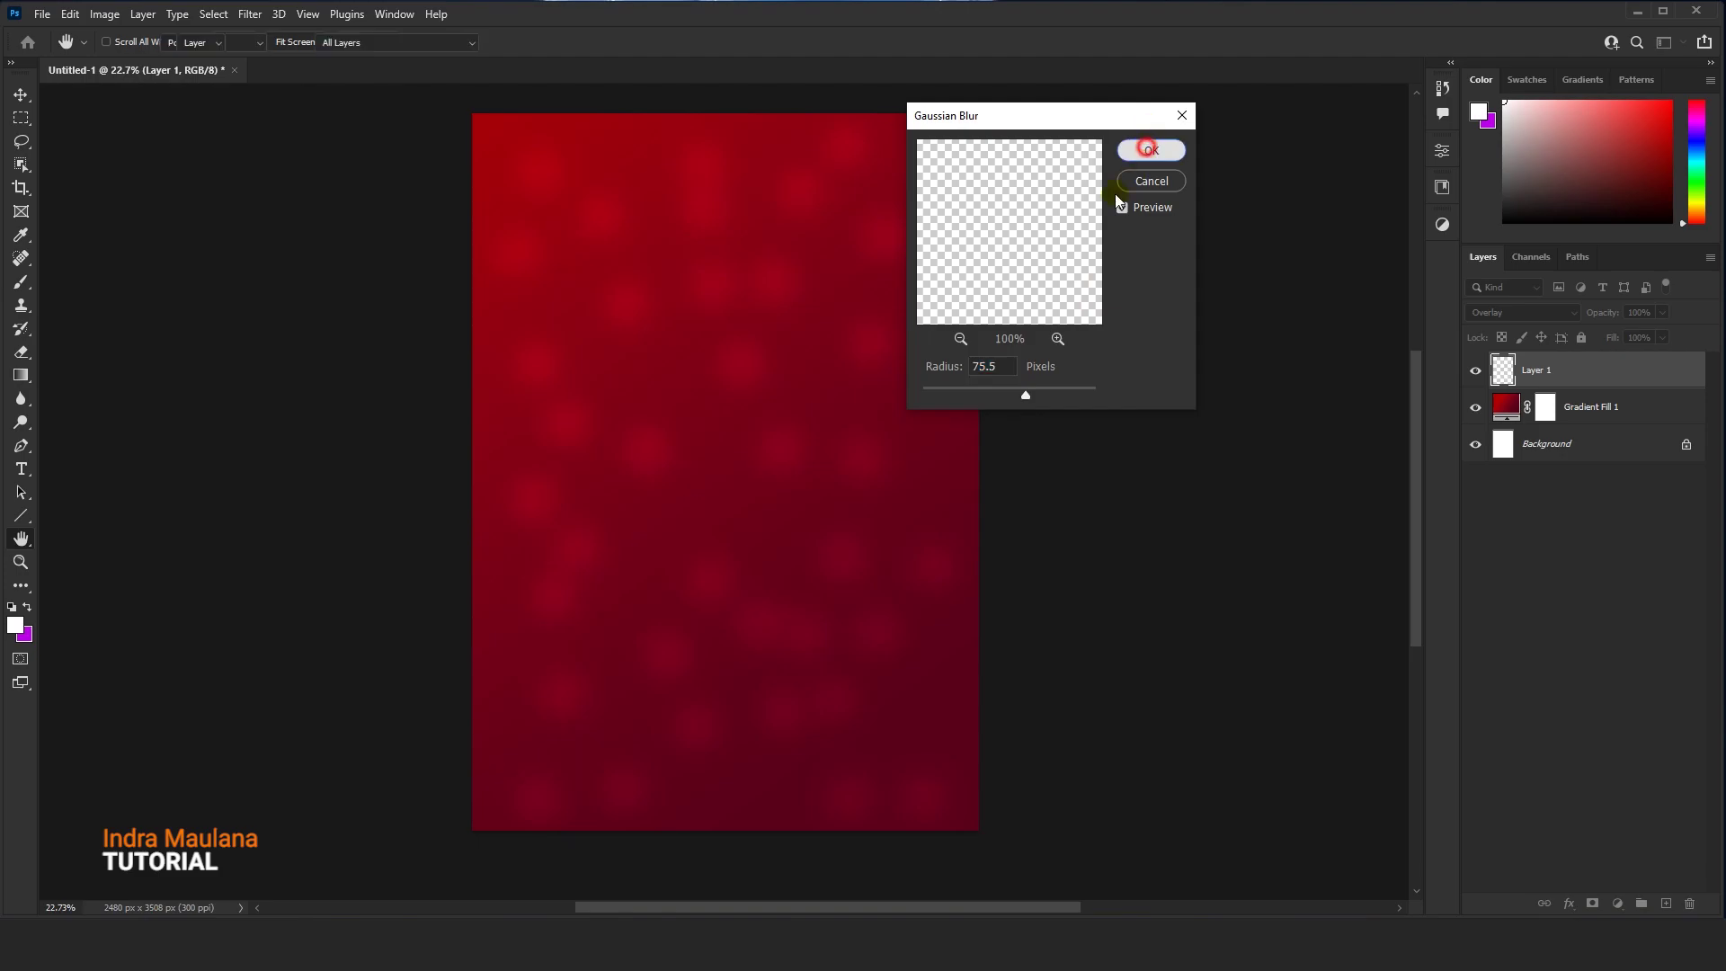
Reset the colours to black and white and add a black-to-transparent linear gradient fill above Gradient Fill 1, angled about 120°
{"action": "left_click", "coordinate": [1604, 406]}
{"action": "left_click", "coordinate": [1615, 893]}
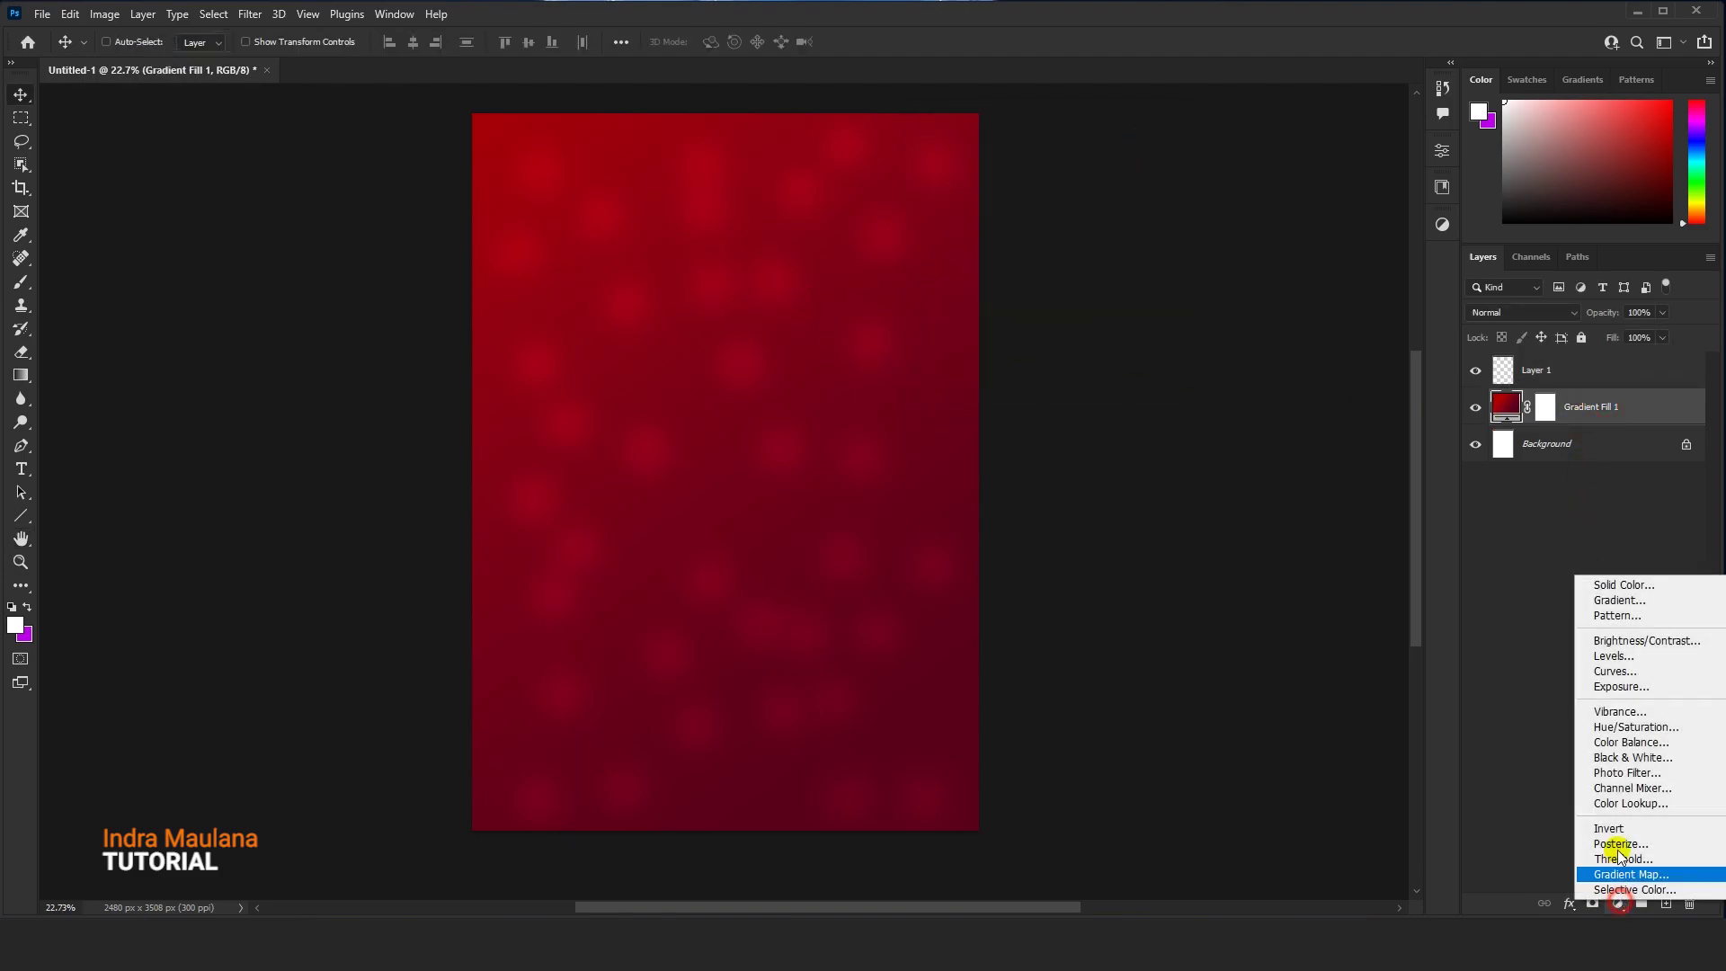
{"action": "left_click", "coordinate": [608, 595]}
{"action": "left_click", "coordinate": [12, 606]}
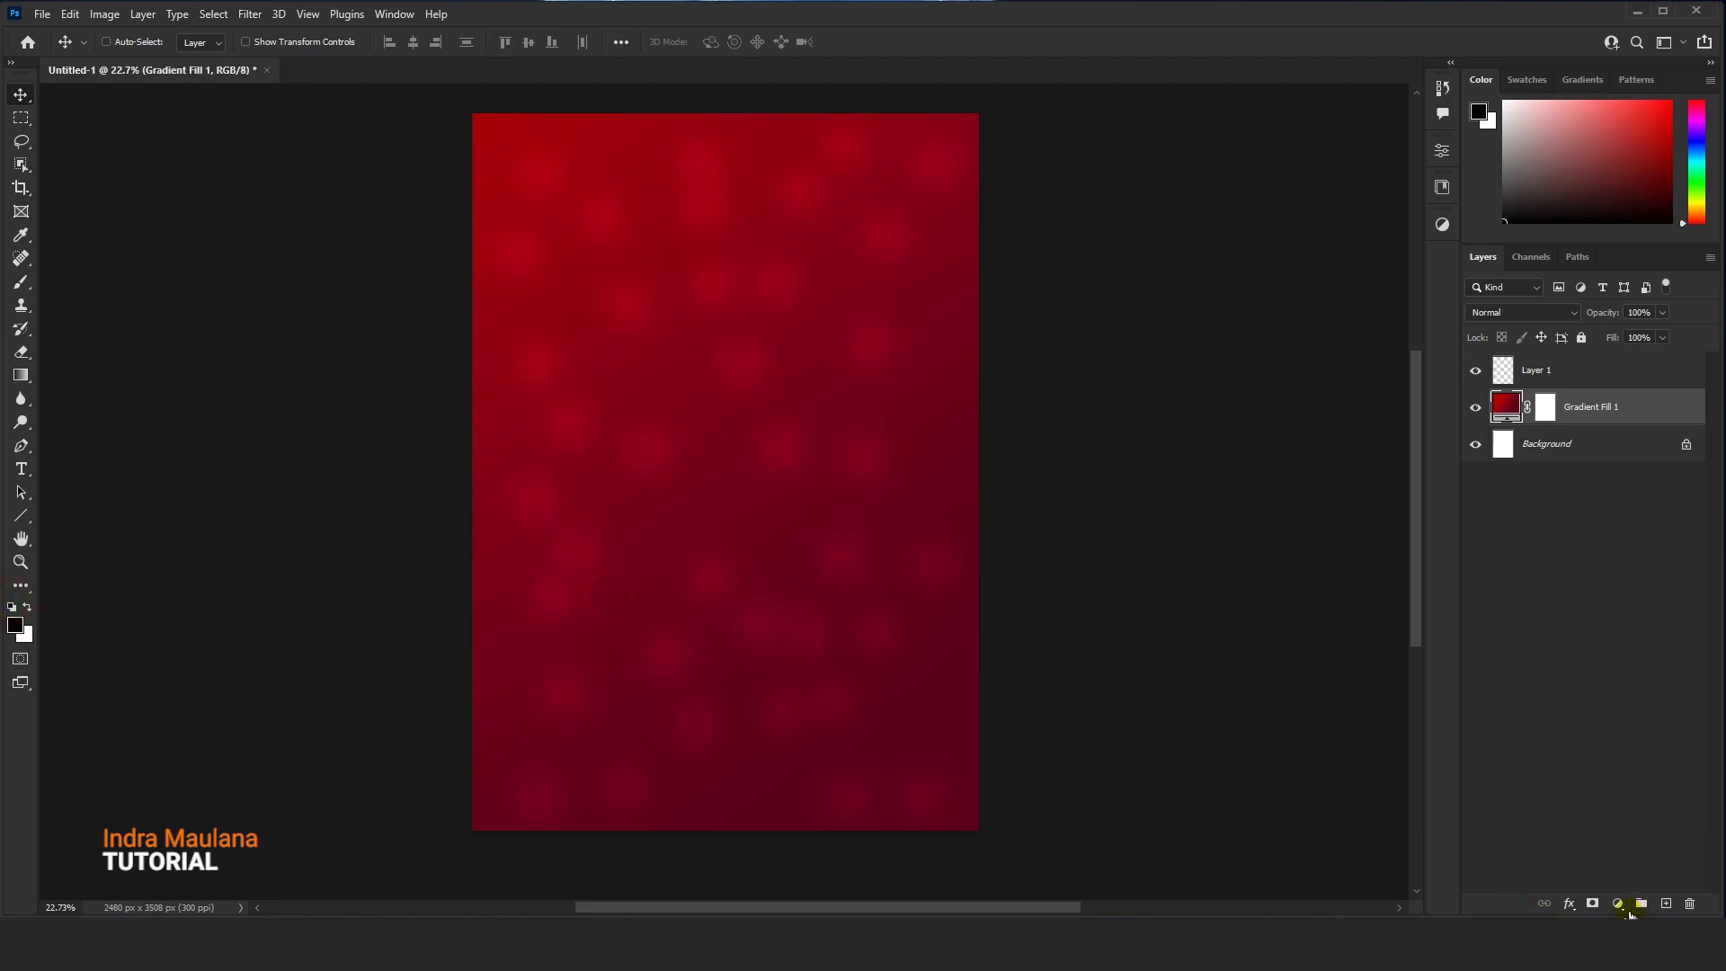
{"action": "left_click", "coordinate": [1629, 910]}
{"action": "left_click", "coordinate": [1591, 613]}
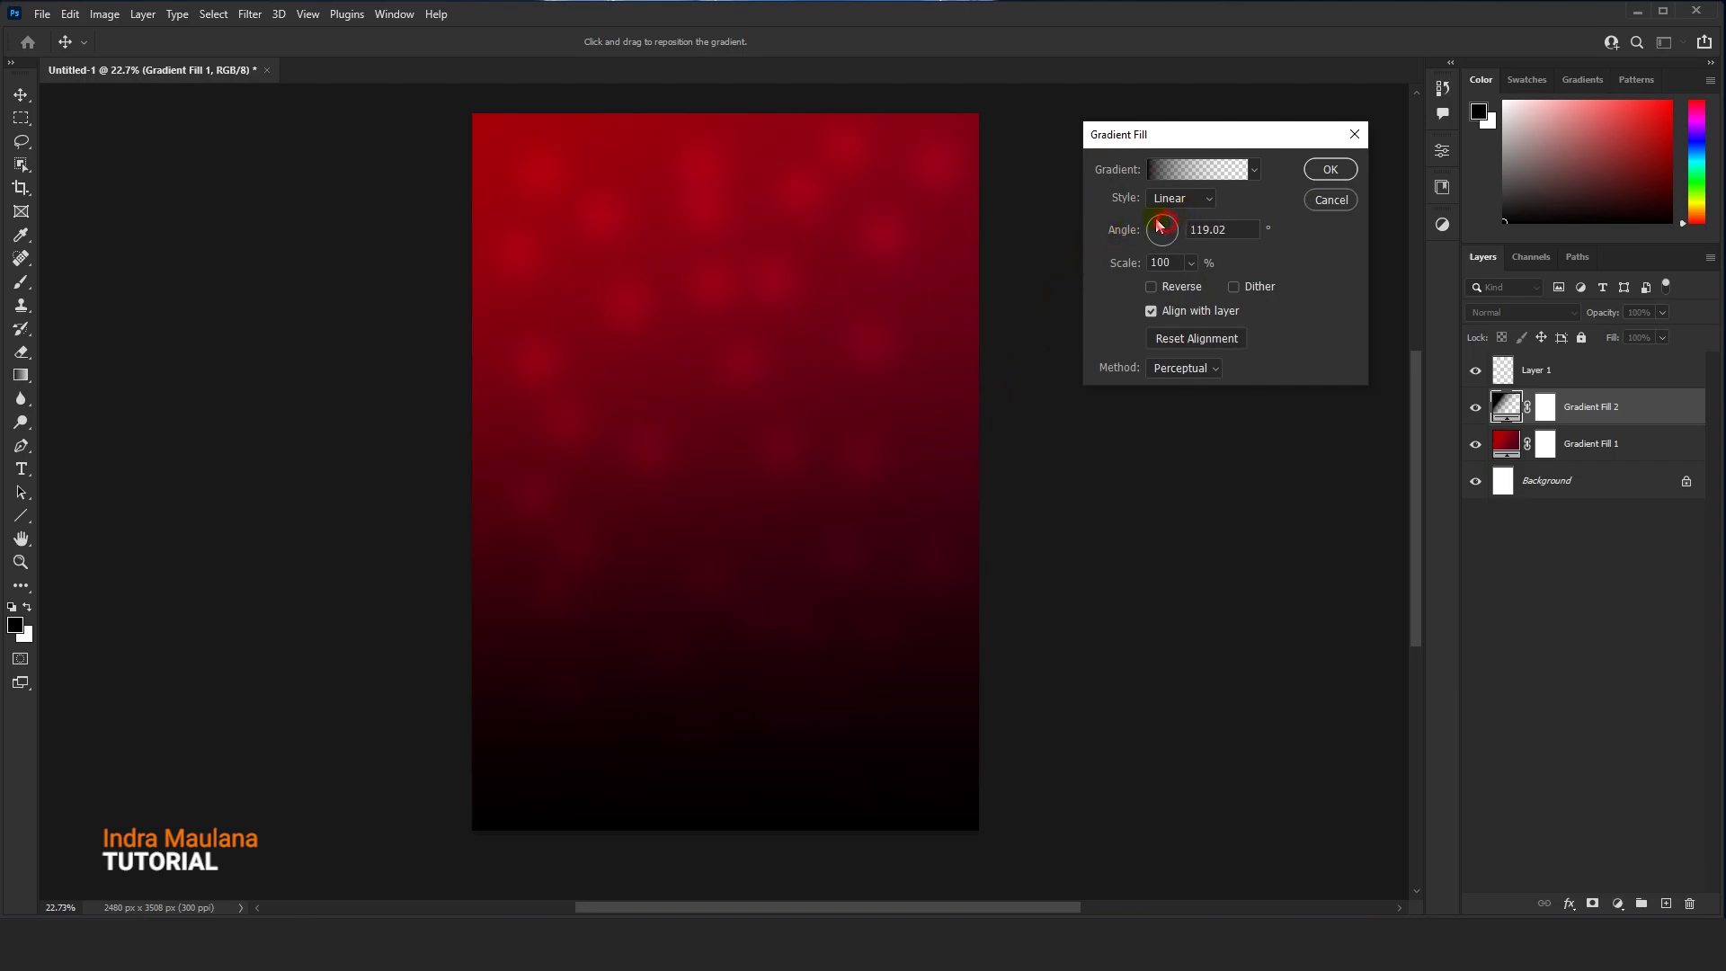
{"action": "left_click_drag", "start_coordinate": [693, 554], "coordinate": [649, 465]}
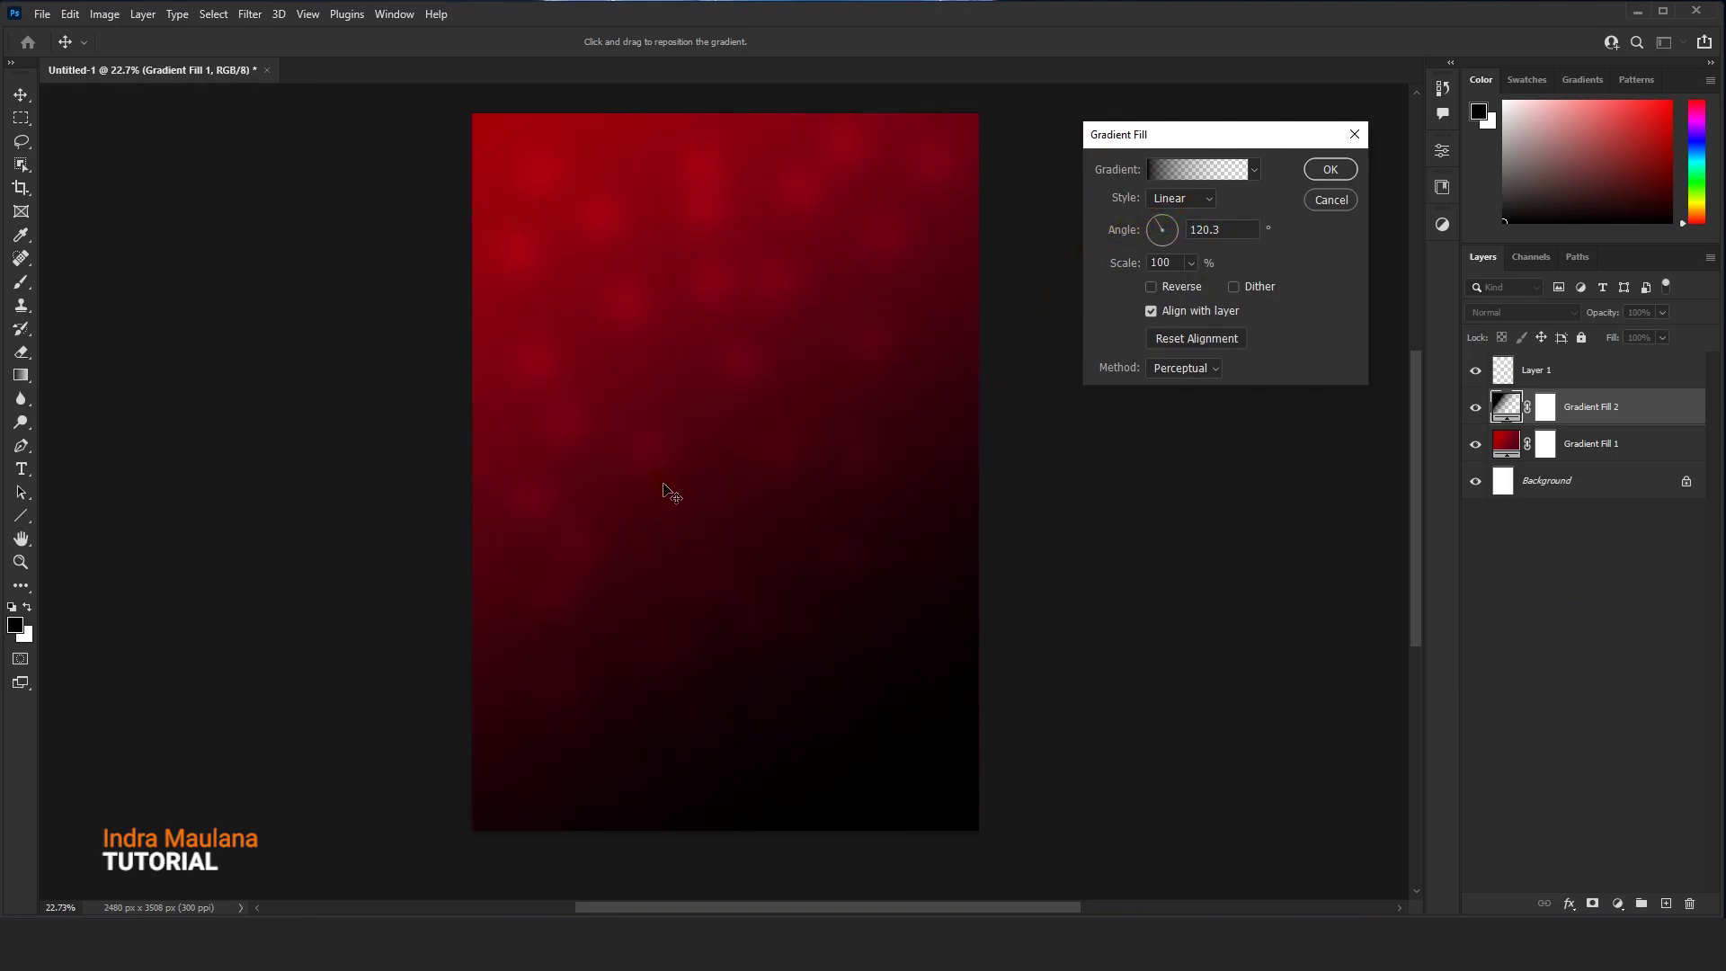
{"action": "left_click", "coordinate": [1330, 169]}
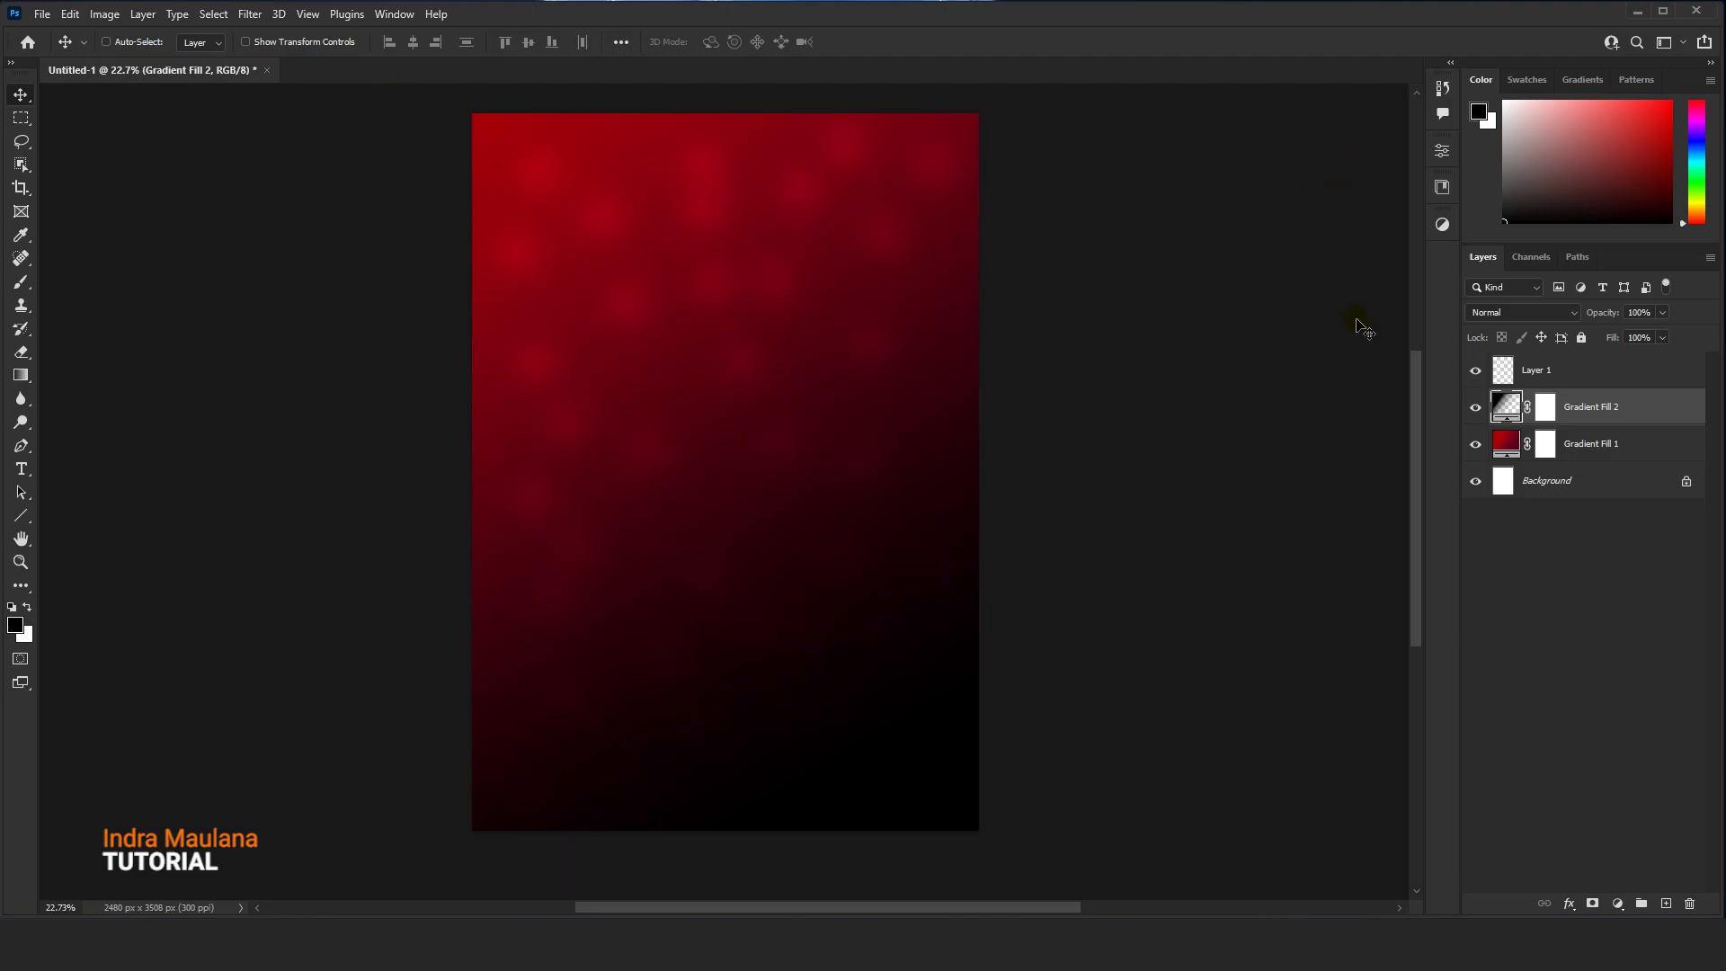
Lower the opacity of the black gradient fill layer to 53%
{"action": "left_click", "coordinate": [1660, 315]}
{"action": "left_click_drag", "start_coordinate": [1631, 336], "coordinate": [1623, 331]}
{"action": "left_click", "coordinate": [912, 358]}
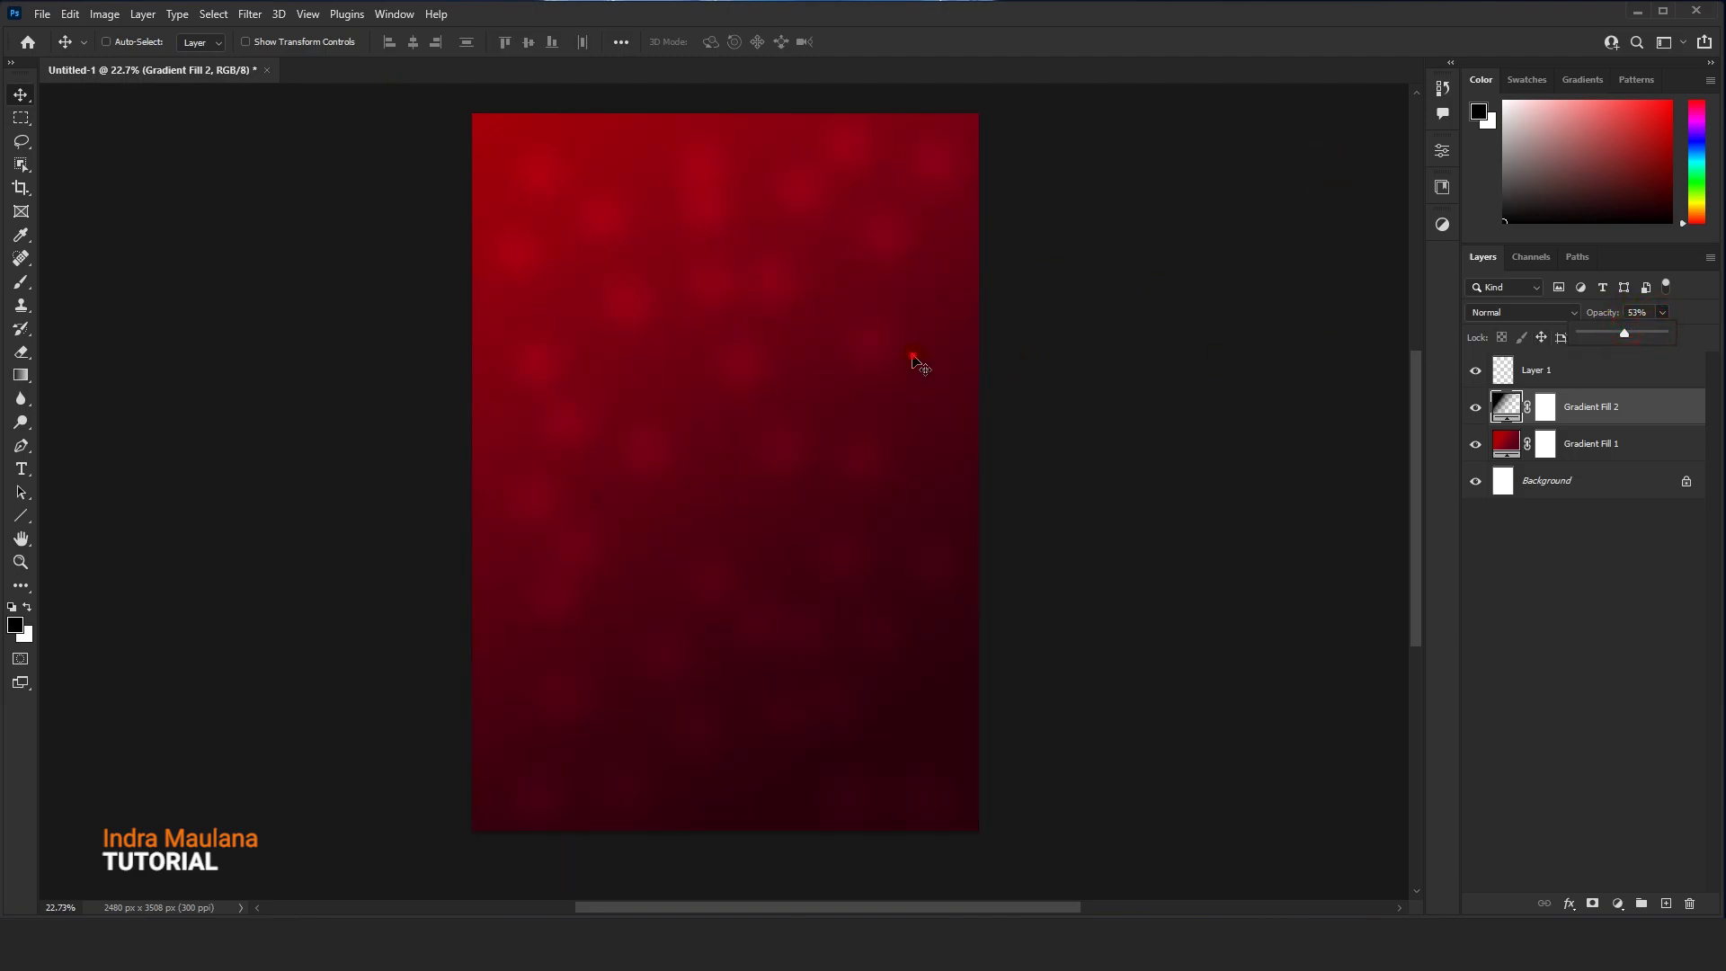
Draw a dark maroon triangle about 1469 by 1272 px above Layer 1 and move it to the canvas's upper centre
{"action": "left_click", "coordinate": [1633, 381]}
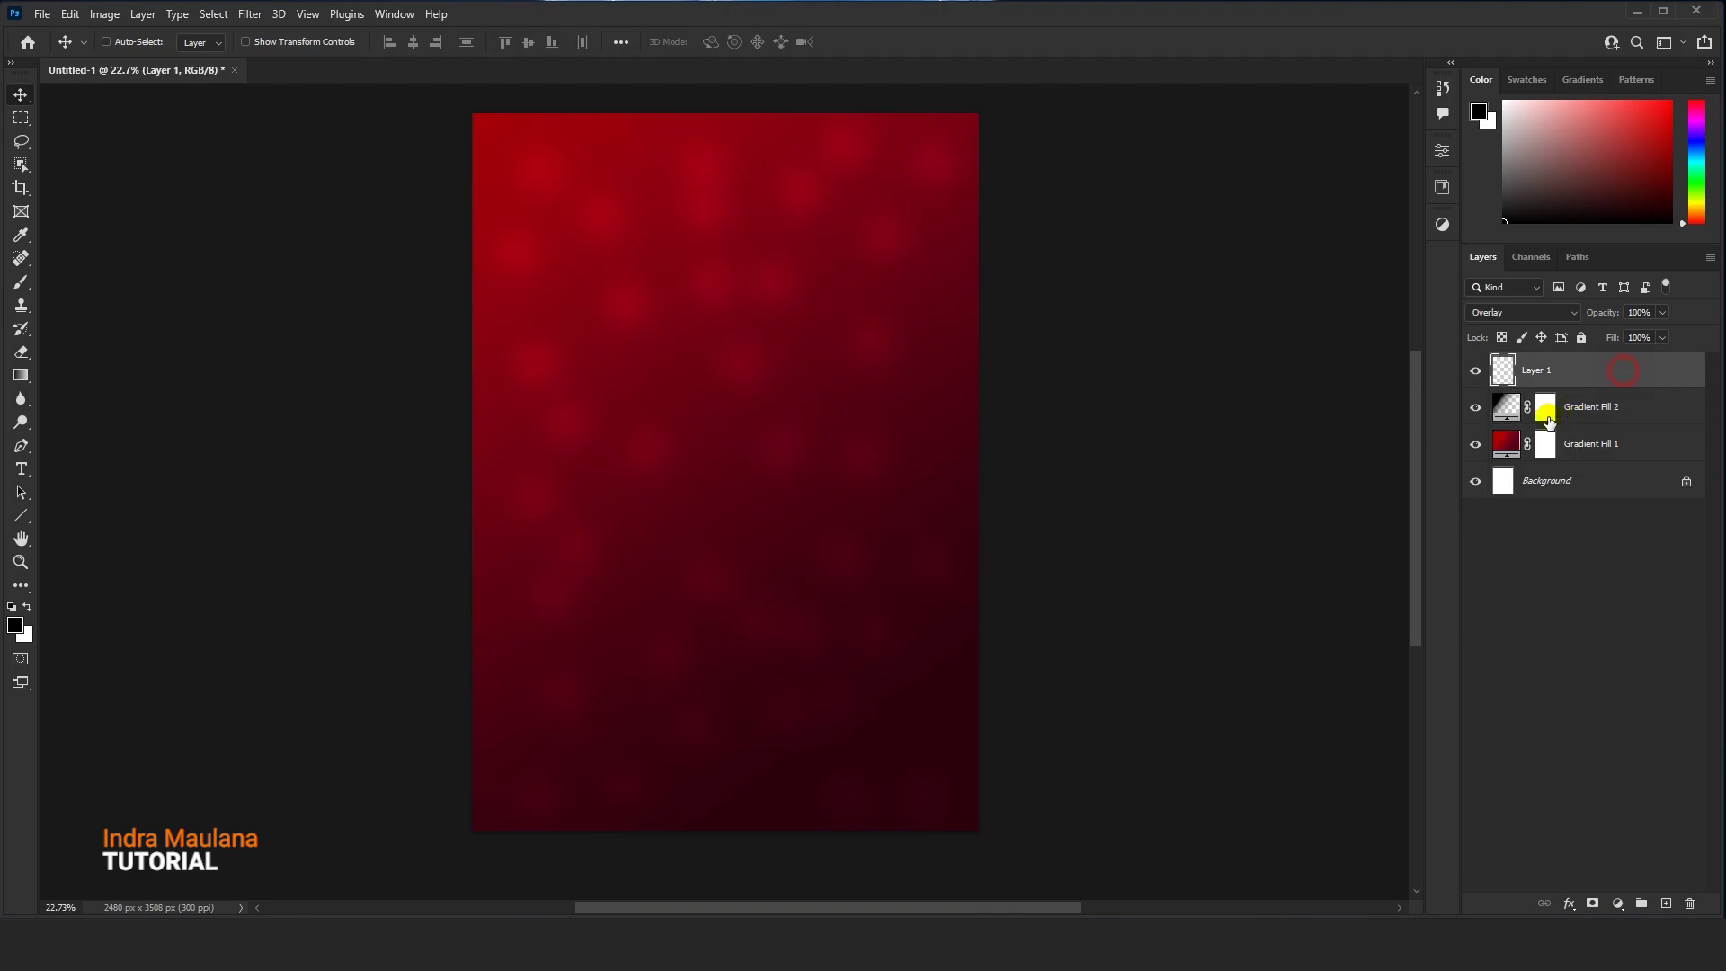
{"action": "key", "text": "ctrl+plus"}
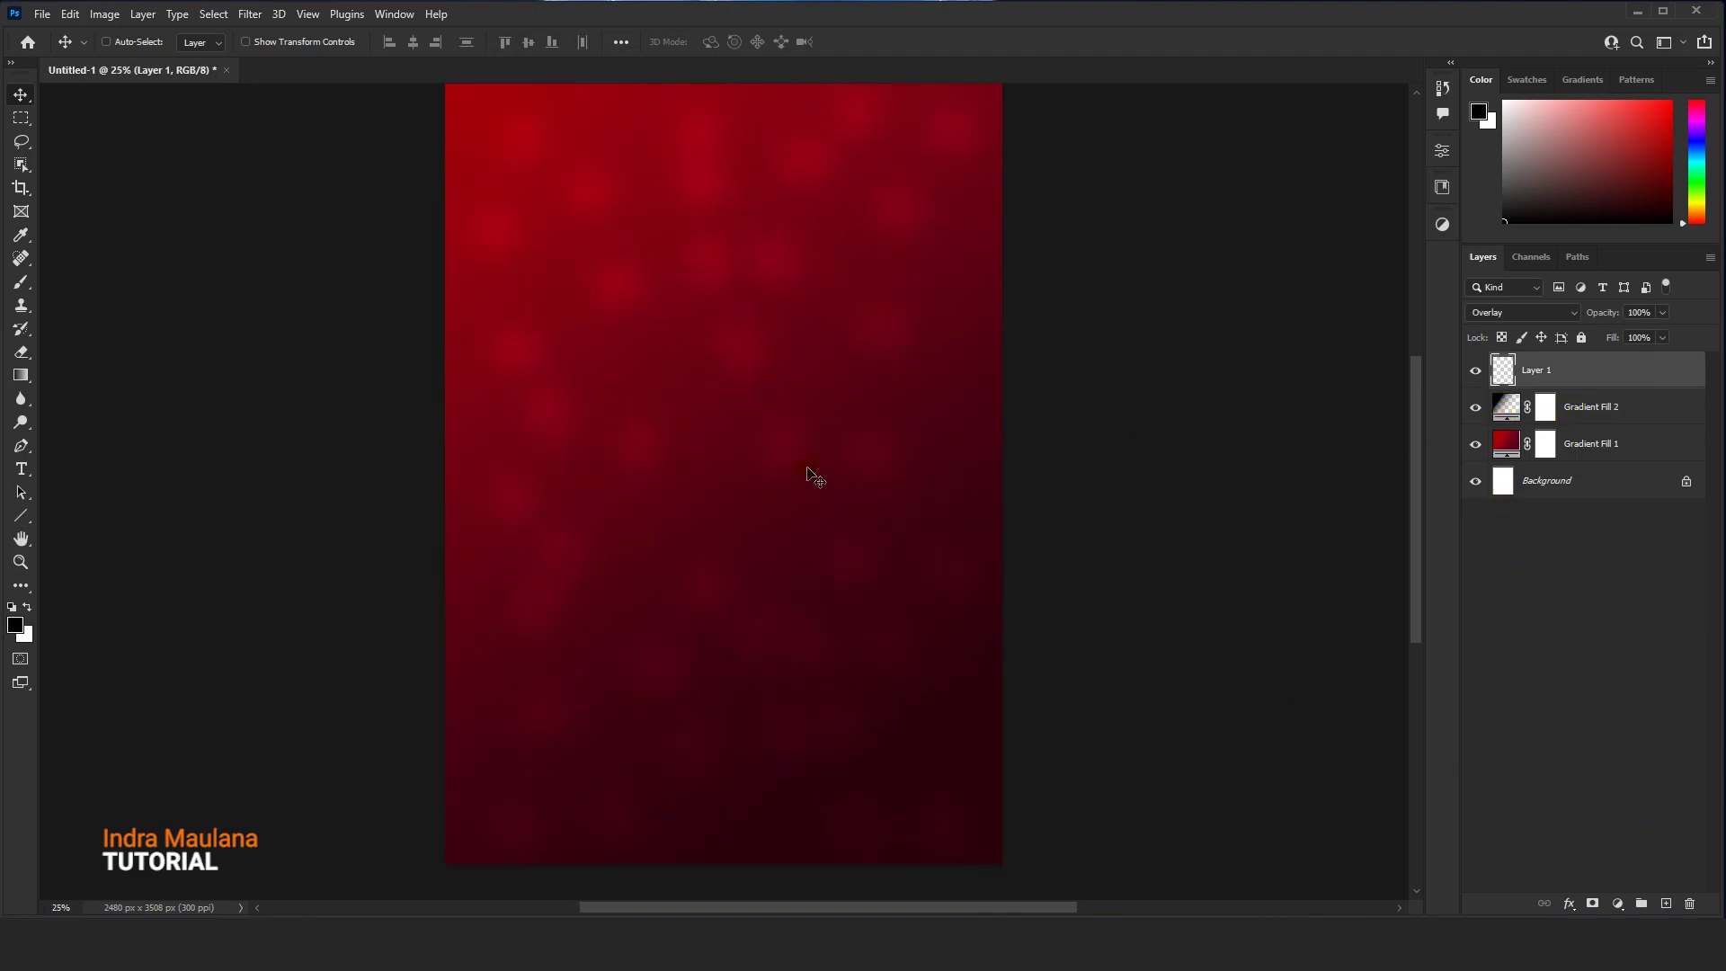
{"action": "right_click", "coordinate": [22, 518]}
{"action": "left_click", "coordinate": [124, 555]}
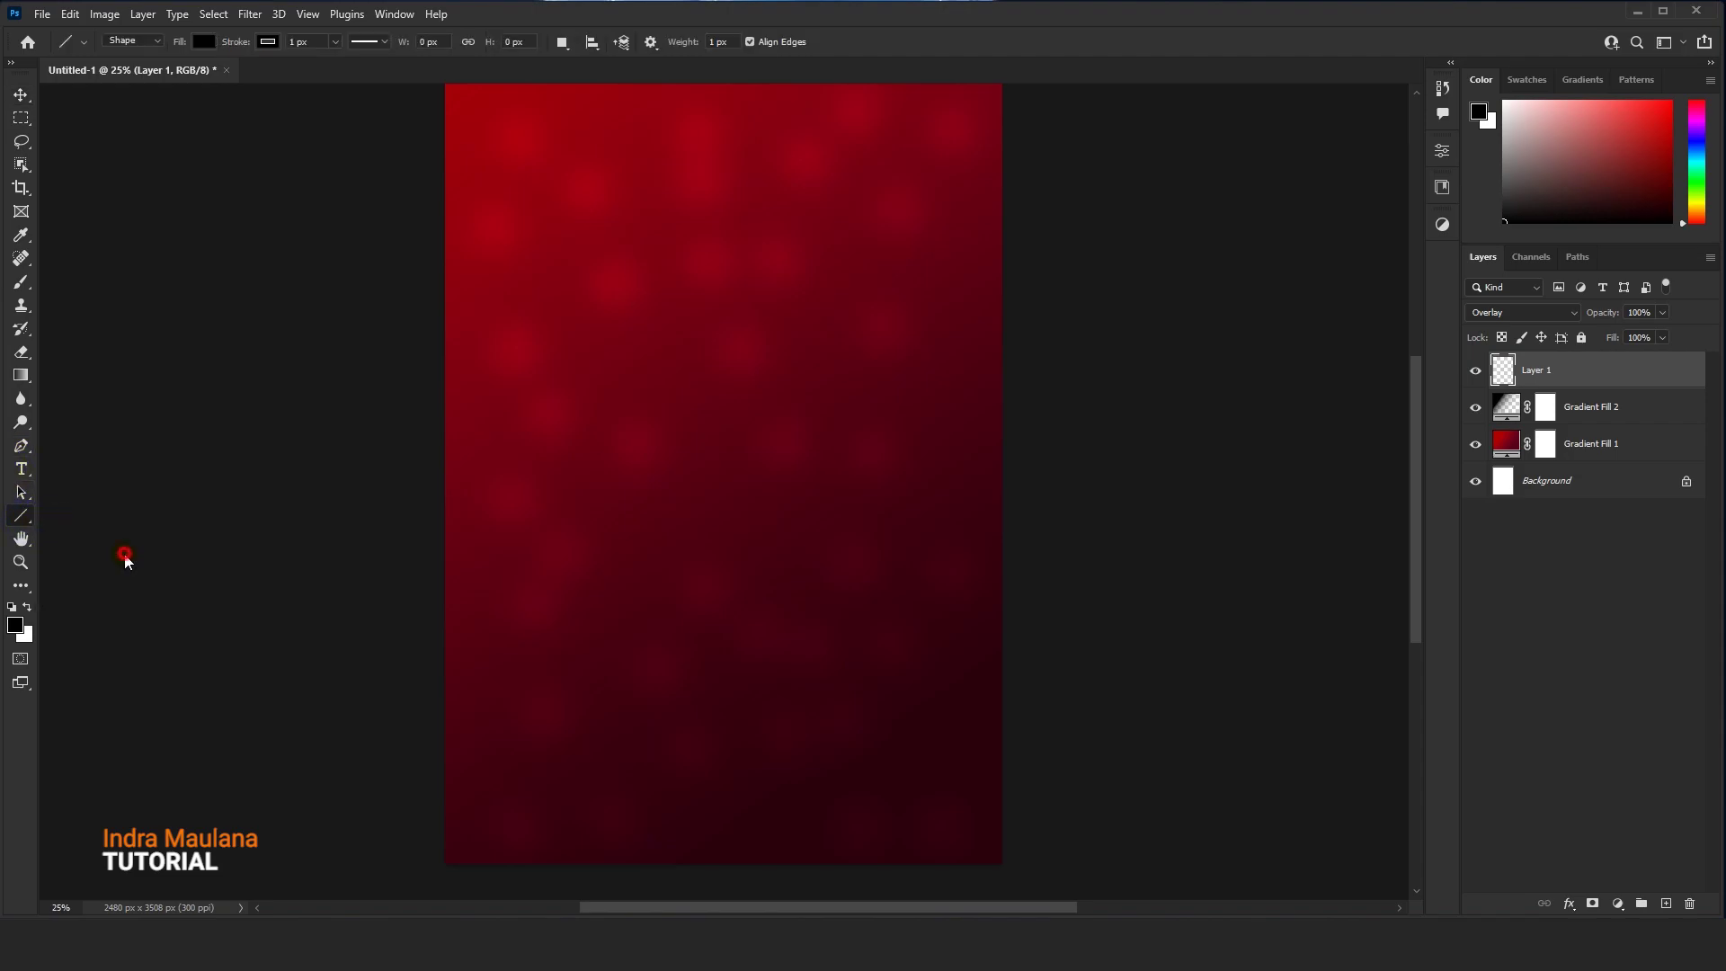
{"action": "left_click_drag", "start_coordinate": [739, 419], "coordinate": [834, 538]}
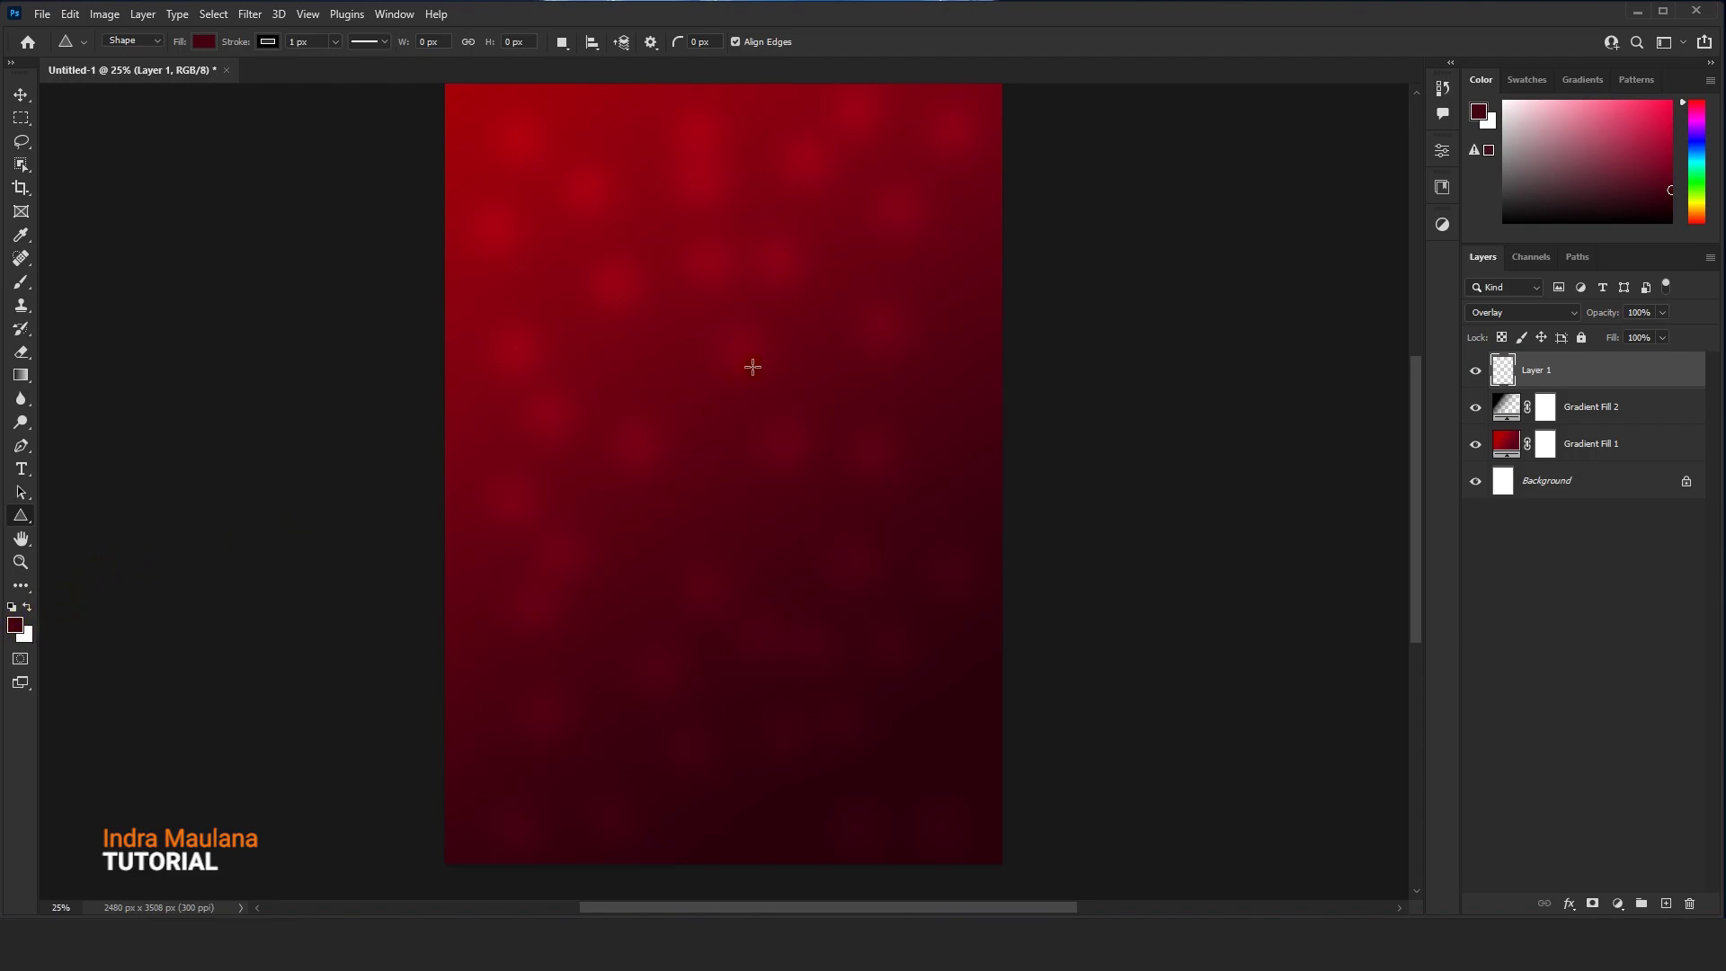
{"action": "left_click_drag", "start_coordinate": [731, 324], "coordinate": [929, 515]}
{"action": "left_click", "coordinate": [19, 95]}
{"action": "left_click_drag", "start_coordinate": [797, 299], "coordinate": [763, 407]}
Remove the triangle's fill and make its stroke white
{"action": "scroll", "coordinate": [763, 406], "scroll_direction": "up", "scroll_amount": 1}
{"action": "scroll", "coordinate": [773, 337], "scroll_direction": "up", "scroll_amount": 1}
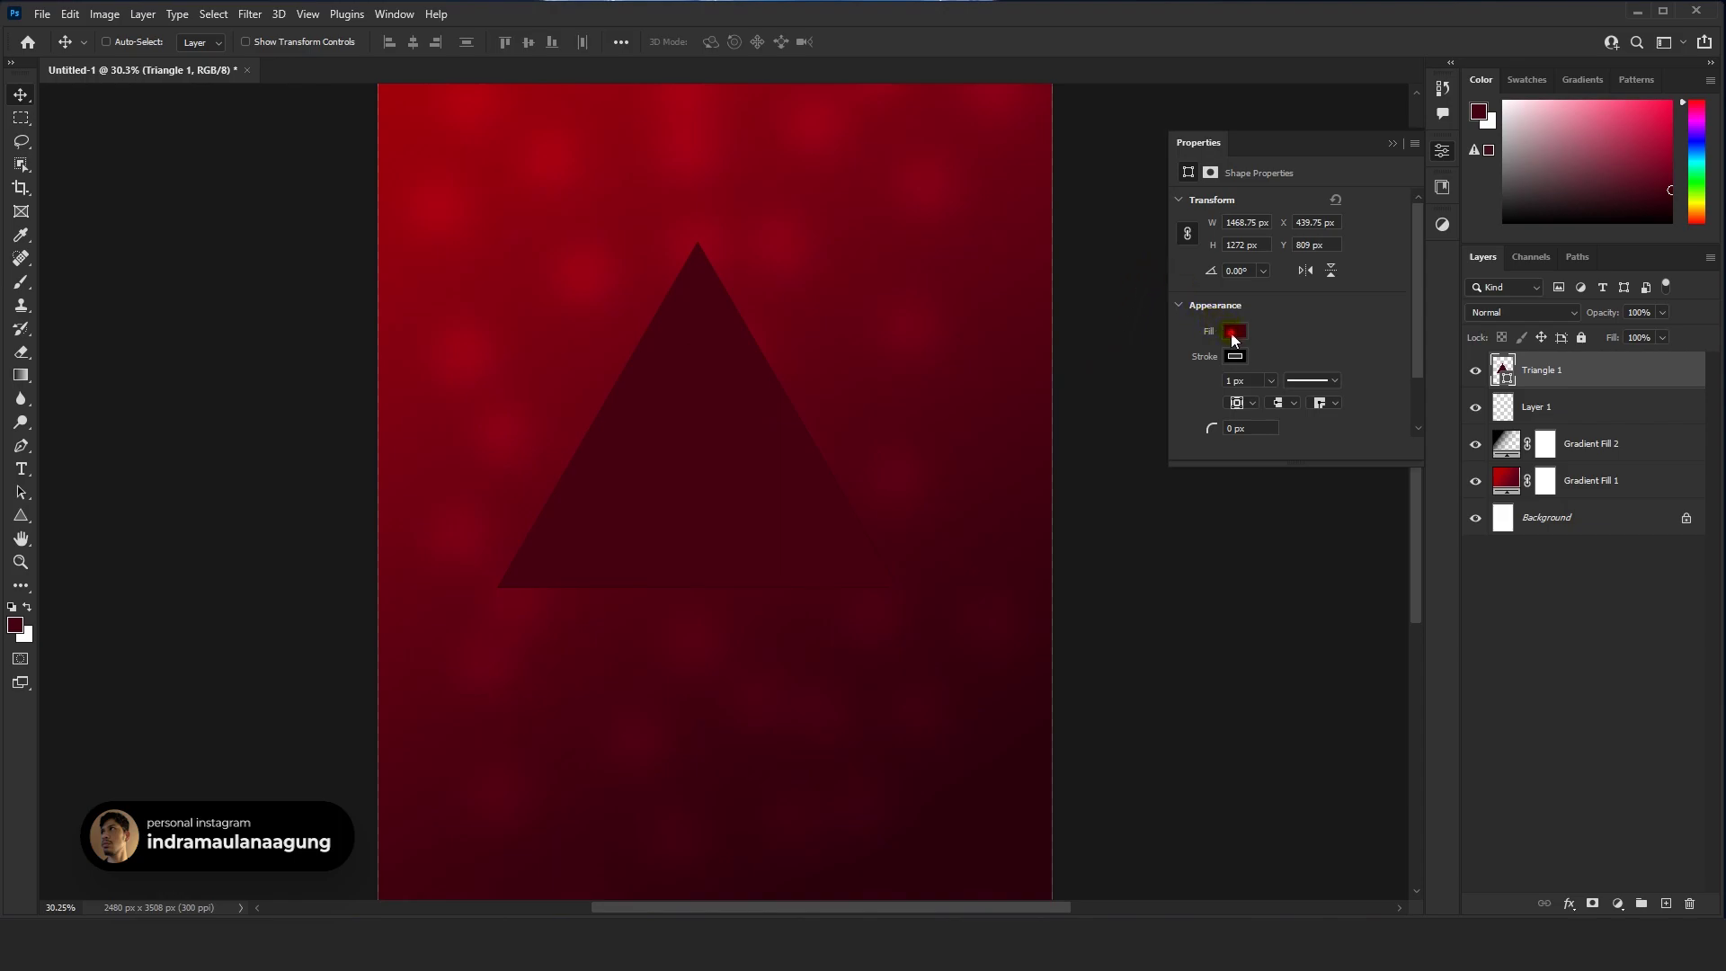
{"action": "left_click", "coordinate": [1233, 334]}
{"action": "left_click", "coordinate": [1357, 320]}
{"action": "left_click", "coordinate": [1240, 357]}
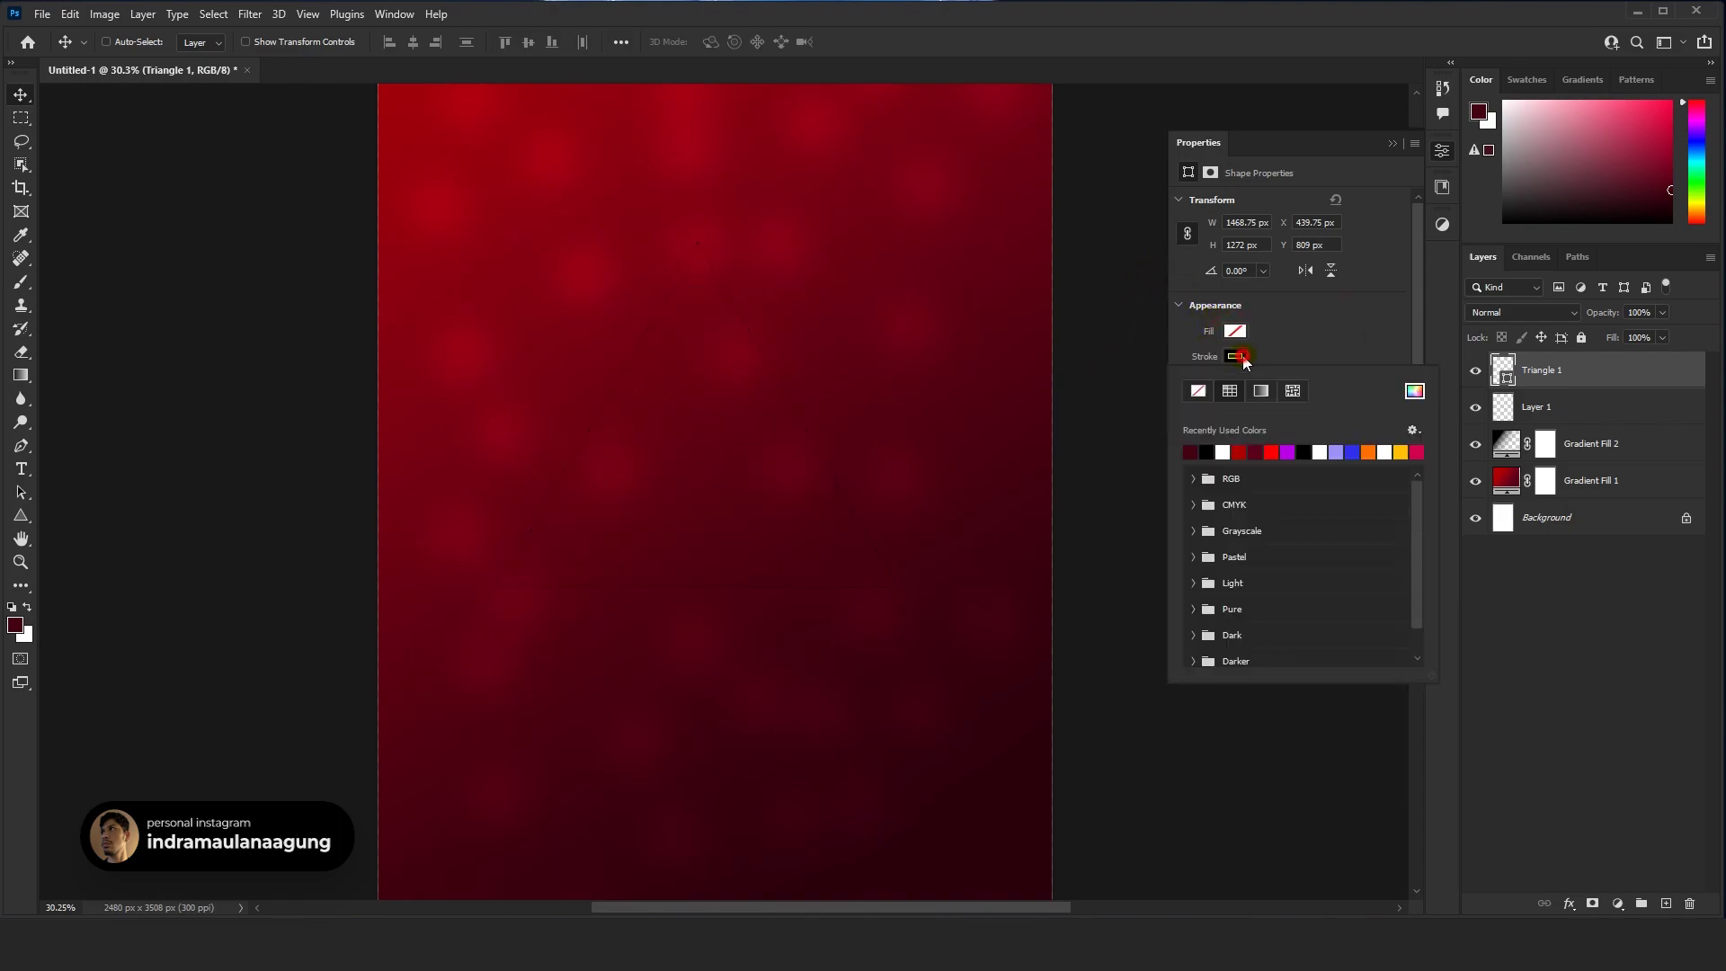
{"action": "left_click", "coordinate": [1222, 451]}
{"action": "left_click", "coordinate": [1310, 363]}
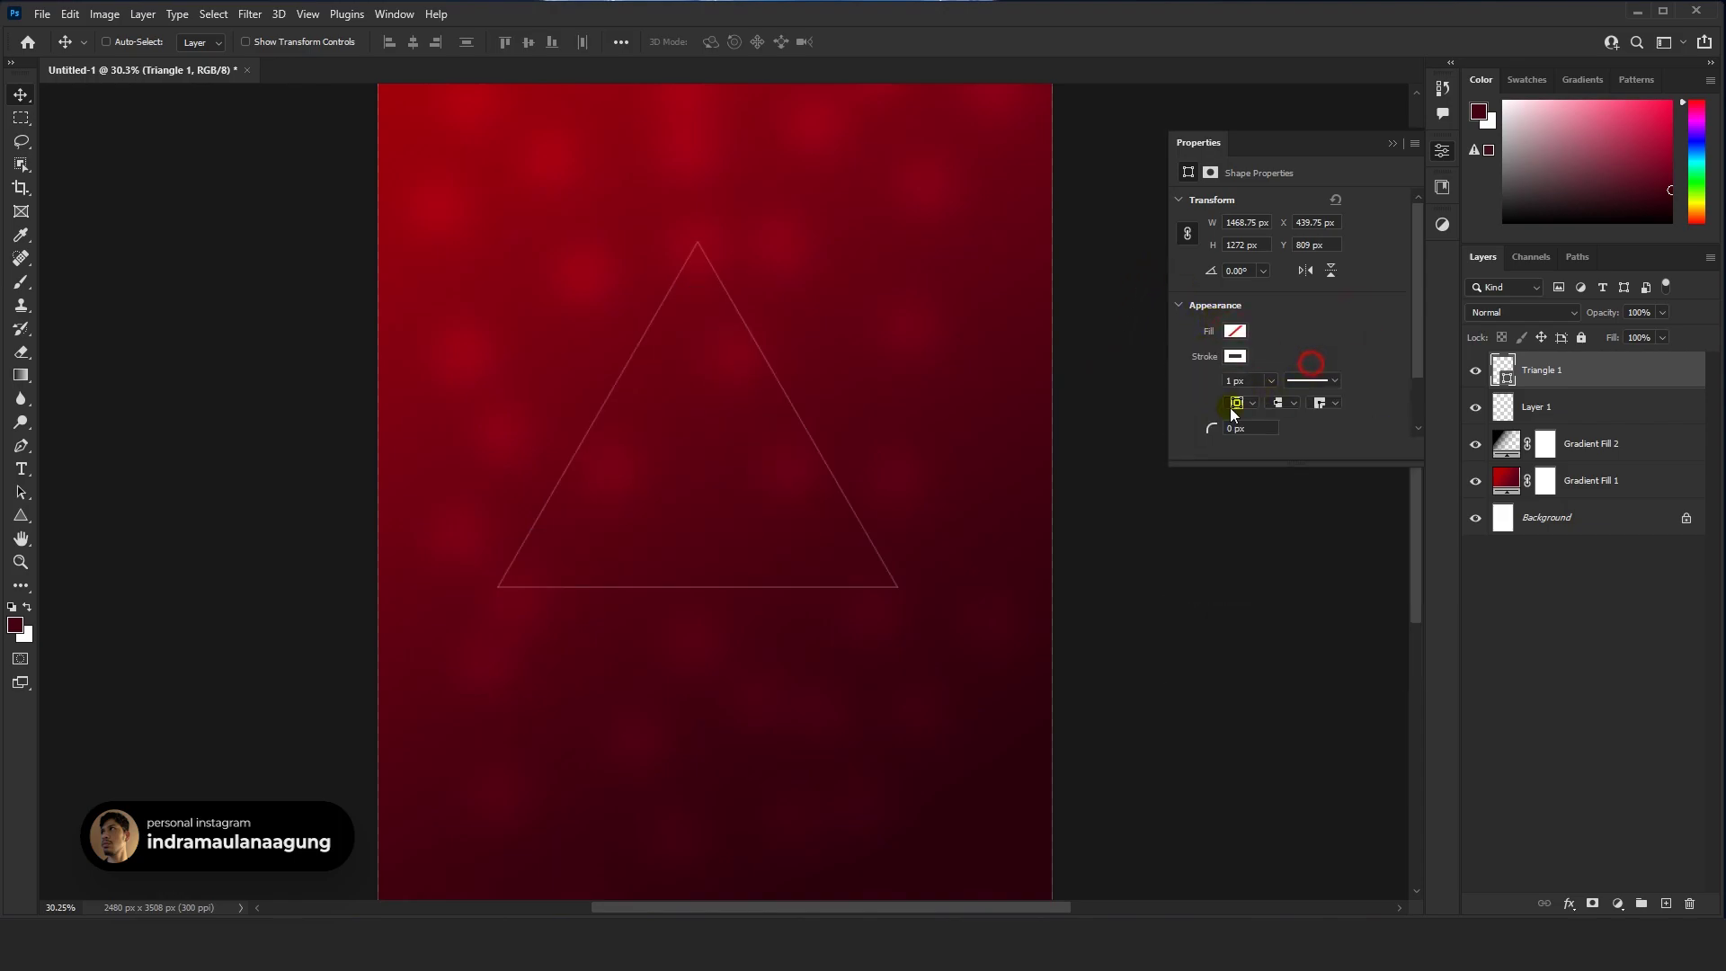
Try stroke widths of 50 px and 100 px on the triangle
{"action": "left_click_drag", "start_coordinate": [1256, 380], "coordinate": [977, 388]}
{"action": "type", "text": "50"}
{"action": "key", "text": "Return"}
{"action": "left_click_drag", "start_coordinate": [1250, 382], "coordinate": [1051, 364]}
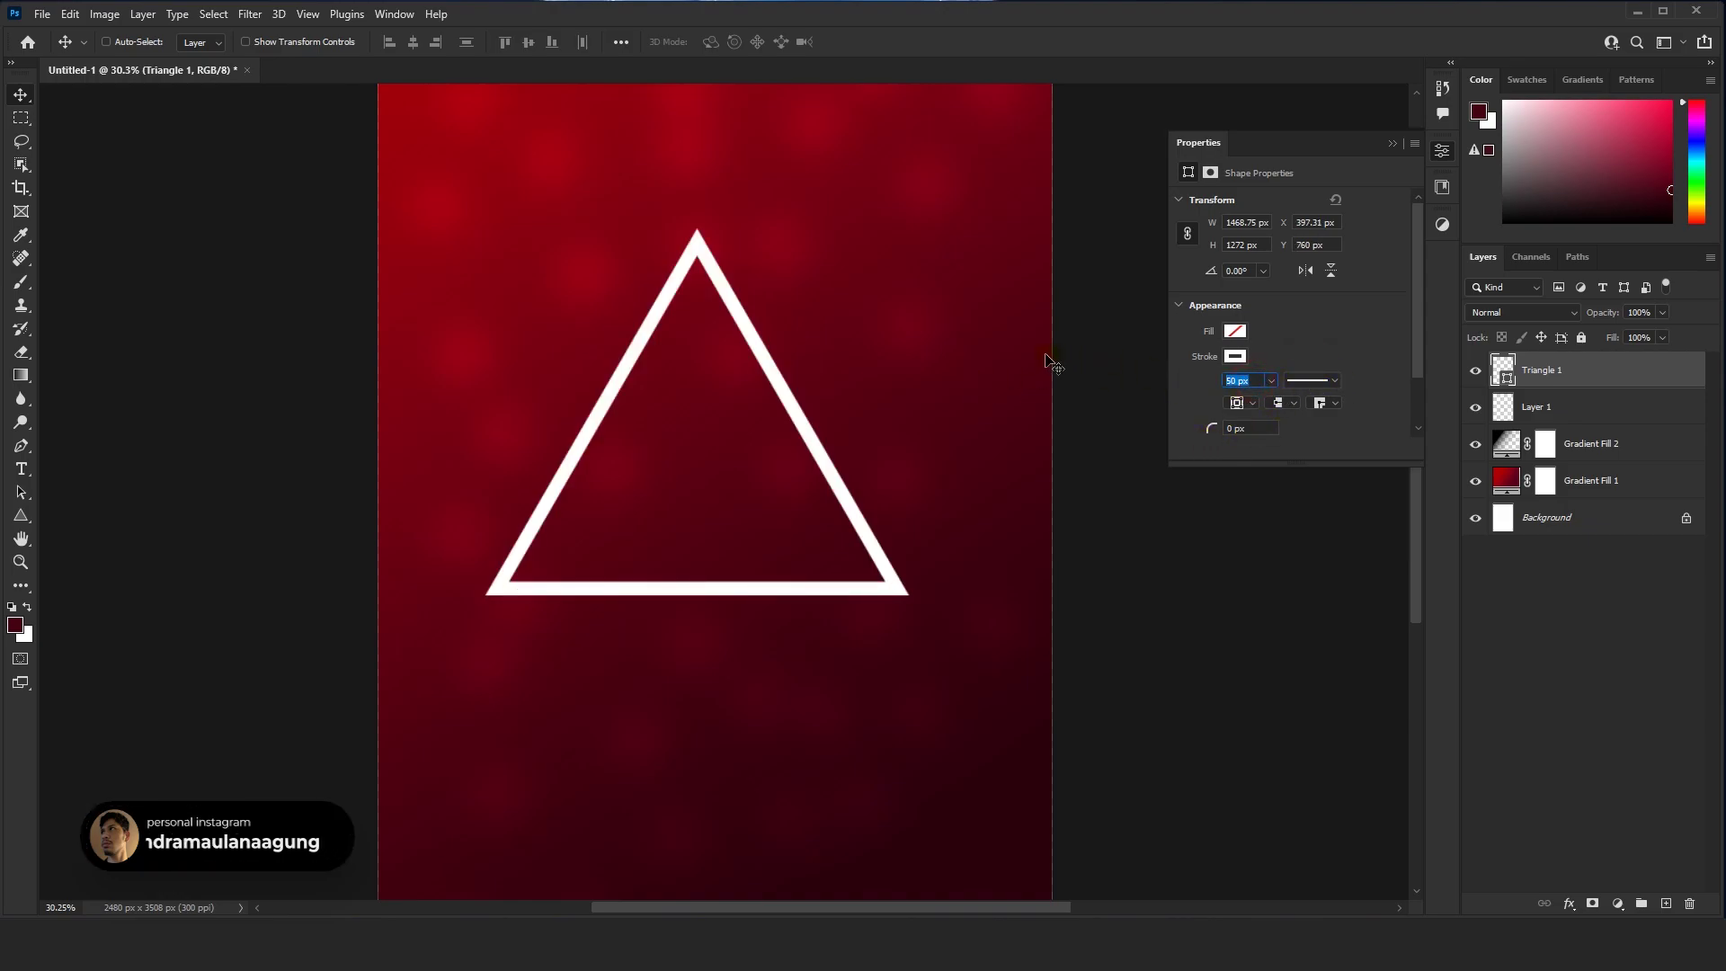
{"action": "type", "text": "100"}
{"action": "key", "text": "Return"}
Set the triangle's stroke width to about 132.94 px and collapse its shape properties
{"action": "left_click", "coordinate": [1269, 383]}
{"action": "left_click_drag", "start_coordinate": [1281, 406], "coordinate": [1287, 401]}
{"action": "left_click", "coordinate": [1308, 340]}
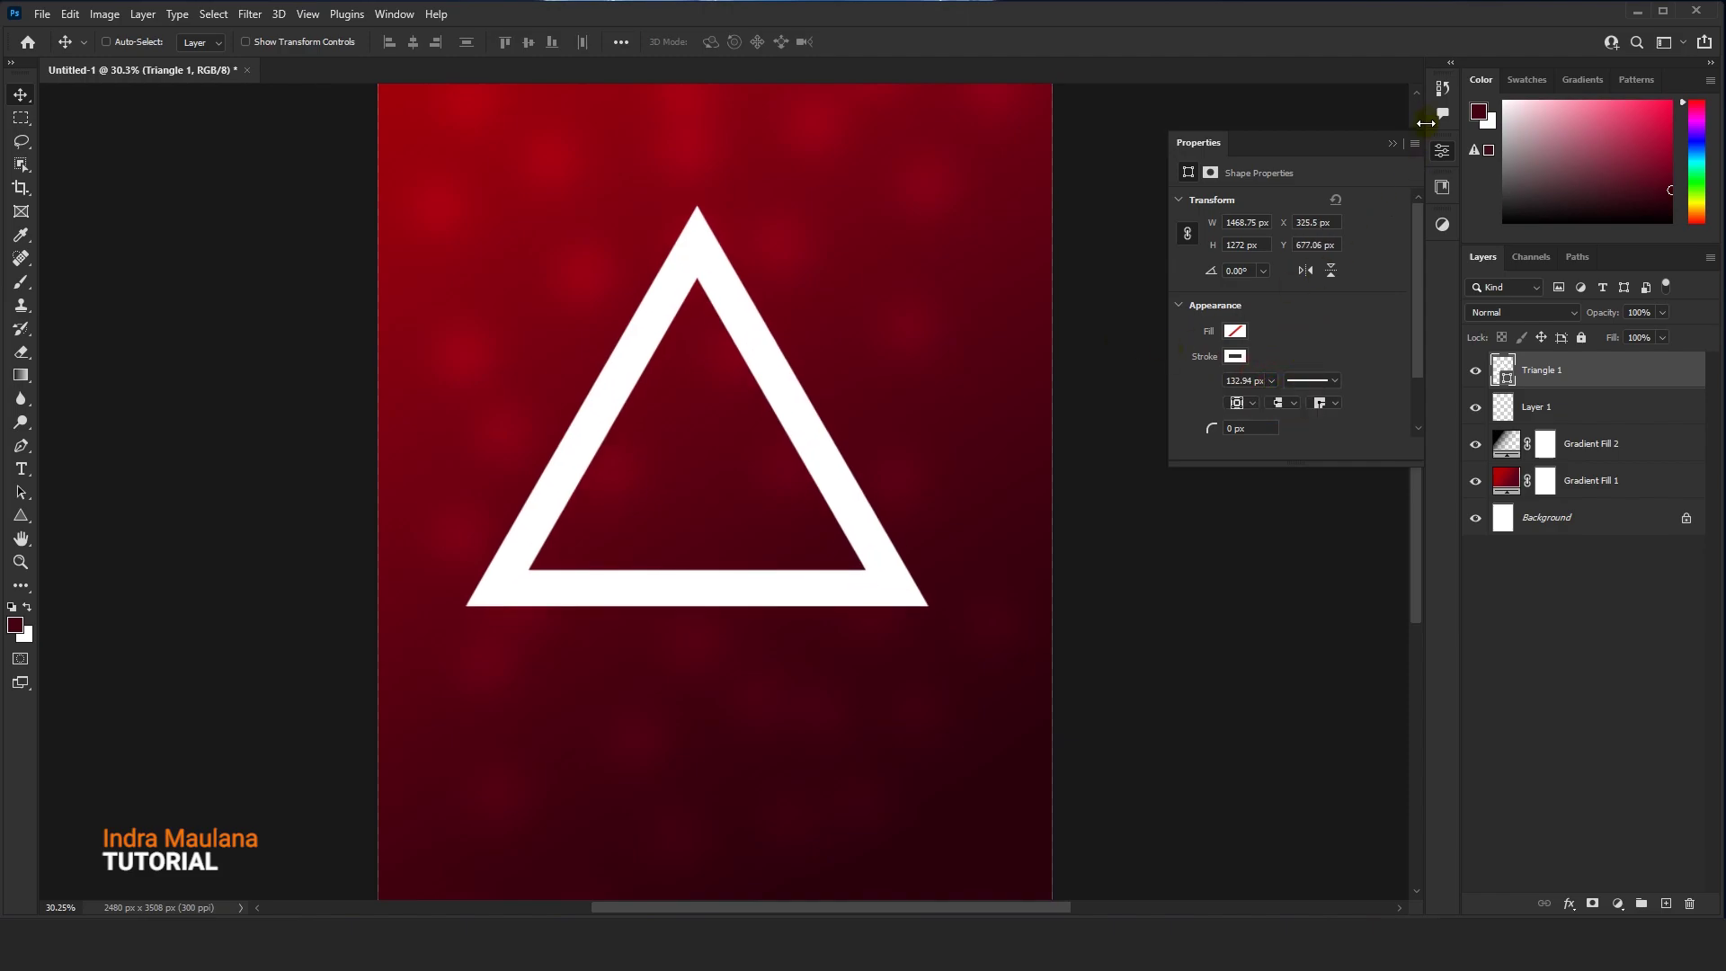
{"action": "left_click", "coordinate": [1390, 146]}
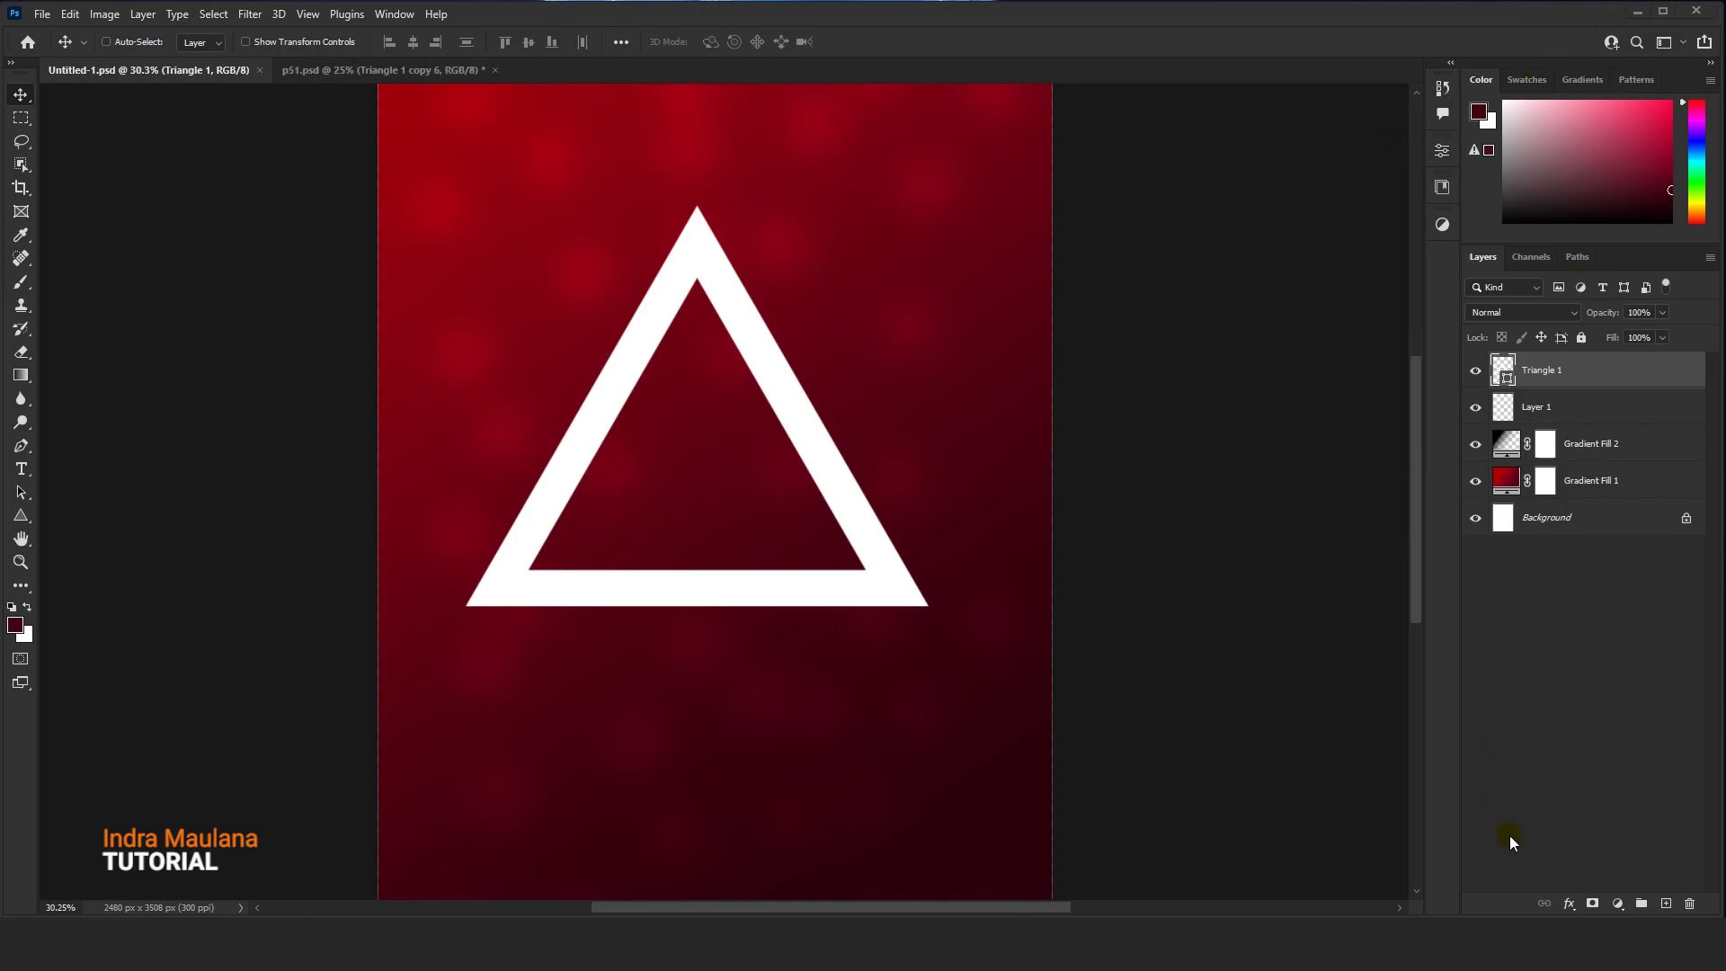
Reduce the triangle layer's Fill to 0%
{"action": "mouse_move", "coordinate": [1662, 340]}
{"action": "left_mouse_down"}
{"action": "mouse_move", "coordinate": [1637, 361]}
{"action": "mouse_move", "coordinate": [1556, 346]}
{"action": "mouse_move", "coordinate": [1539, 524]}
{"action": "left_mouse_up"}
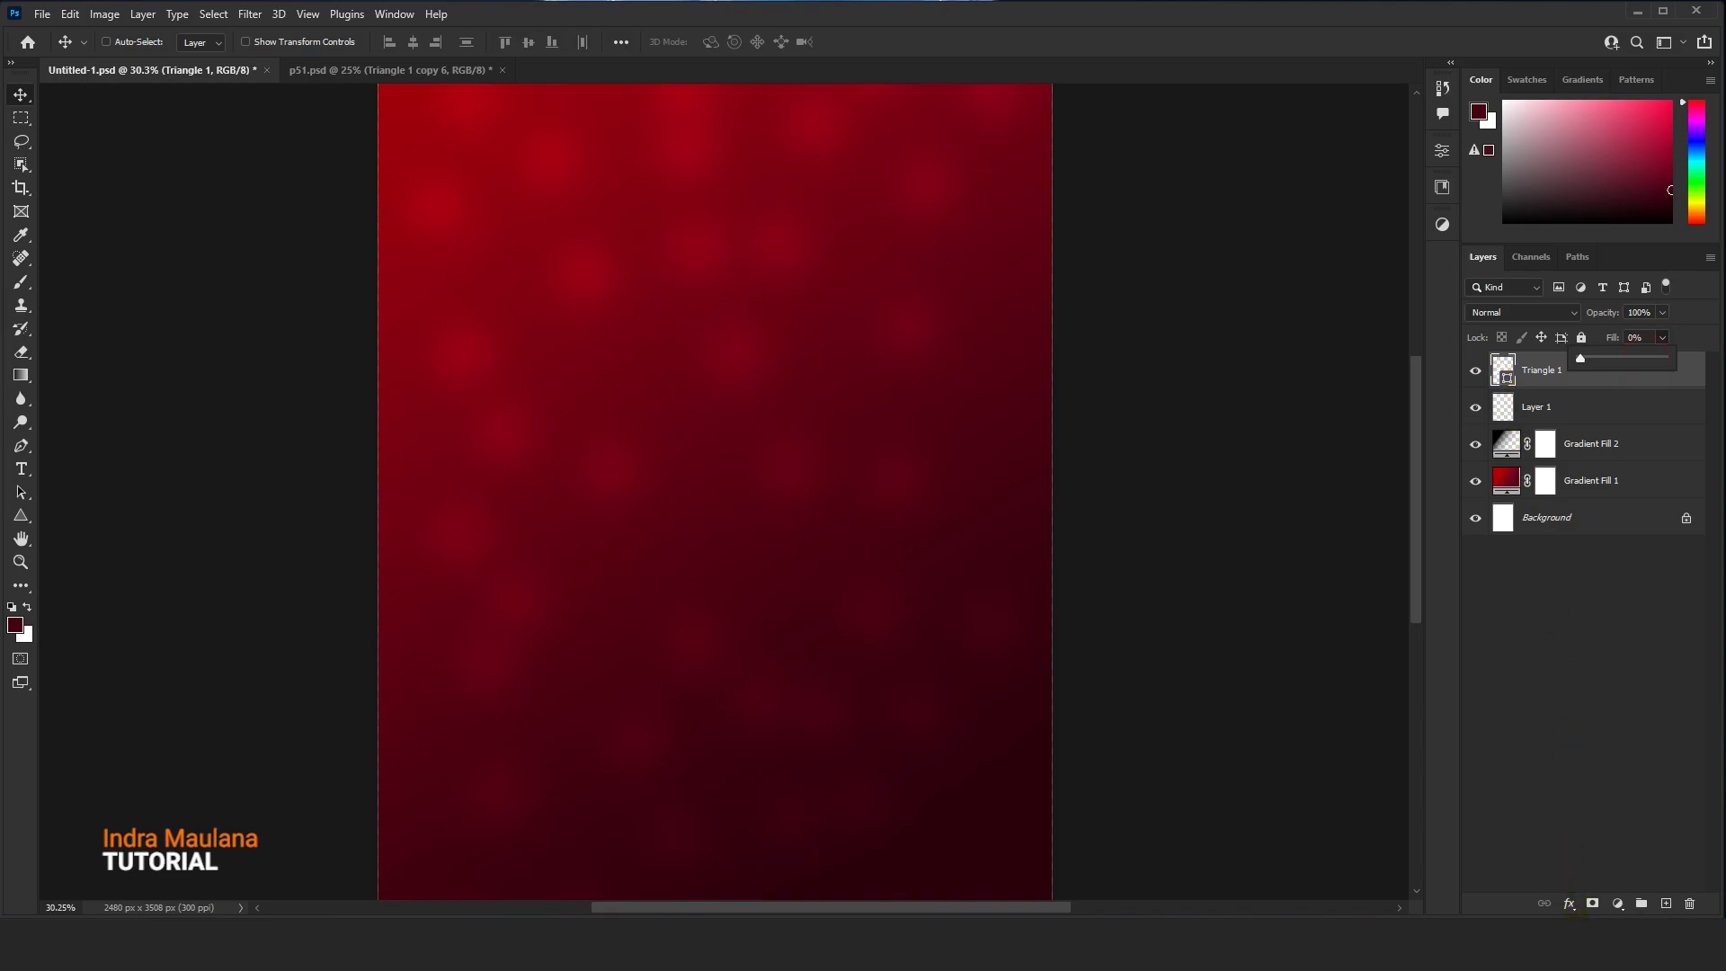
Add a red Stroke effect with Screen blend mode outside the triangle's edges and adjust its size
{"action": "left_click", "coordinate": [1569, 902]}
{"action": "left_click", "coordinate": [1589, 775]}
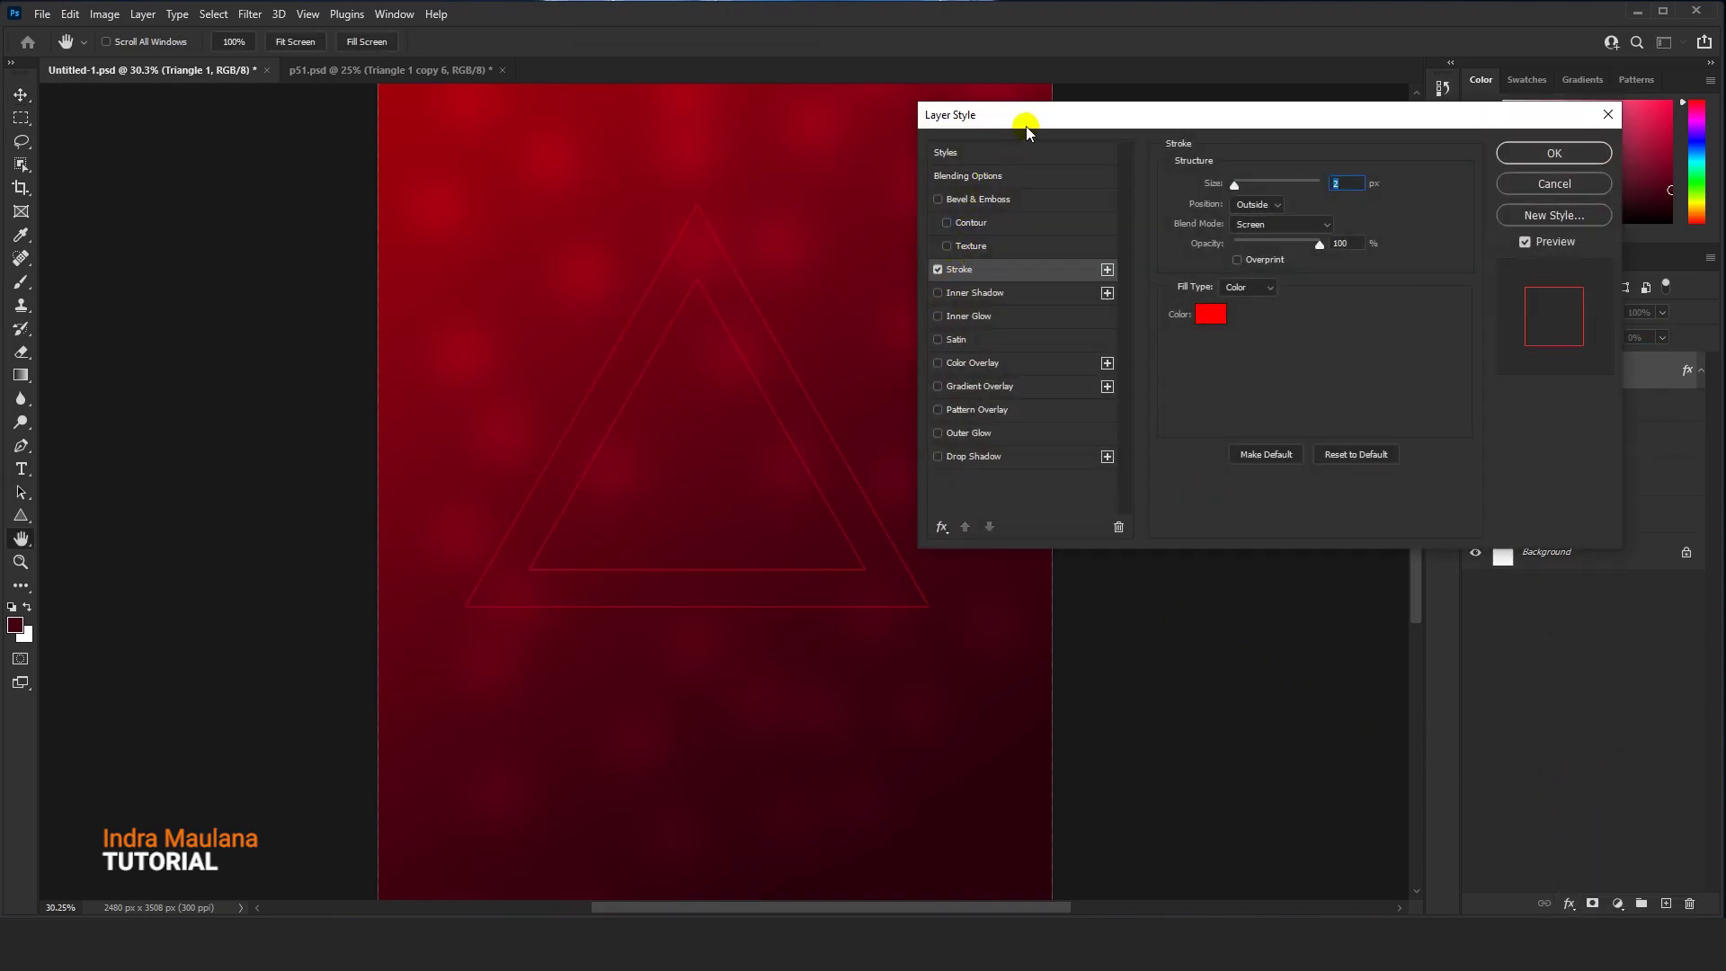
{"action": "left_click_drag", "start_coordinate": [1027, 132], "coordinate": [1044, 130]}
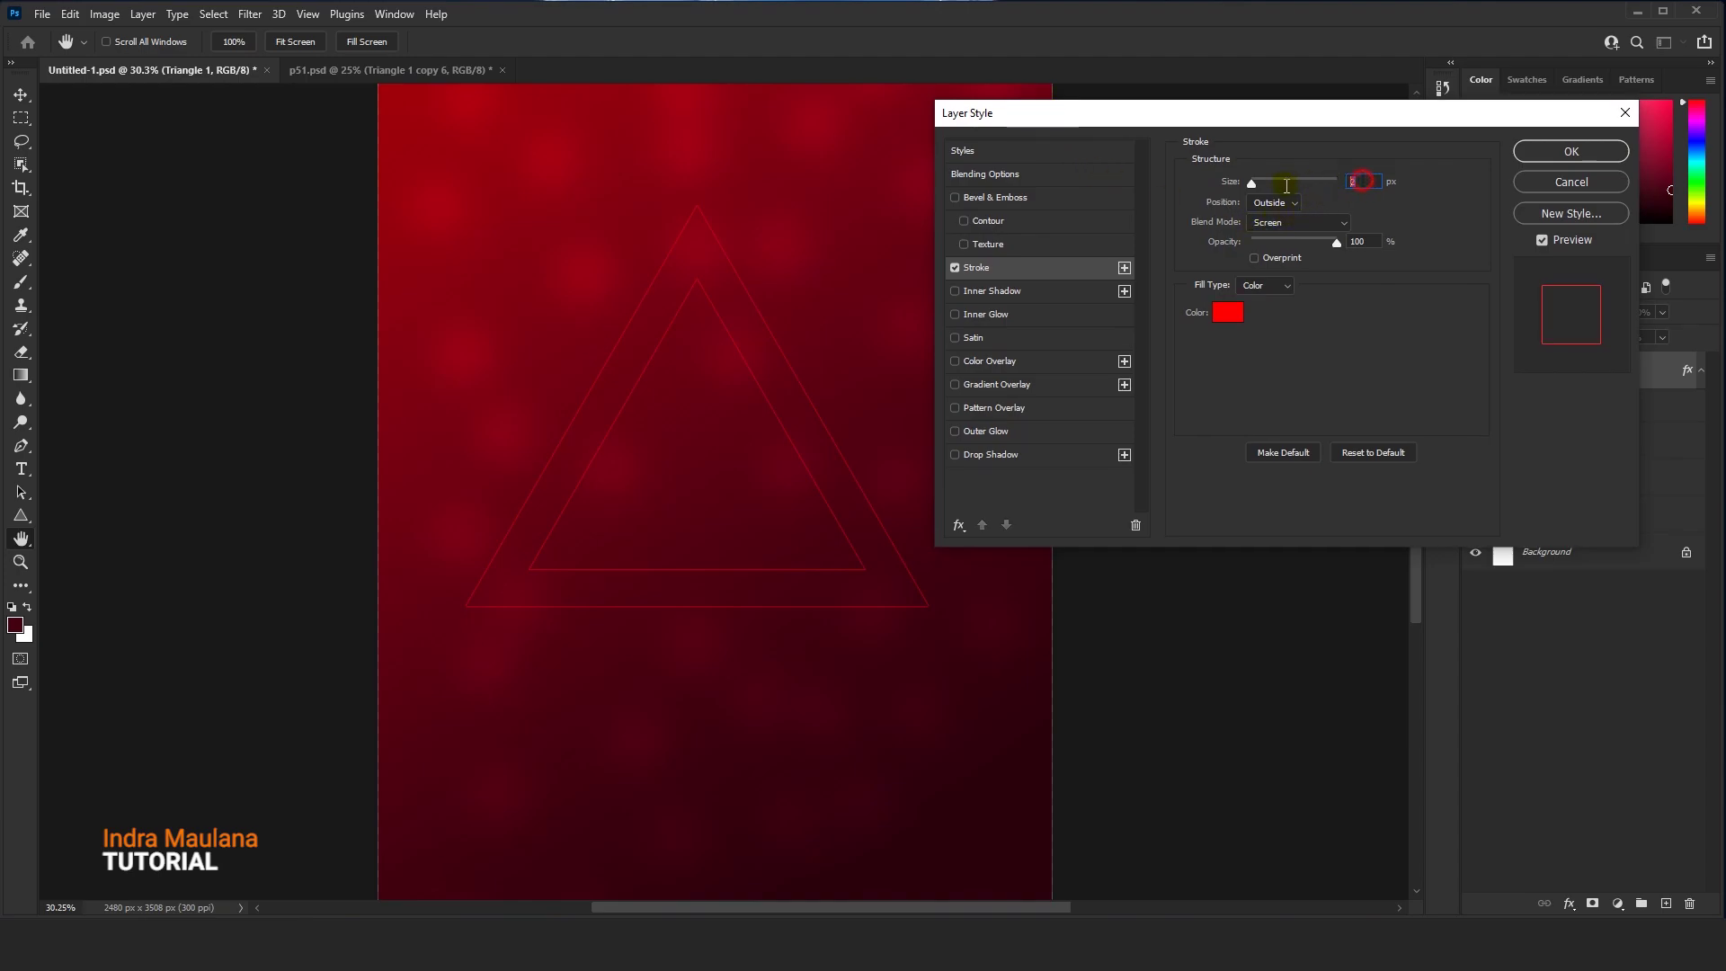
{"action": "left_click", "coordinate": [1222, 315]}
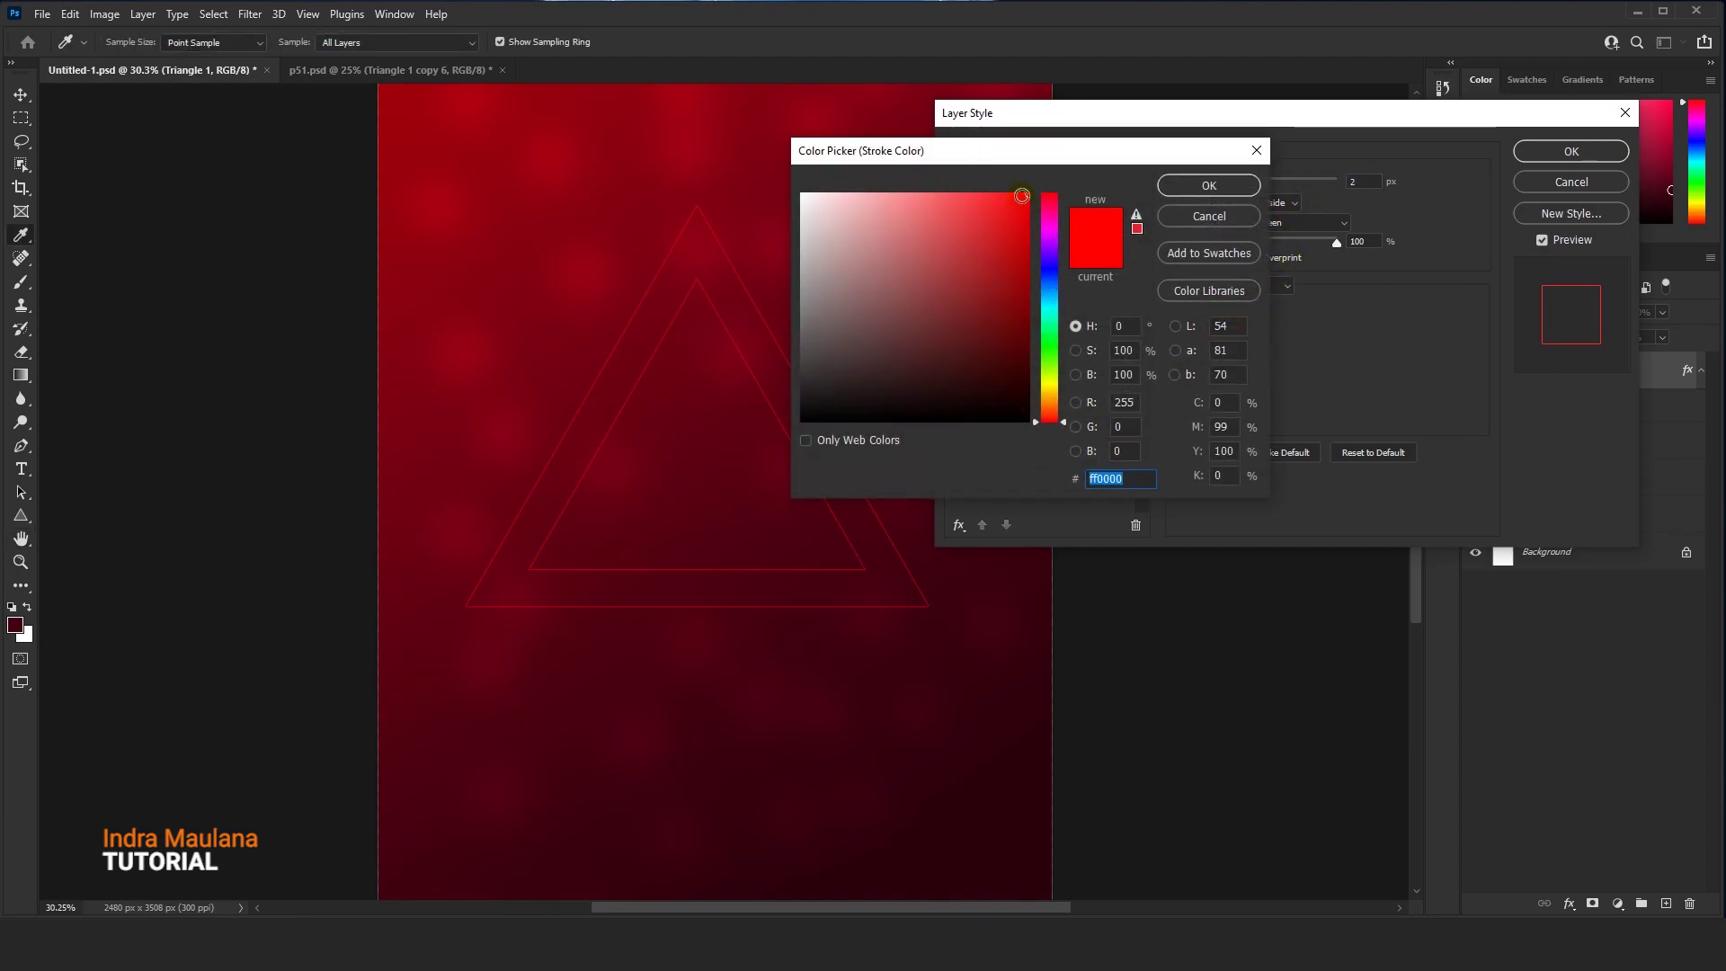
{"action": "left_click", "coordinate": [1204, 178]}
{"action": "left_click", "coordinate": [1362, 181]}
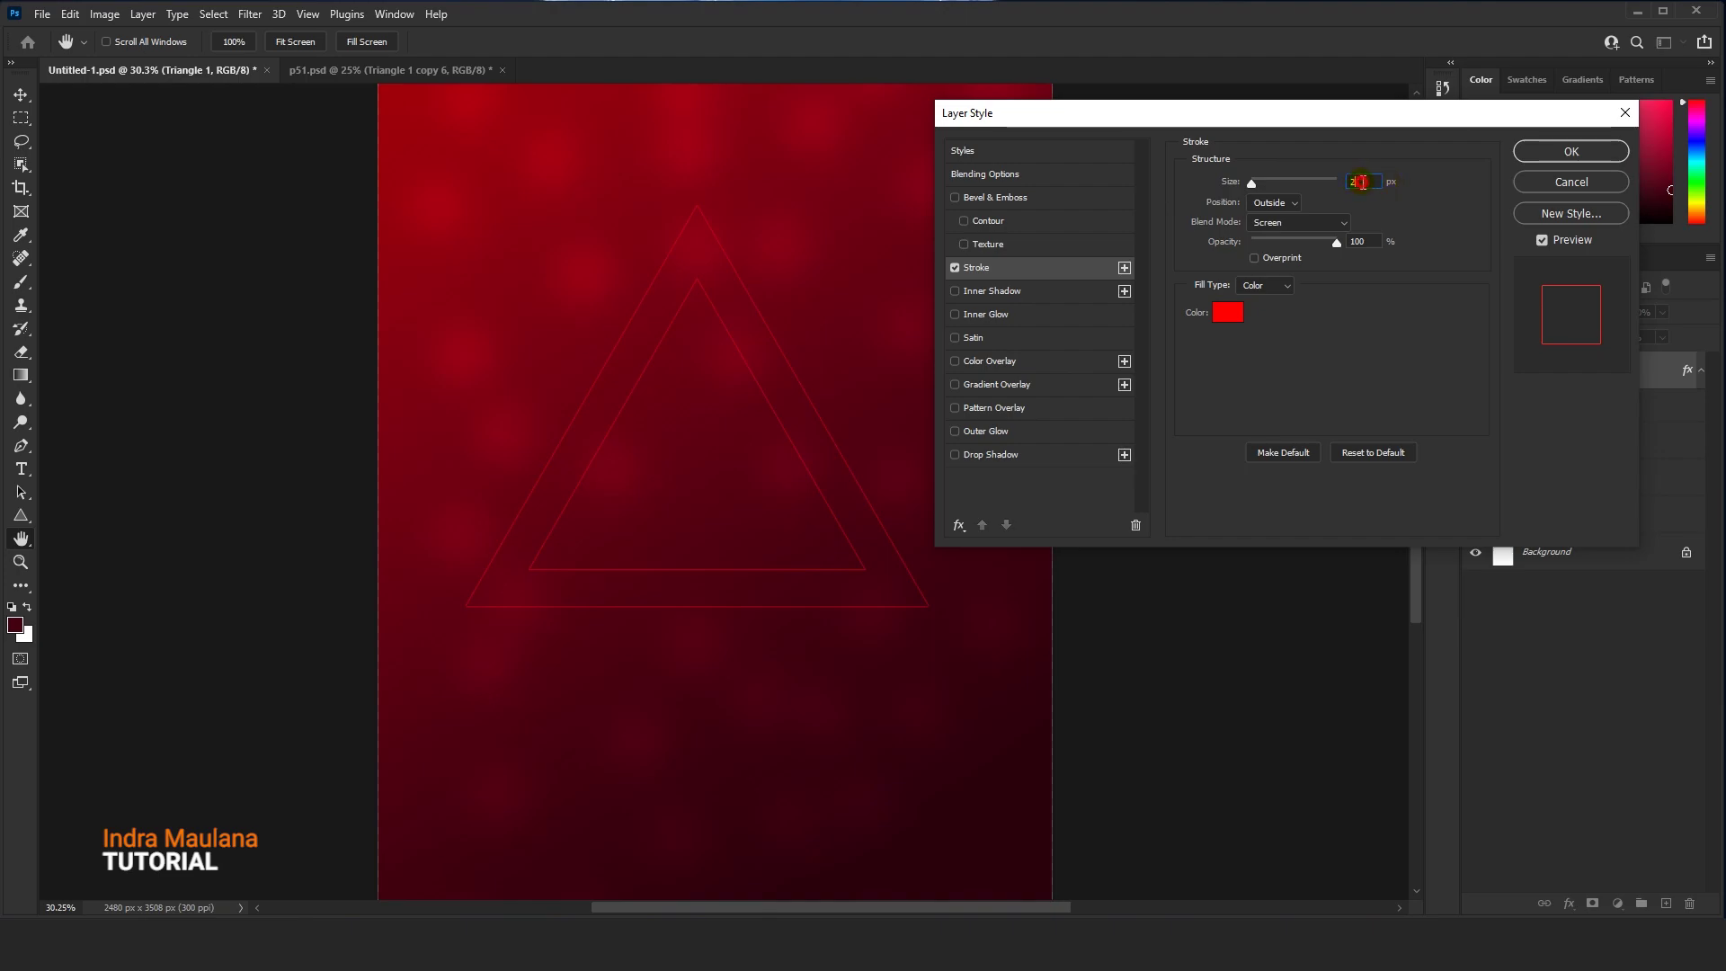
{"action": "type", "text": "2"}
{"action": "left_click", "coordinate": [1571, 151]}
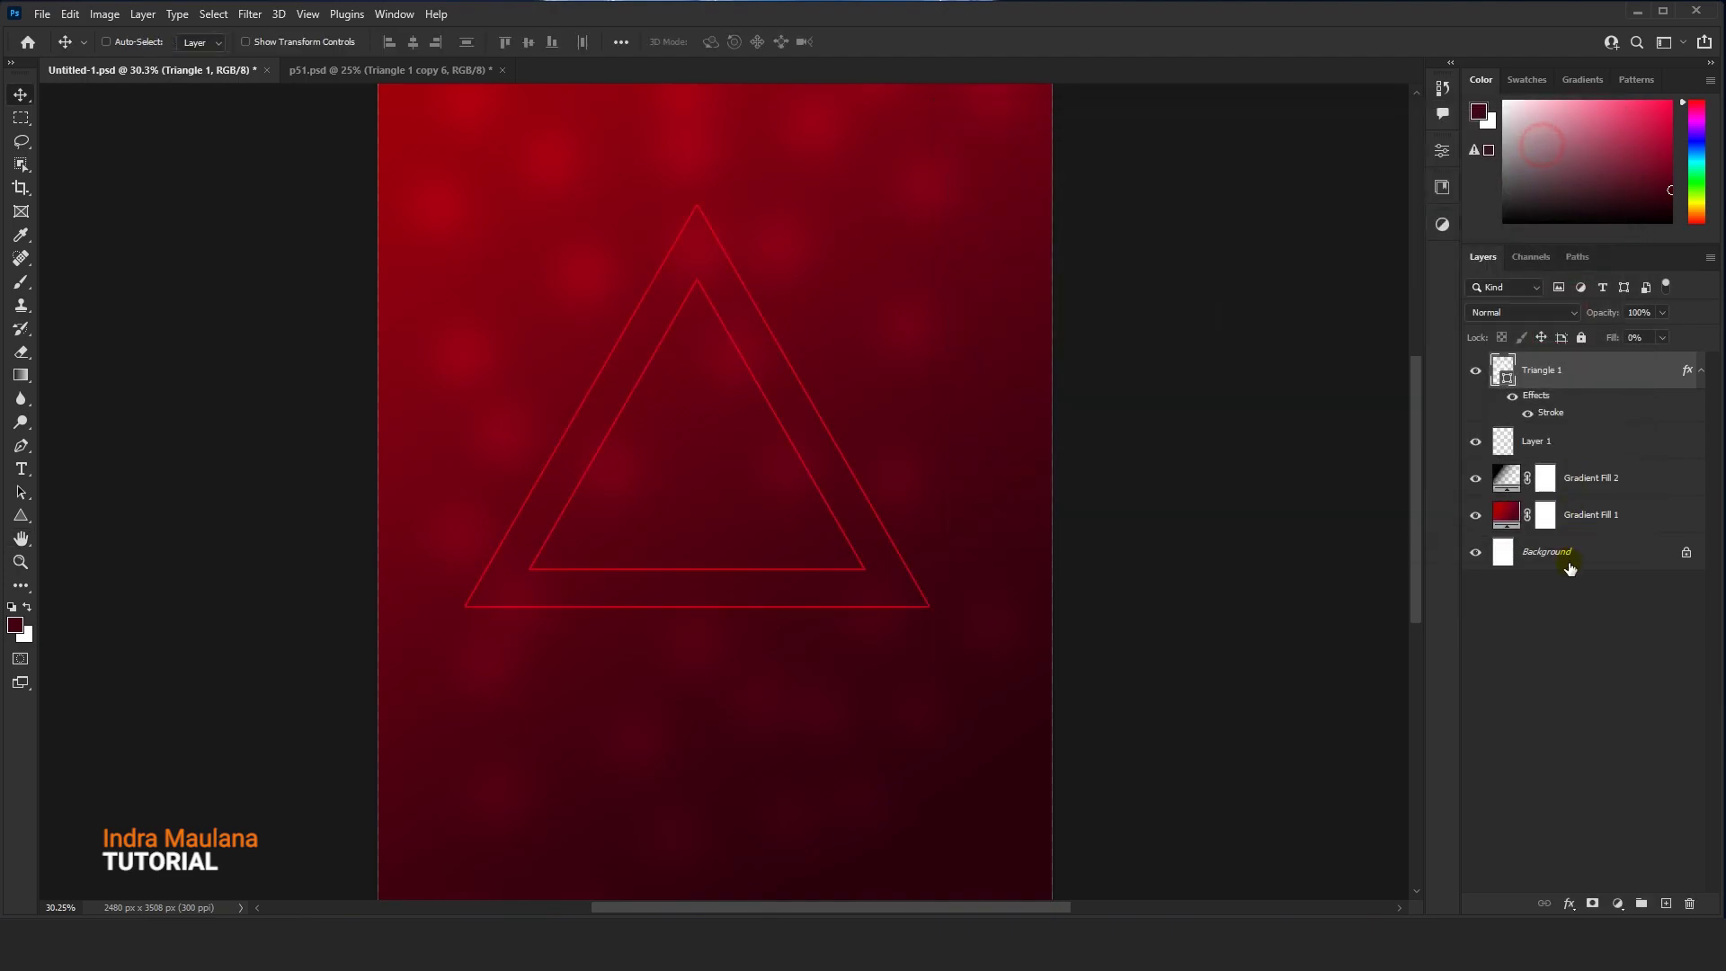
Add a layer mask to the triangle layer and activate the Brush tool for painting on it
{"action": "left_click", "coordinate": [1593, 903]}
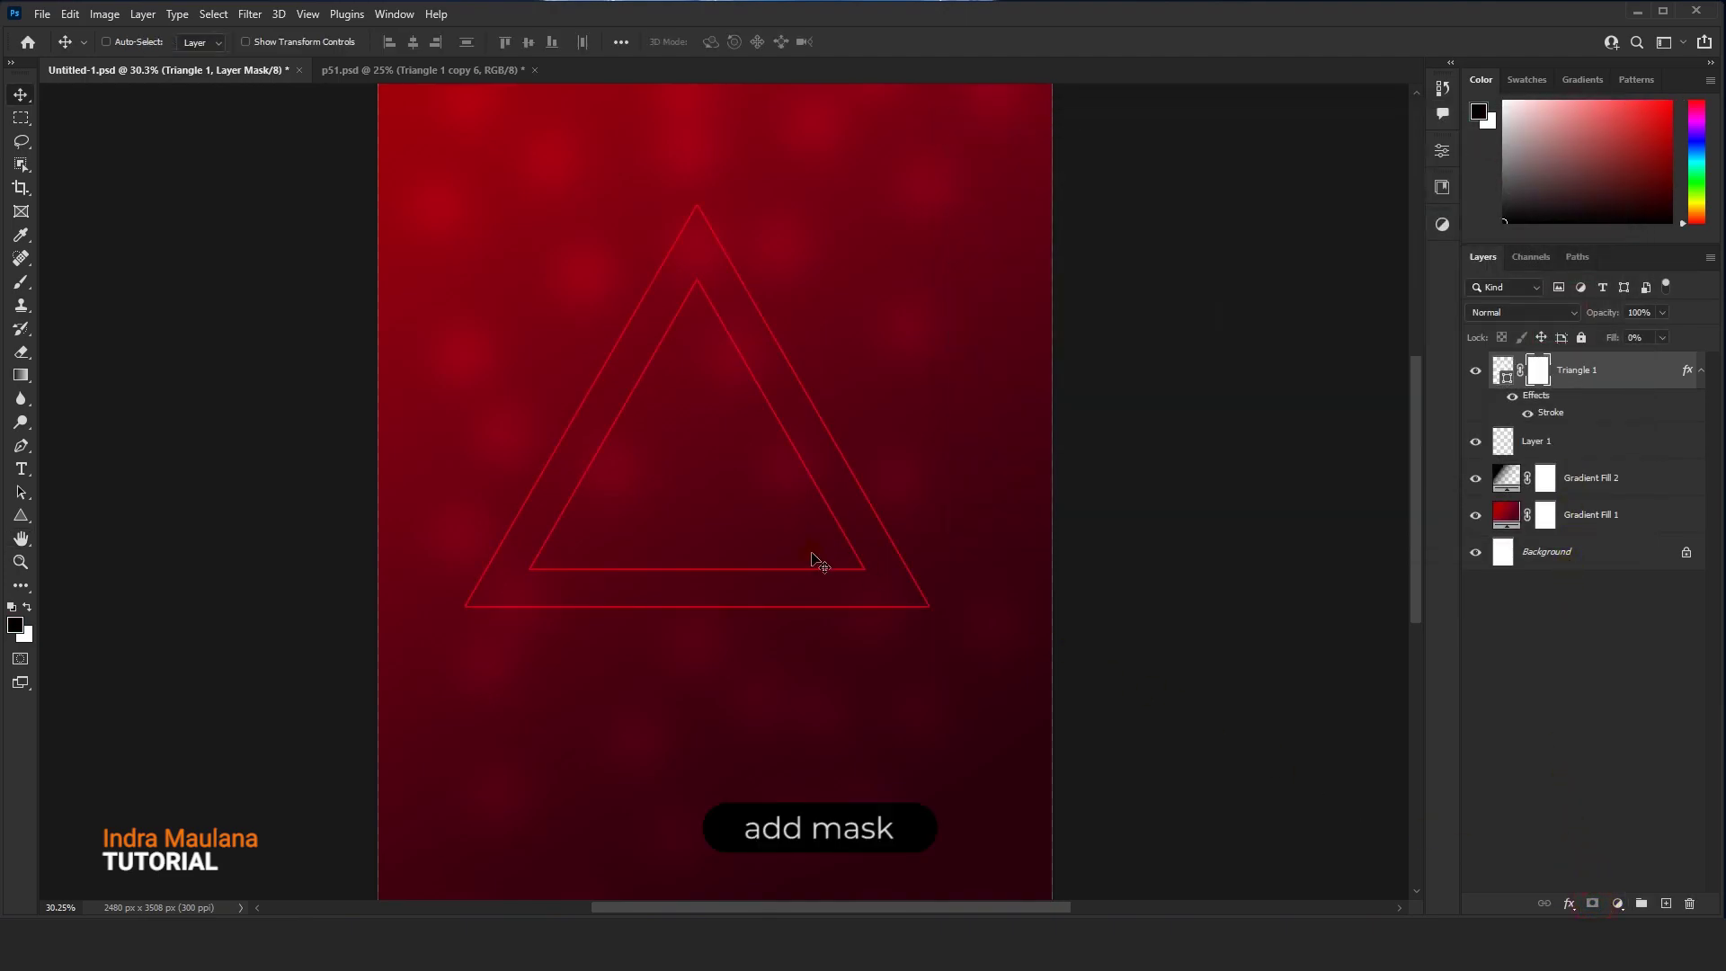
{"action": "left_click", "coordinate": [22, 282]}
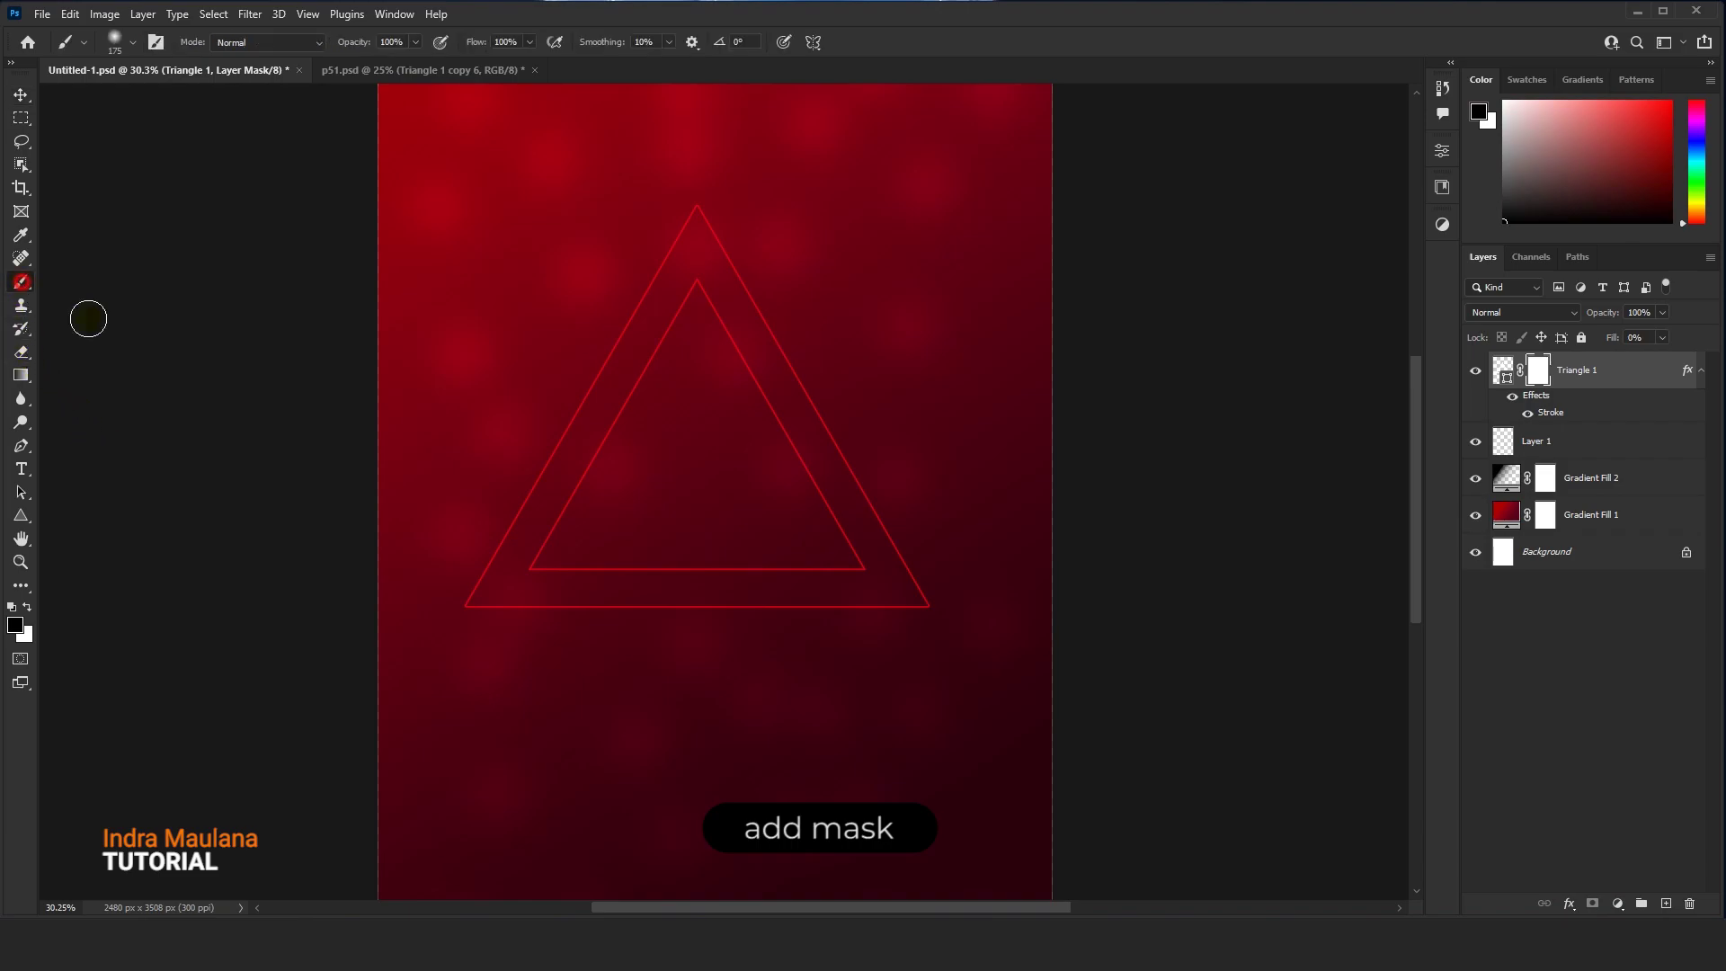
Try painting out the triangle's left side on the layer mask with a black brush
{"action": "left_click_drag", "start_coordinate": [529, 340], "coordinate": [648, 317]}
{"action": "mouse_move", "coordinate": [571, 497]}
{"action": "left_mouse_down"}
{"action": "mouse_move", "coordinate": [448, 640]}
{"action": "mouse_move", "coordinate": [491, 603]}
{"action": "mouse_move", "coordinate": [663, 283]}
{"action": "mouse_move", "coordinate": [466, 629]}
{"action": "mouse_move", "coordinate": [479, 646]}
{"action": "mouse_move", "coordinate": [526, 589]}
{"action": "mouse_move", "coordinate": [792, 626]}
{"action": "mouse_move", "coordinate": [903, 669]}
{"action": "left_mouse_up"}
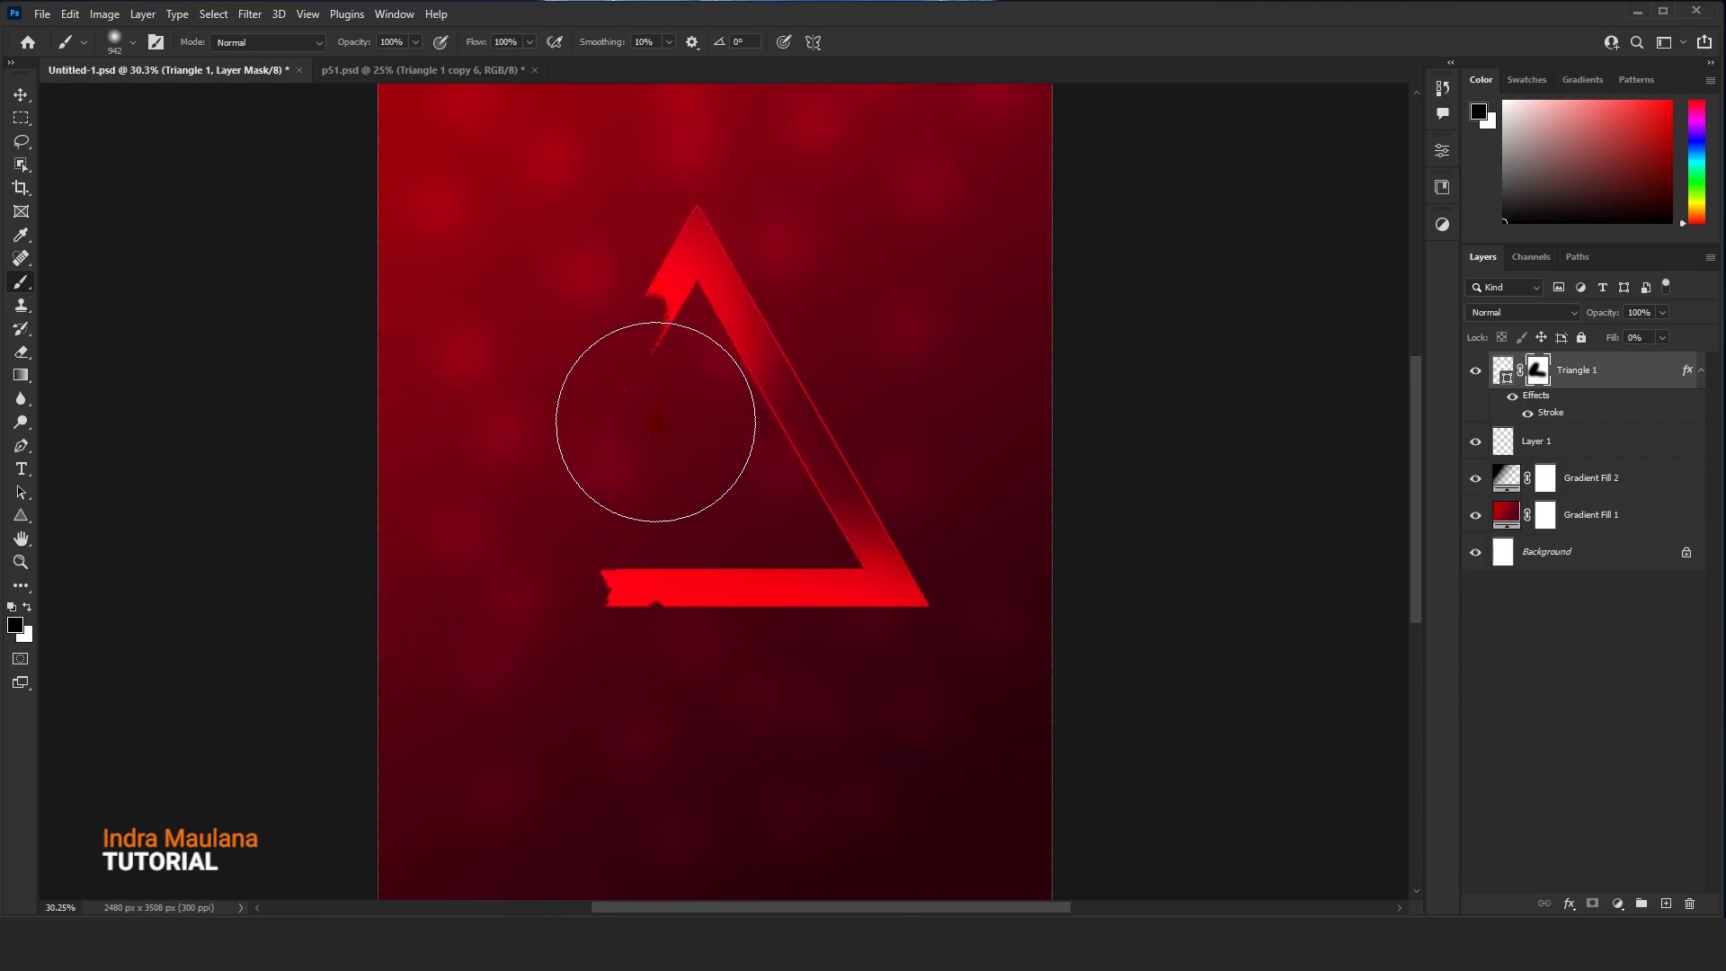
{"action": "key", "text": "ctrl+z"}
{"action": "key", "text": "ctrl+z"}
{"action": "key", "text": "ctrl+z"}
Paint black softly on the layer mask over the triangle's lower half using a 2099 px brush with 0% hardness
{"action": "mouse_move", "coordinate": [597, 663]}
{"action": "left_mouse_down"}
{"action": "mouse_move", "coordinate": [751, 674]}
{"action": "mouse_move", "coordinate": [563, 747]}
{"action": "left_mouse_up"}
{"action": "mouse_move", "coordinate": [482, 666]}
{"action": "left_mouse_down"}
{"action": "mouse_move", "coordinate": [493, 494]}
{"action": "mouse_move", "coordinate": [648, 585]}
{"action": "left_mouse_up"}
{"action": "mouse_move", "coordinate": [844, 628]}
{"action": "left_mouse_down"}
{"action": "mouse_move", "coordinate": [829, 822]}
{"action": "mouse_move", "coordinate": [704, 766]}
{"action": "mouse_move", "coordinate": [482, 731]}
{"action": "mouse_move", "coordinate": [416, 649]}
{"action": "mouse_move", "coordinate": [345, 656]}
{"action": "mouse_move", "coordinate": [398, 624]}
{"action": "mouse_move", "coordinate": [540, 647]}
{"action": "left_mouse_up"}
Try another brush preset and the Eraser on the mask around the triangle's lower-left corner
{"action": "right_click", "coordinate": [540, 647]}
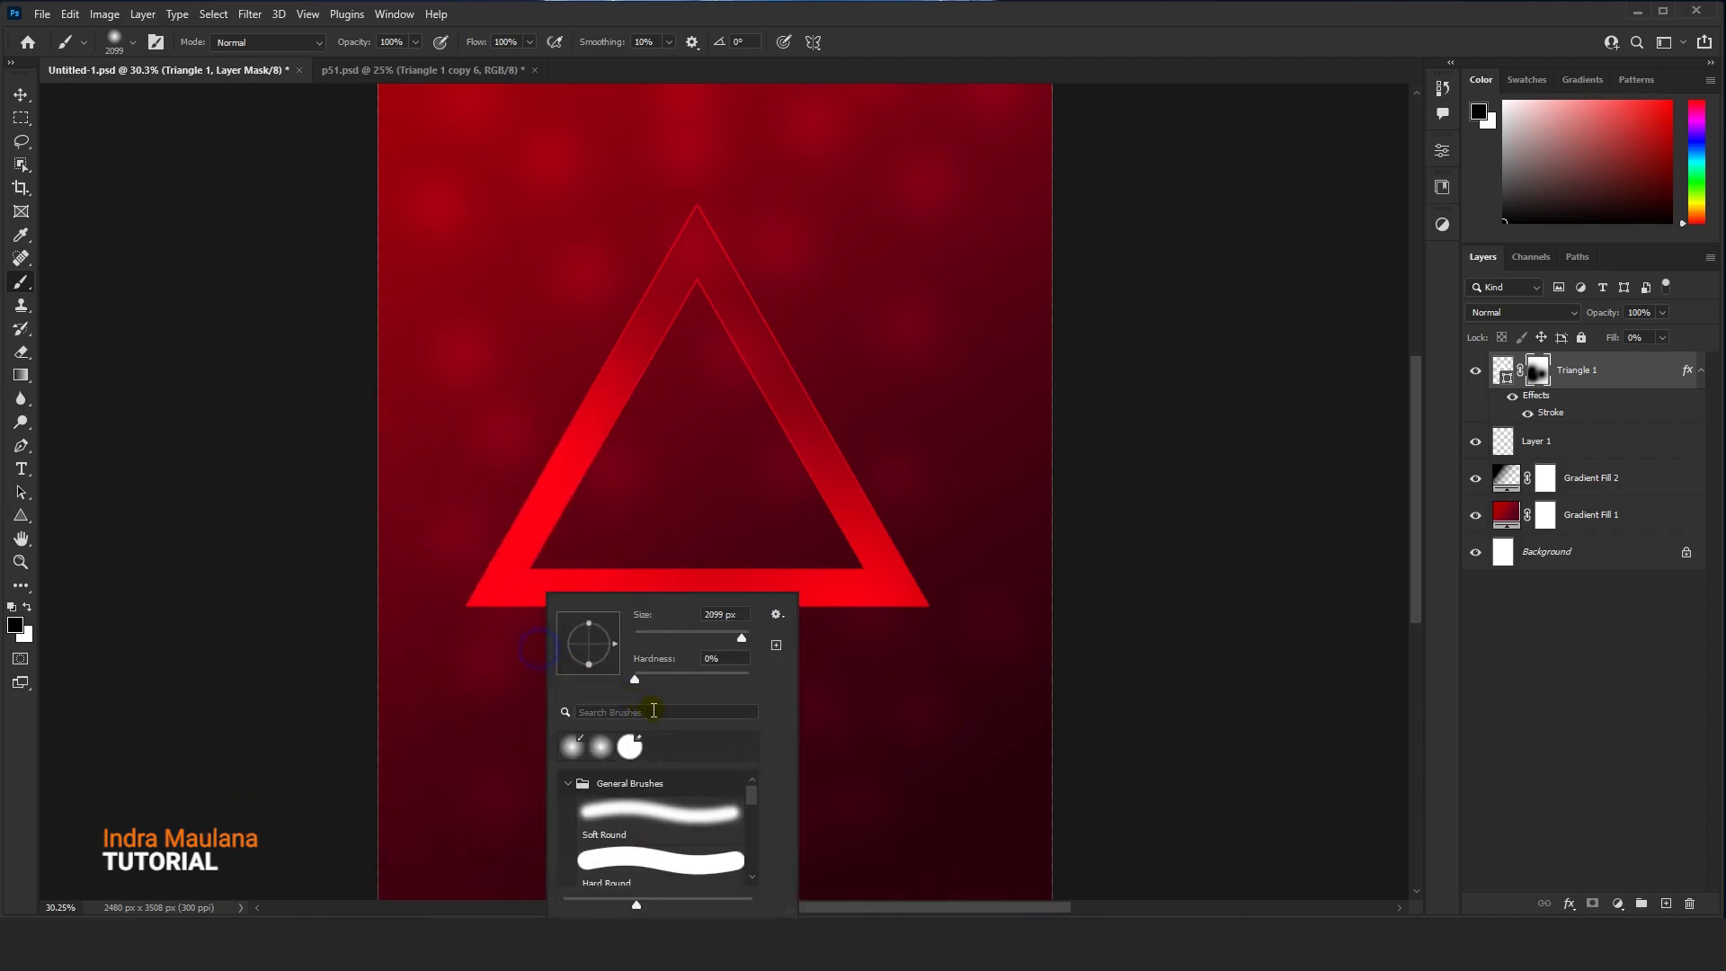
{"action": "left_click", "coordinate": [609, 745]}
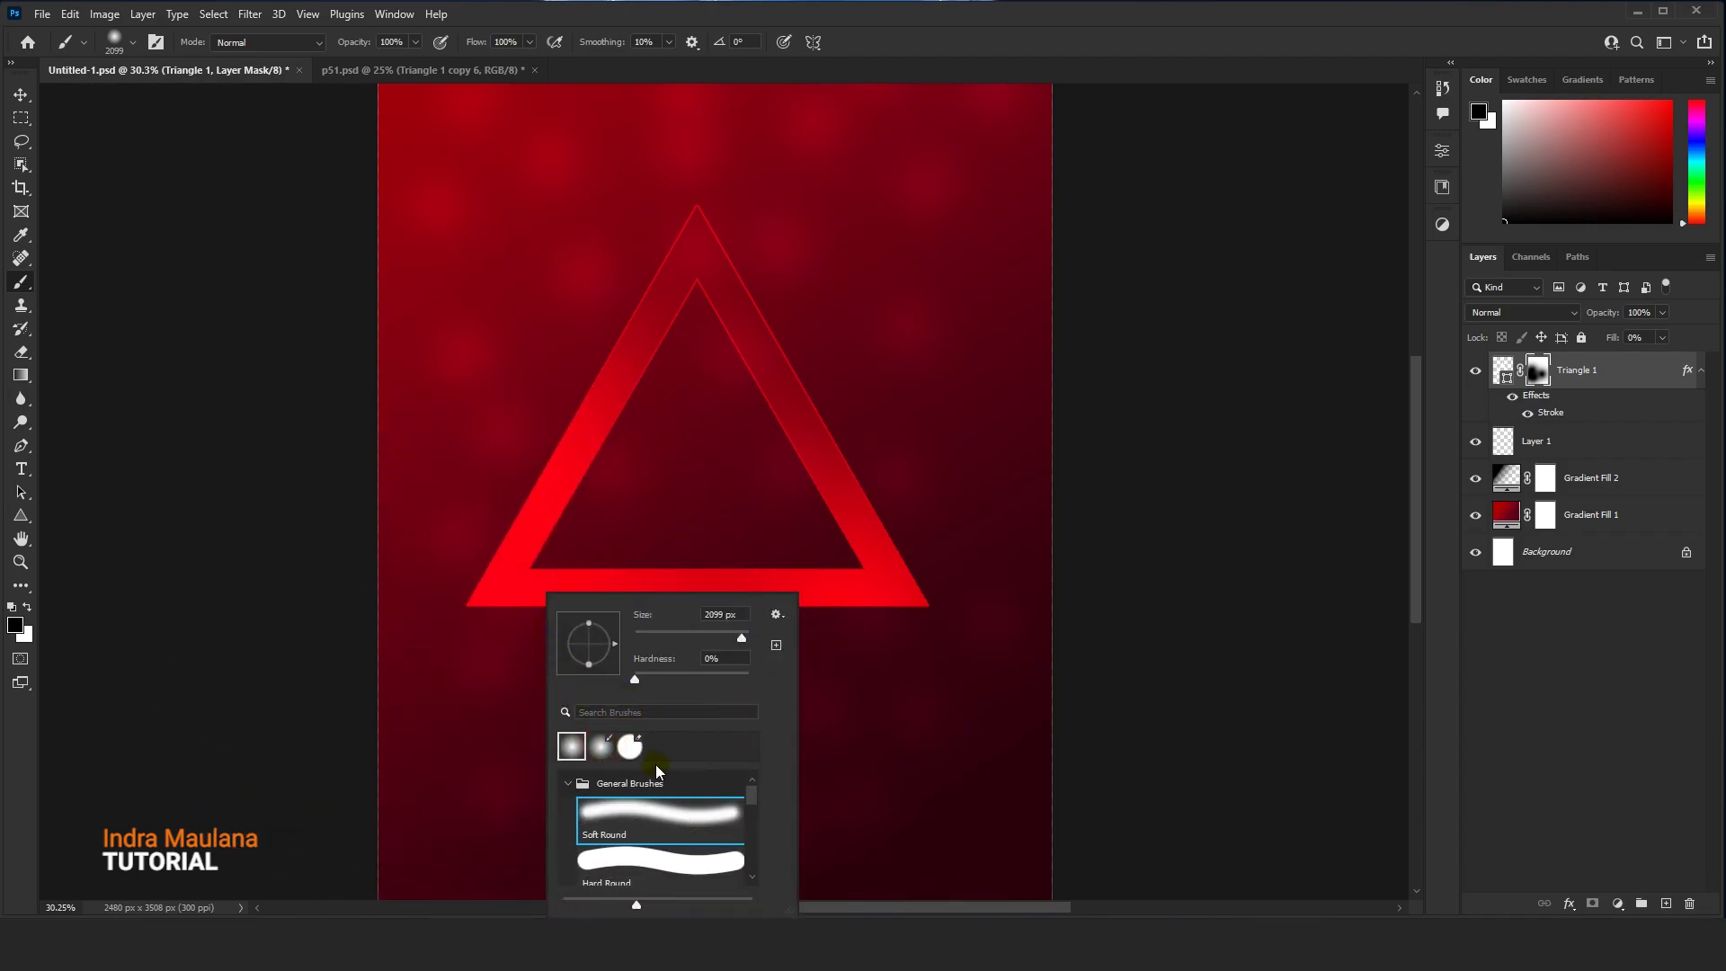
{"action": "key", "text": "e"}
{"action": "left_click", "coordinate": [485, 619]}
{"action": "key", "text": "ctrl+z"}
{"action": "left_click", "coordinate": [547, 557]}
{"action": "key", "text": "ctrl+z"}
{"action": "right_click", "coordinate": [586, 732]}
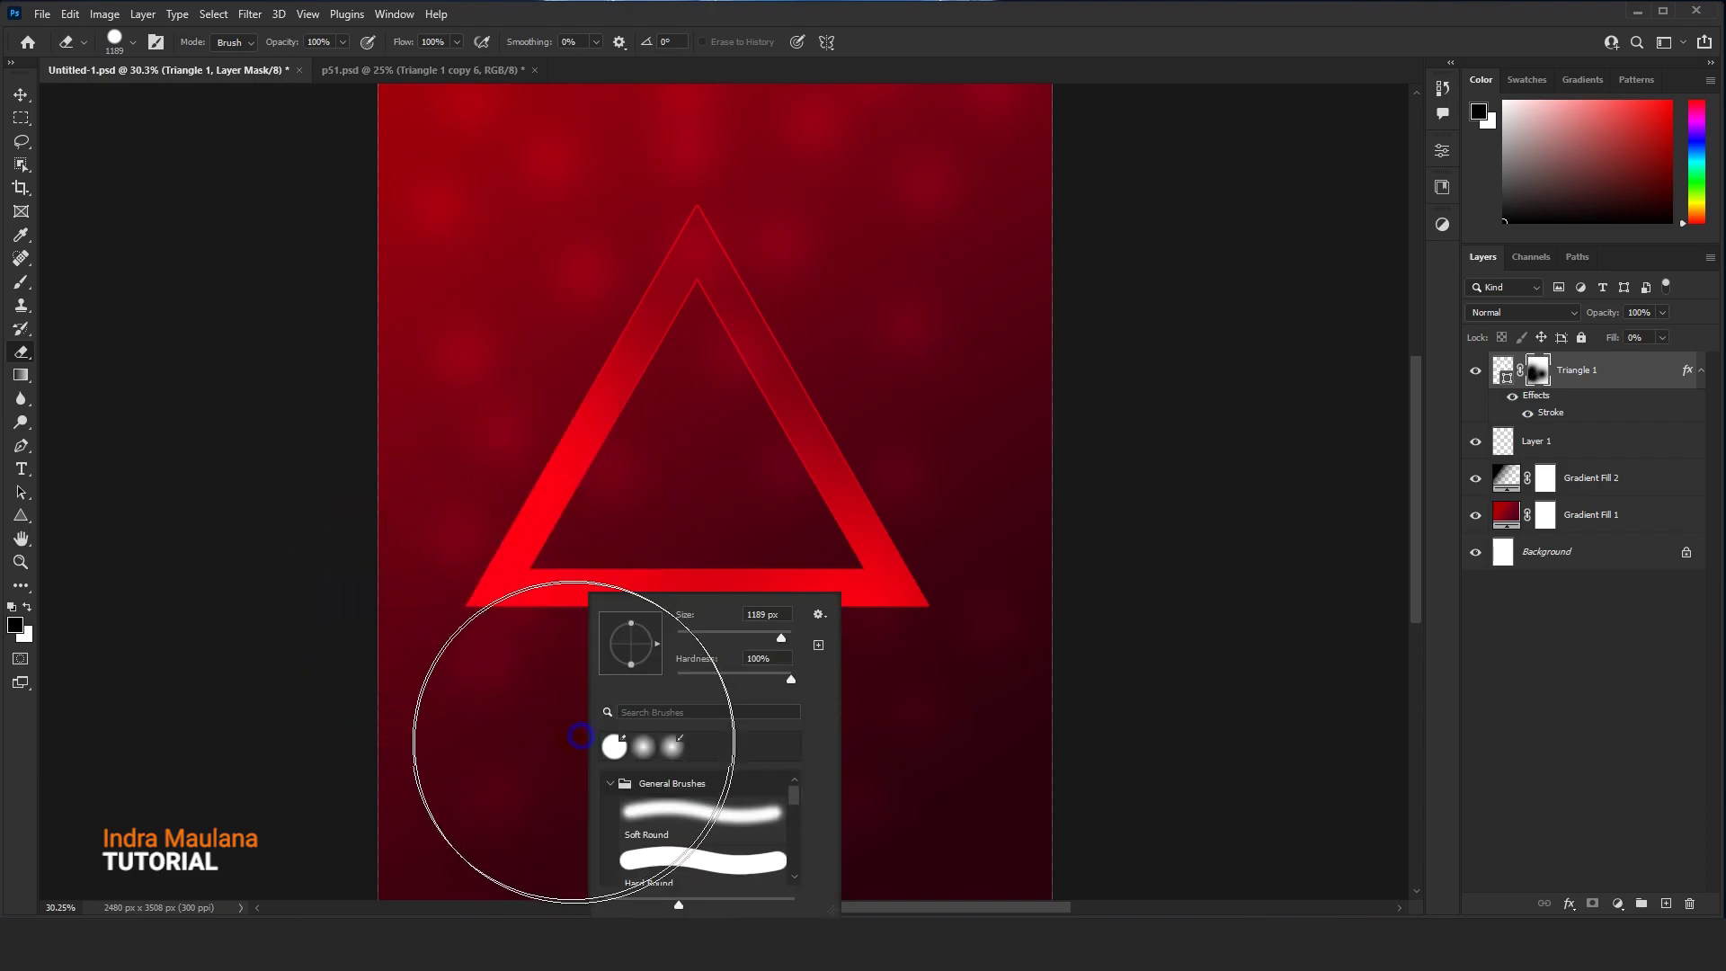
{"action": "left_click", "coordinate": [19, 329]}
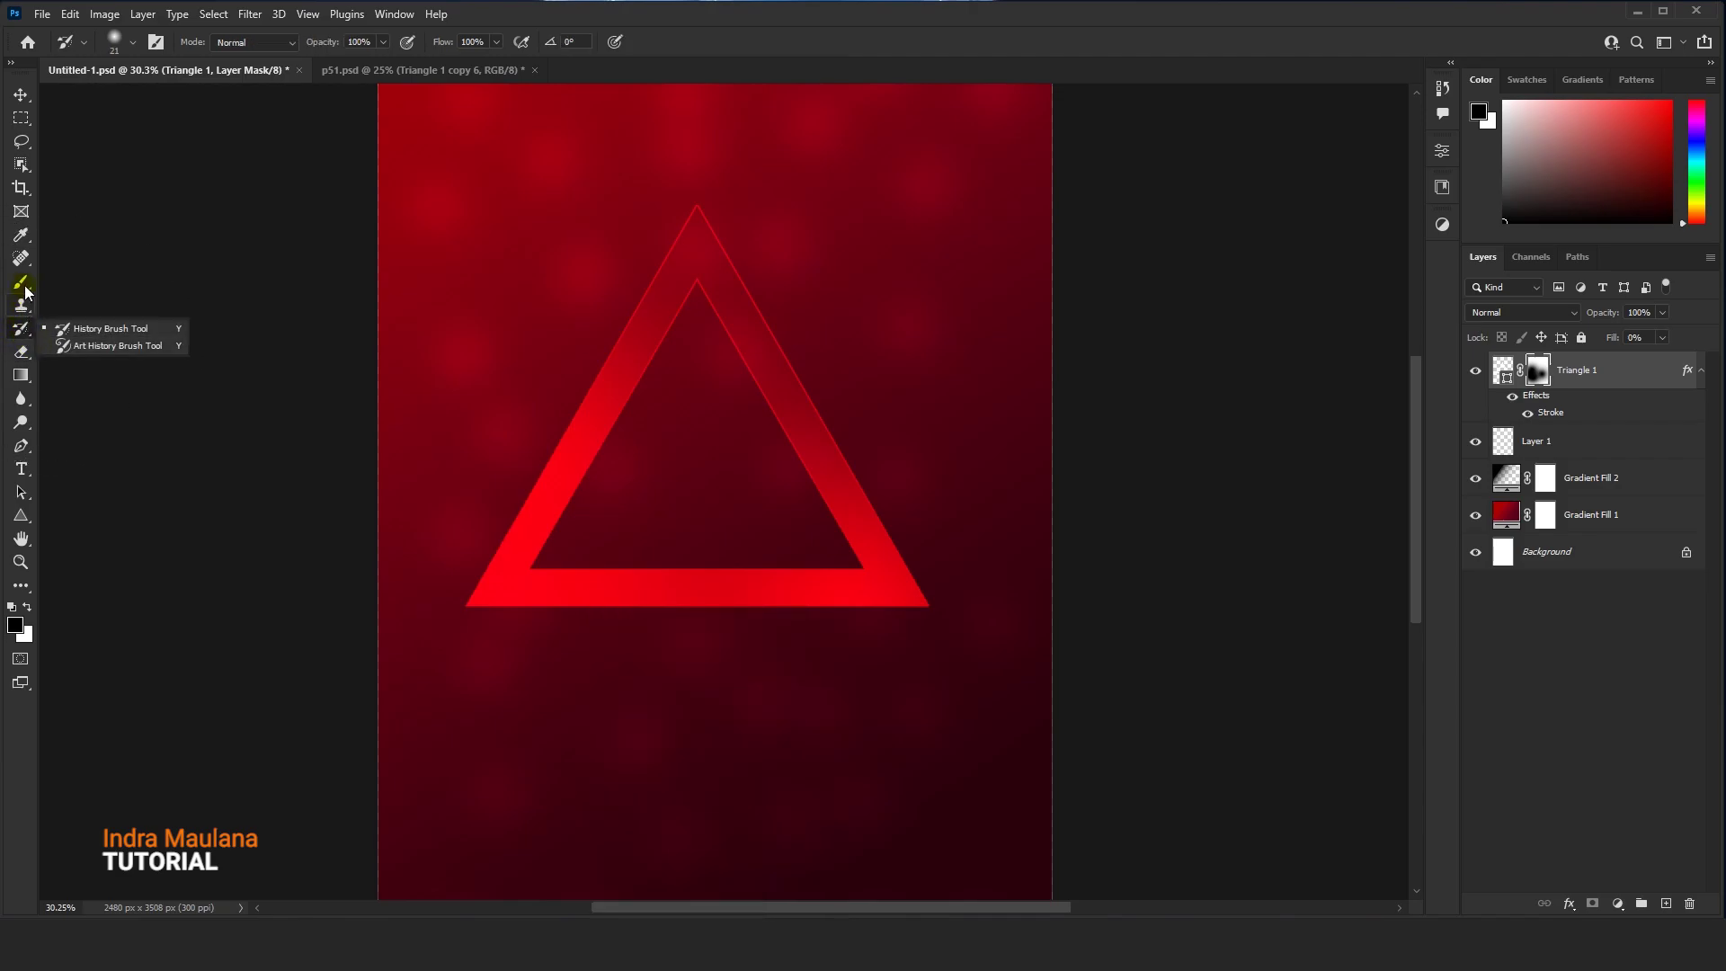
Paint out the triangle's lower-left corner on the layer mask with a soft black brush of 1200 px
{"action": "left_click", "coordinate": [24, 286]}
{"action": "right_click", "coordinate": [548, 448]}
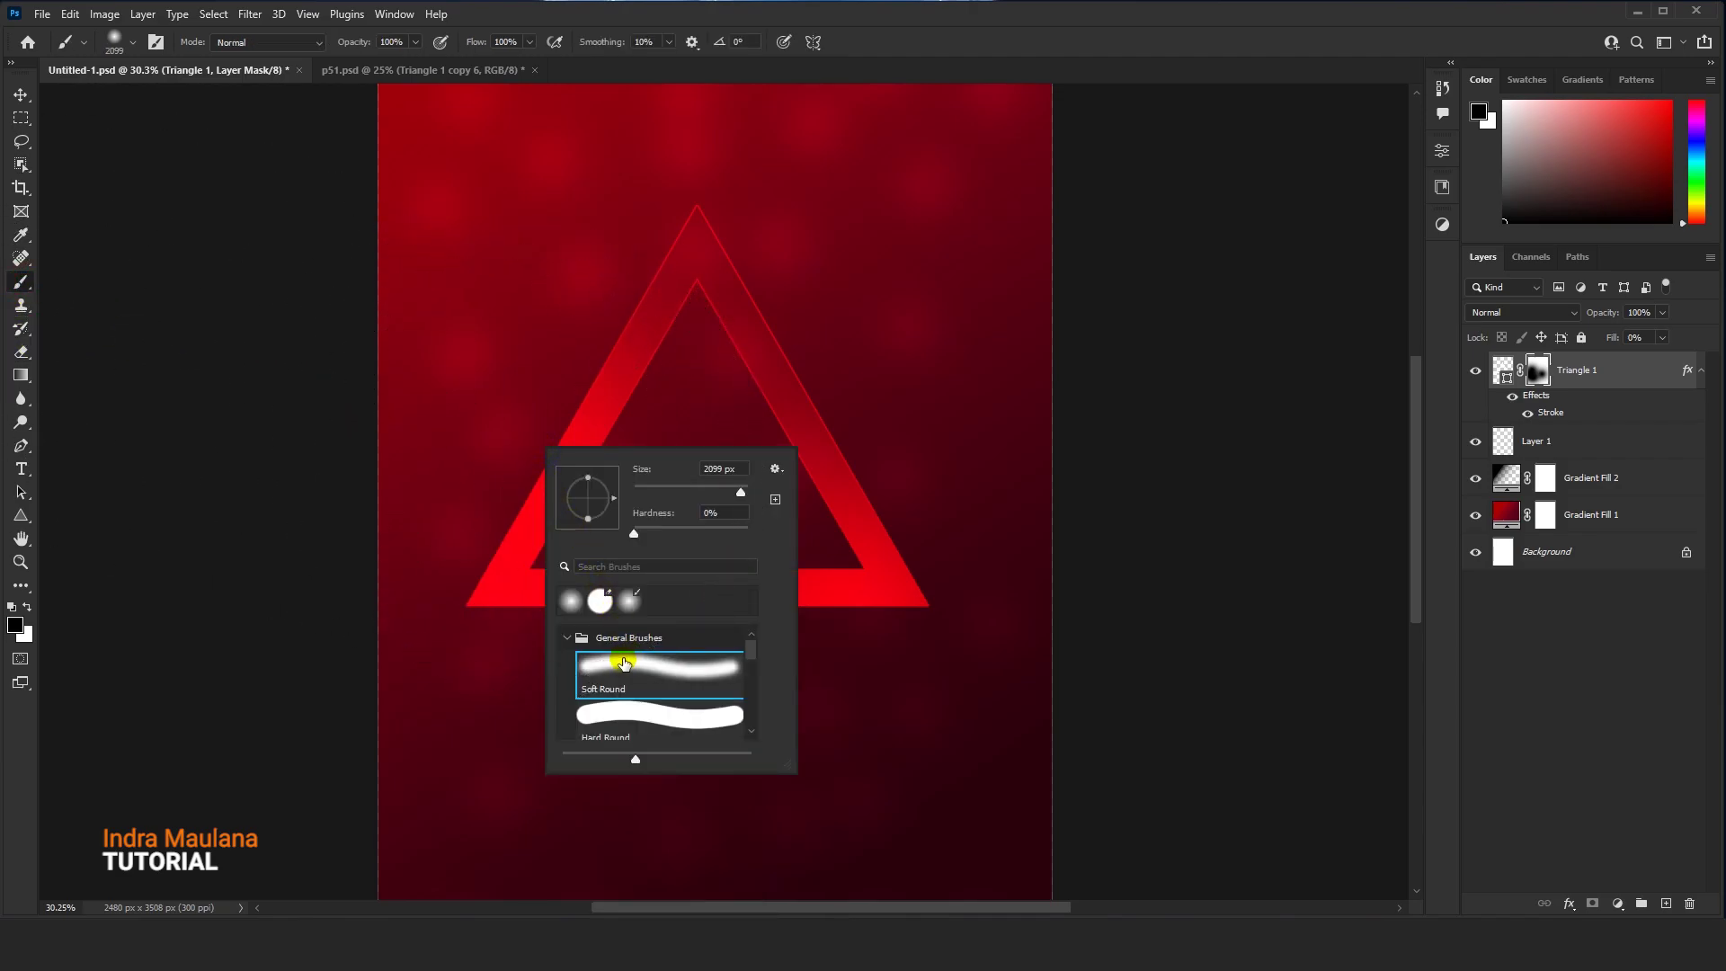
{"action": "left_click", "coordinate": [568, 602]}
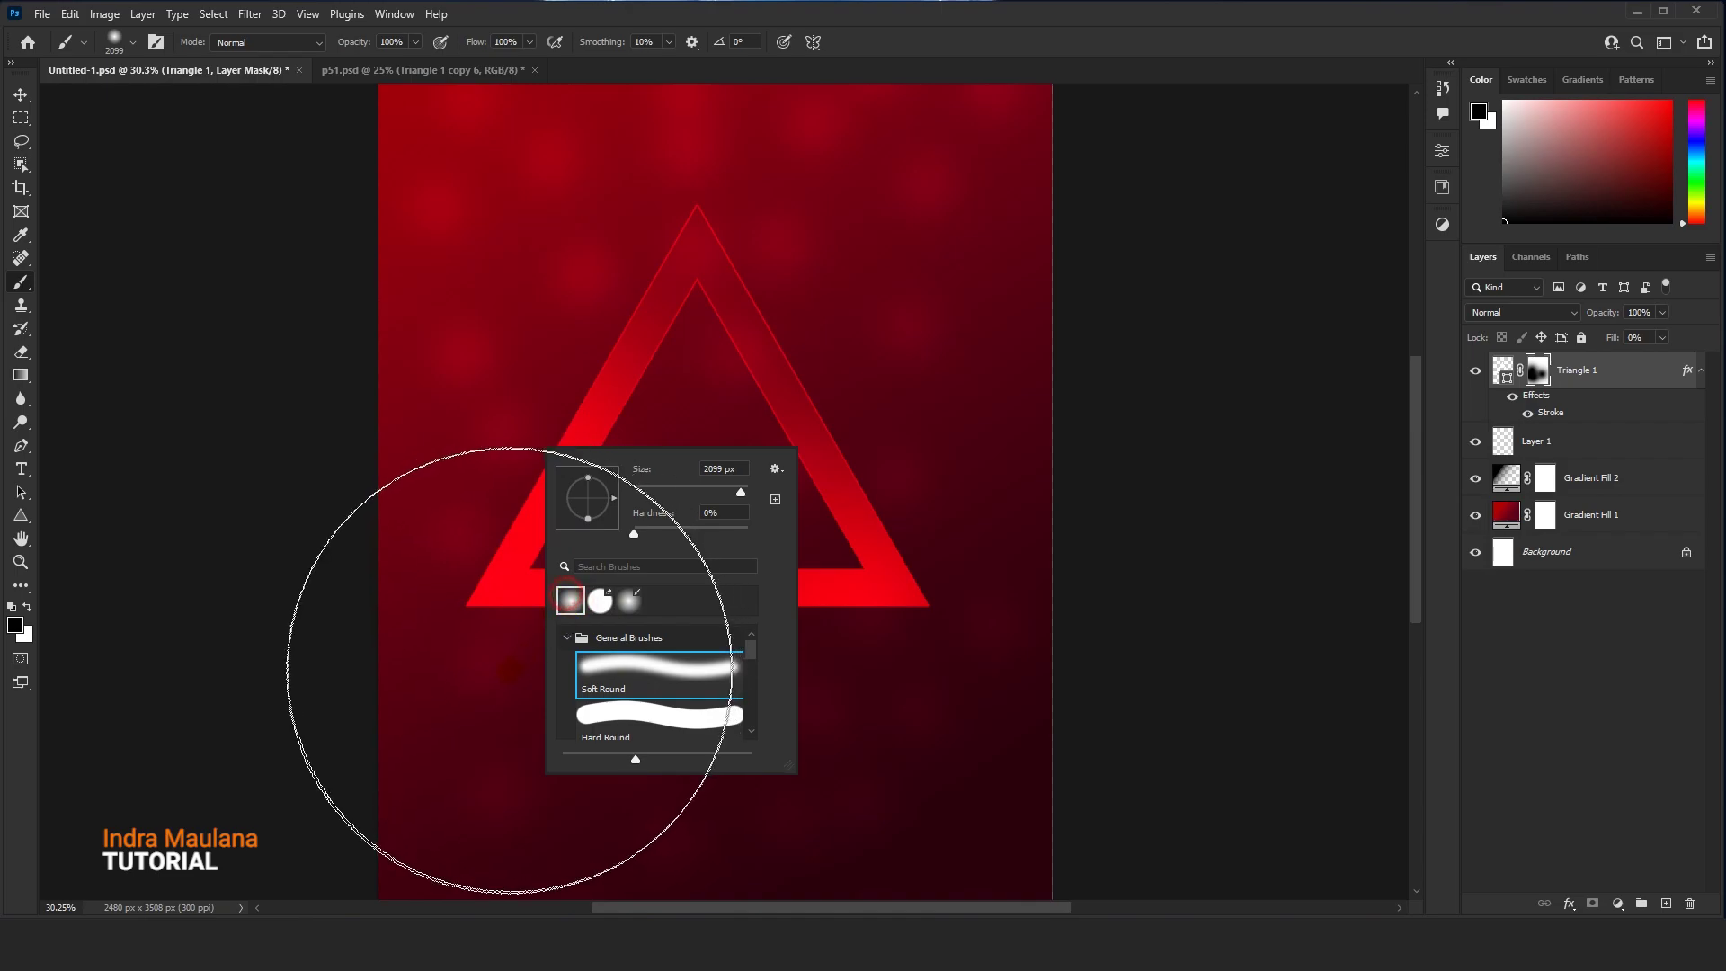
{"action": "left_click", "coordinate": [508, 673]}
{"action": "key", "text": "bracketleft"}
{"action": "key", "text": "bracketleft"}
{"action": "key", "text": "bracketleft"}
{"action": "mouse_move", "coordinate": [497, 616]}
{"action": "left_mouse_down"}
{"action": "mouse_move", "coordinate": [555, 529]}
{"action": "mouse_move", "coordinate": [529, 549]}
{"action": "mouse_move", "coordinate": [515, 611]}
{"action": "mouse_move", "coordinate": [553, 446]}
{"action": "mouse_move", "coordinate": [695, 661]}
{"action": "mouse_move", "coordinate": [553, 539]}
{"action": "left_mouse_up"}
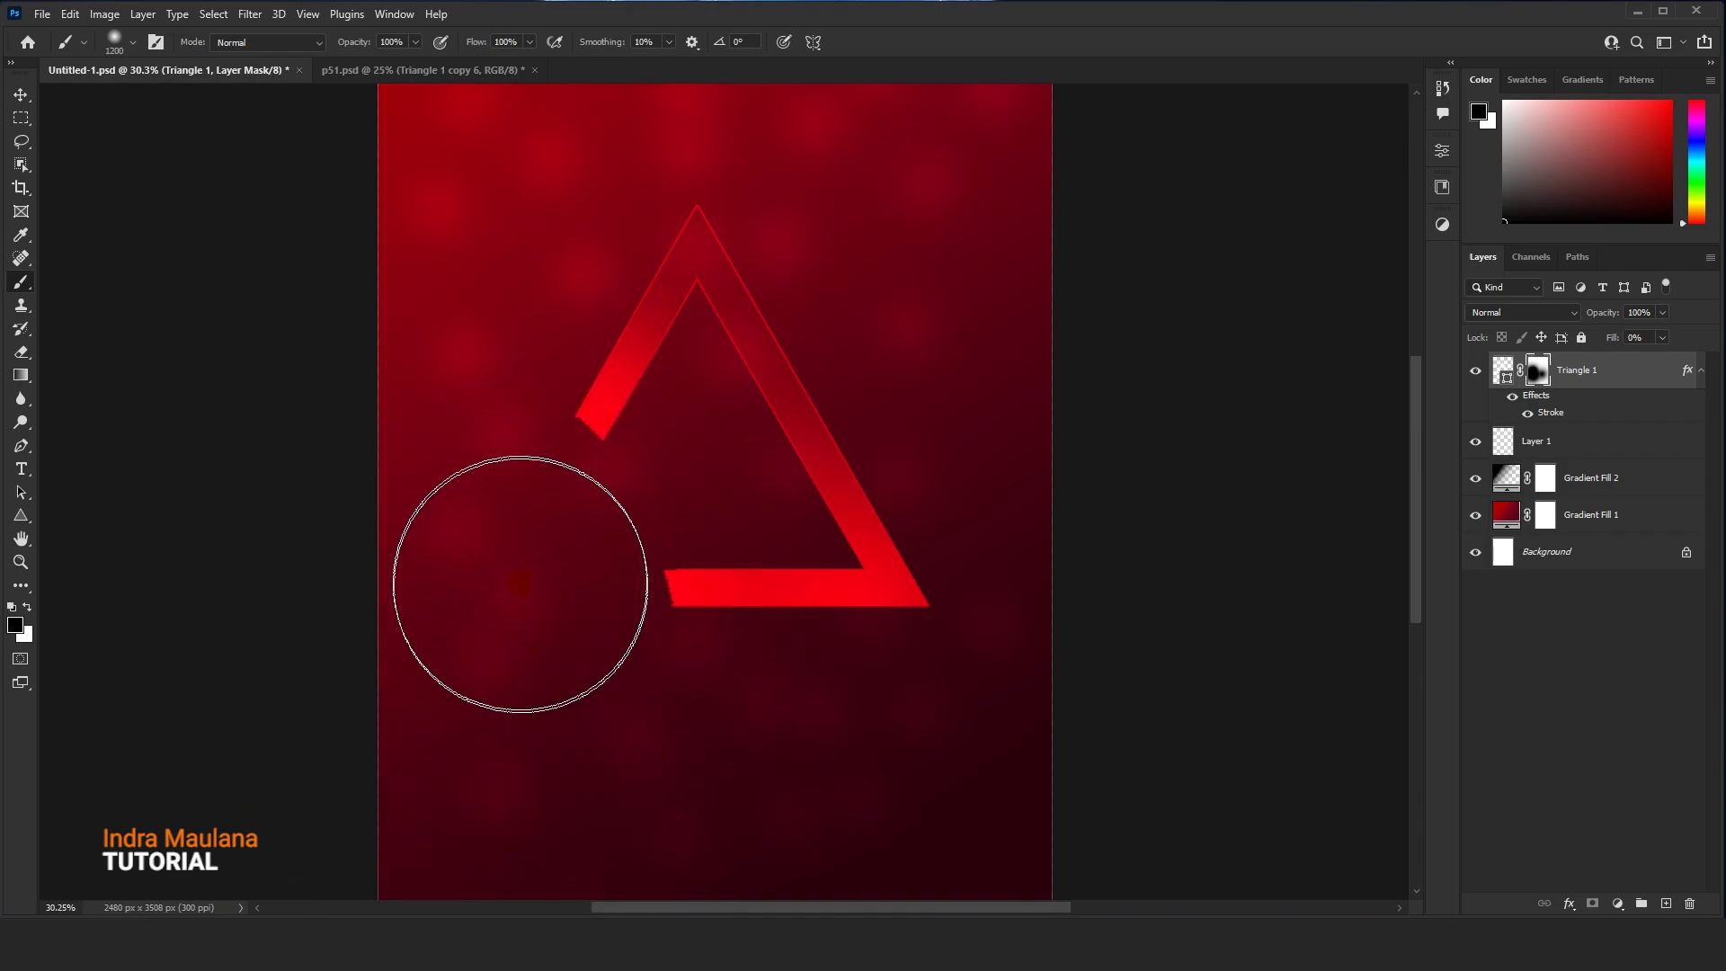
{"action": "key", "text": "ctrl+z"}
{"action": "mouse_move", "coordinate": [443, 661]}
{"action": "left_mouse_down"}
{"action": "mouse_move", "coordinate": [512, 560]}
{"action": "mouse_move", "coordinate": [387, 673]}
{"action": "left_mouse_up"}
{"action": "left_click_drag", "start_coordinate": [489, 567], "coordinate": [574, 471]}
{"action": "mouse_move", "coordinate": [302, 754]}
{"action": "left_mouse_down"}
{"action": "mouse_move", "coordinate": [520, 539]}
{"action": "mouse_move", "coordinate": [308, 629]}
{"action": "left_mouse_up"}
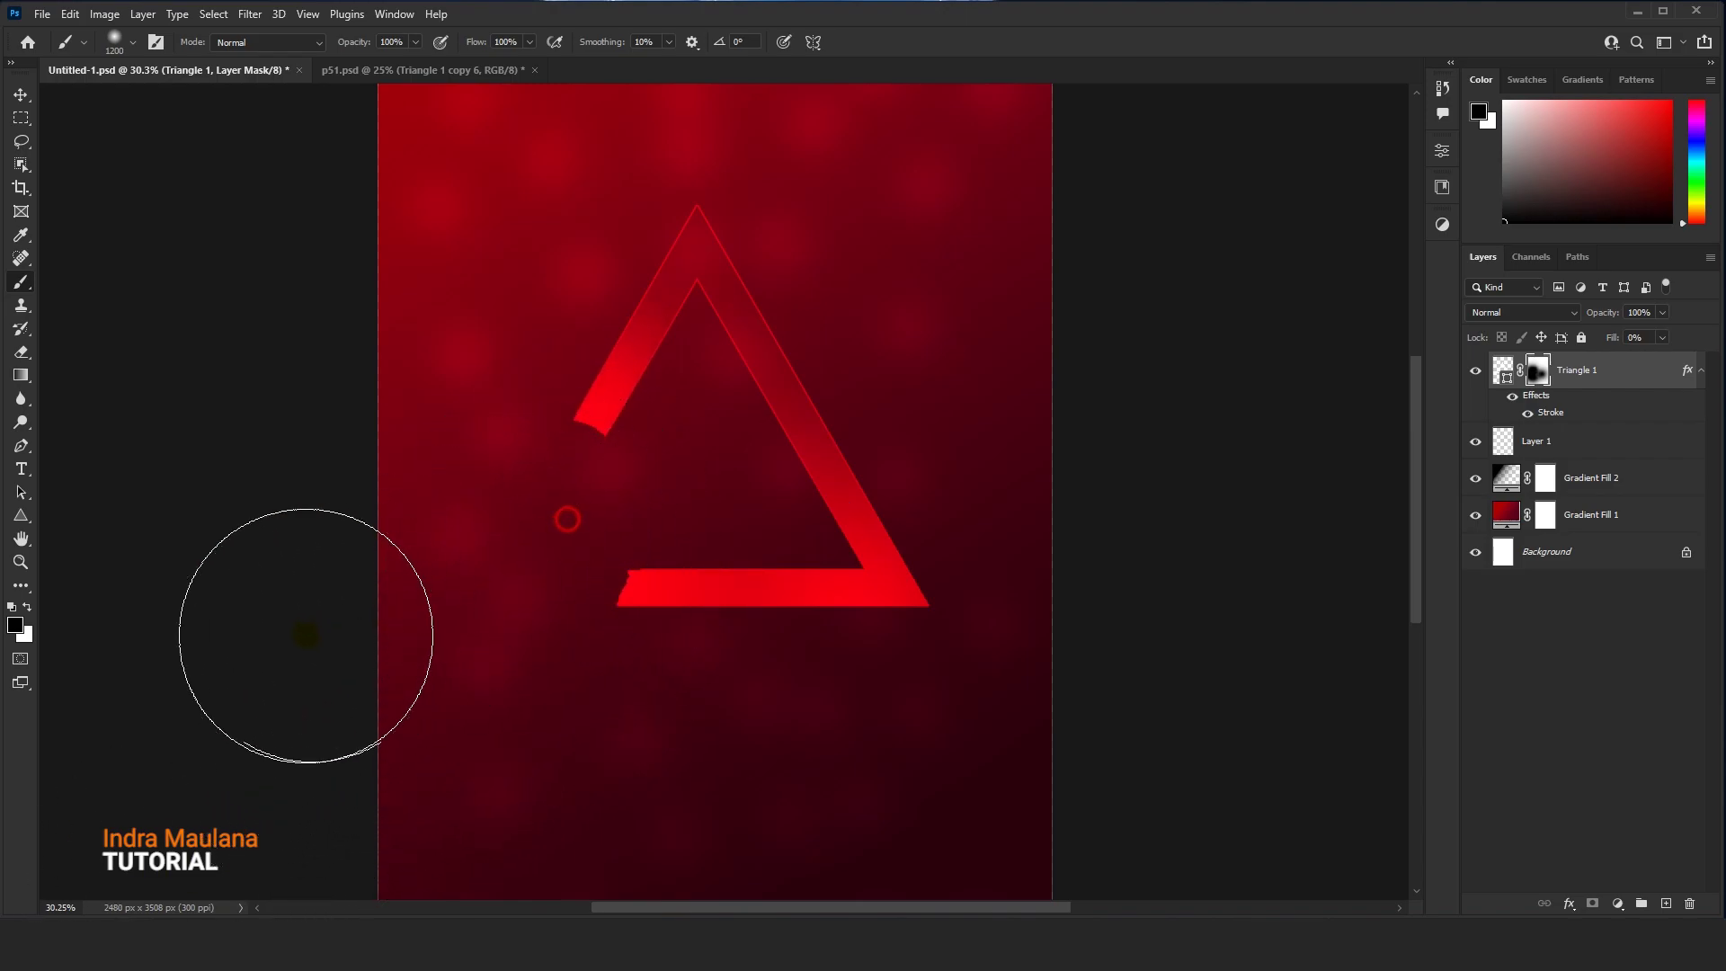
Center the triangle horizontally on the whole canvas, clear the selection and move the triangle slightly down
{"action": "left_click", "coordinate": [20, 94]}
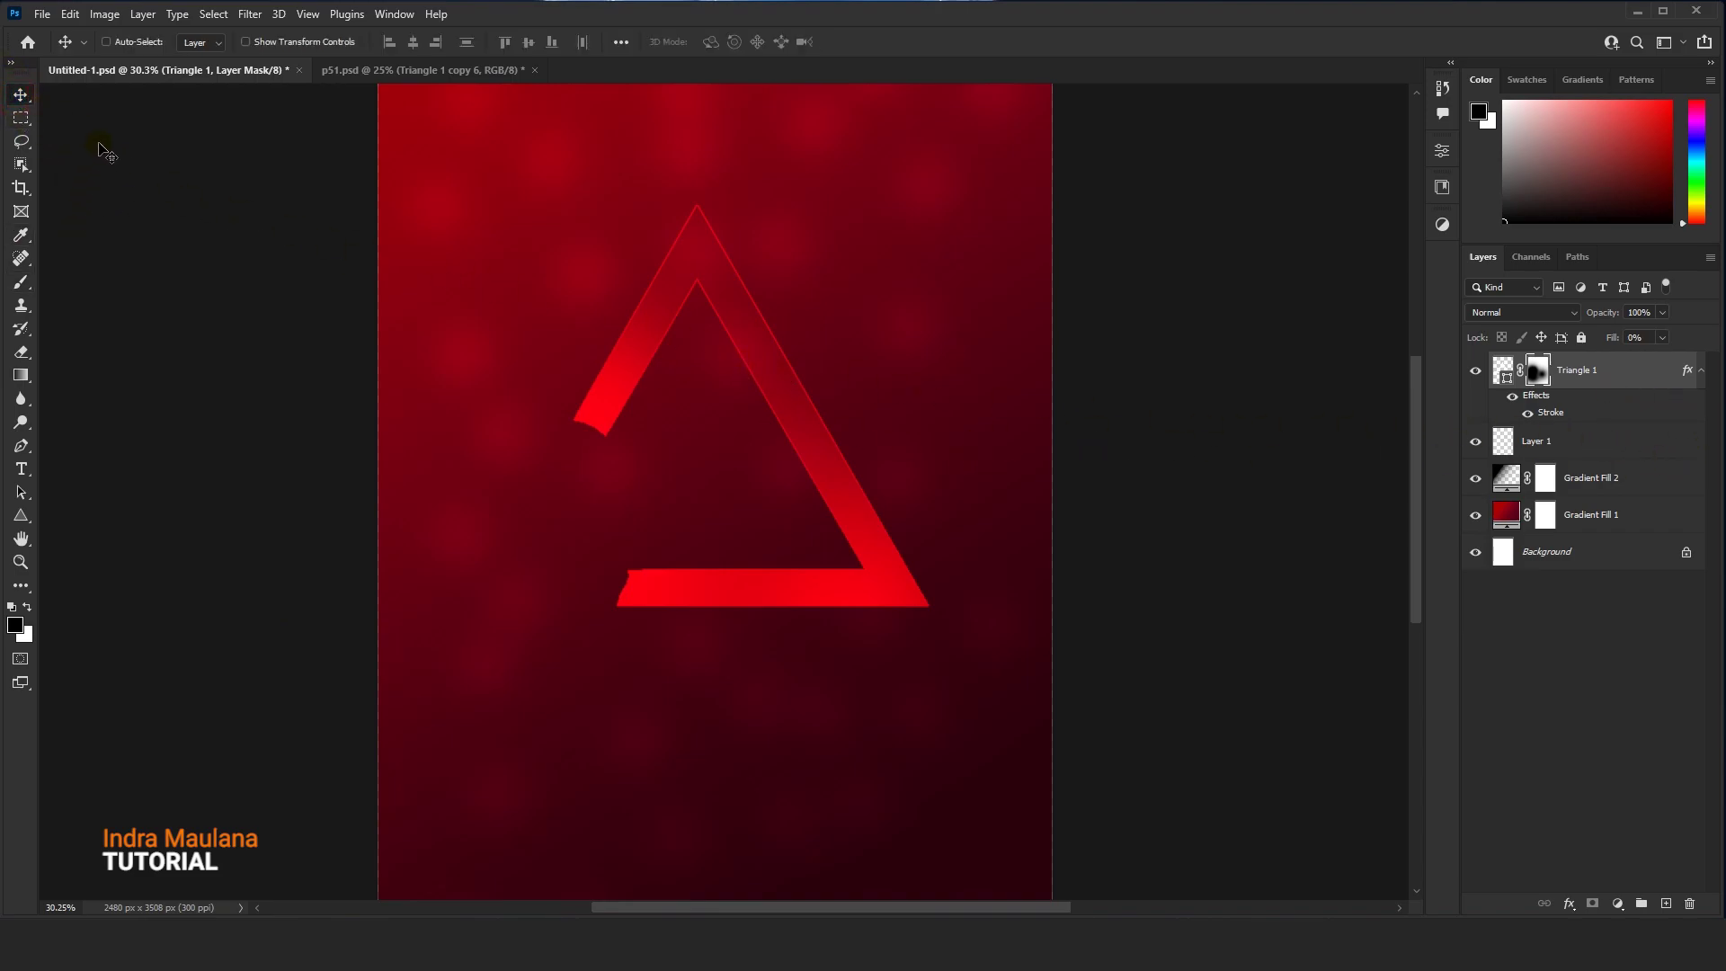
{"action": "left_click", "coordinate": [221, 19]}
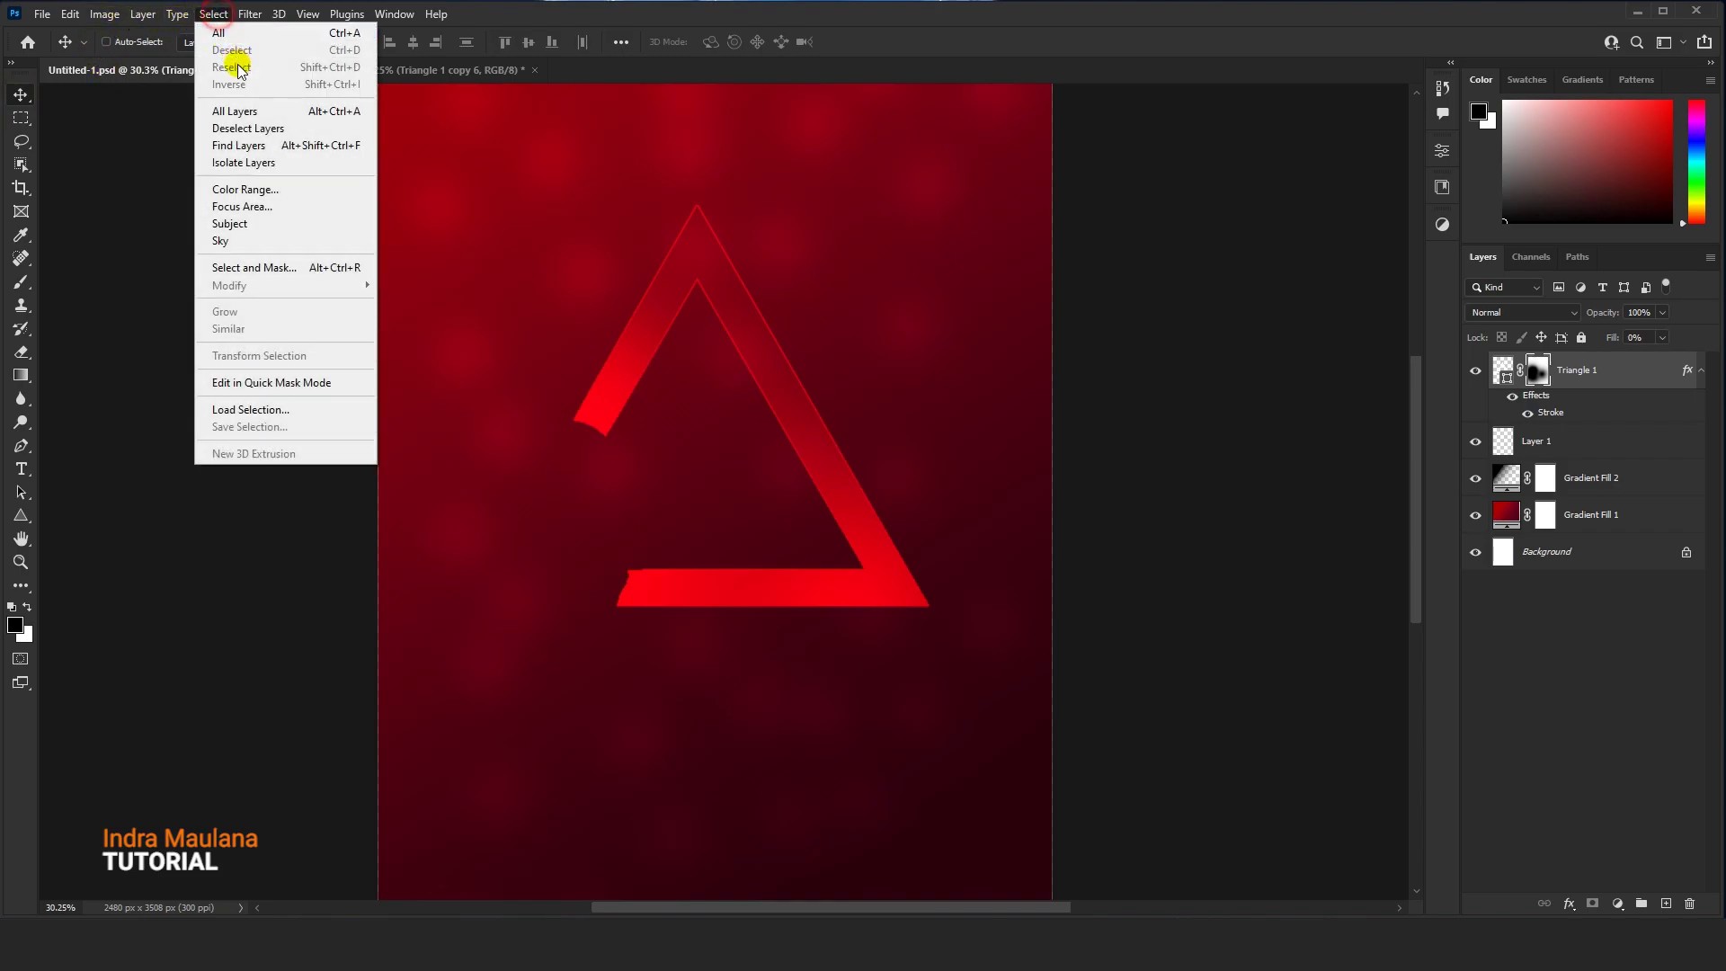
{"action": "left_click", "coordinate": [231, 33]}
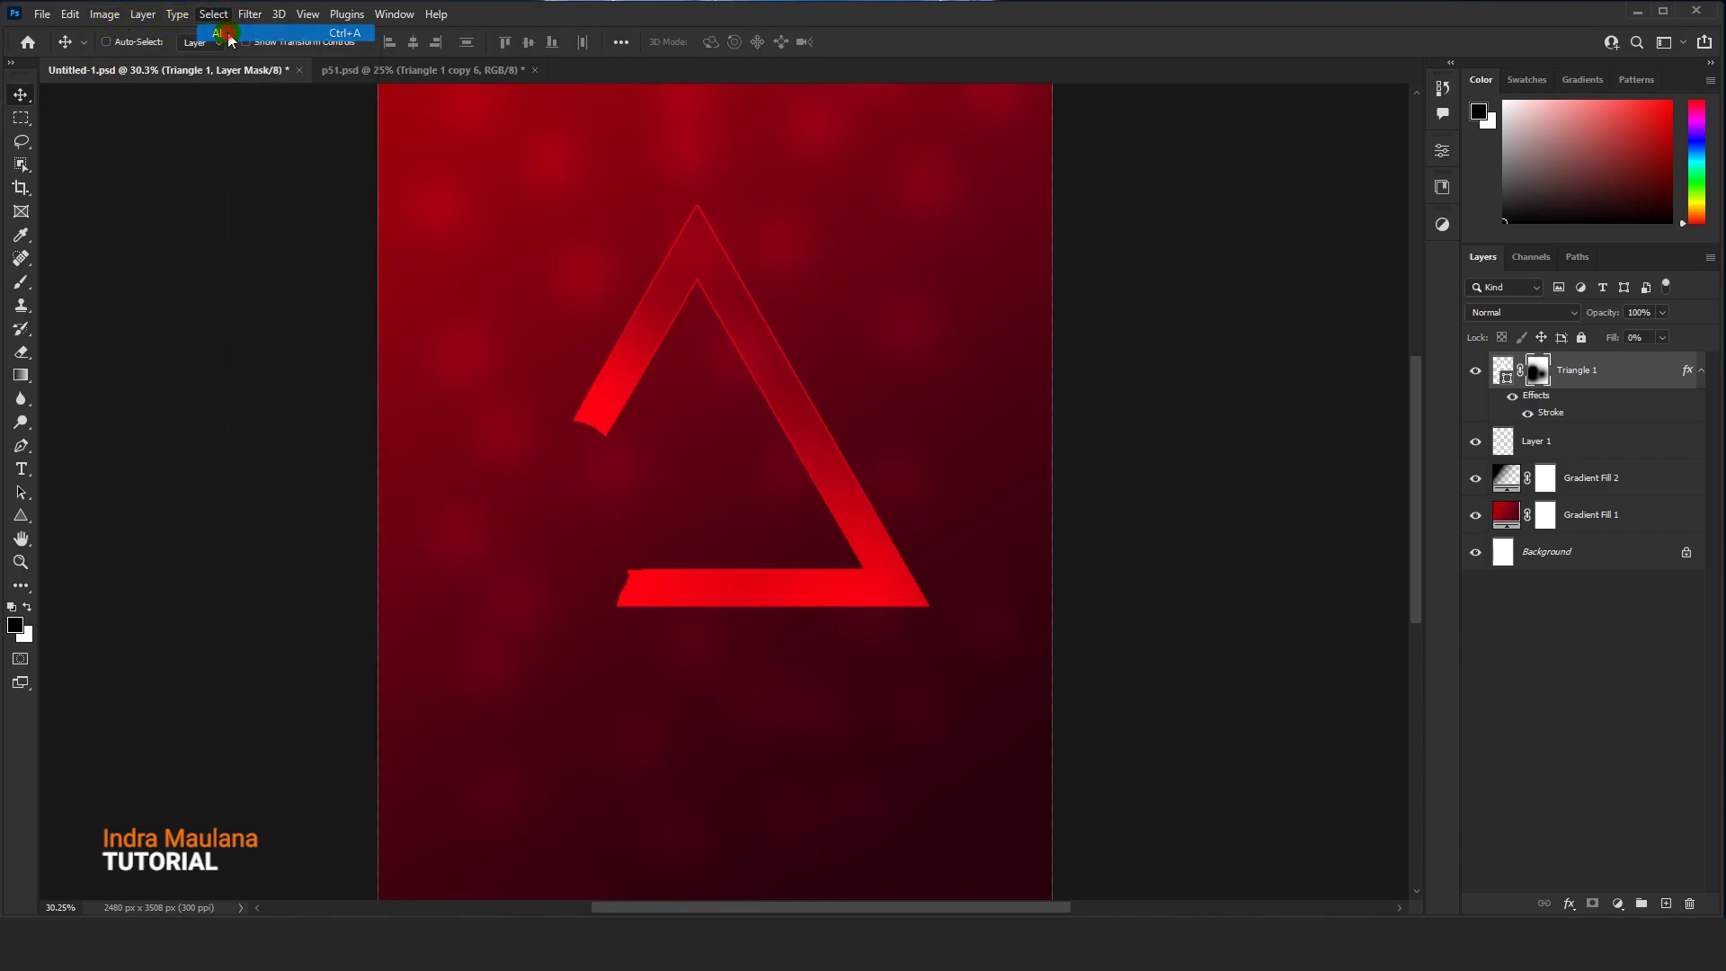
{"action": "left_click", "coordinate": [413, 42]}
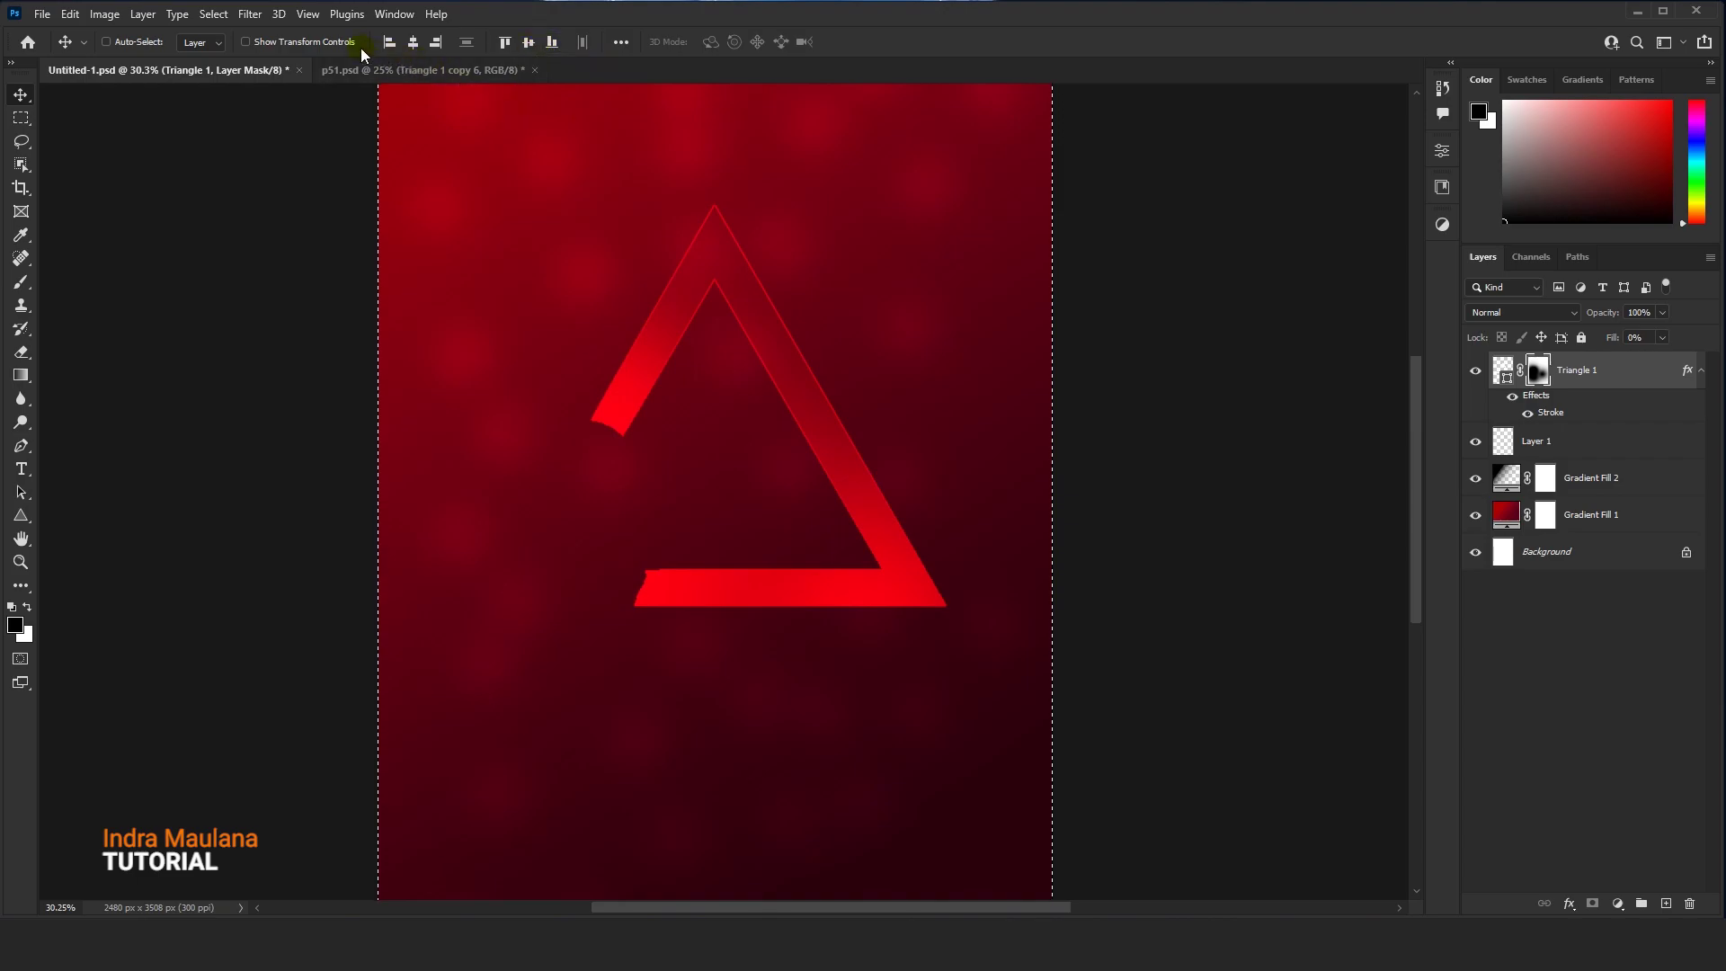
{"action": "left_click", "coordinate": [213, 14]}
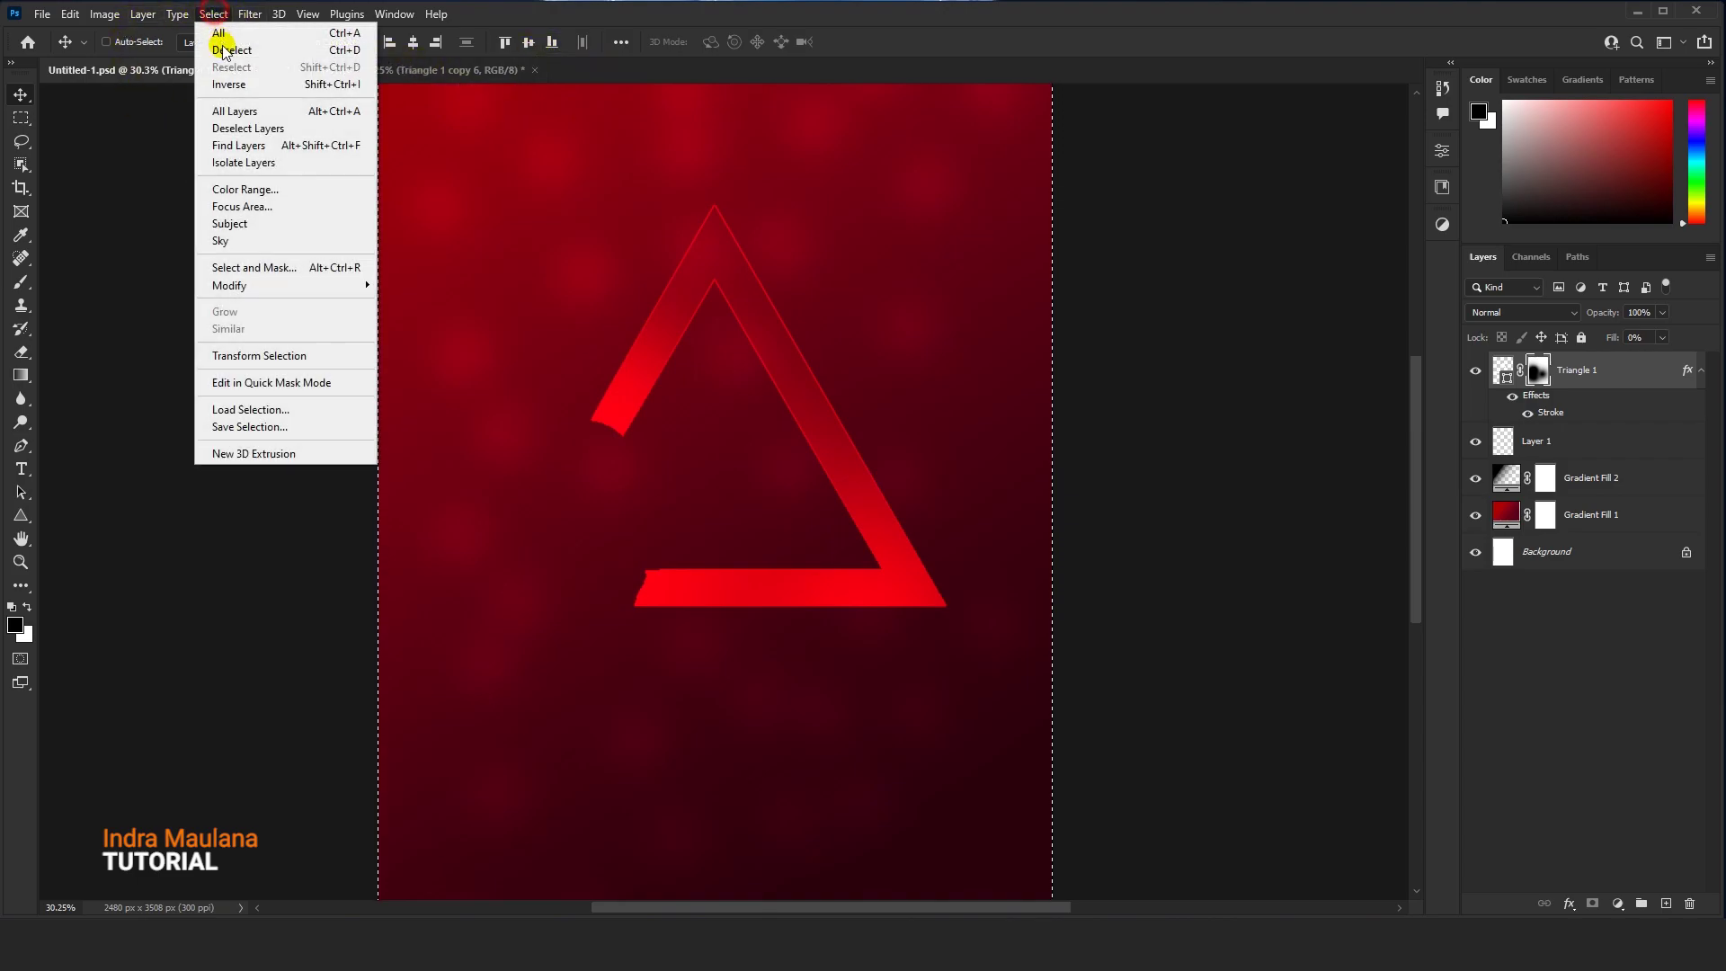
{"action": "left_click", "coordinate": [232, 49]}
{"action": "scroll", "coordinate": [462, 424], "scroll_direction": "down", "scroll_amount": 2}
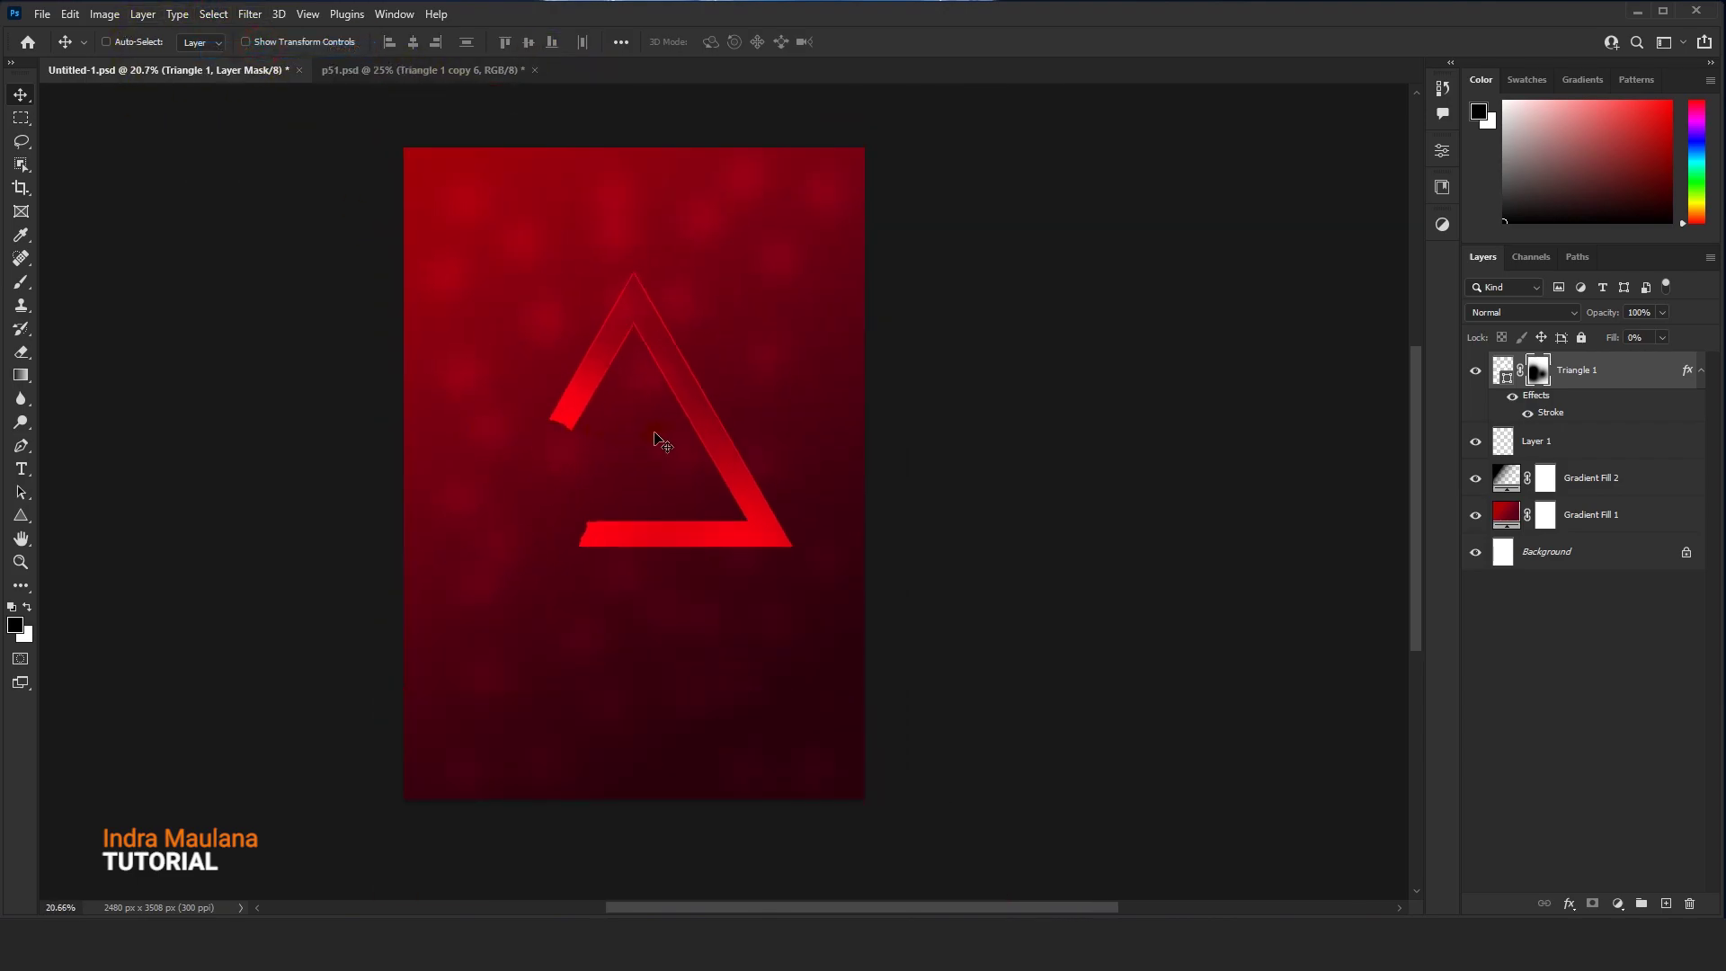
{"action": "left_click_drag", "start_coordinate": [695, 417], "coordinate": [712, 426]}
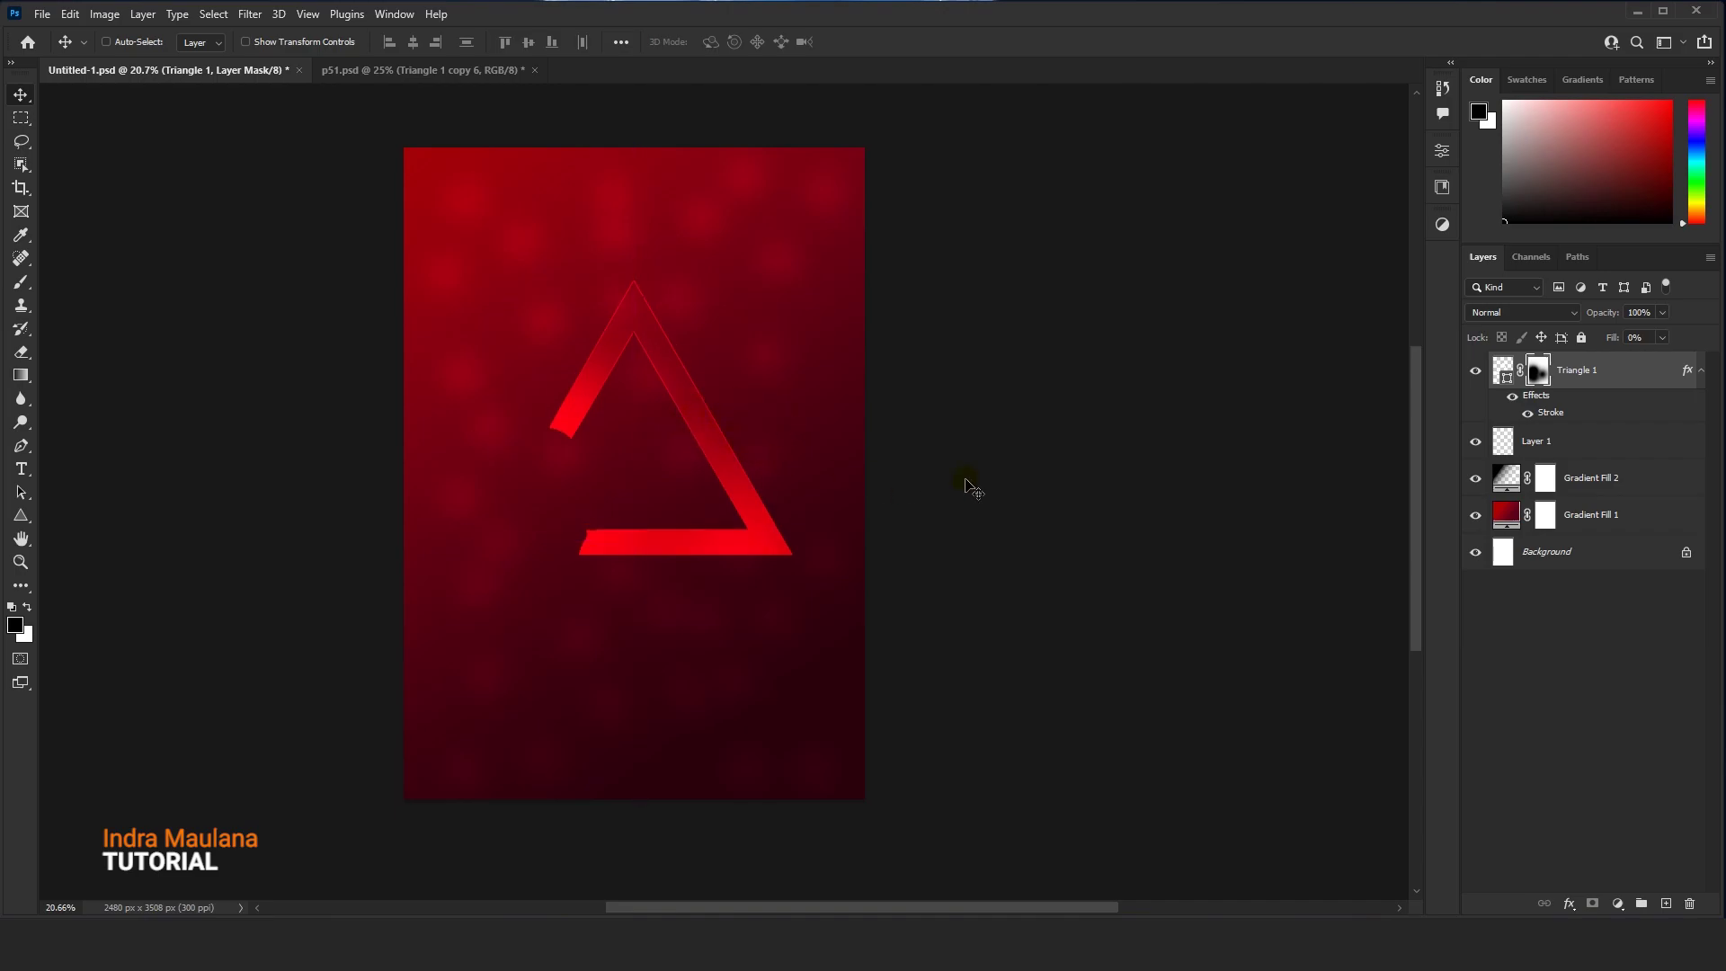
Flip the triangle shape horizontally with Free Transform so its open corner faces right
{"action": "left_click", "coordinate": [1611, 378]}
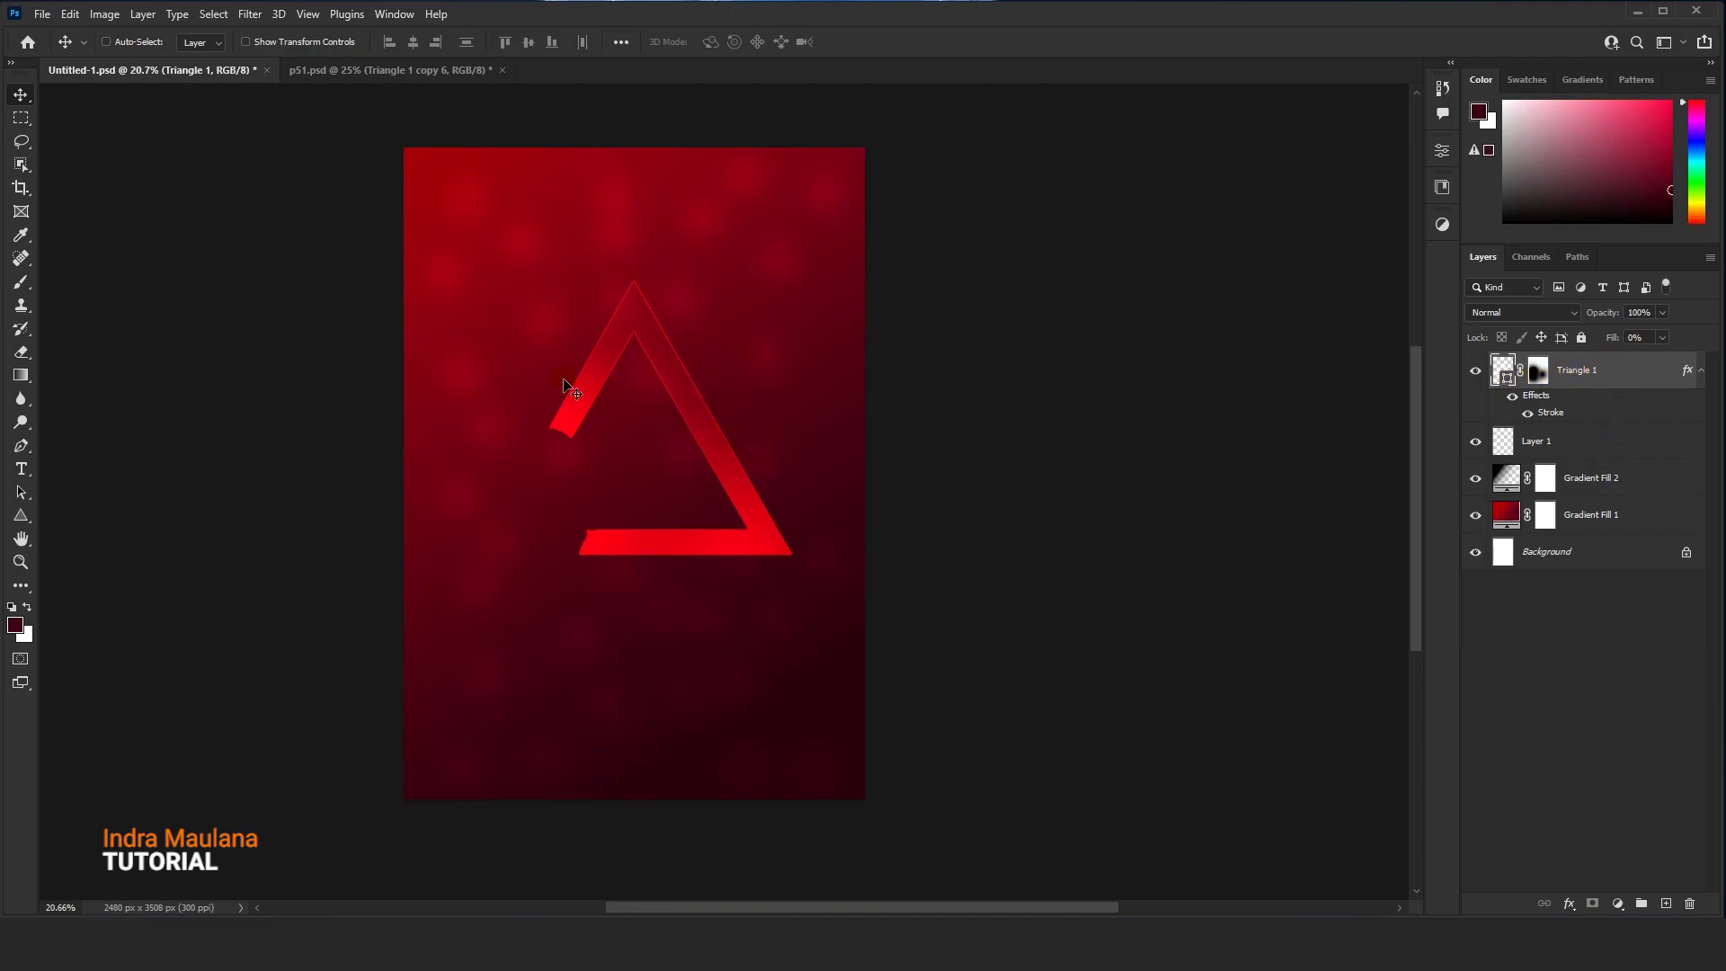
{"action": "left_click", "coordinate": [70, 15]}
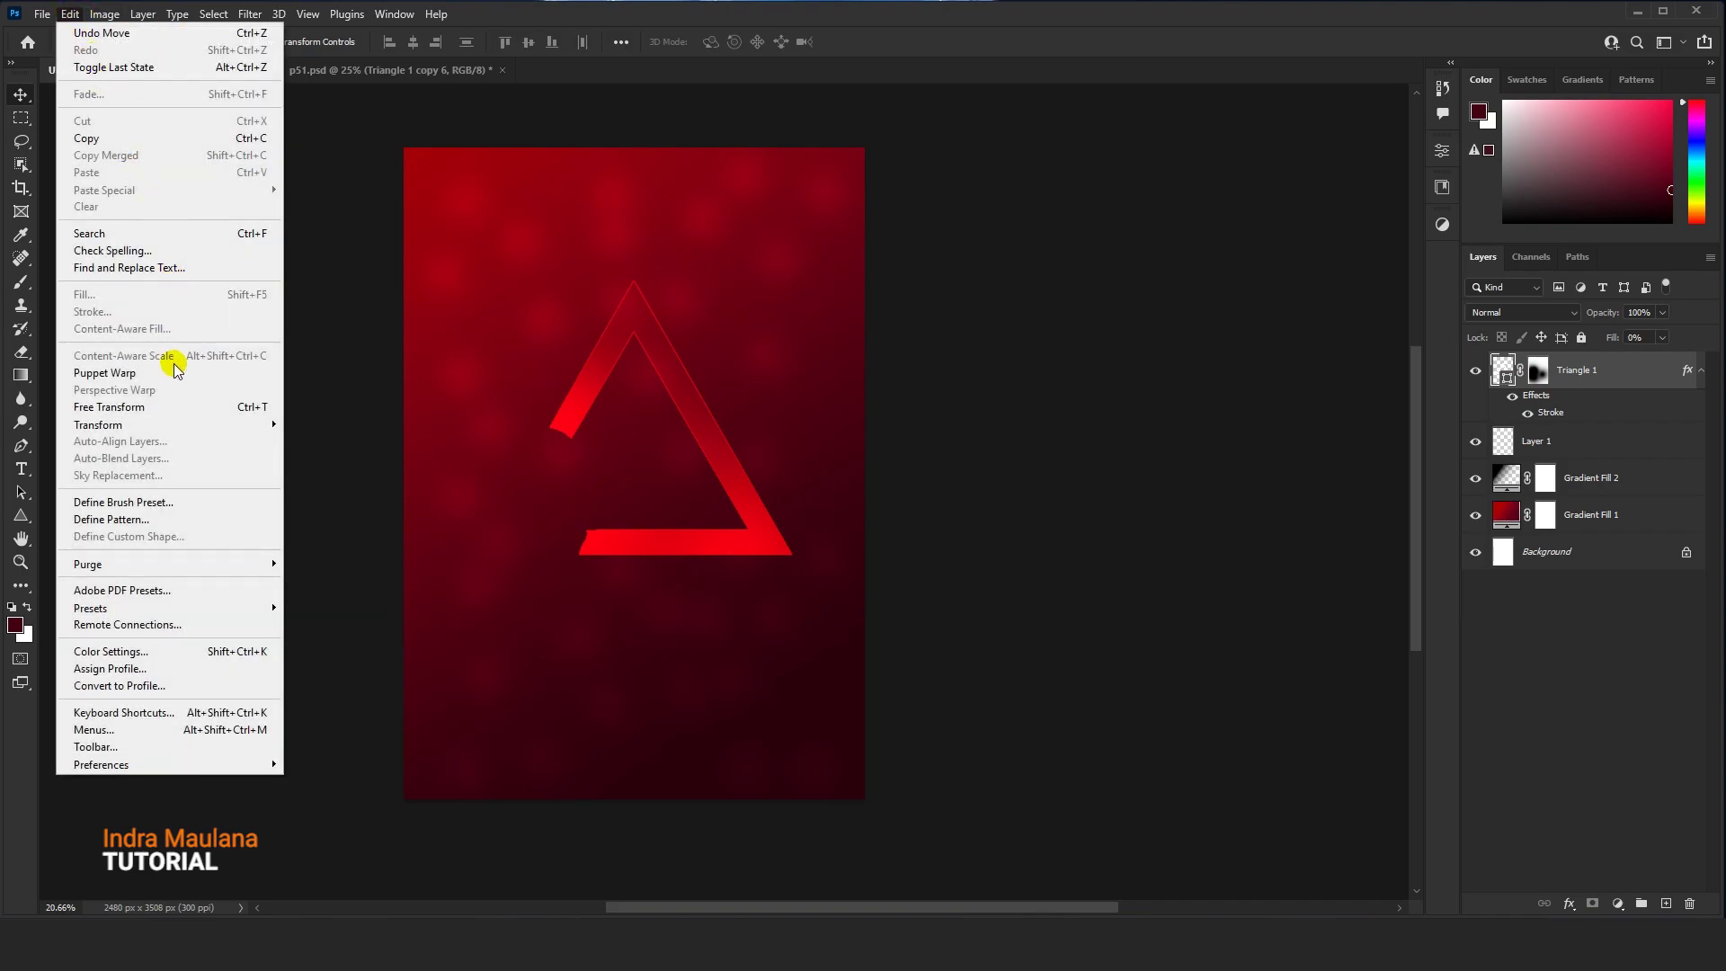
{"action": "left_click", "coordinate": [176, 406]}
{"action": "right_click", "coordinate": [662, 412]}
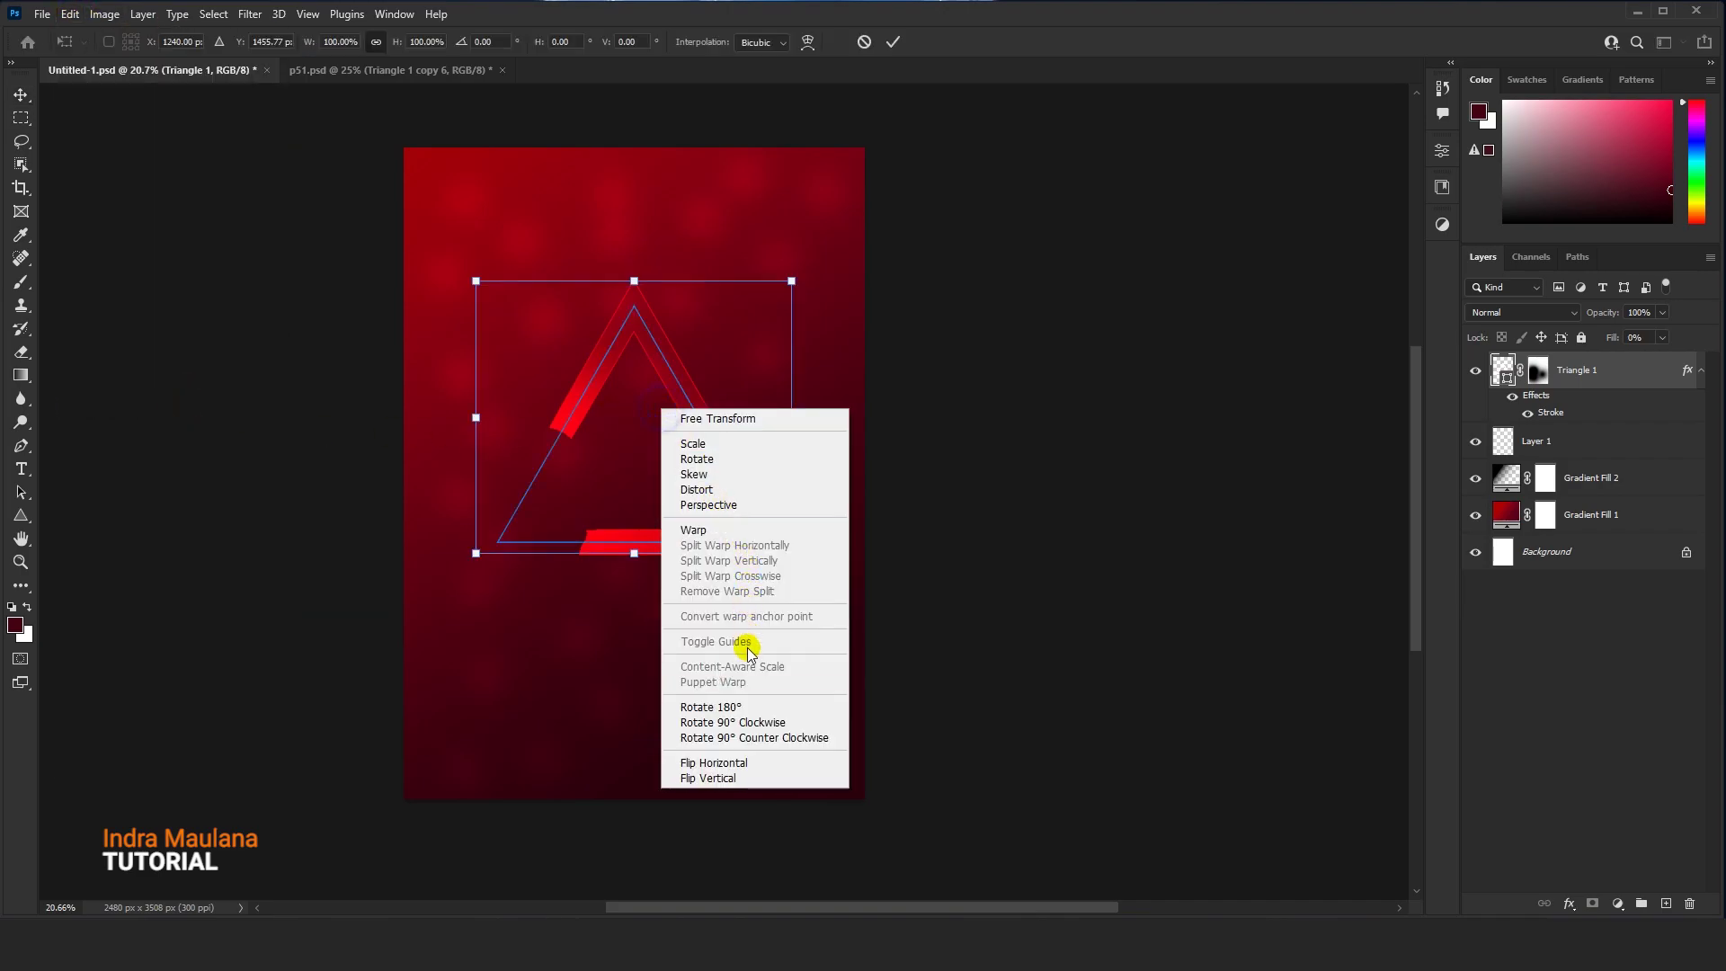
{"action": "left_click", "coordinate": [715, 762]}
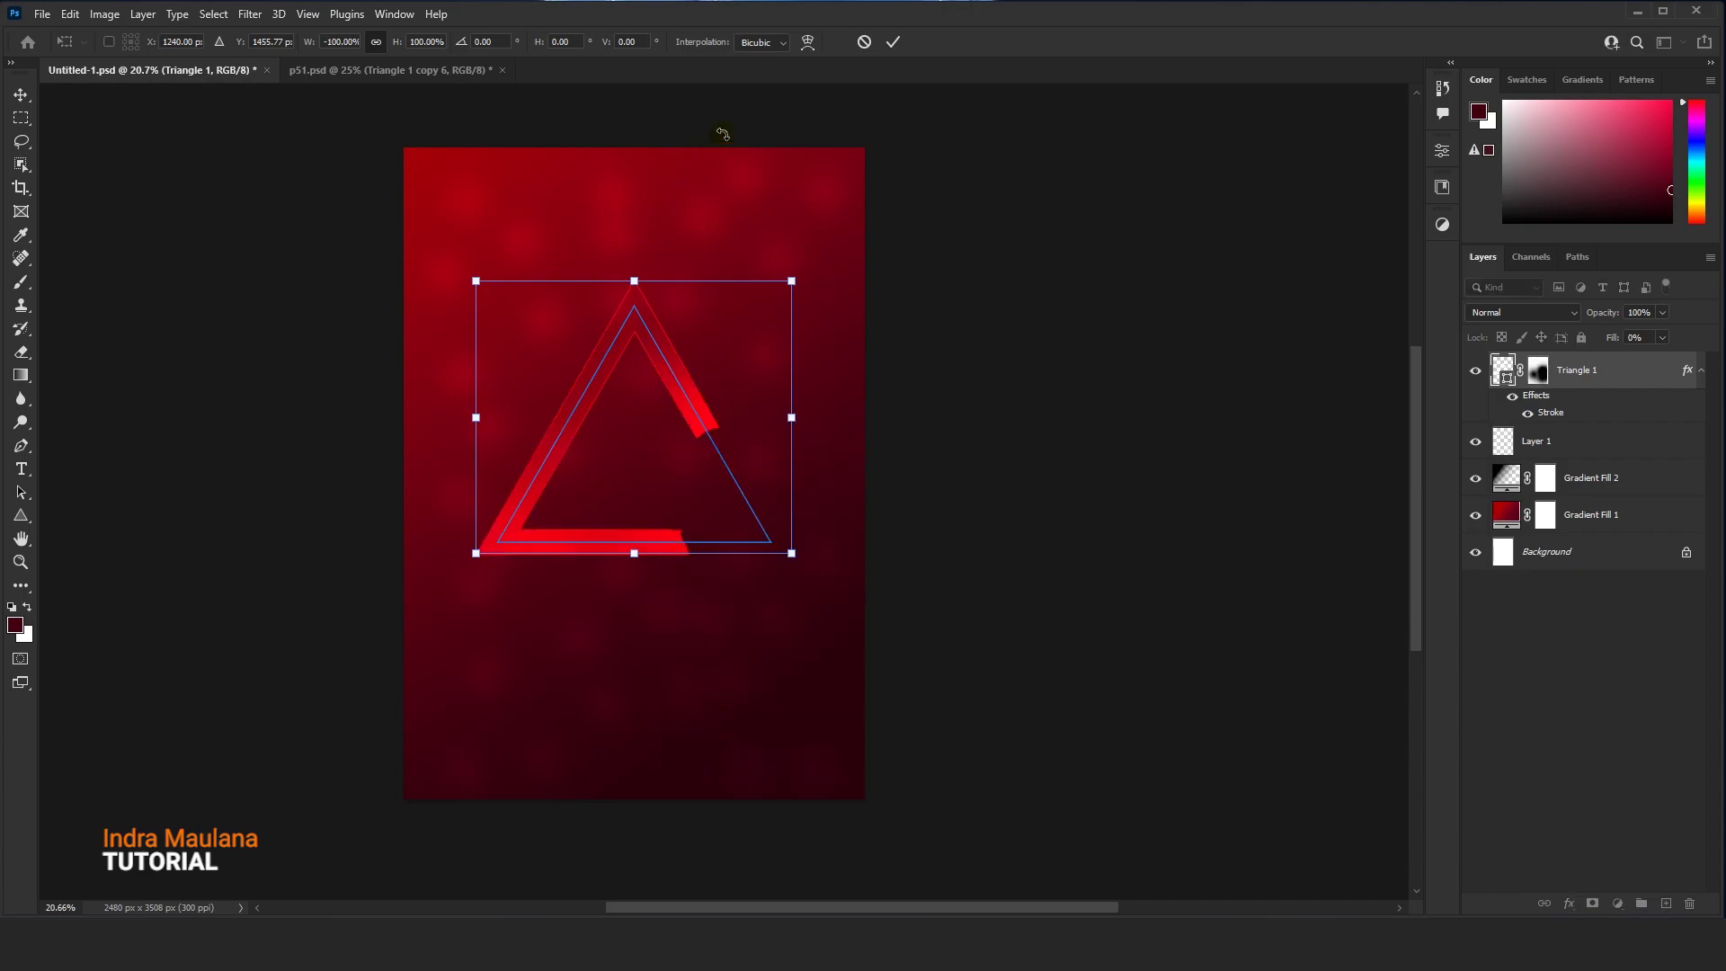
{"action": "left_click", "coordinate": [892, 41]}
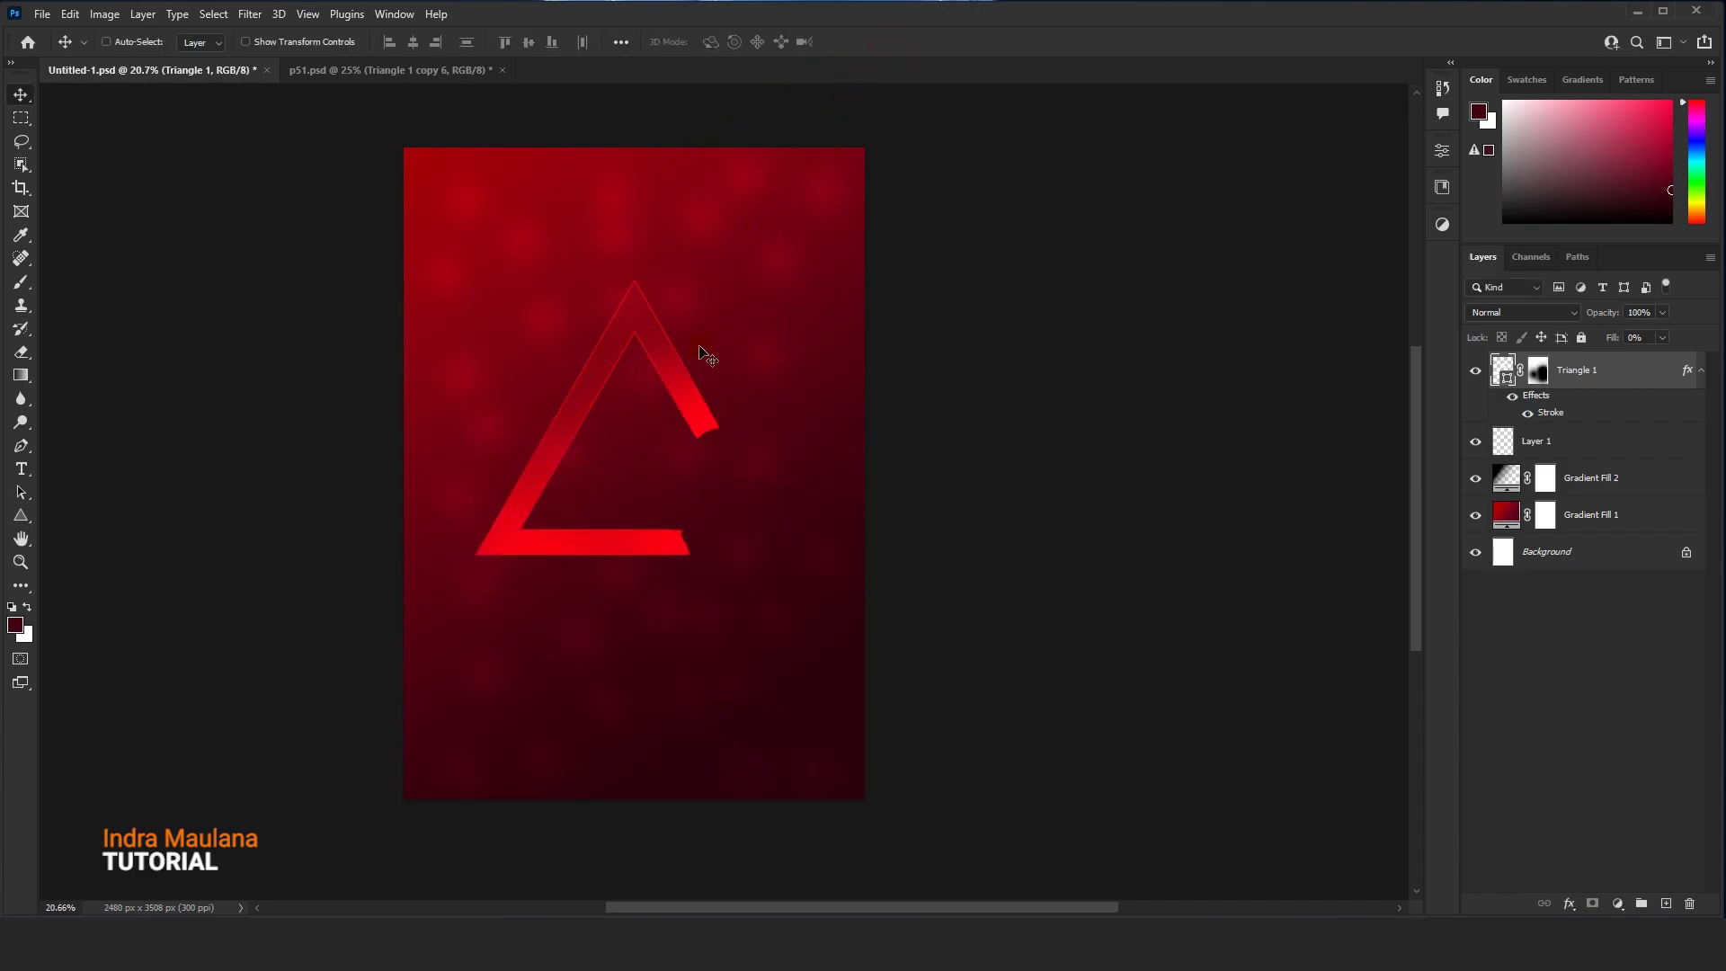
Duplicate the triangle layer and move the copy straight up so it overlaps the original
{"action": "left_click_drag", "start_coordinate": [1639, 368], "coordinate": [1666, 902]}
{"action": "left_click_drag", "start_coordinate": [698, 381], "coordinate": [680, 292]}
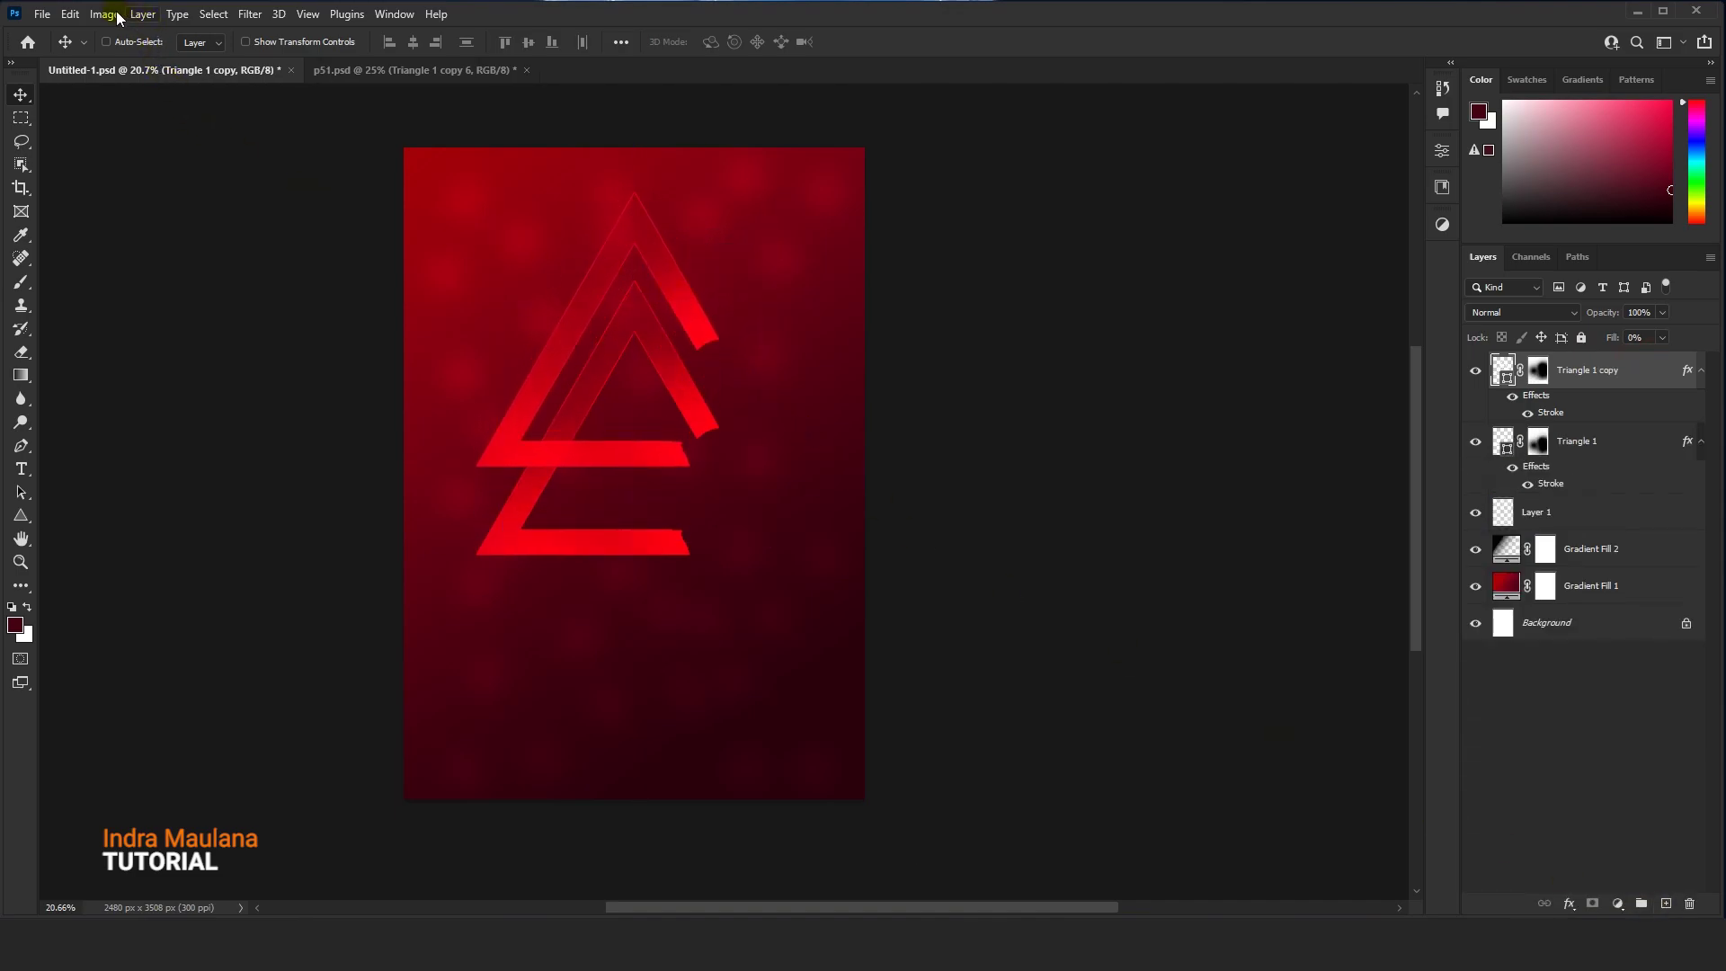
Flip the upper triangle copy horizontally with Free Transform and move it up to about Y 852.5 px
{"action": "left_click", "coordinate": [70, 14]}
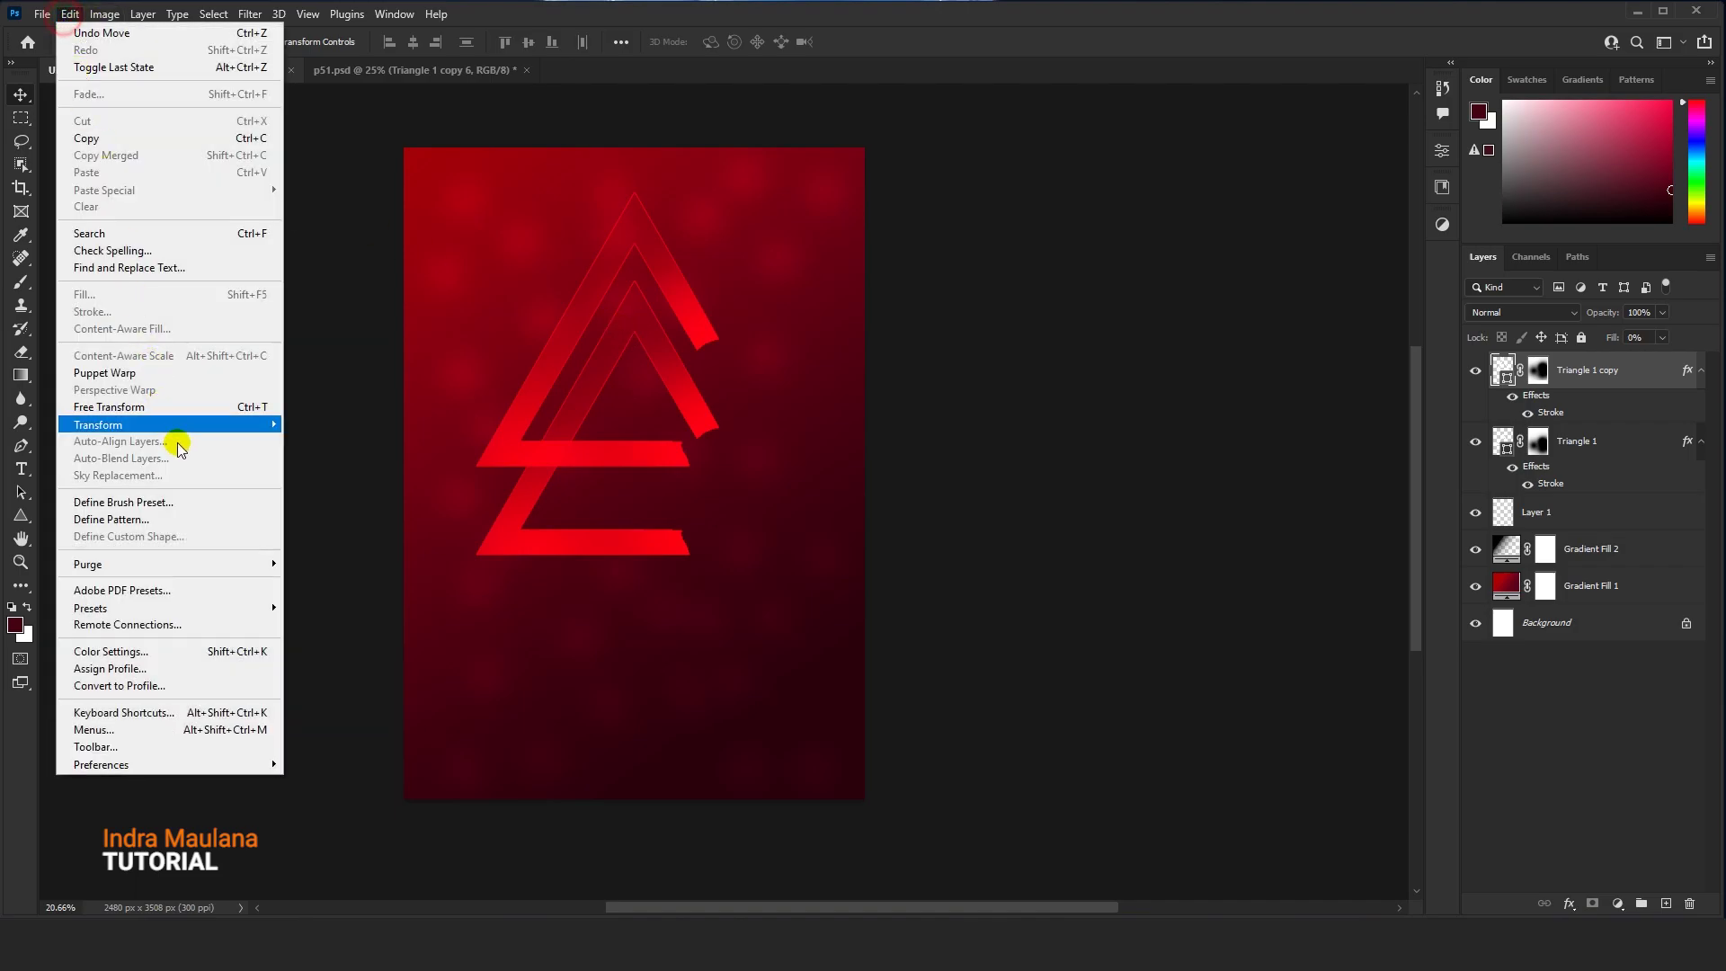
{"action": "left_click", "coordinate": [175, 403]}
{"action": "right_click", "coordinate": [680, 352]}
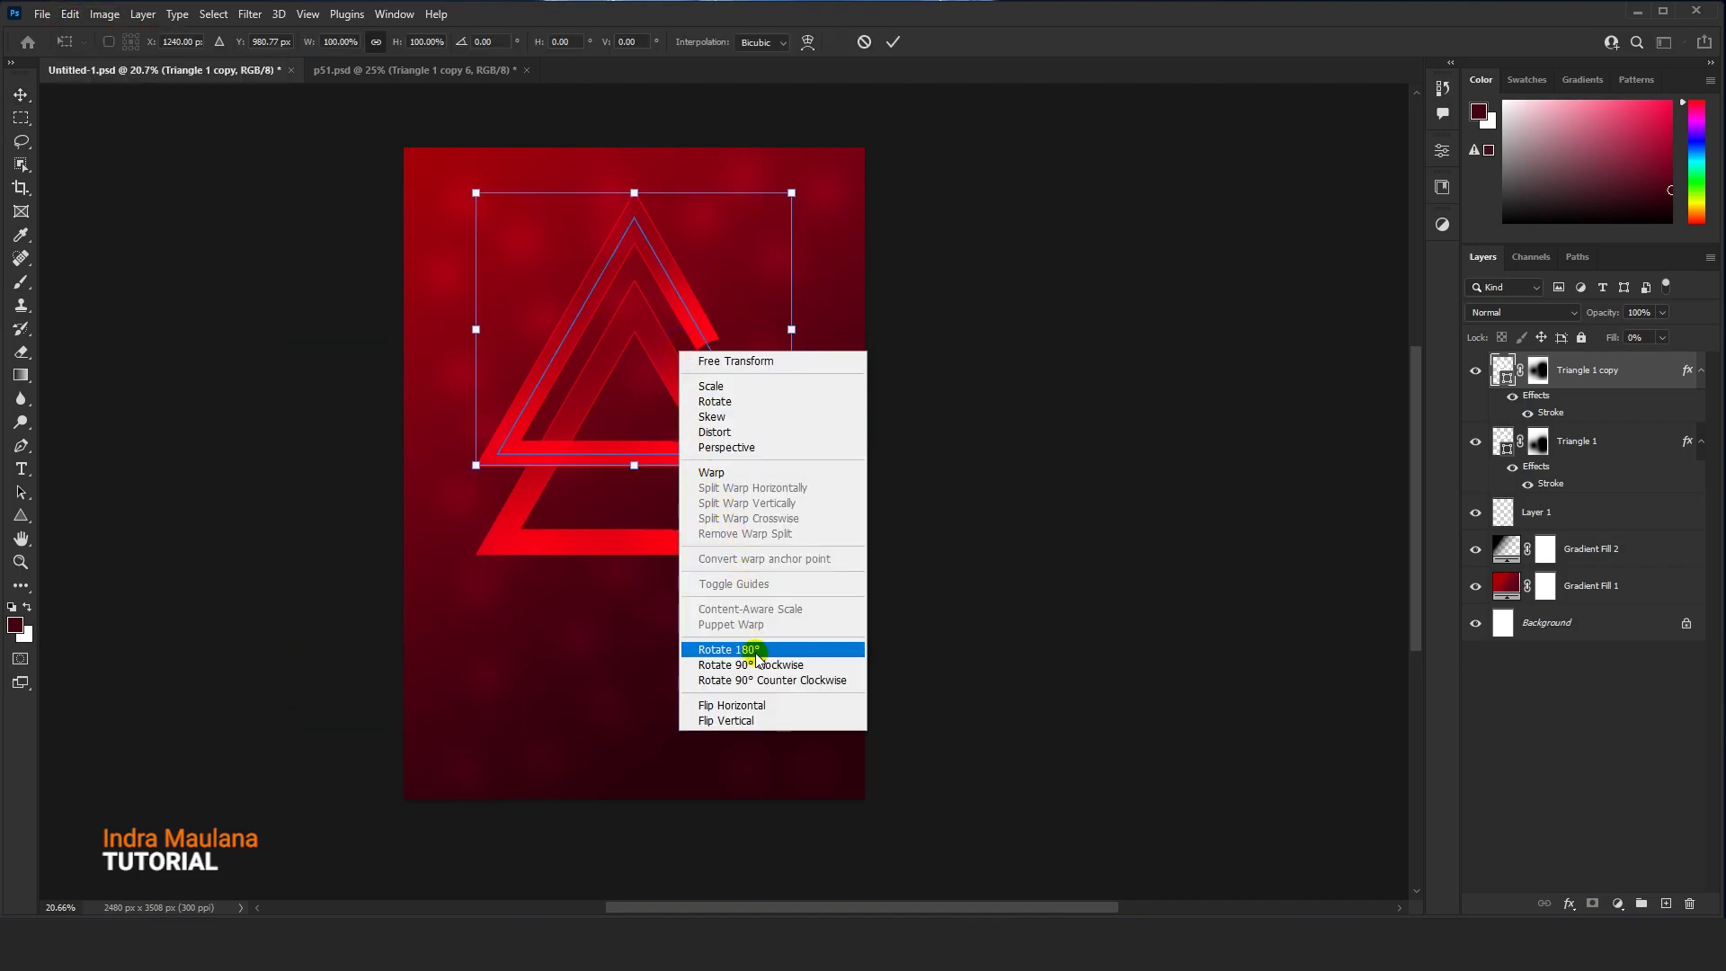
{"action": "left_click", "coordinate": [746, 706]}
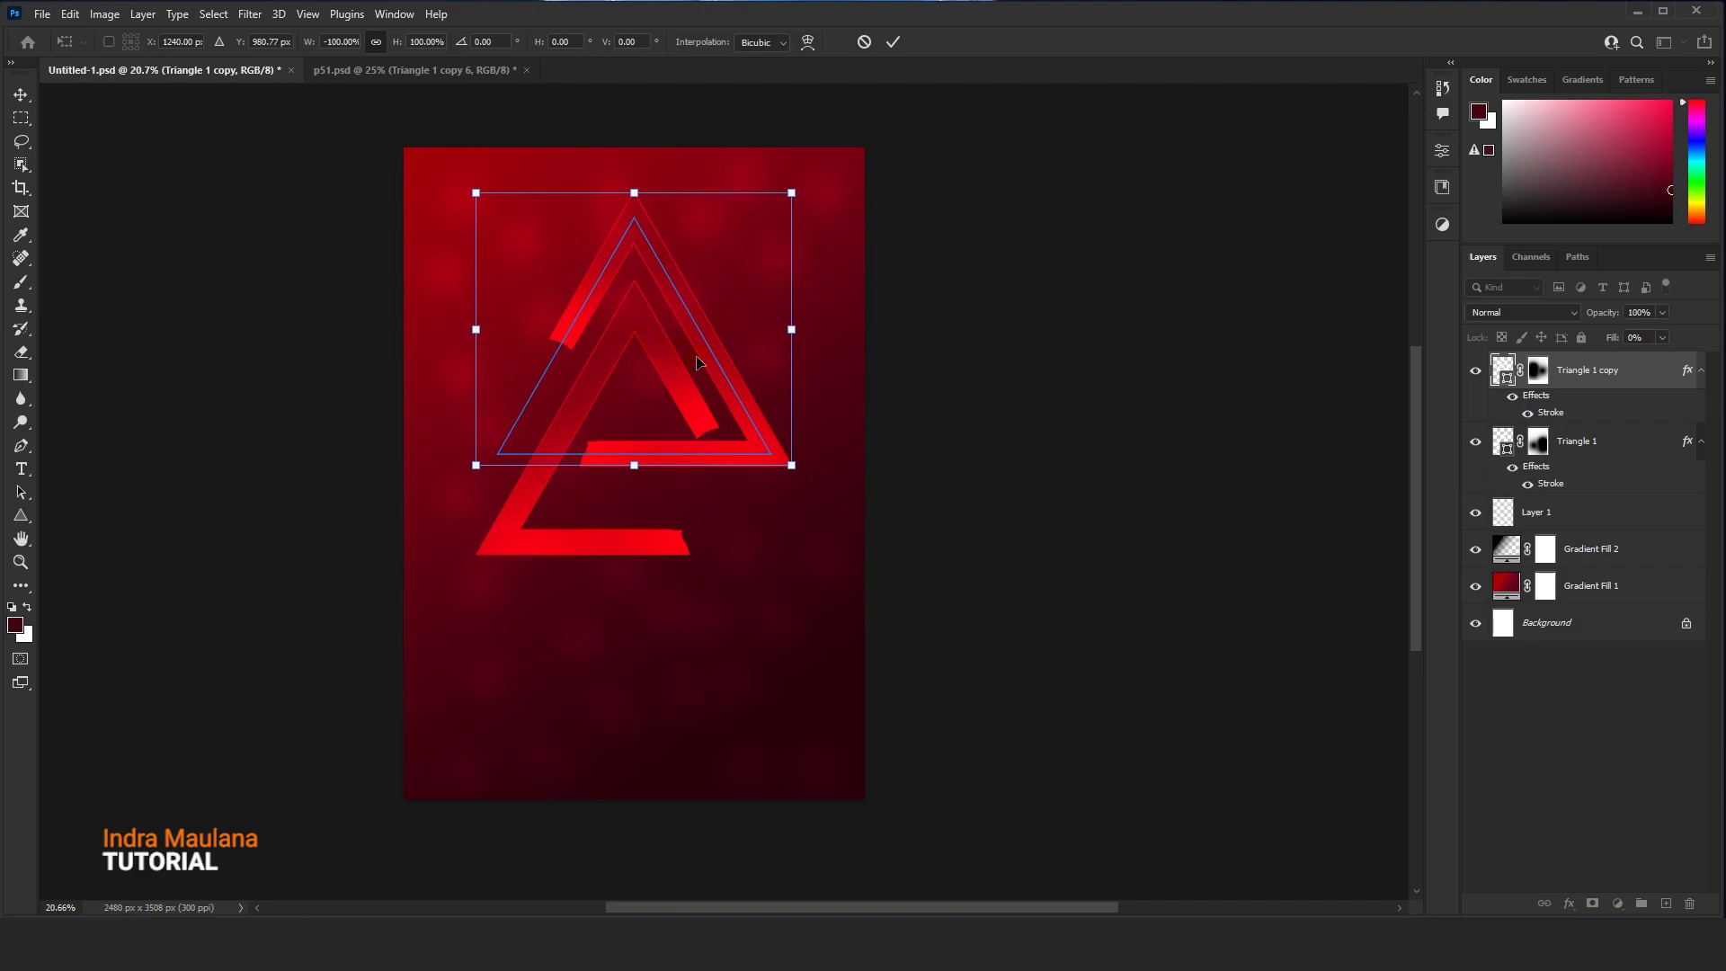
{"action": "left_click_drag", "start_coordinate": [725, 393], "coordinate": [751, 341]}
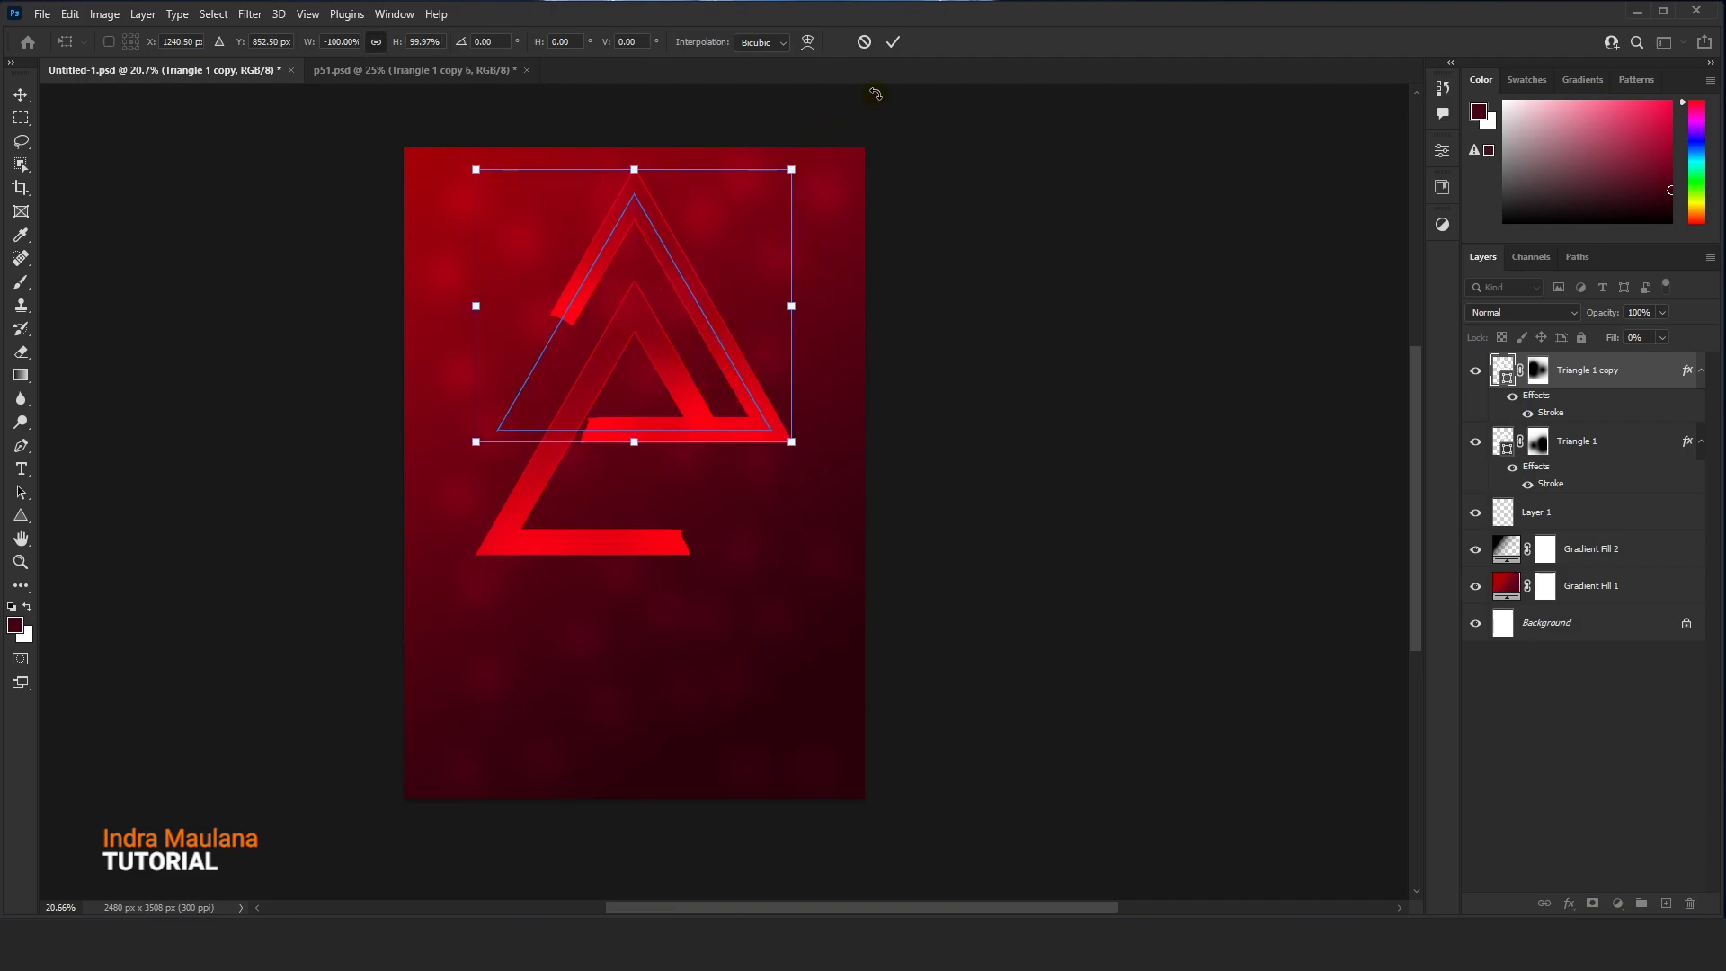
{"action": "left_click", "coordinate": [894, 45]}
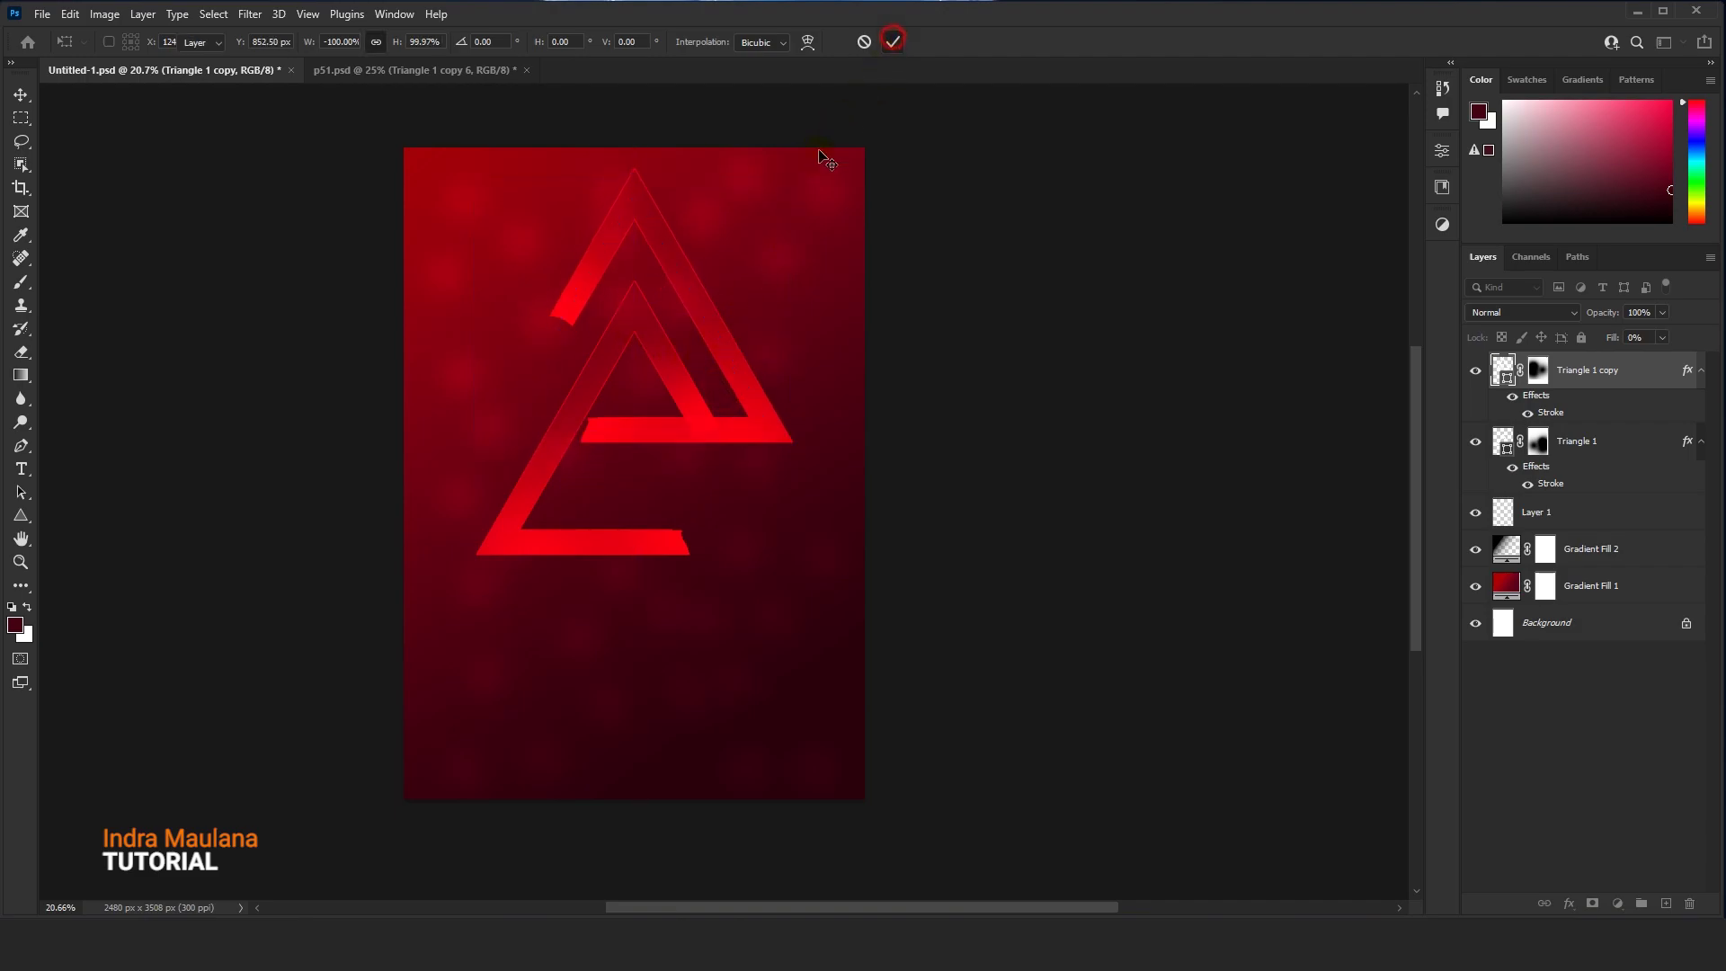
Duplicate the lower triangle, shrink the copy with Free Transform and nest it inside the original
{"action": "left_click", "coordinate": [1573, 449]}
{"action": "left_click_drag", "start_coordinate": [539, 495], "coordinate": [564, 501]}
{"action": "key", "text": "ctrl+t"}
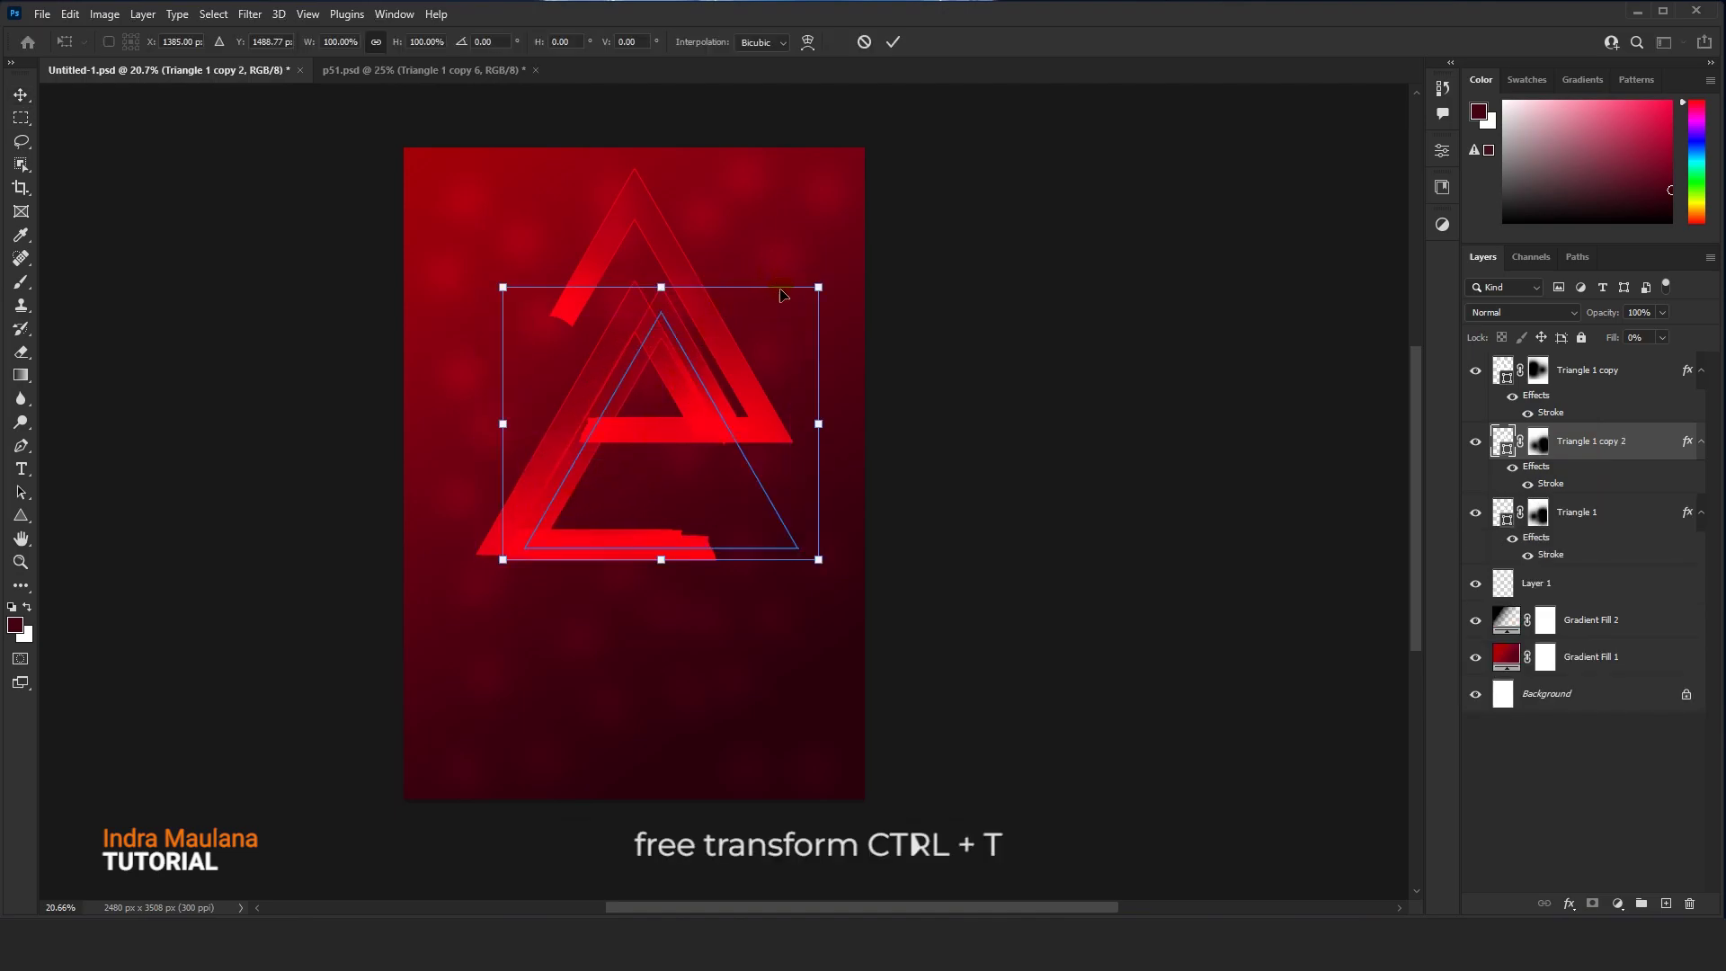
{"action": "left_click_drag", "start_coordinate": [819, 286], "coordinate": [751, 347]}
{"action": "left_click_drag", "start_coordinate": [657, 426], "coordinate": [665, 387]}
{"action": "key", "text": "Return"}
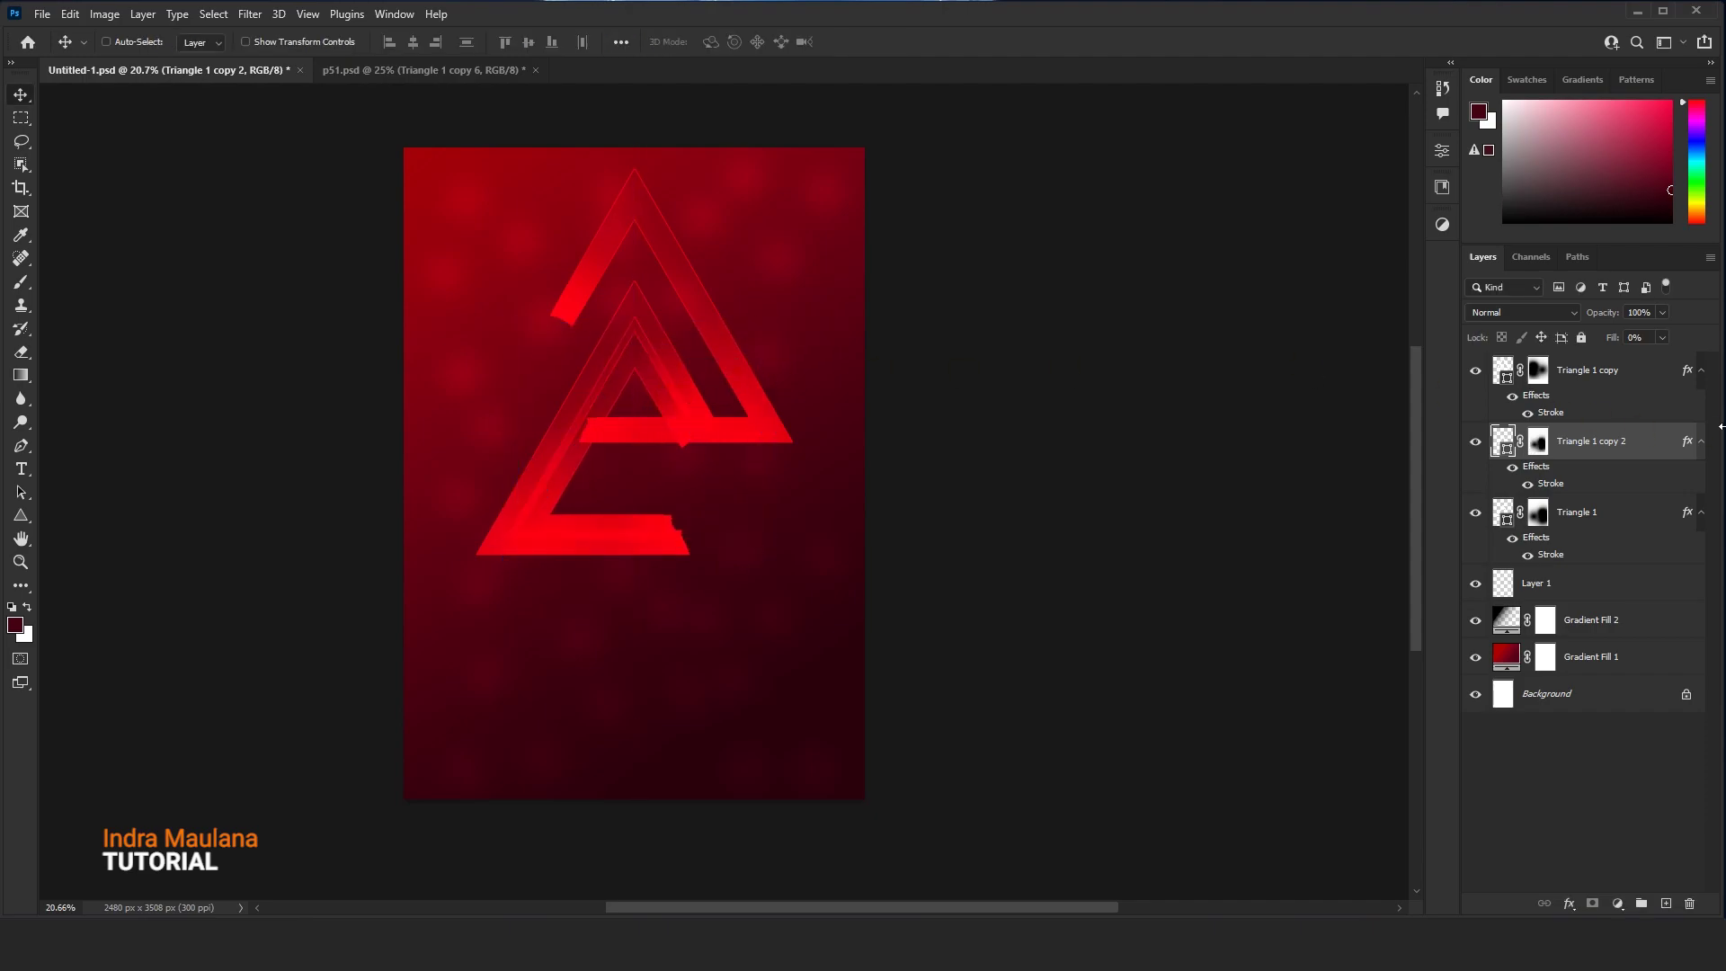
Lower the nested triangle copy's layer opacity to 21%
{"action": "left_click", "coordinate": [1663, 312]}
{"action": "left_click_drag", "start_coordinate": [1610, 337], "coordinate": [1601, 337]}
{"action": "left_click", "coordinate": [860, 547]}
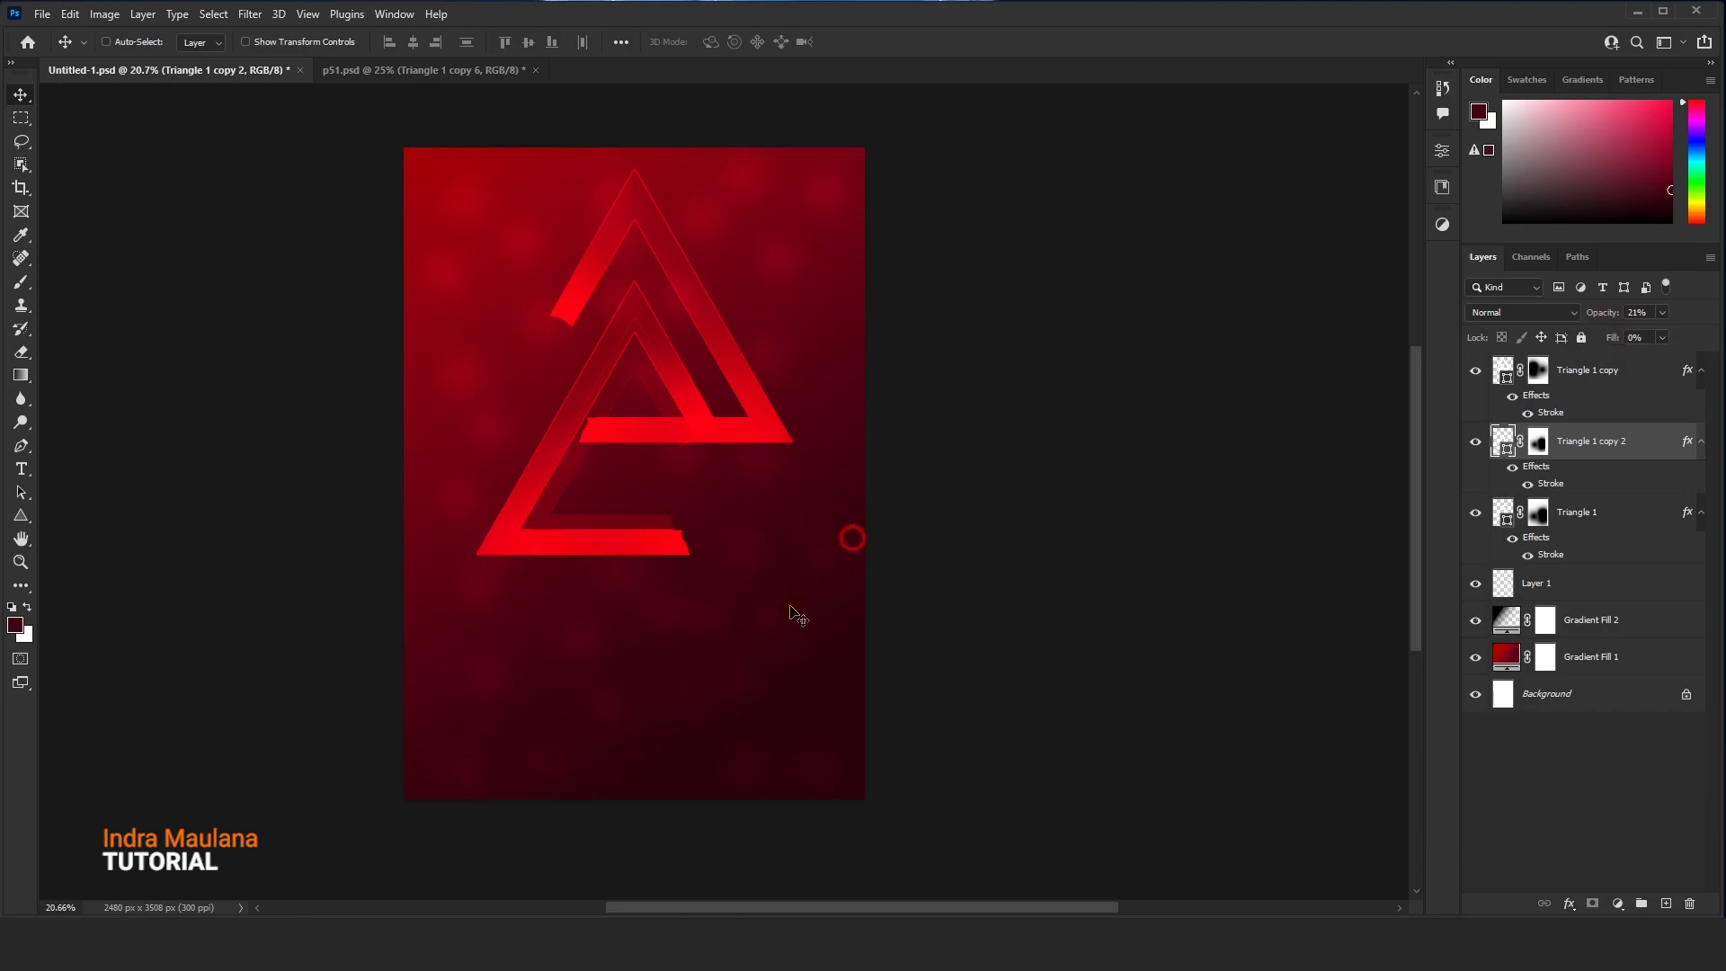
Select all three triangle layers, scale them together to about 129.62% and center them at about X 1240.5 px, Y 1396 px
{"action": "left_click", "coordinate": [1576, 508]}
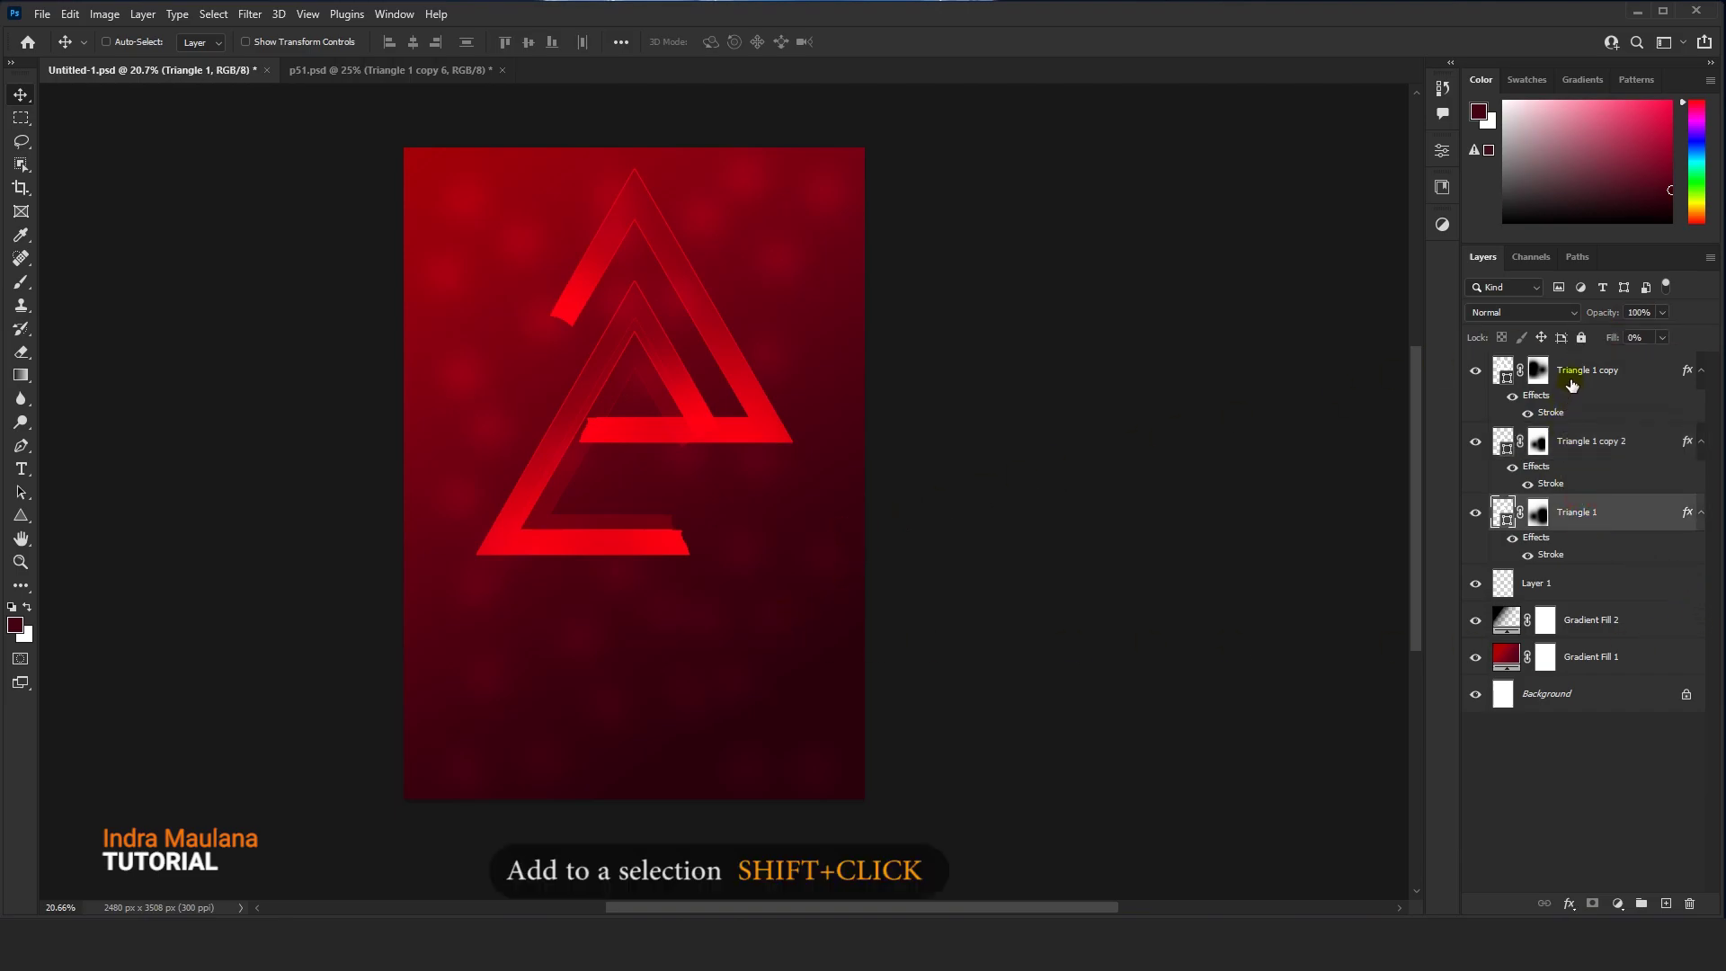
{"action": "left_click", "coordinate": [1571, 375], "text": "shift"}
{"action": "key", "text": "ctrl+t"}
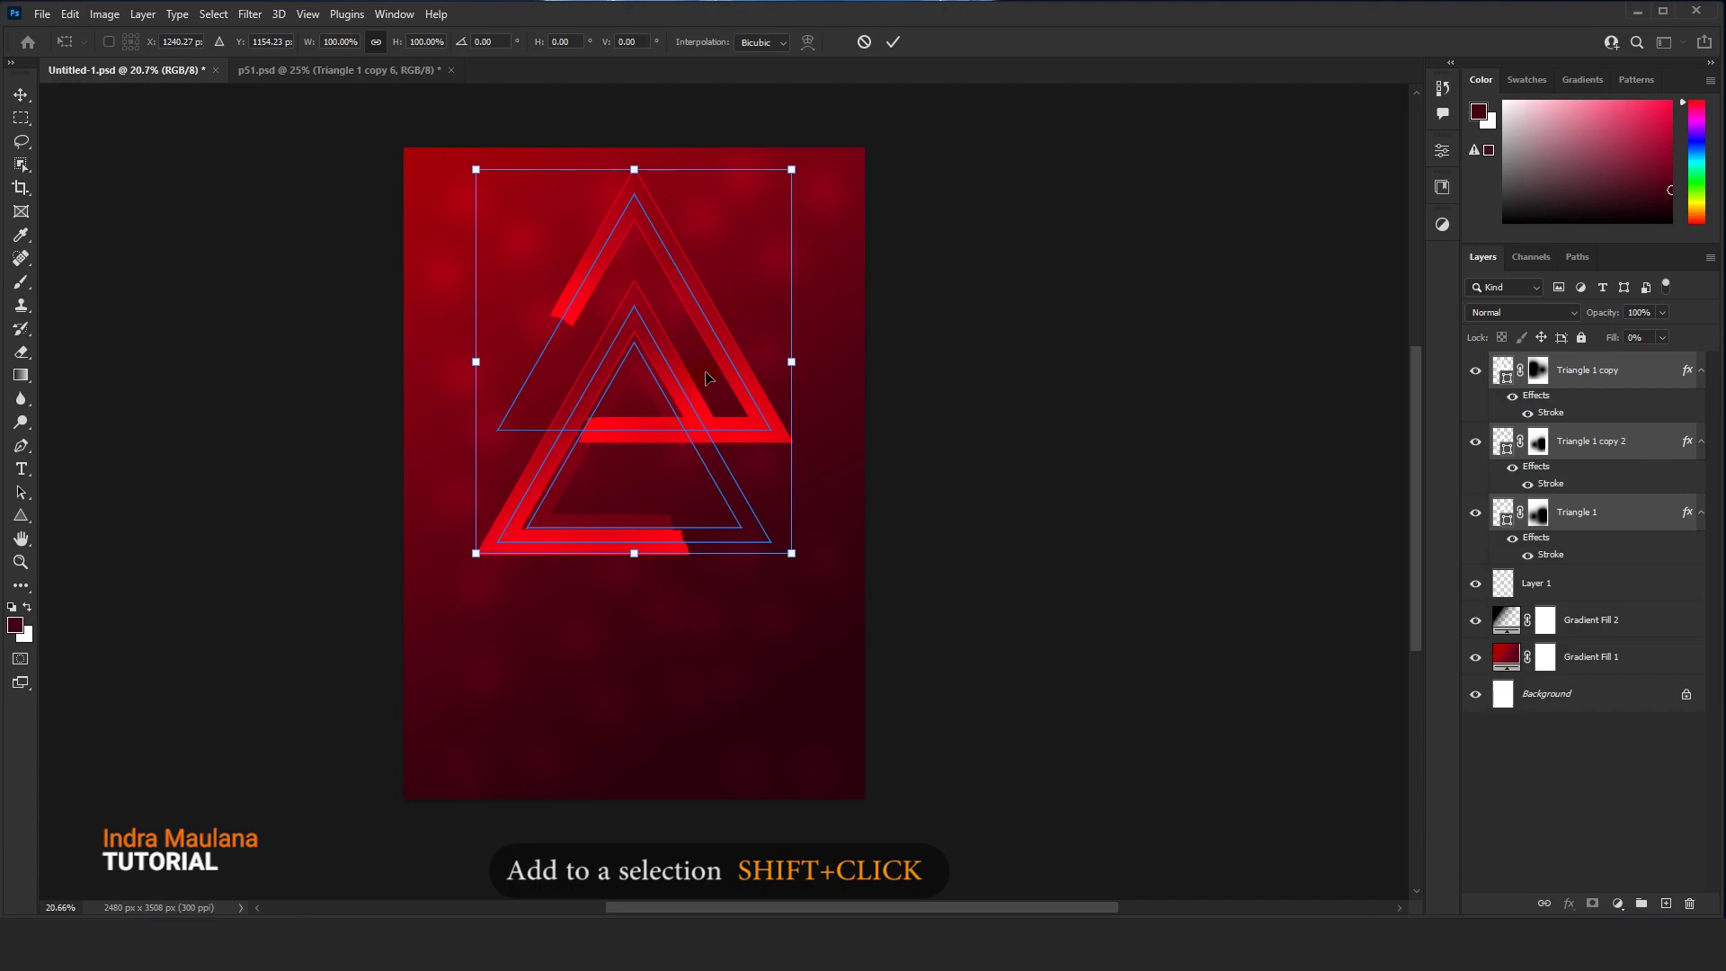
{"action": "left_click", "coordinate": [866, 43]}
{"action": "left_click", "coordinate": [70, 14]}
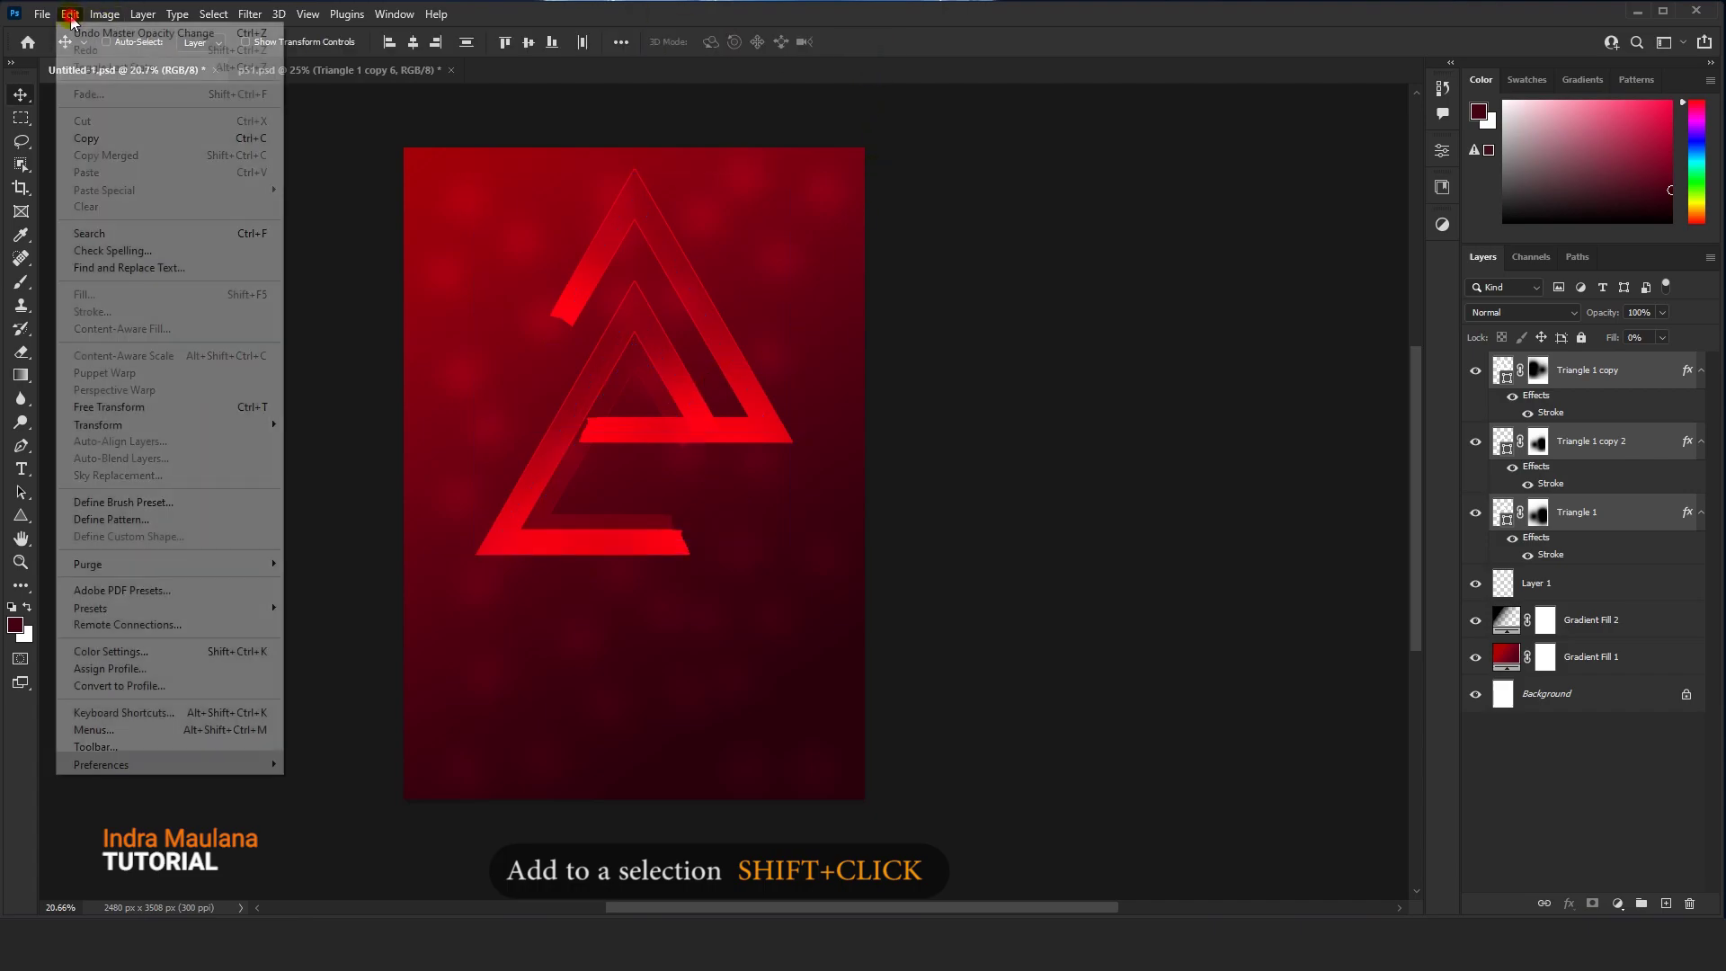
{"action": "left_click", "coordinate": [170, 406]}
{"action": "left_click_drag", "start_coordinate": [798, 554], "coordinate": [822, 575]}
{"action": "left_click_drag", "start_coordinate": [714, 353], "coordinate": [723, 397]}
{"action": "left_click_drag", "start_coordinate": [813, 623], "coordinate": [839, 656]}
{"action": "left_click_drag", "start_coordinate": [744, 482], "coordinate": [744, 486]}
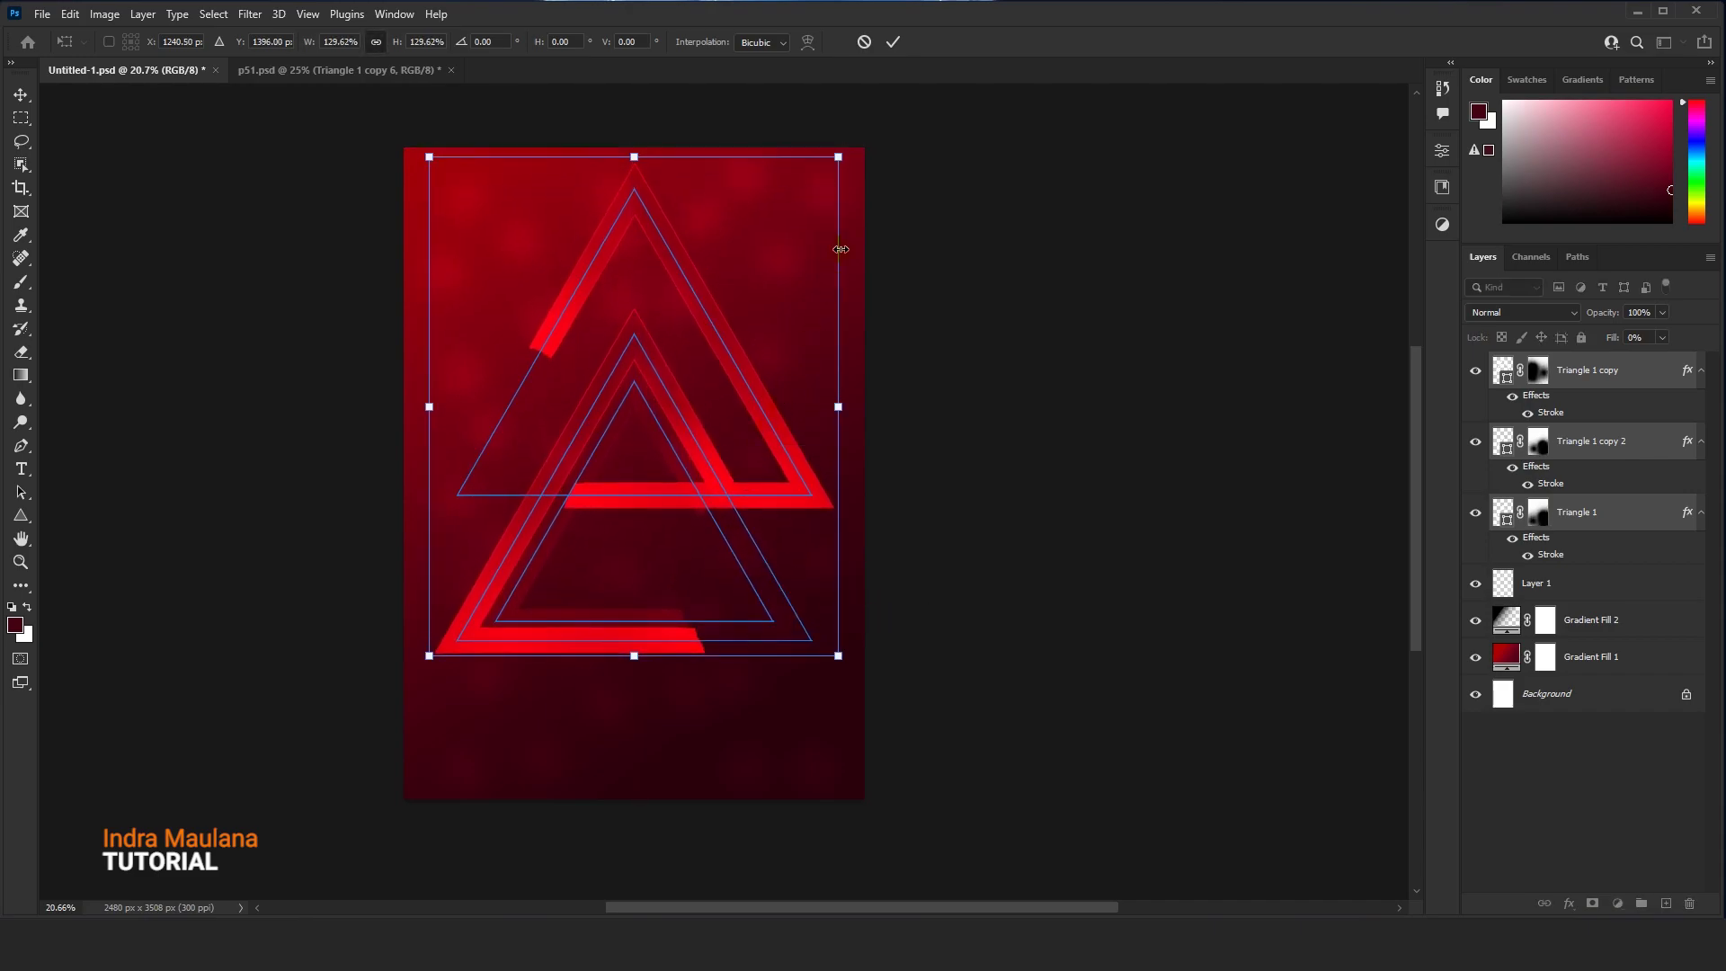
{"action": "left_click", "coordinate": [892, 41]}
Duplicate the lower triangle and place the copy partly beyond the upper part of the canvas's right edge
{"action": "left_click", "coordinate": [1575, 511]}
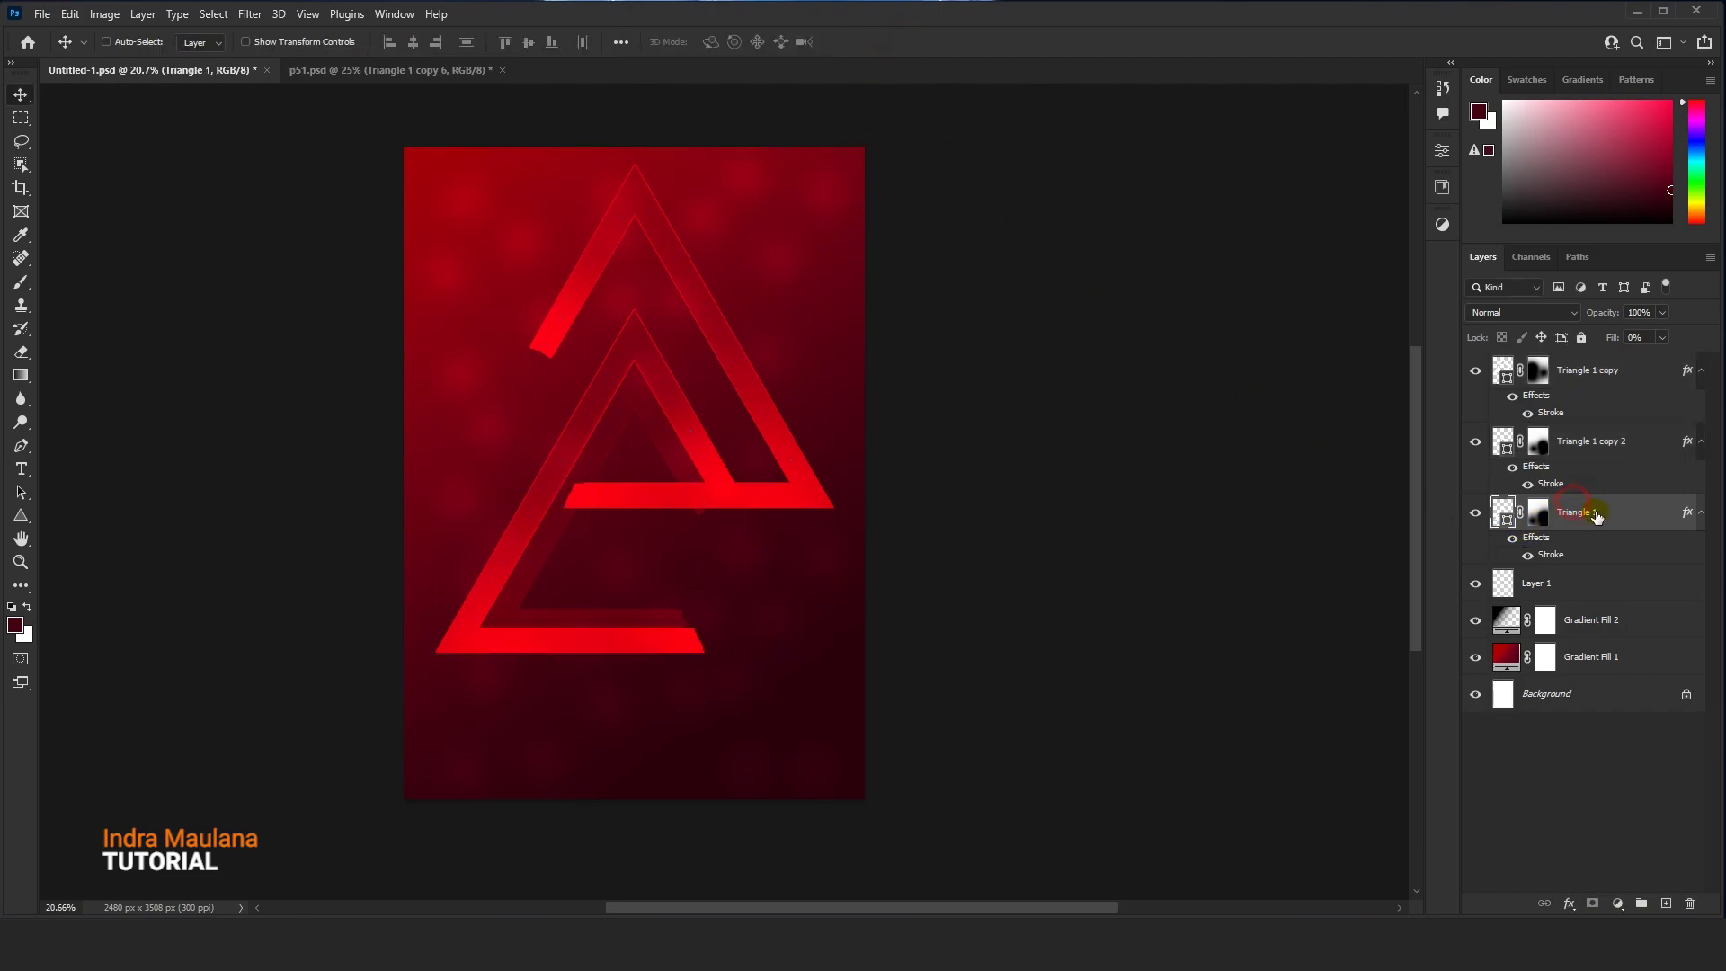
{"action": "left_click_drag", "start_coordinate": [569, 528], "coordinate": [831, 303]}
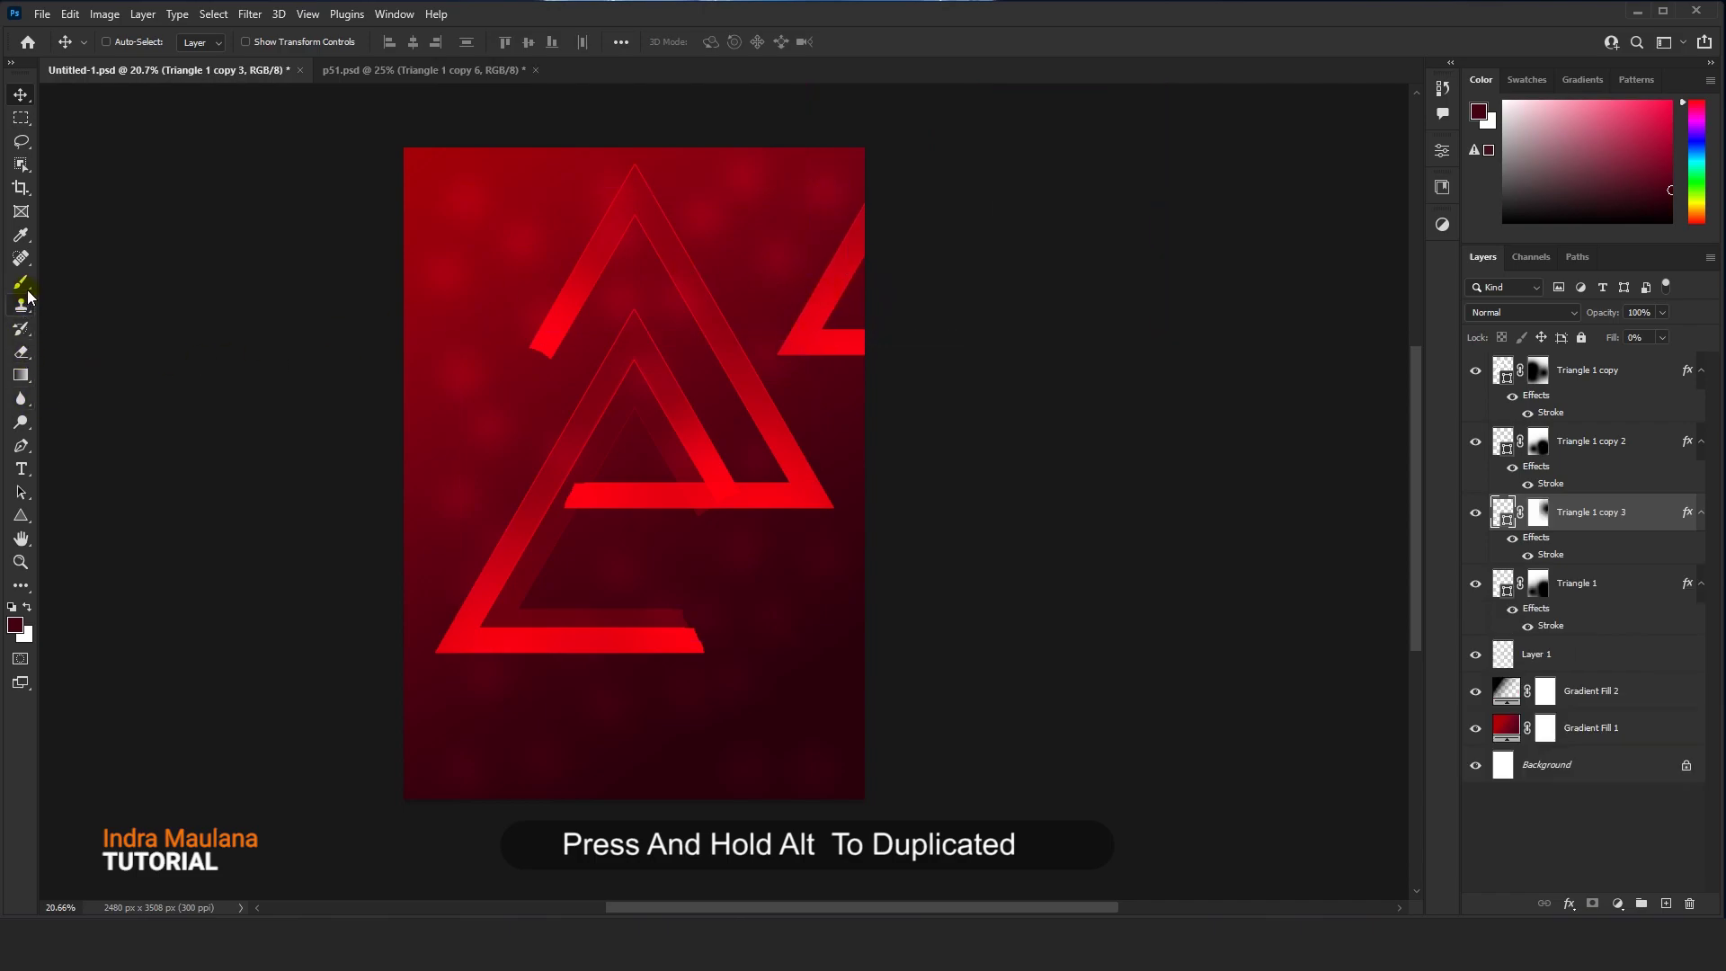
Paint black on the right-edge triangle's layer mask with a soft brush enlarged to 2536 px, and undo the last strokes
{"action": "left_click", "coordinate": [22, 283]}
{"action": "left_click", "coordinate": [1539, 514]}
{"action": "key", "text": "d"}
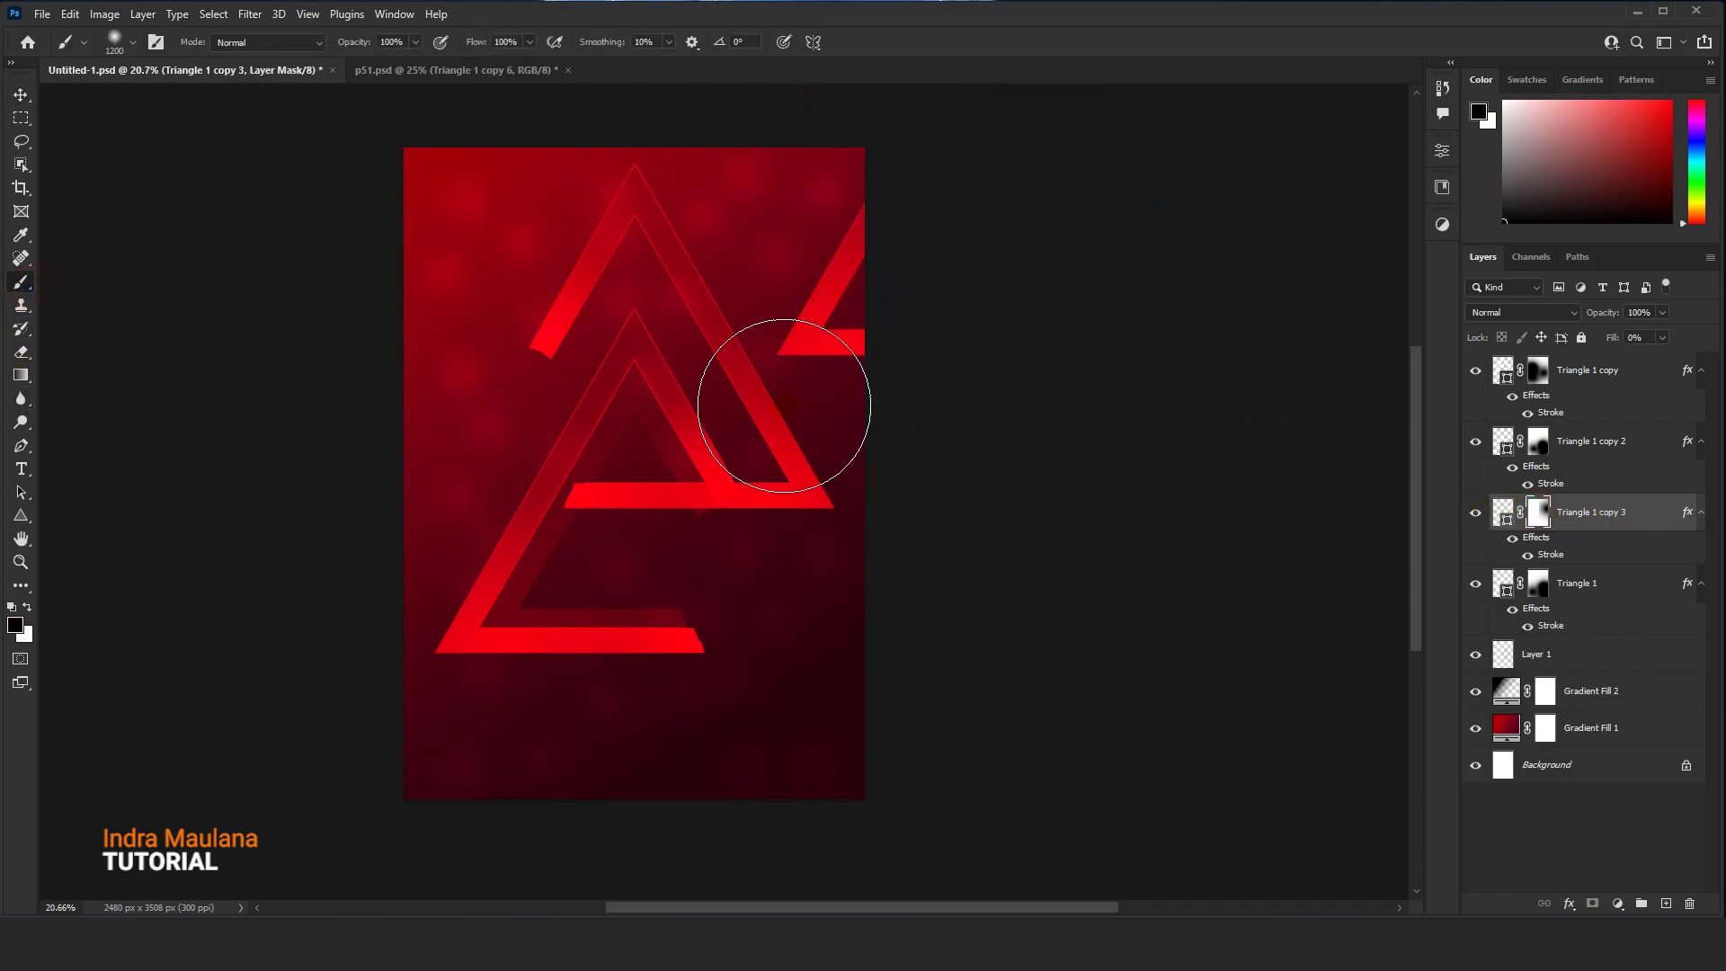
{"action": "left_click_drag", "start_coordinate": [537, 405], "coordinate": [657, 384]}
{"action": "left_click", "coordinate": [760, 380]}
{"action": "left_click", "coordinate": [734, 359]}
{"action": "left_click", "coordinate": [755, 335]}
{"action": "left_click", "coordinate": [799, 336]}
{"action": "left_click", "coordinate": [814, 338]}
{"action": "left_click", "coordinate": [824, 352]}
{"action": "key", "text": "ctrl+z"}
{"action": "key", "text": "ctrl+z"}
{"action": "key", "text": "ctrl+z"}
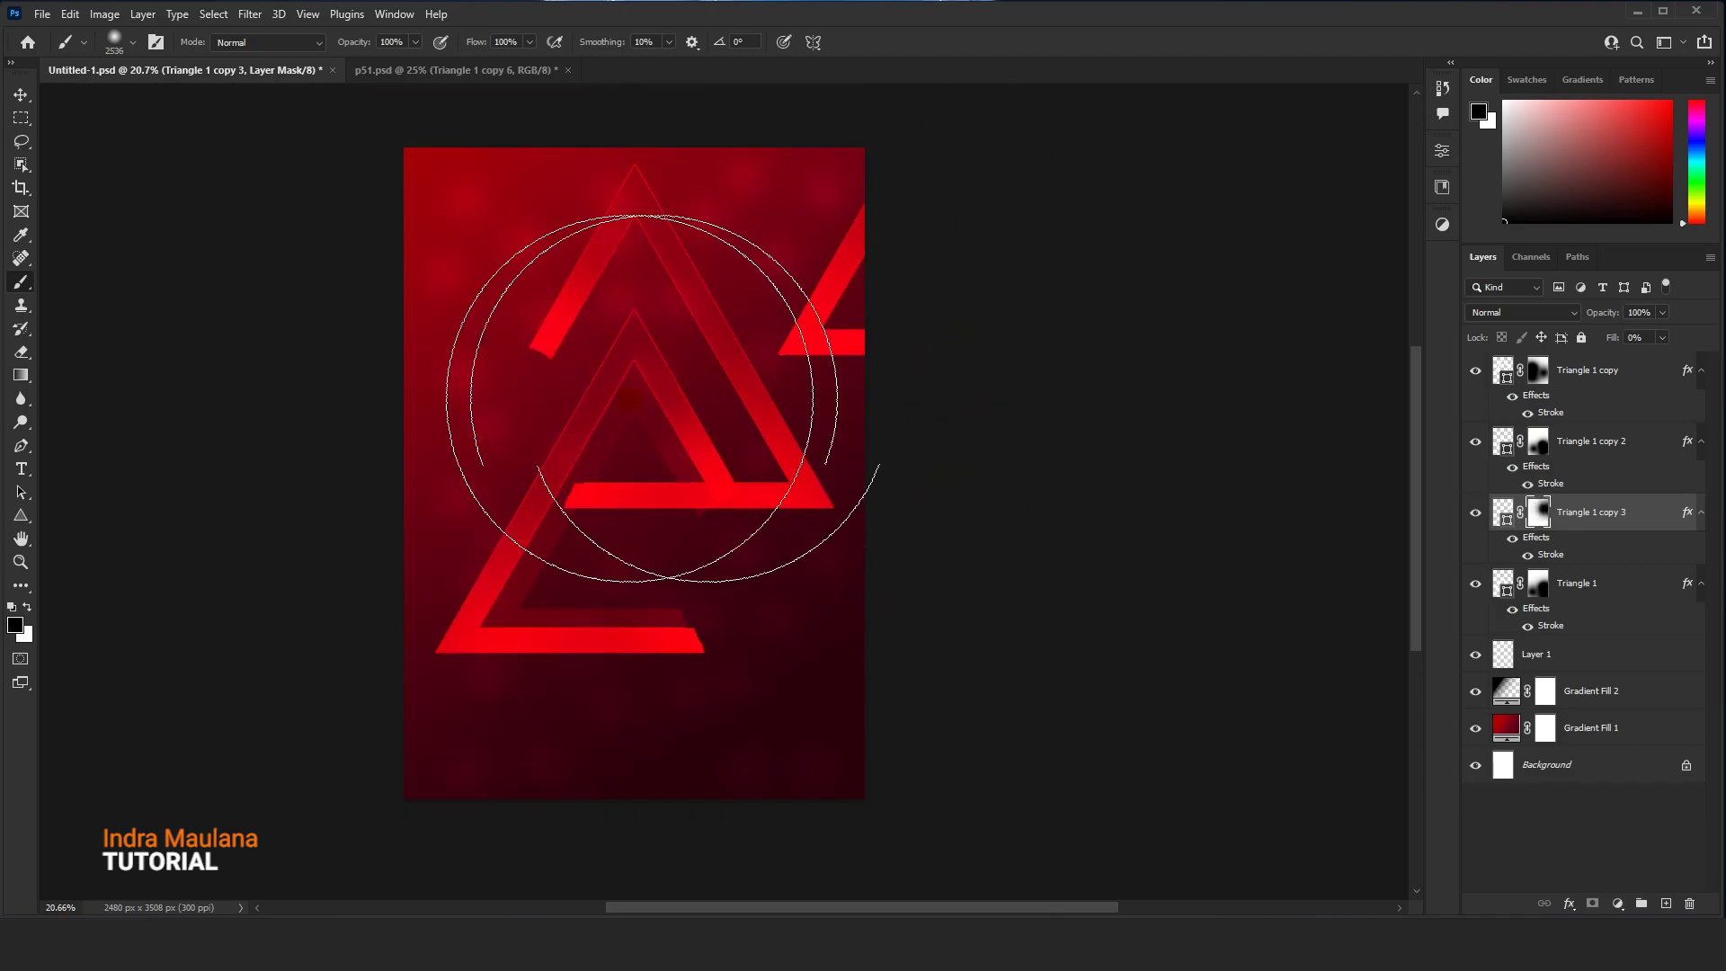
Paint white on the right-edge triangle's layer mask to fade its bright red glow
{"action": "left_click", "coordinate": [28, 609]}
{"action": "key", "text": "ctrl+shift+z"}
{"action": "key", "text": "ctrl+shift+z"}
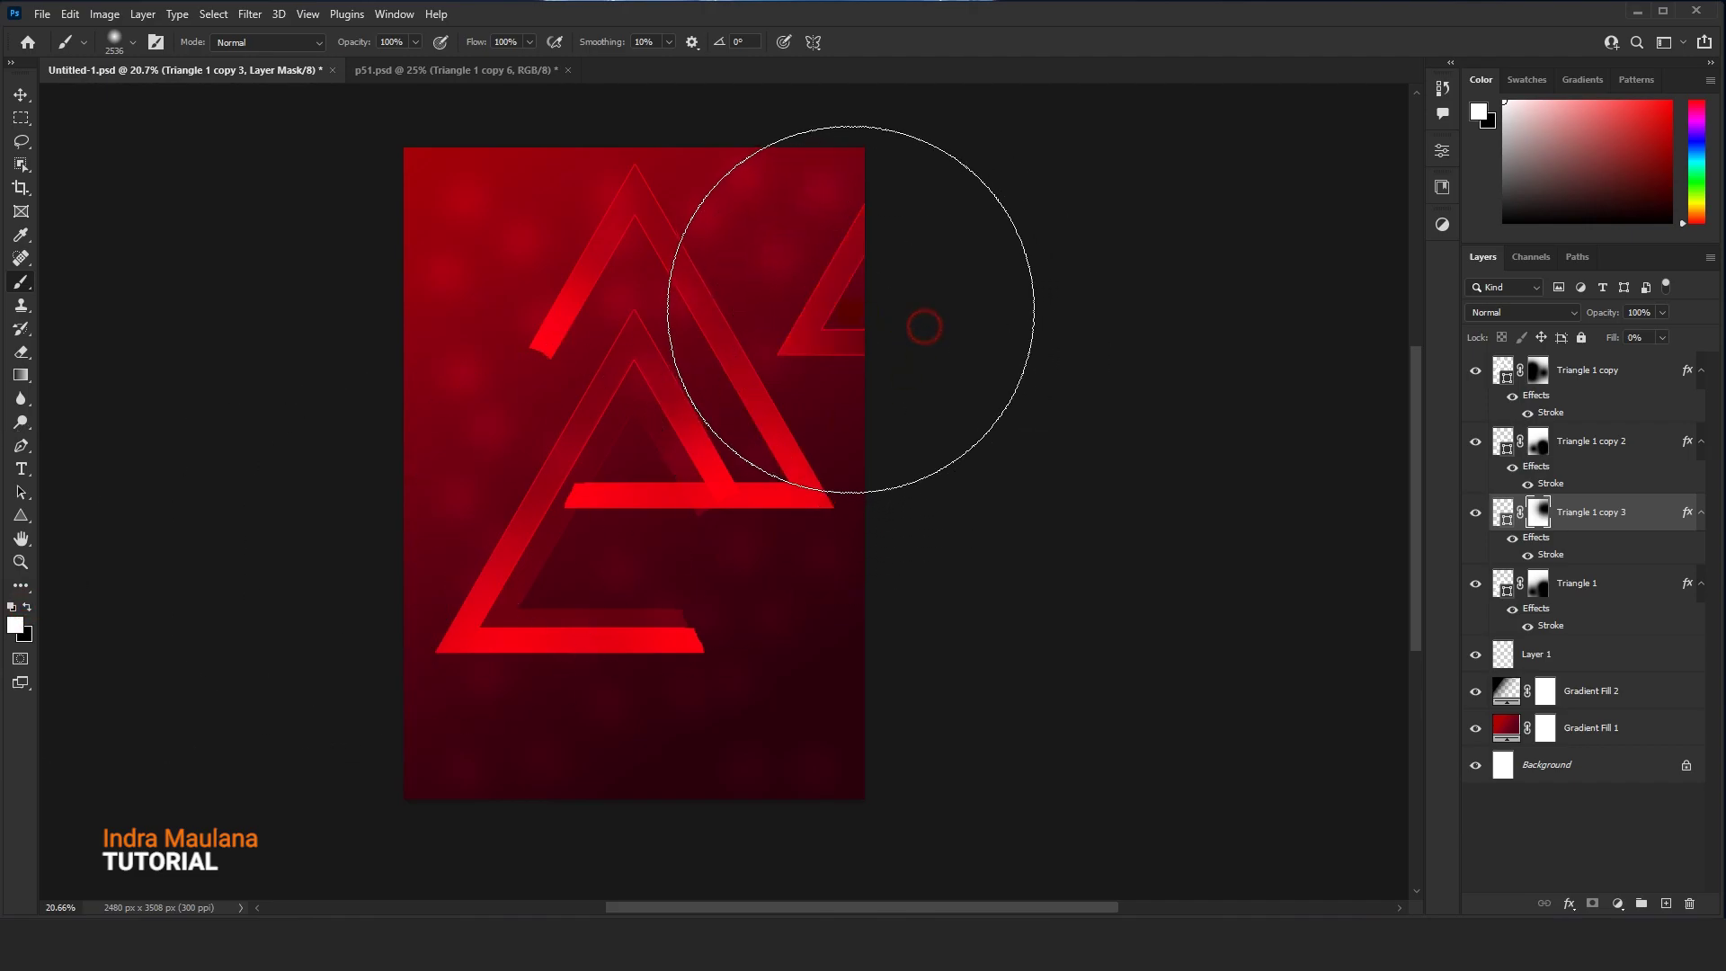
{"action": "left_click", "coordinate": [855, 354]}
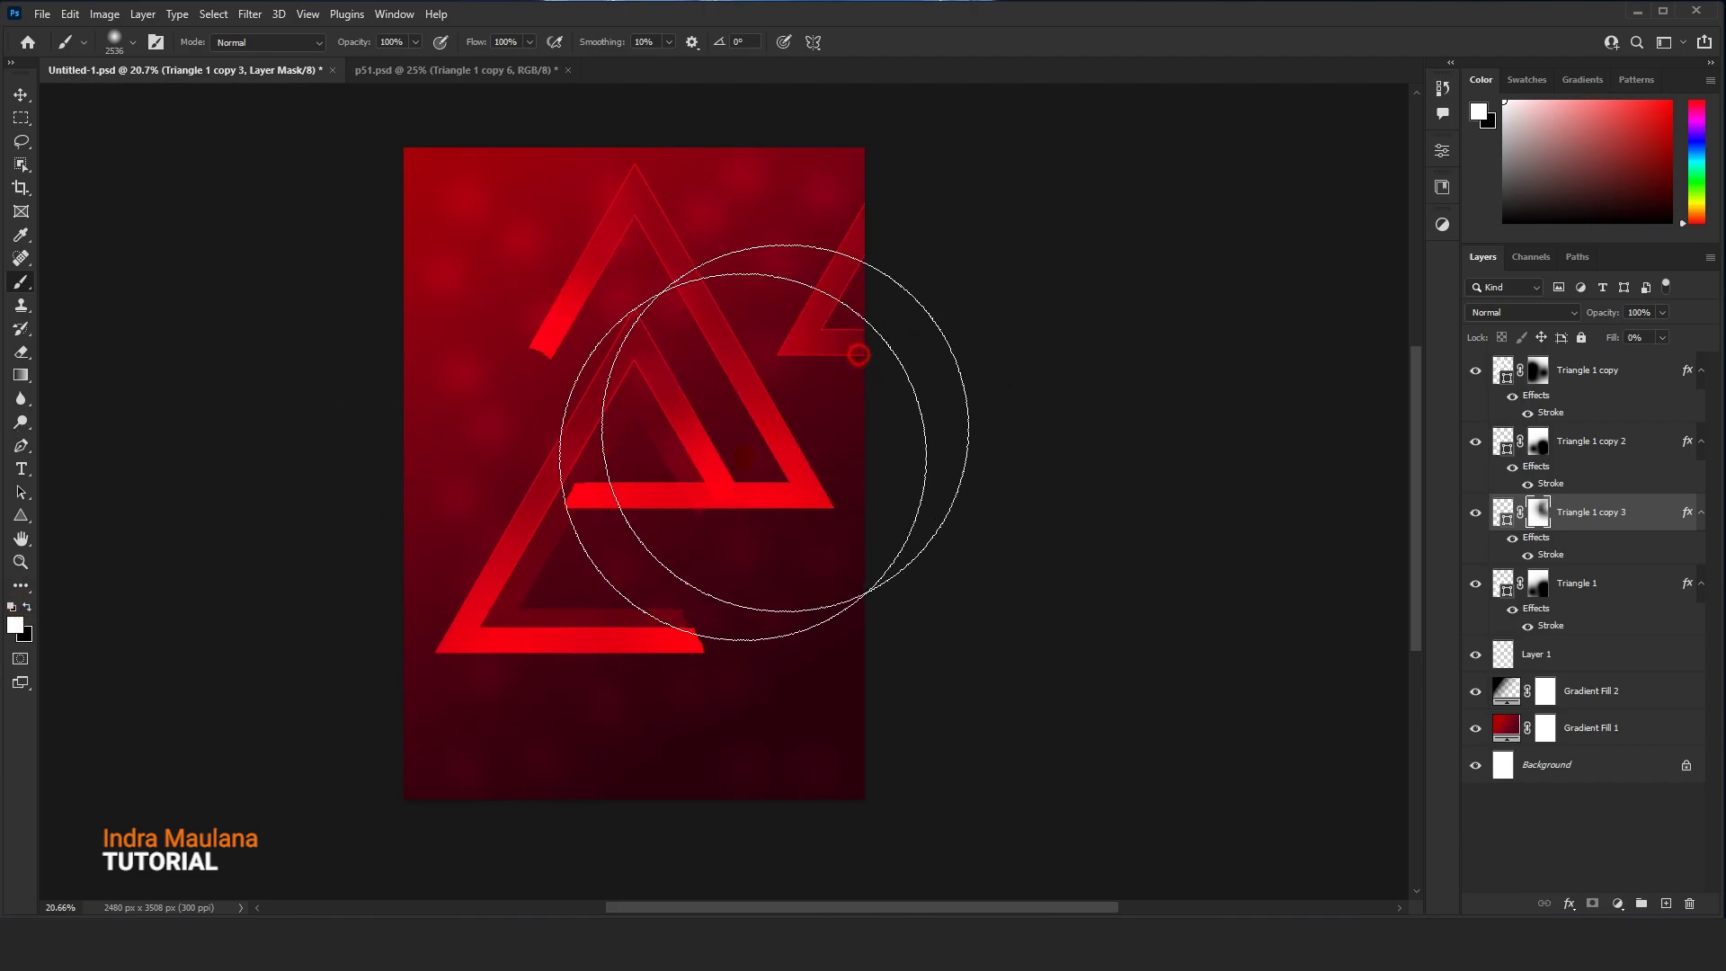
{"action": "left_click", "coordinate": [796, 336]}
{"action": "key", "text": "ctrl+z"}
{"action": "key", "text": "ctrl+shift+z"}
Duplicate the right-edge triangle and move the copy partly off the canvas's upper left corner
{"action": "left_click", "coordinate": [21, 95]}
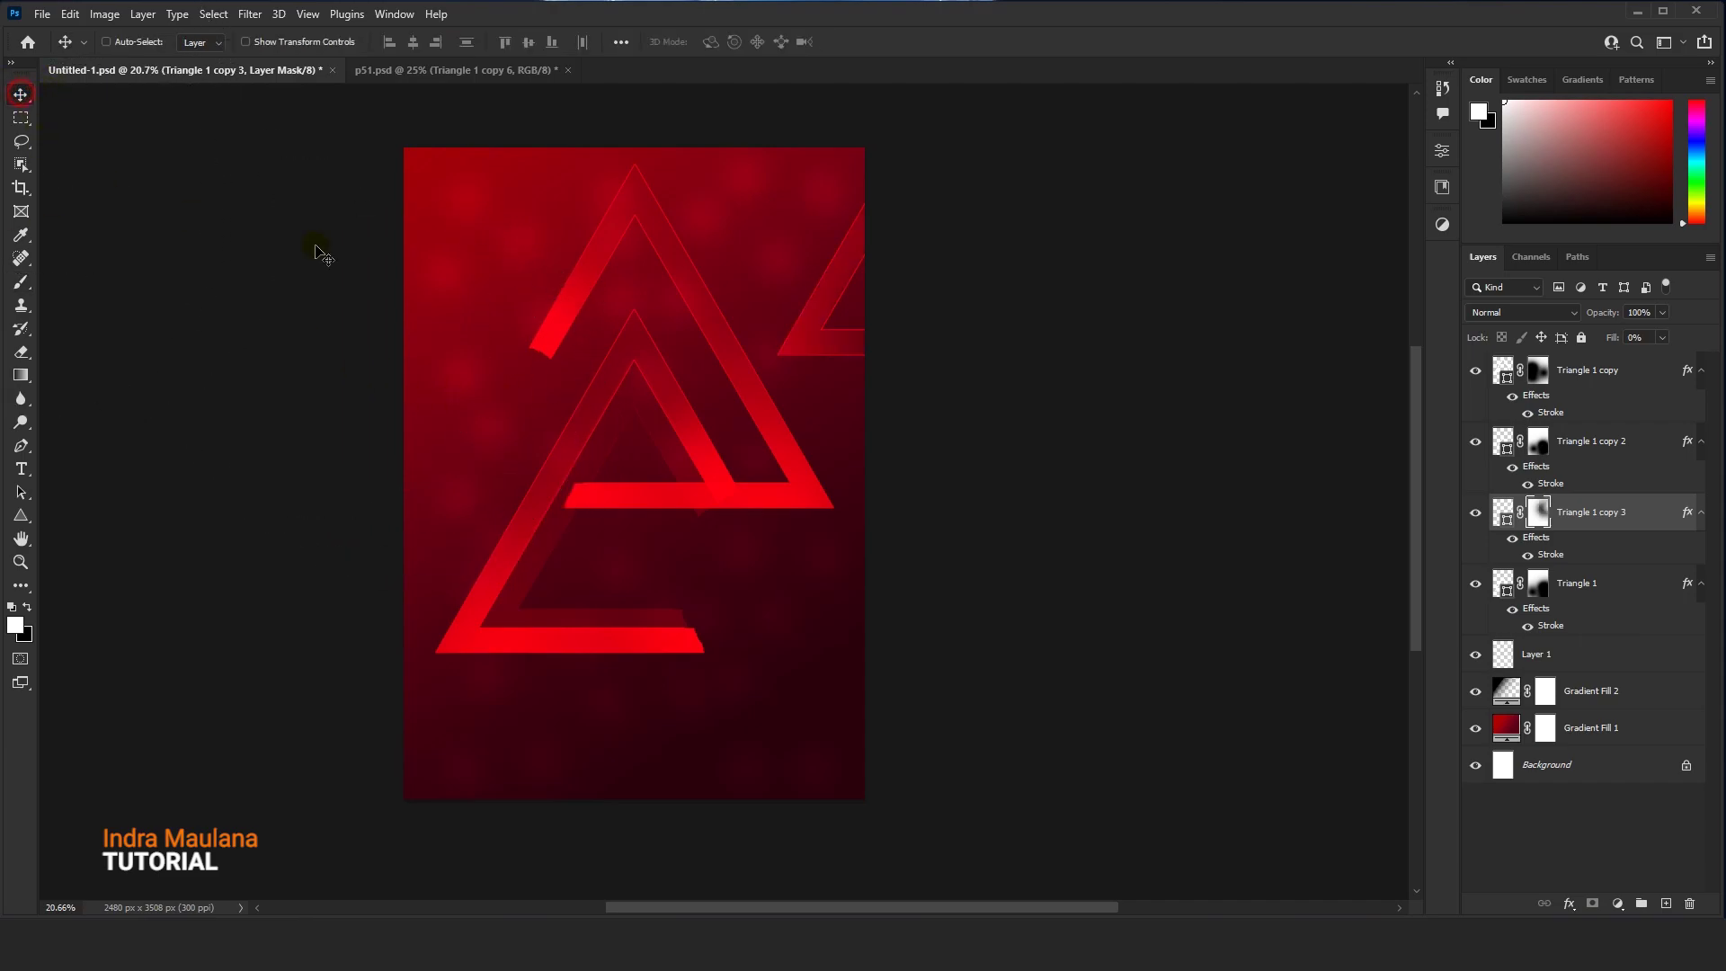
{"action": "left_click", "coordinate": [1513, 514]}
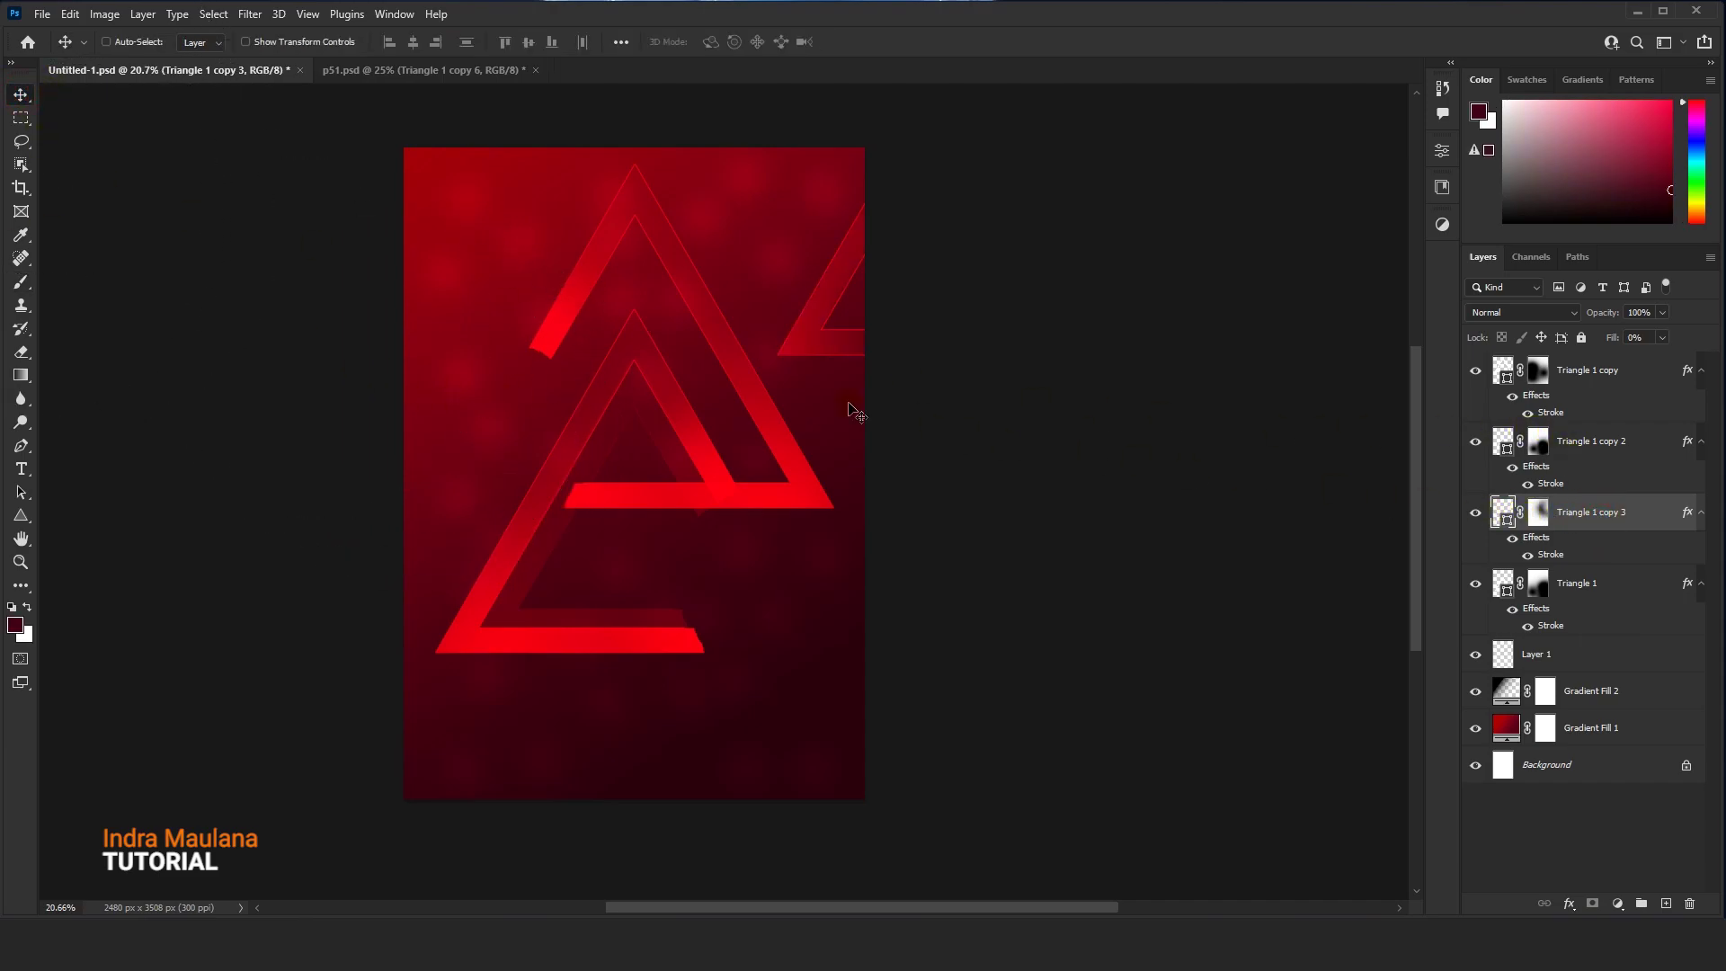
{"action": "left_click_drag", "start_coordinate": [801, 369], "coordinate": [192, 325]}
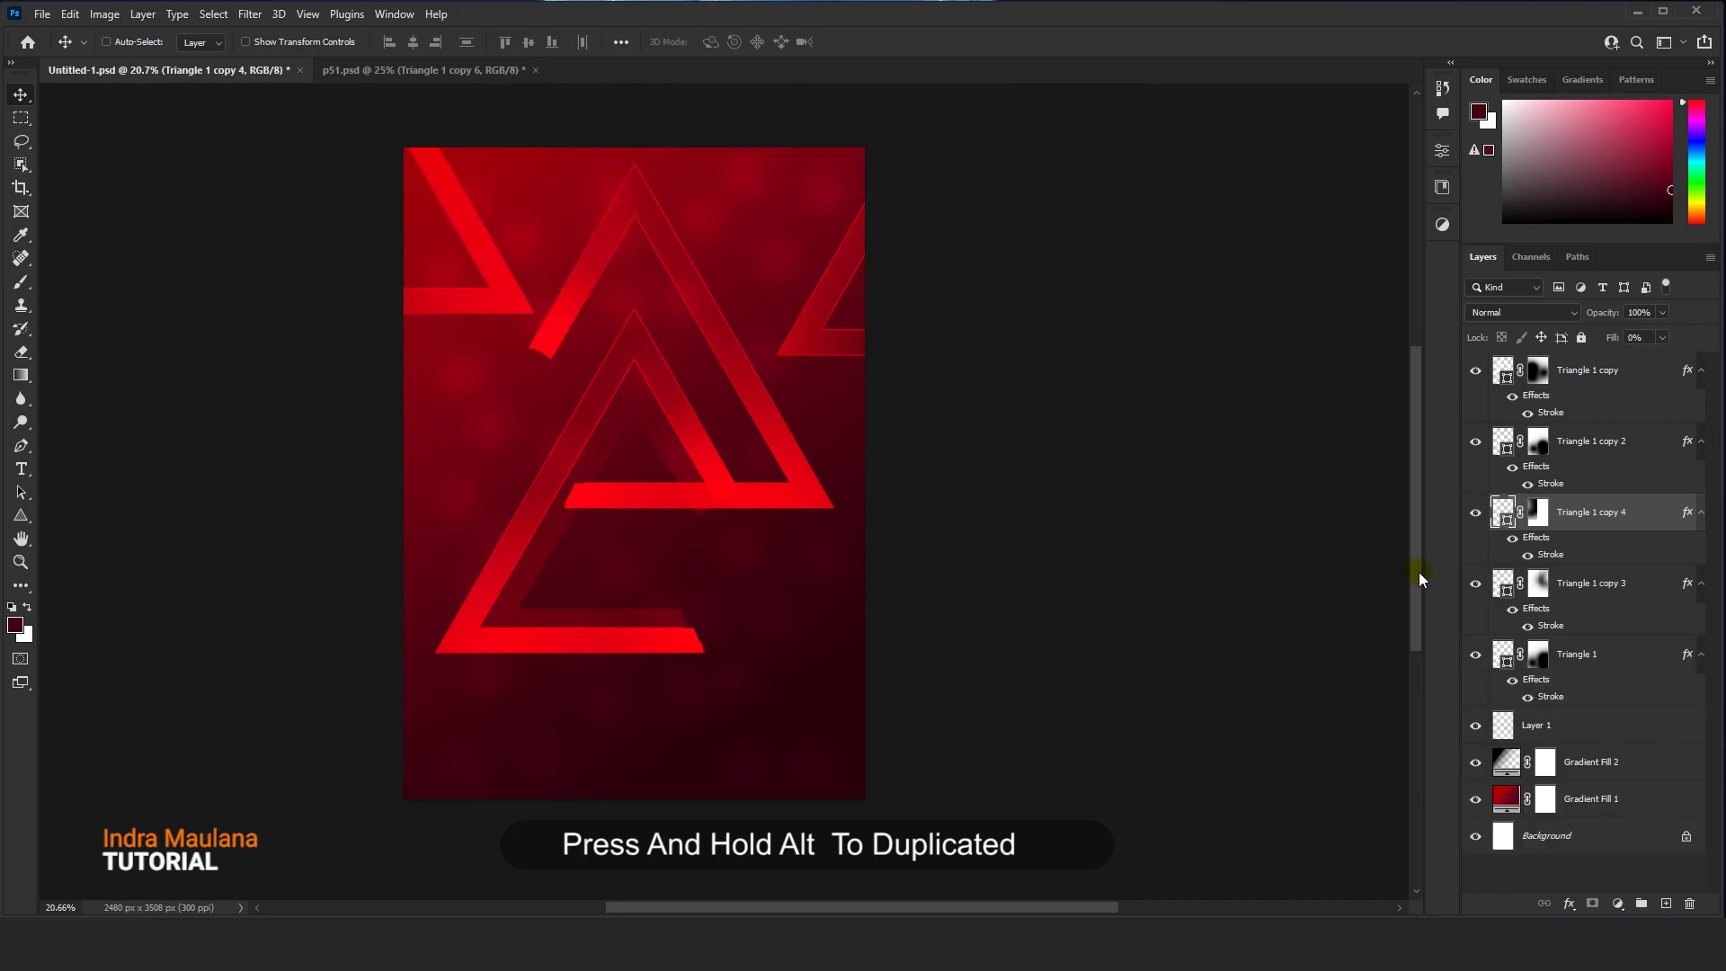
Paint white on the upper left triangle's layer mask to soften its bright corner
{"action": "left_click", "coordinate": [1547, 512]}
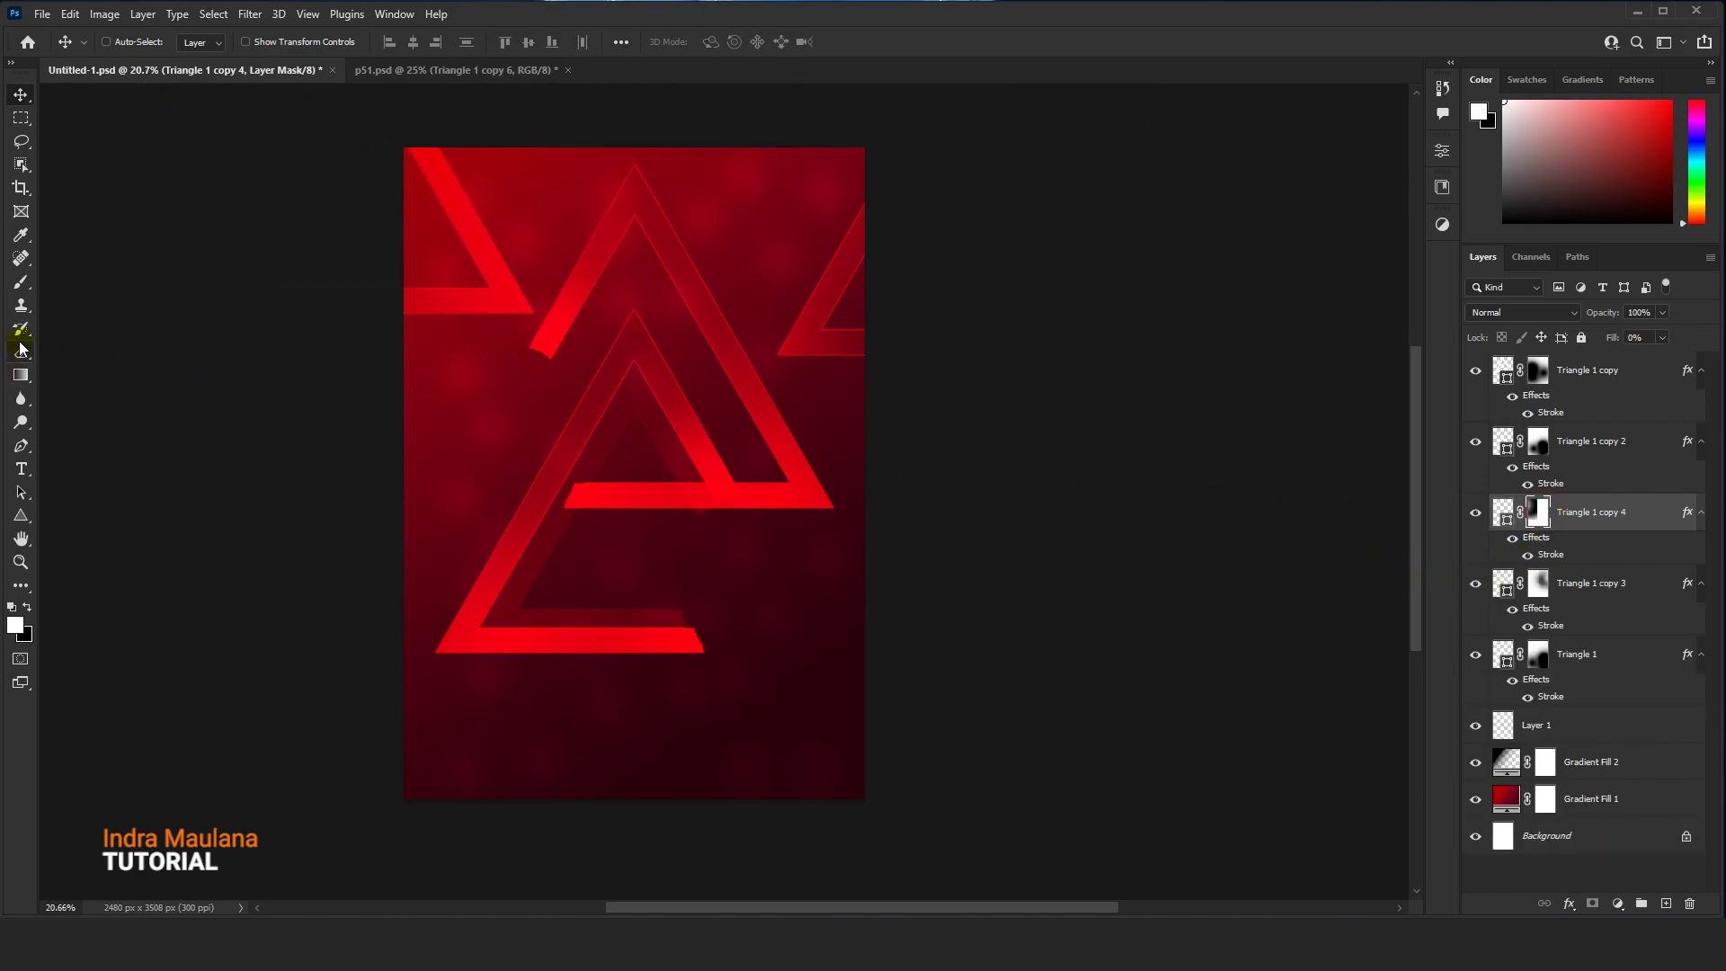
{"action": "left_click", "coordinate": [20, 286]}
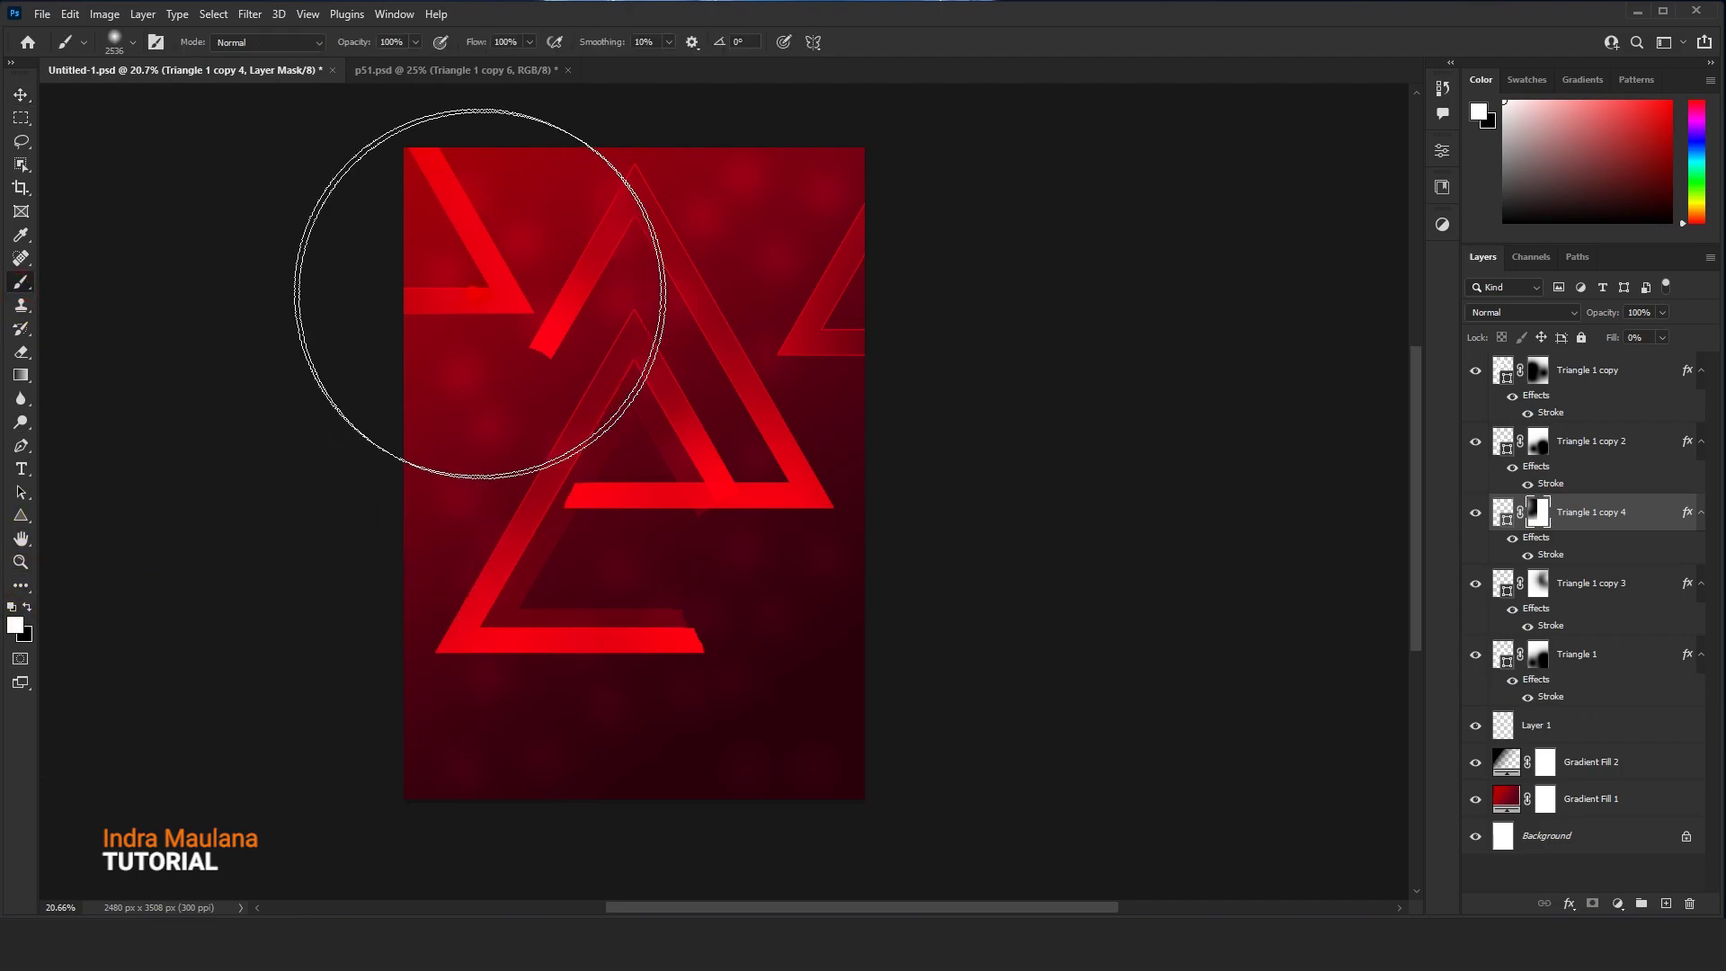
{"action": "left_click_drag", "start_coordinate": [477, 289], "coordinate": [494, 308]}
Duplicate the upper left triangle and move the copy to the canvas's lower left corner, mostly off the canvas
{"action": "left_click", "coordinate": [16, 95]}
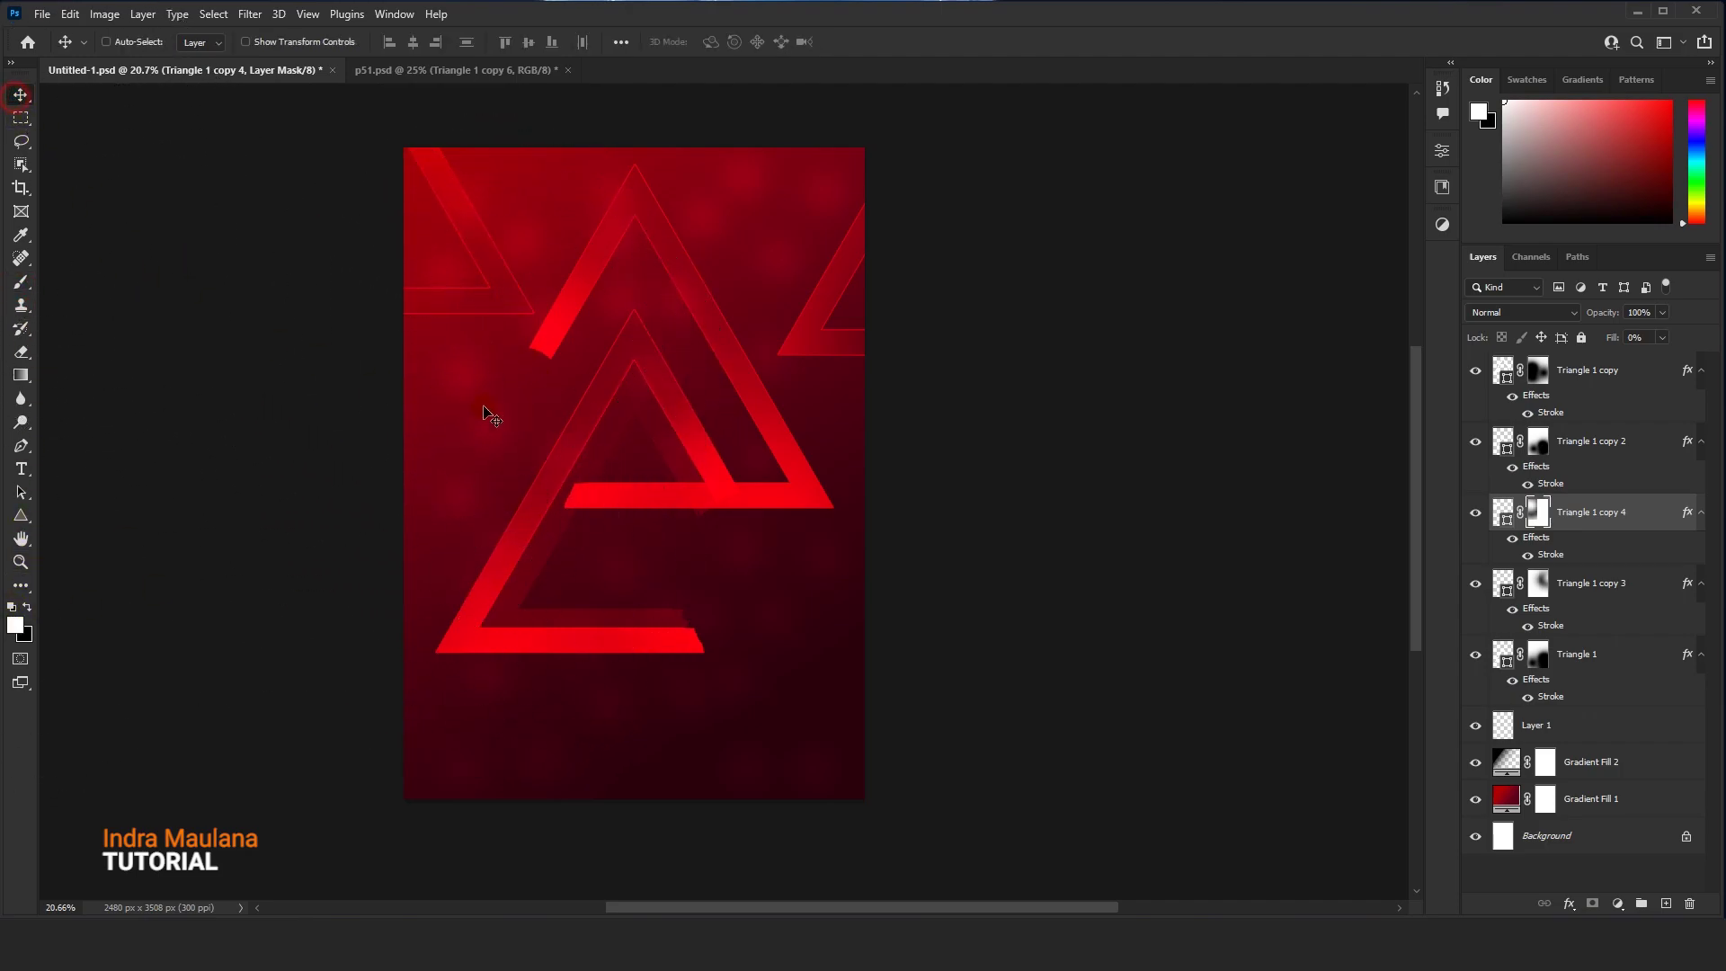
{"action": "scroll", "coordinate": [710, 472], "scroll_direction": "down", "scroll_amount": 1}
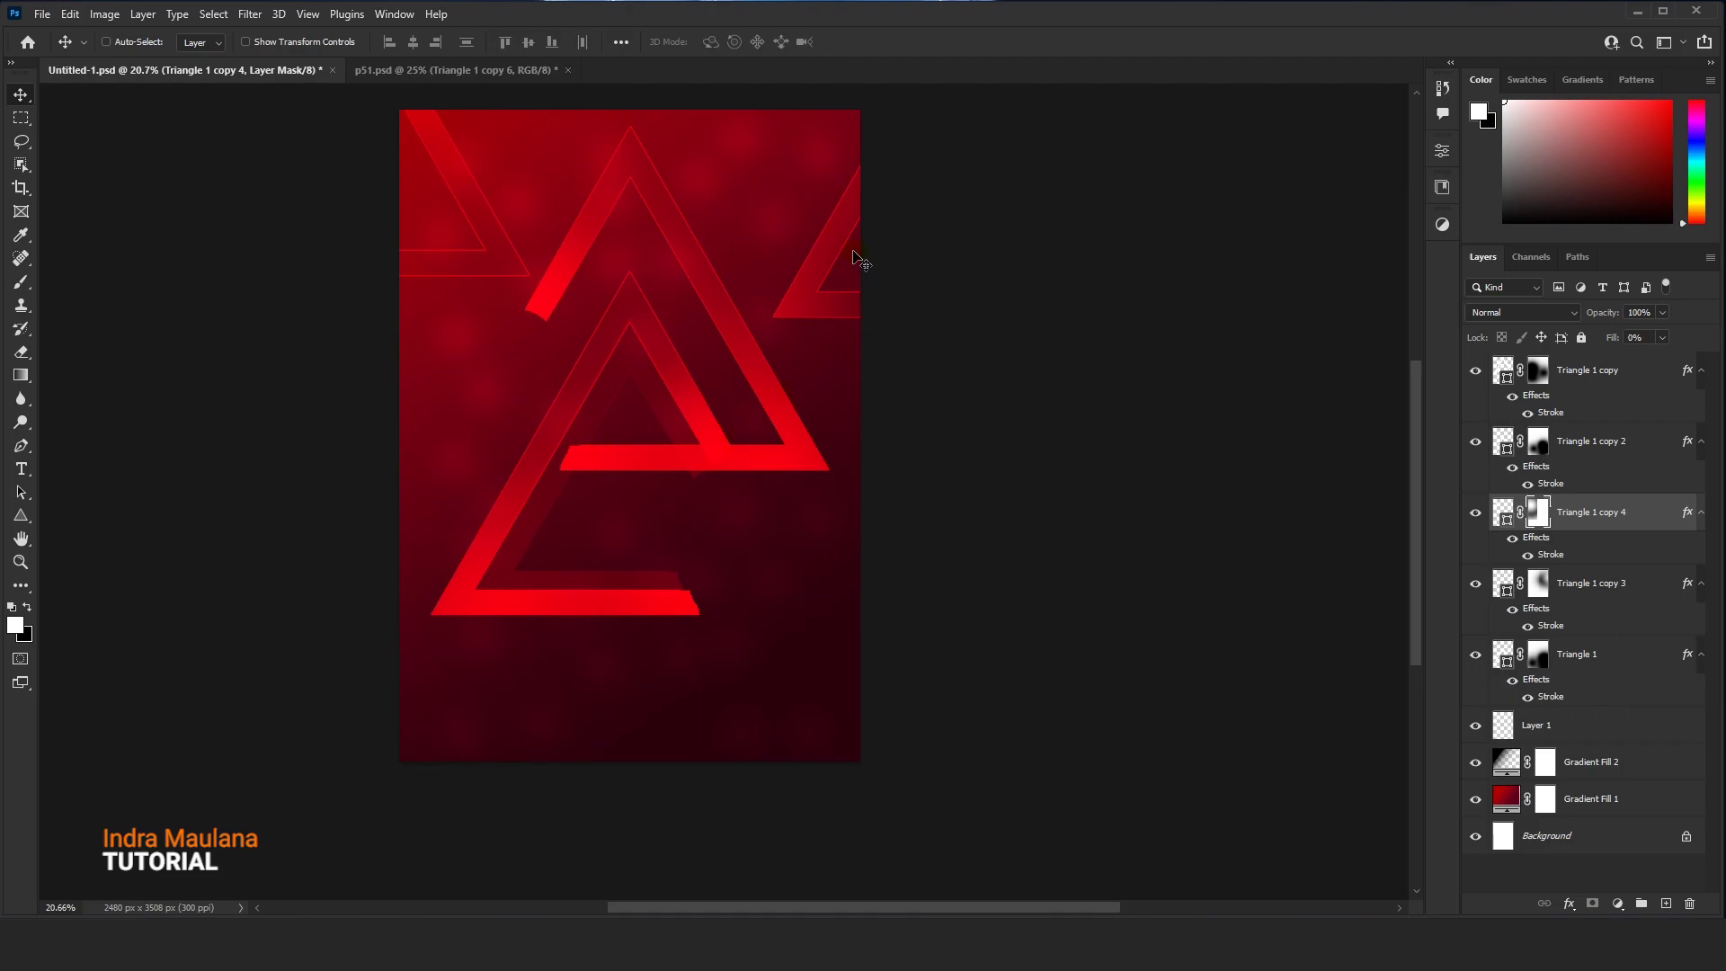
{"action": "left_click_drag", "start_coordinate": [491, 290], "coordinate": [633, 682]}
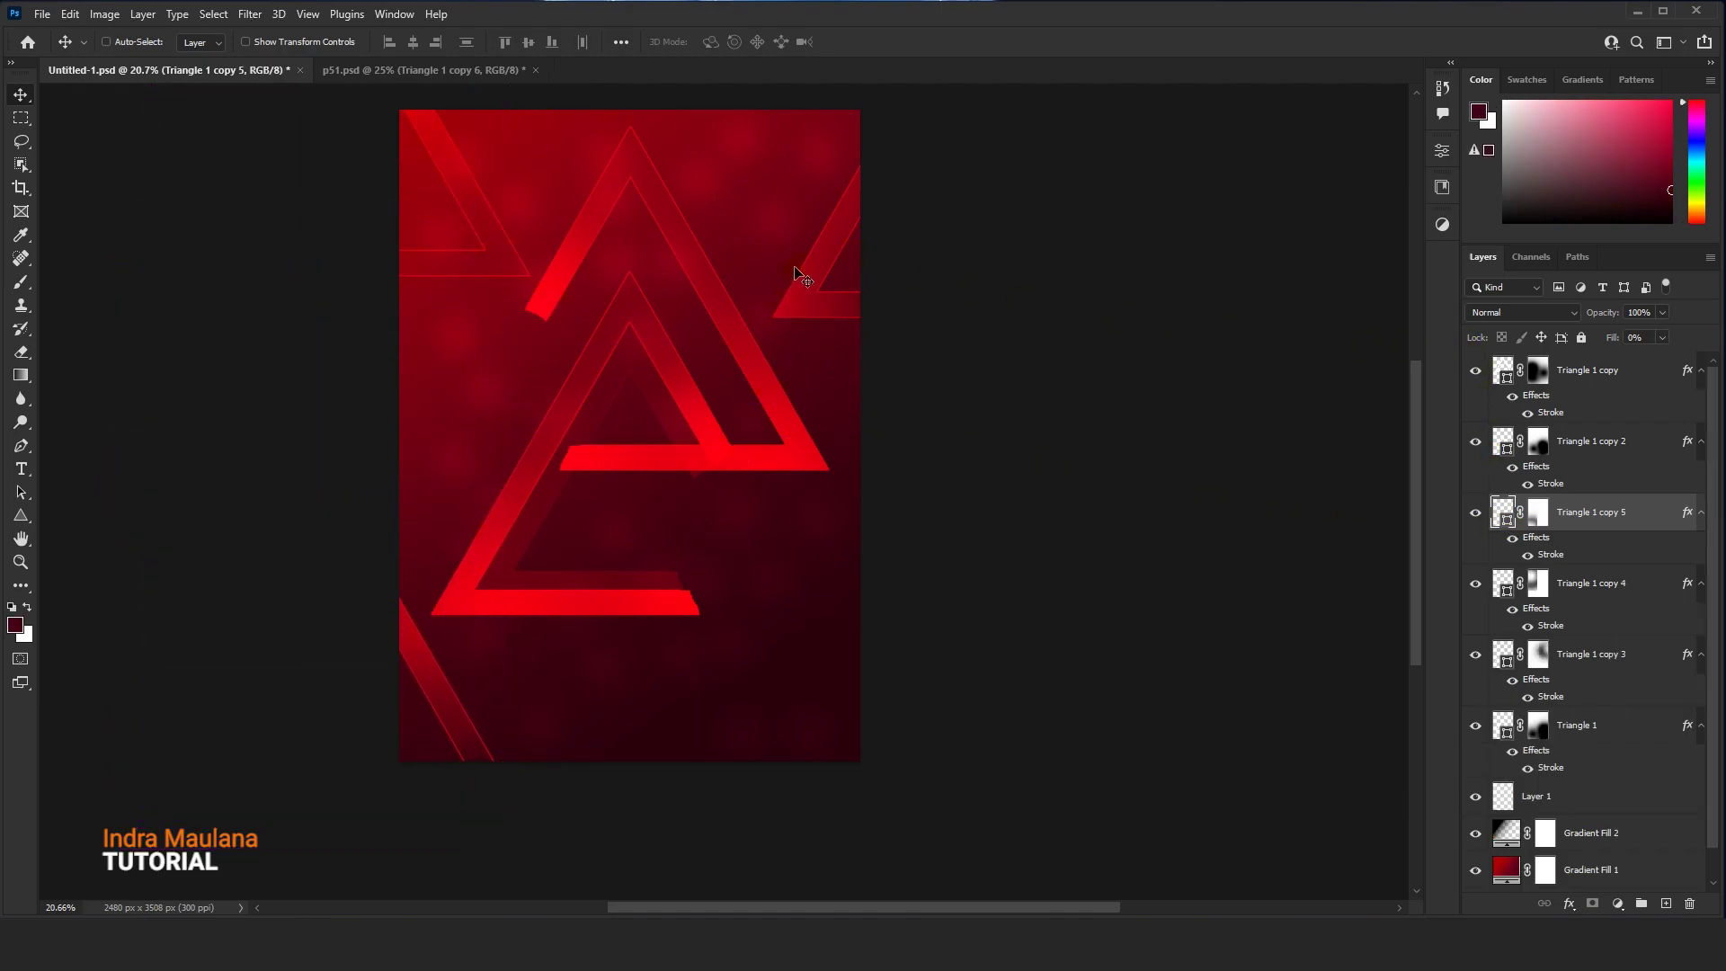
Duplicate the right-edge triangle and place the copy in the canvas's lower right corner with its tip showing
{"action": "left_click", "coordinate": [1547, 593]}
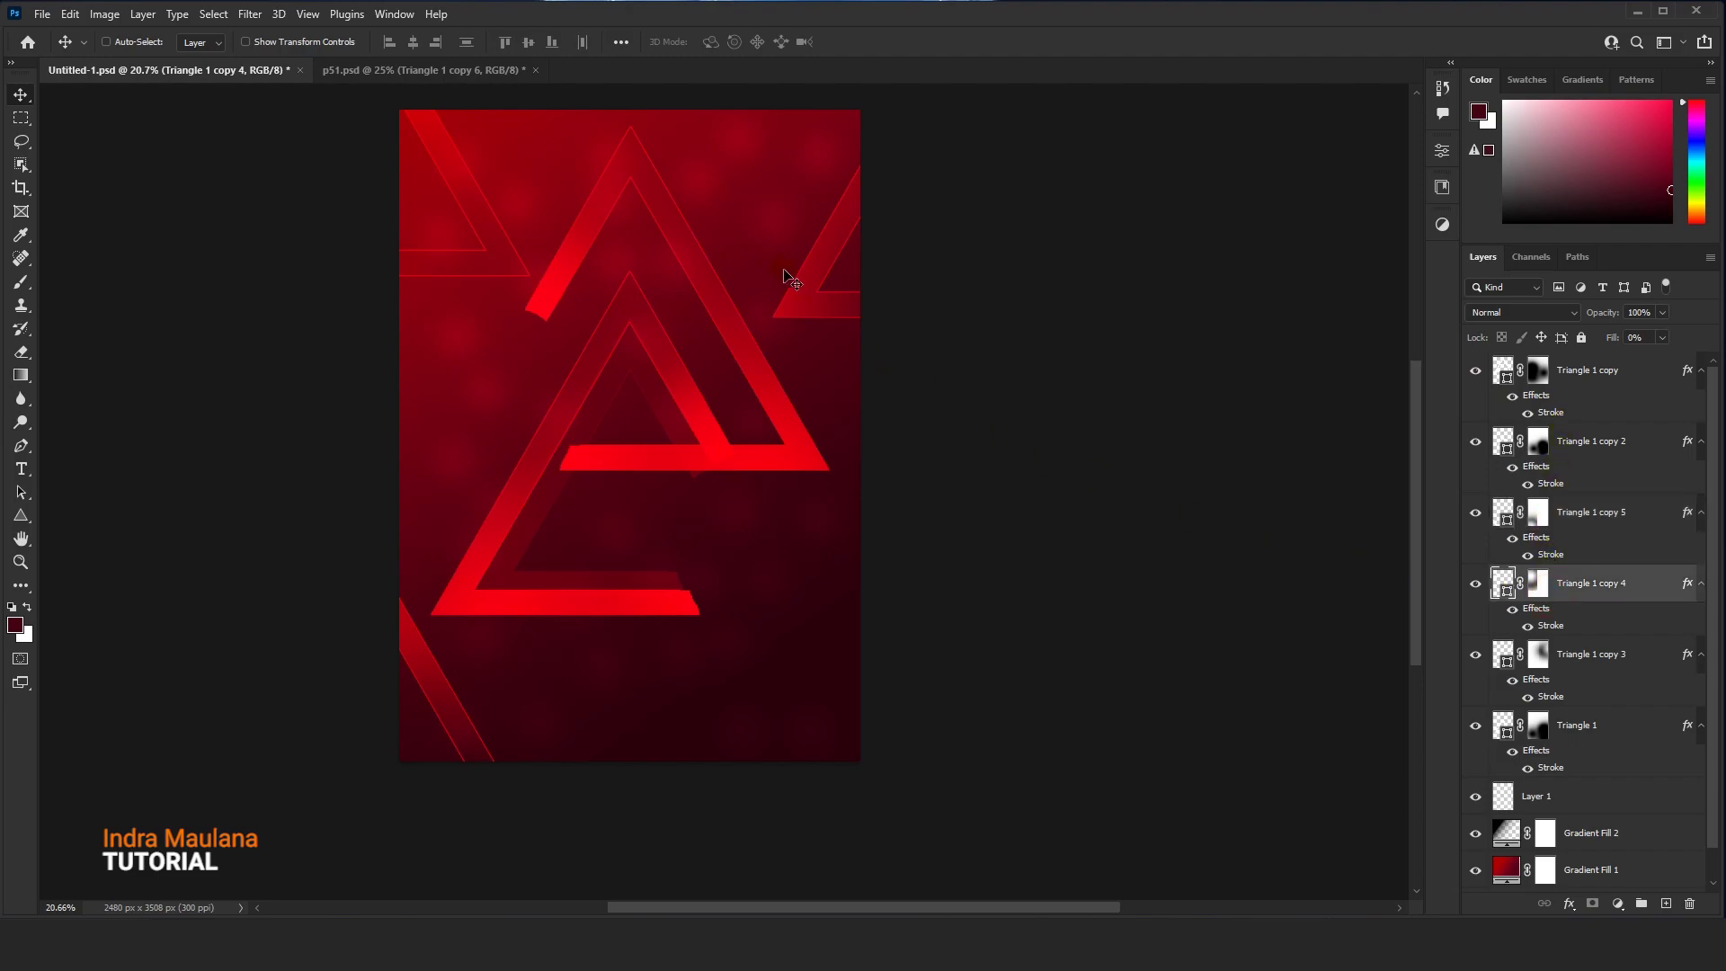
{"action": "left_click", "coordinate": [1583, 653]}
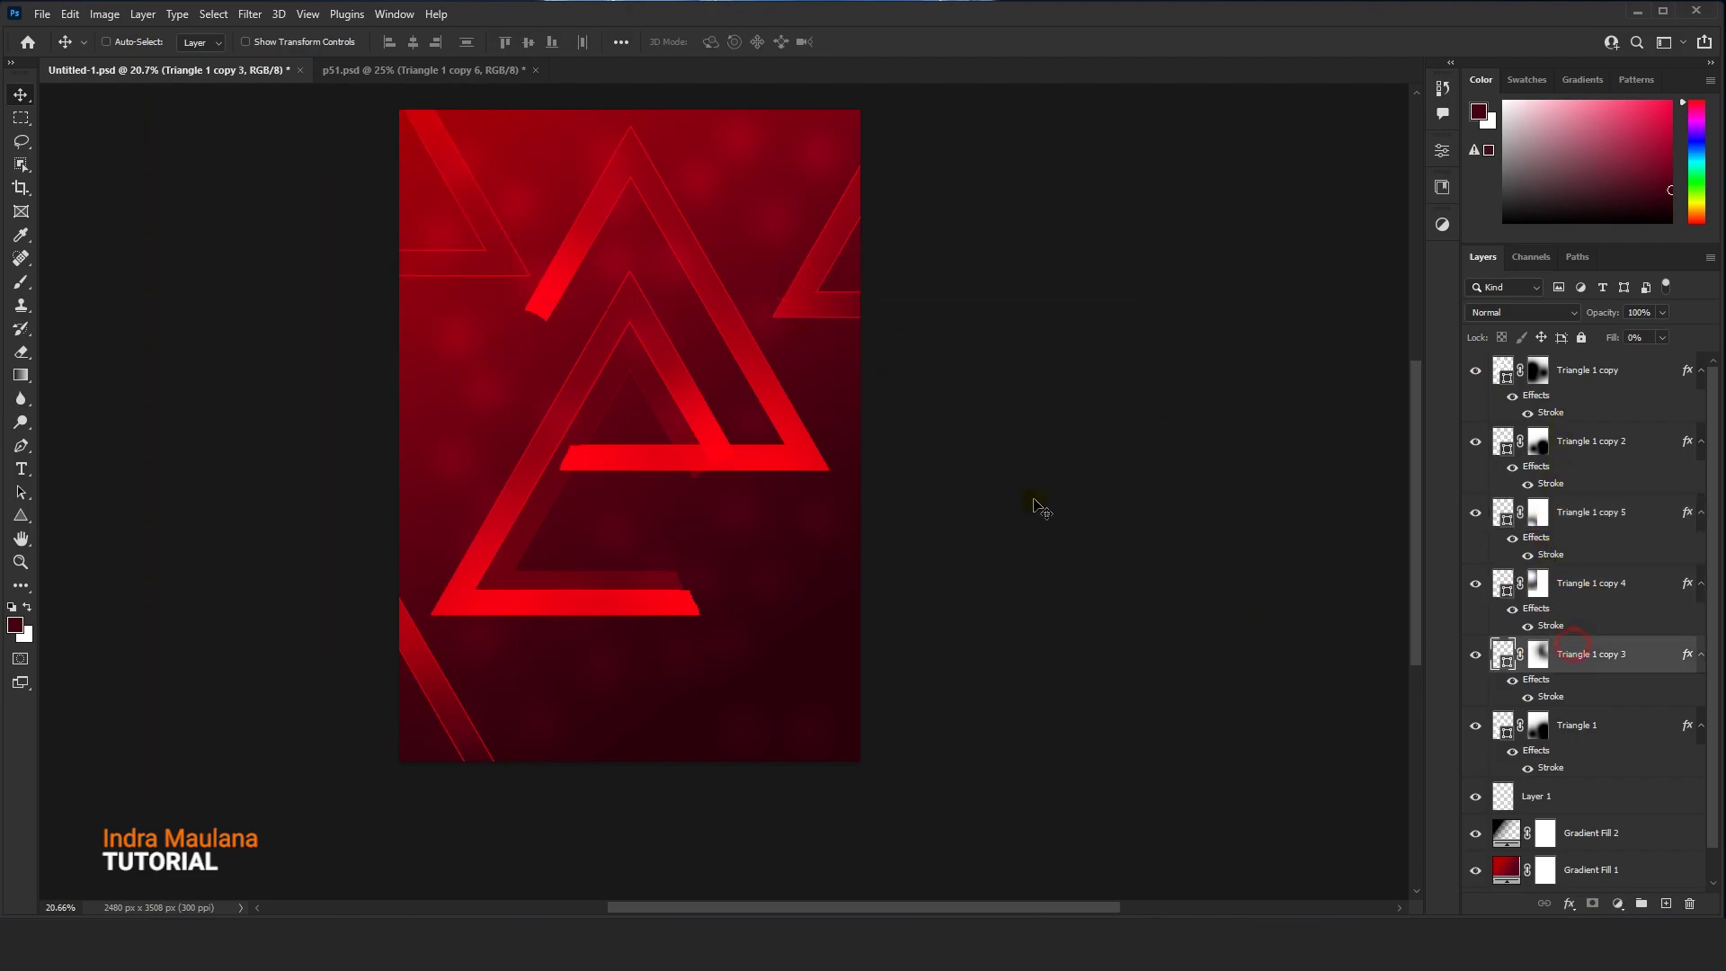
{"action": "left_click_drag", "start_coordinate": [788, 267], "coordinate": [817, 618]}
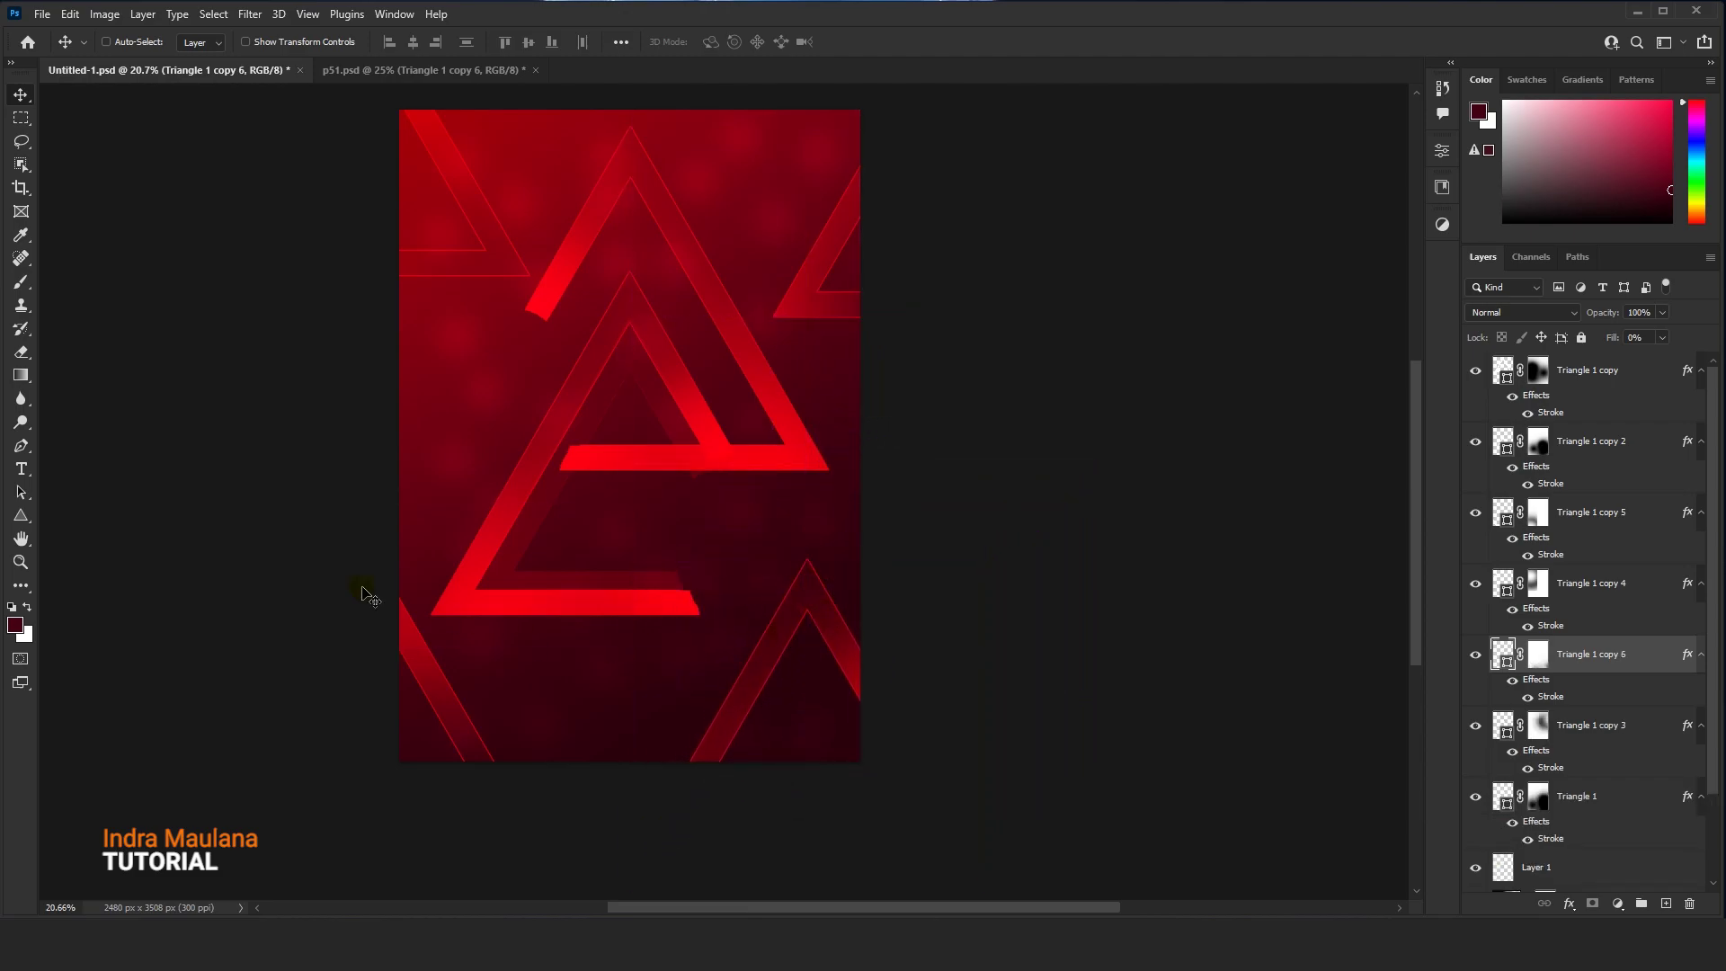
Paint black on the lower right triangle's layer mask beside its left leg to brighten that leg's red glow
{"action": "left_click", "coordinate": [21, 282]}
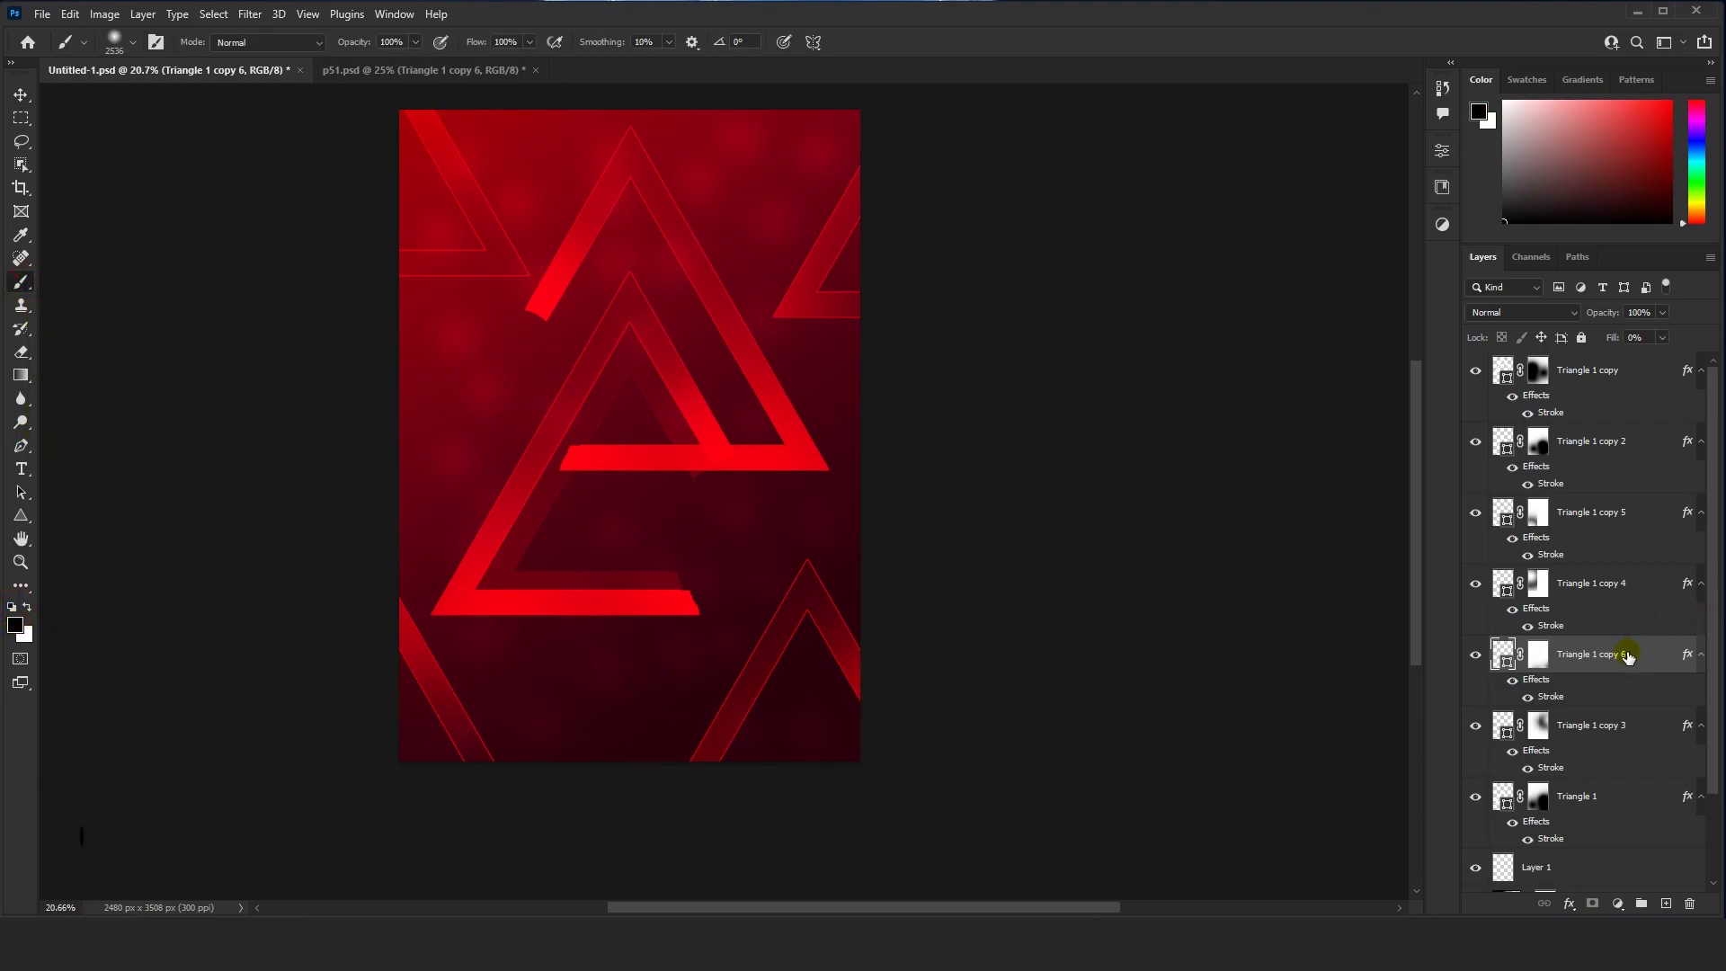
{"action": "left_click", "coordinate": [1539, 655]}
{"action": "key", "text": "x"}
{"action": "key", "text": "x"}
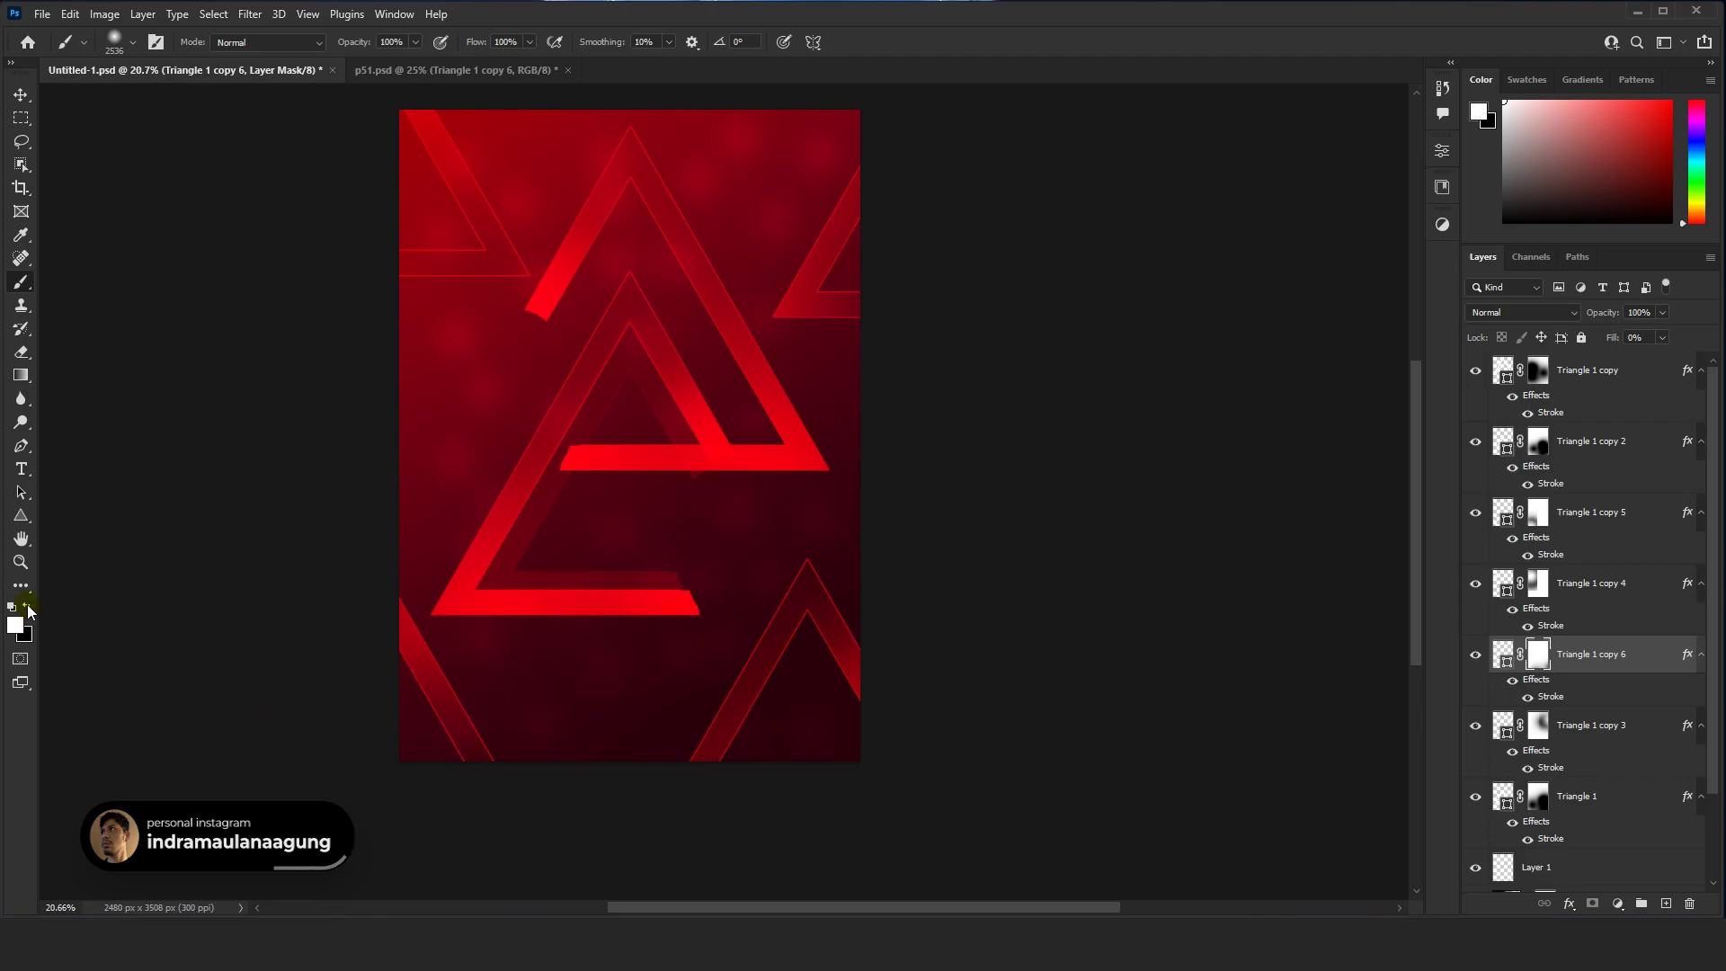
{"action": "mouse_move", "coordinate": [647, 628]}
{"action": "left_mouse_down"}
{"action": "mouse_move", "coordinate": [524, 722]}
{"action": "mouse_move", "coordinate": [619, 716]}
{"action": "left_mouse_up"}
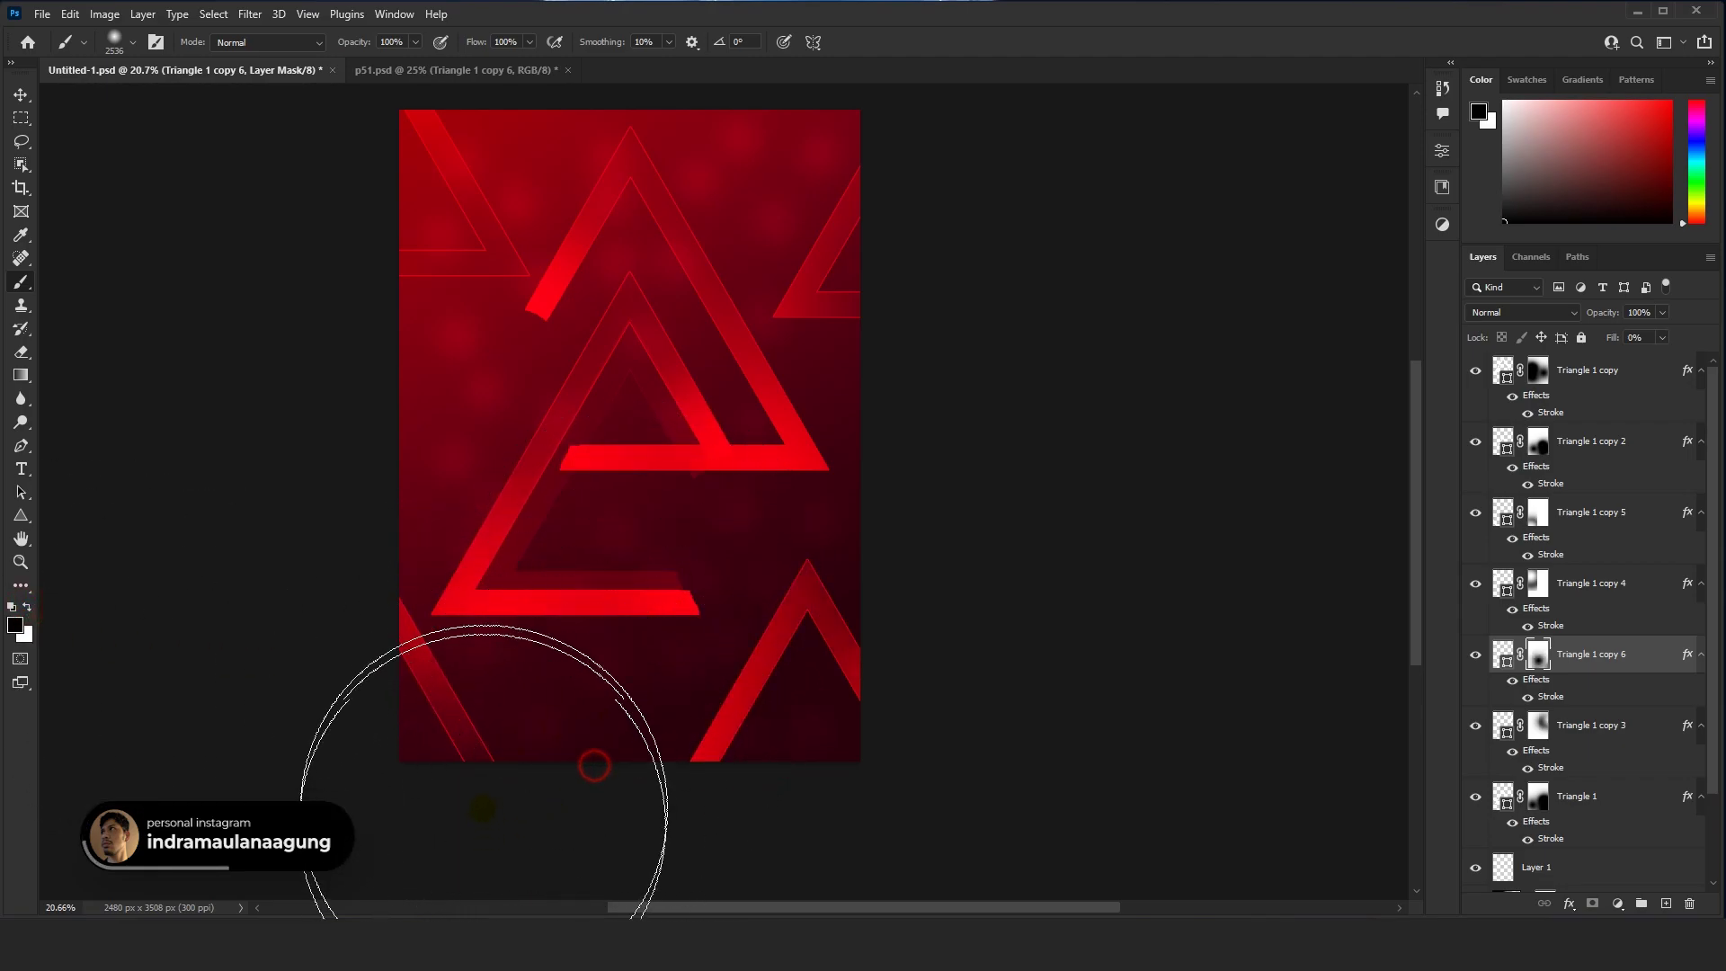
{"action": "left_click", "coordinate": [19, 93]}
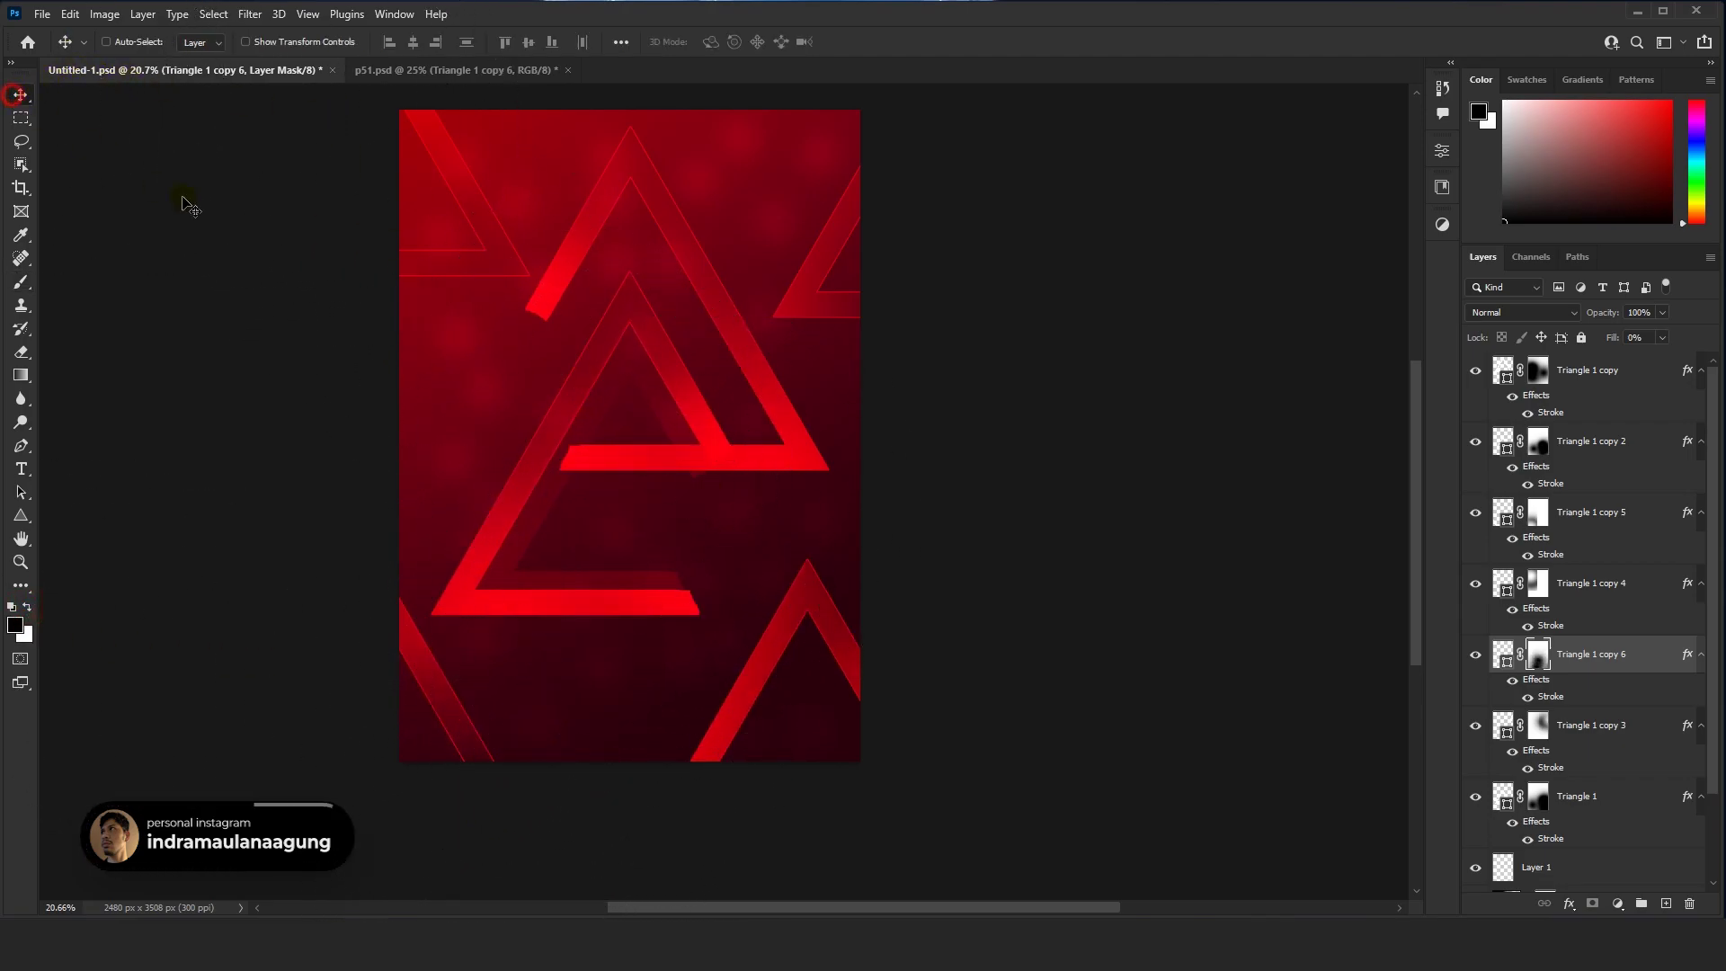
Add a new empty layer above the topmost triangle layer
{"action": "scroll", "coordinate": [589, 300], "scroll_direction": "up", "scroll_amount": 1}
{"action": "left_click_drag", "start_coordinate": [594, 309], "coordinate": [597, 307]}
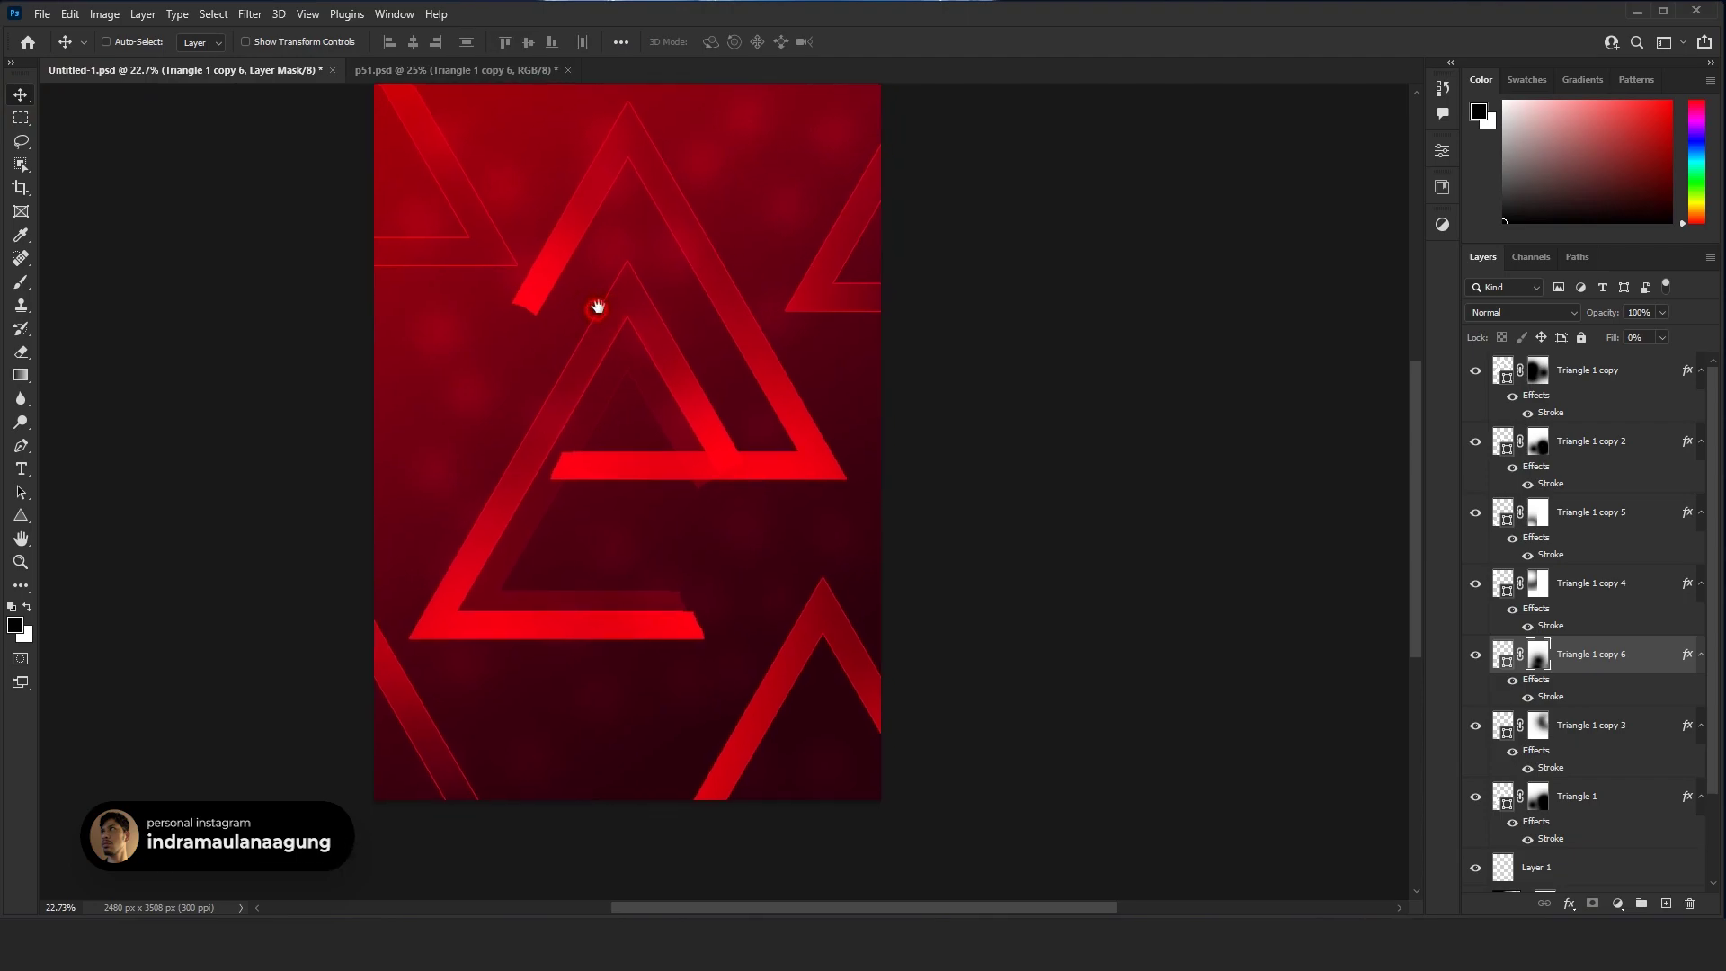
{"action": "left_click_drag", "start_coordinate": [605, 242], "coordinate": [614, 245]}
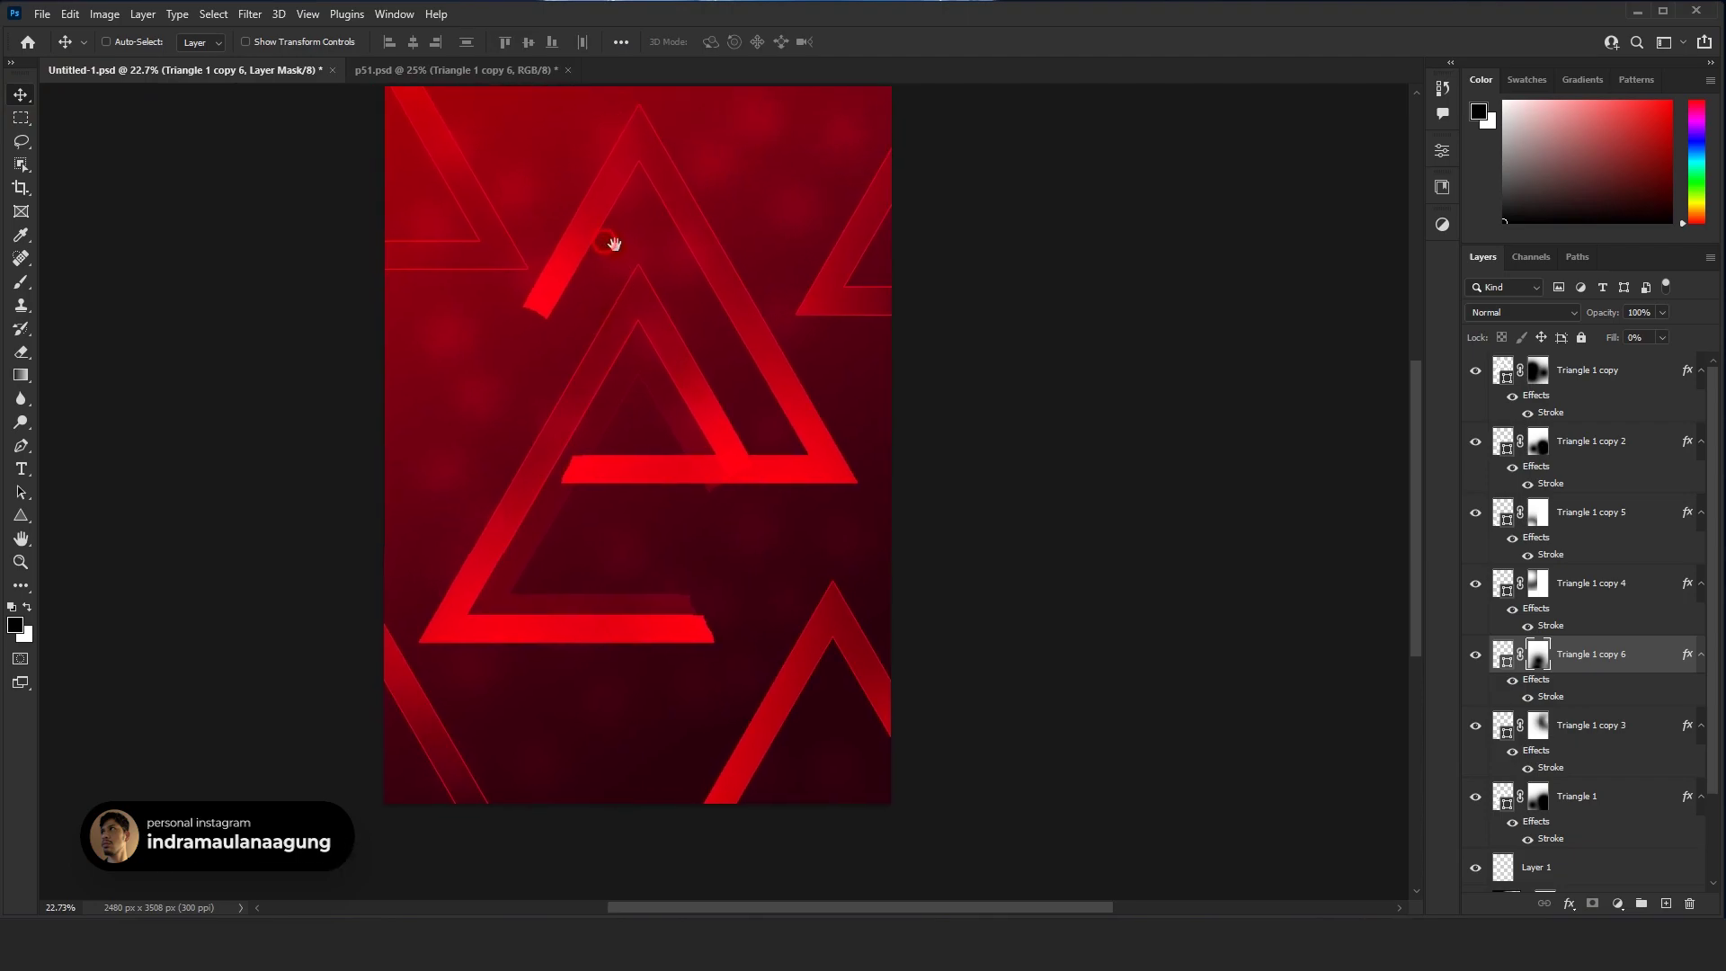
{"action": "left_click", "coordinate": [1606, 405]}
{"action": "left_click", "coordinate": [1600, 431]}
{"action": "left_click", "coordinate": [1593, 381]}
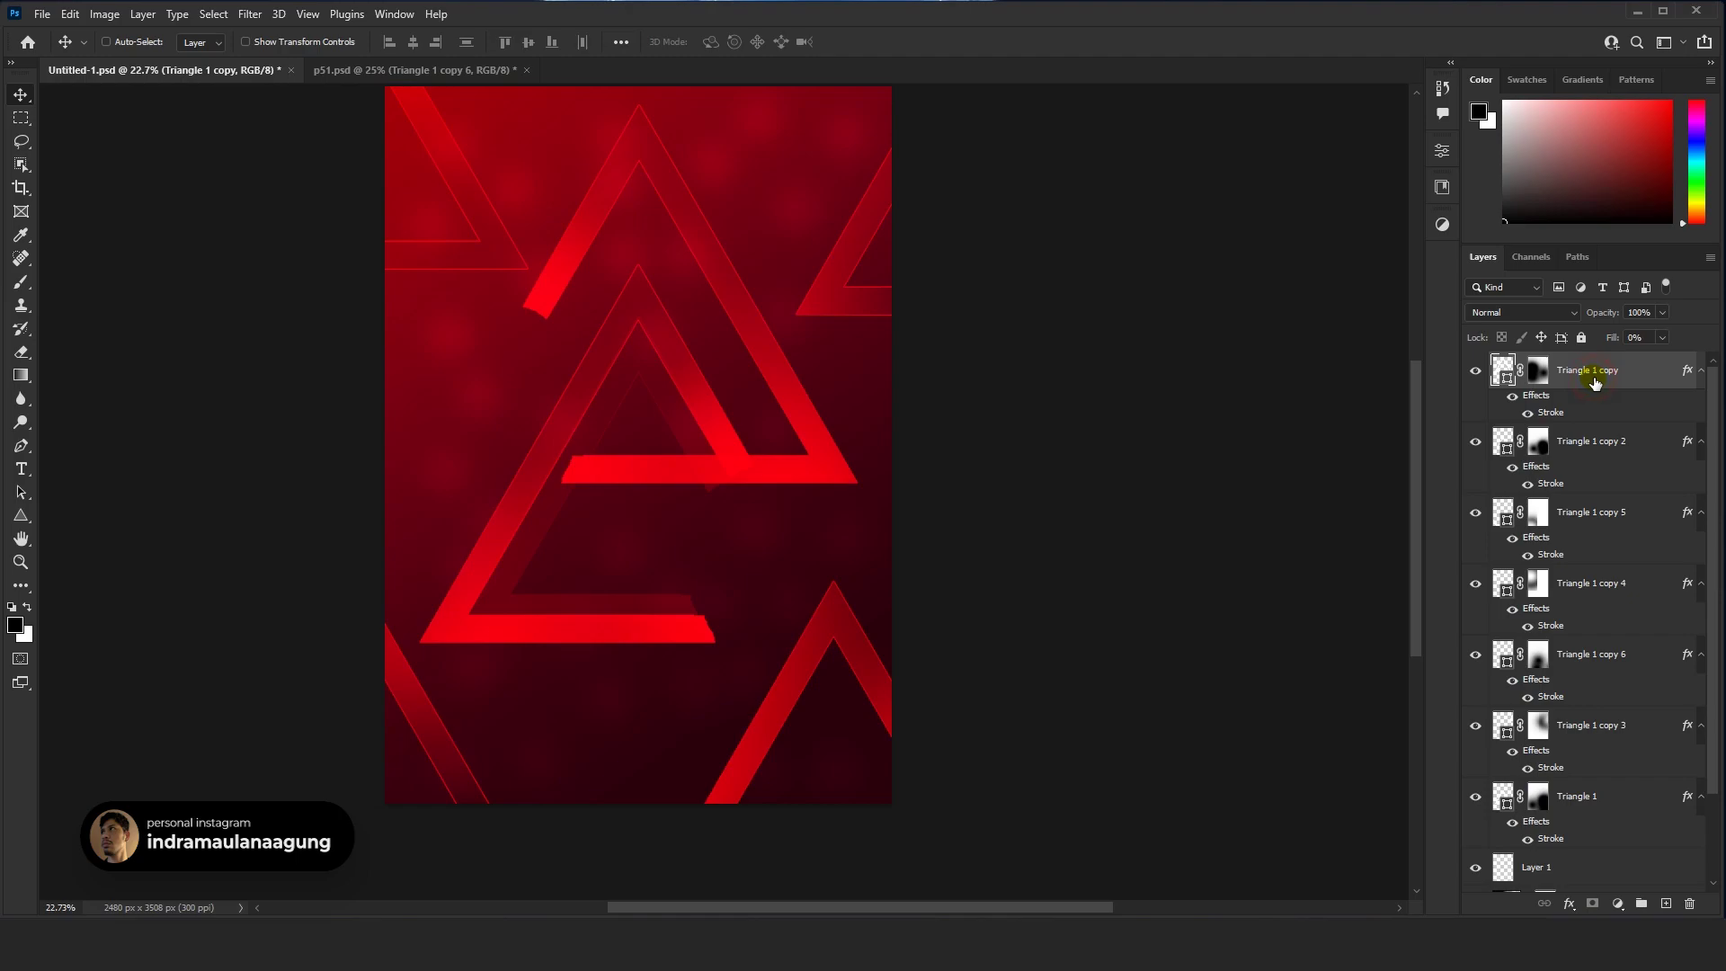
{"action": "left_click", "coordinate": [1665, 902]}
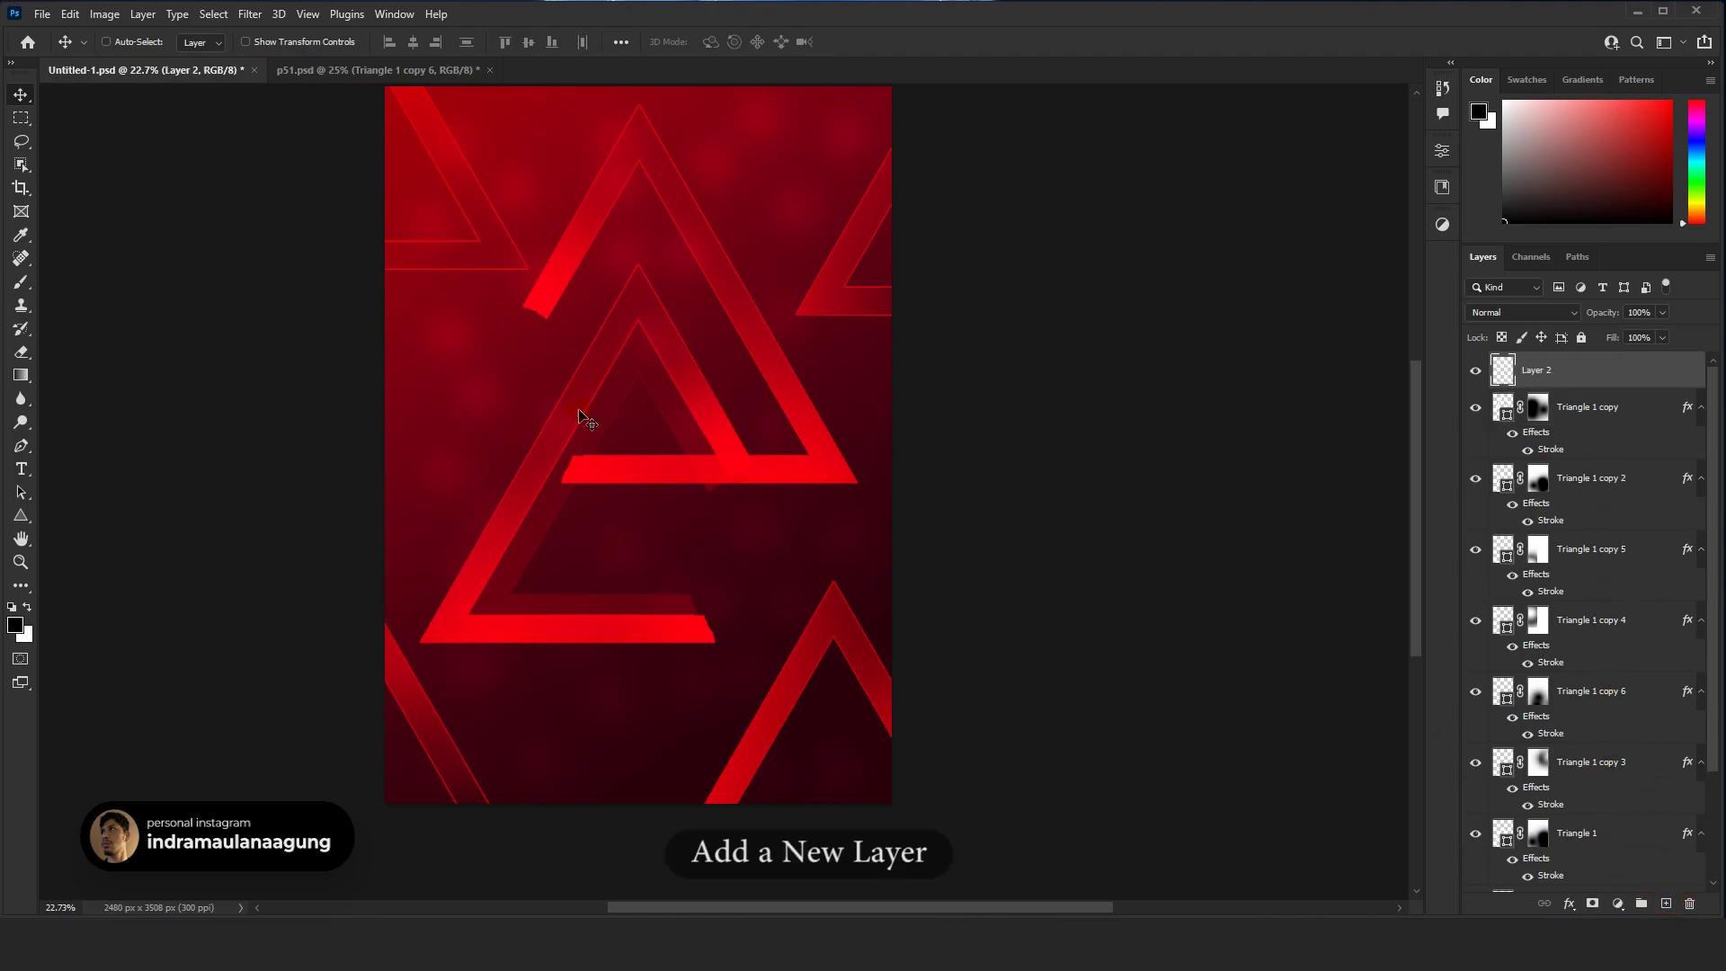
Reduce the soft brush to 400 px and choose a bright orange foreground color for the new layer
{"action": "left_click", "coordinate": [21, 281]}
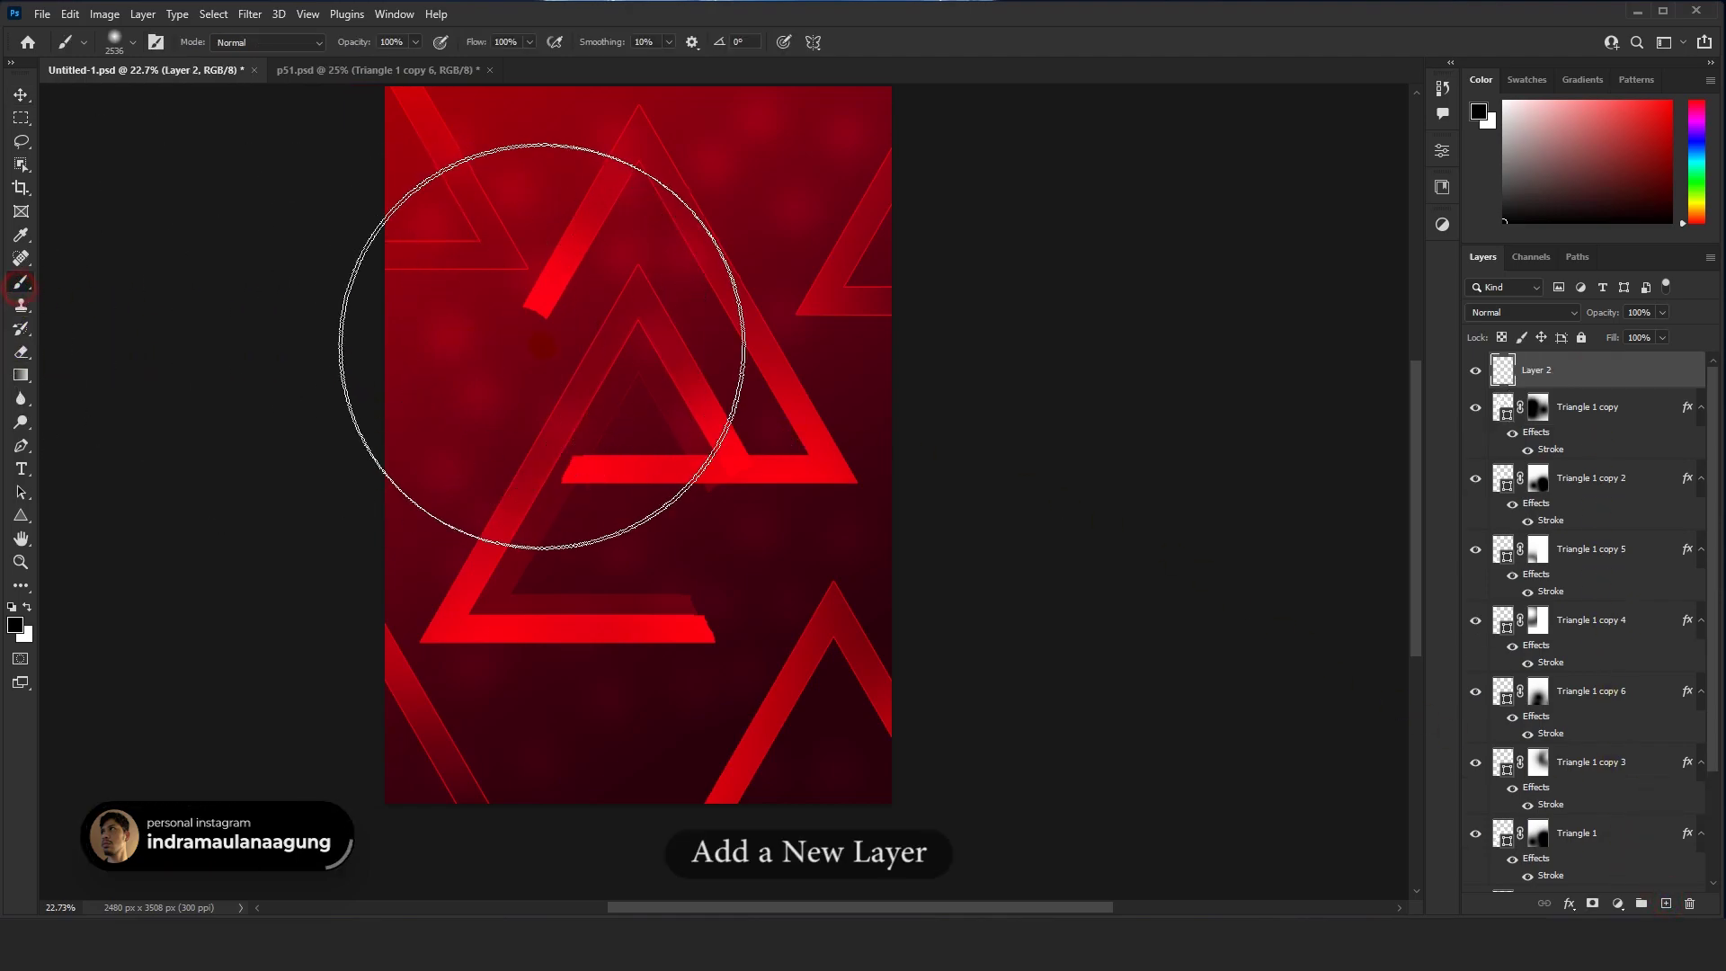
{"action": "key", "text": "bracketleft"}
{"action": "key", "text": "bracketleft"}
{"action": "key", "text": "bracketleft"}
{"action": "key", "text": "bracketleft"}
{"action": "key", "text": "bracketleft"}
{"action": "key", "text": "bracketleft"}
{"action": "key", "text": "bracketleft"}
{"action": "key", "text": "bracketleft"}
{"action": "key", "text": "bracketleft"}
{"action": "key", "text": "bracketleft"}
{"action": "key", "text": "bracketleft"}
{"action": "key", "text": "bracketleft"}
{"action": "key", "text": "bracketleft"}
{"action": "key", "text": "bracketleft"}
{"action": "key", "text": "bracketleft"}
{"action": "key", "text": "bracketleft"}
{"action": "key", "text": "bracketleft"}
{"action": "key", "text": "bracketleft"}
{"action": "key", "text": "bracketleft"}
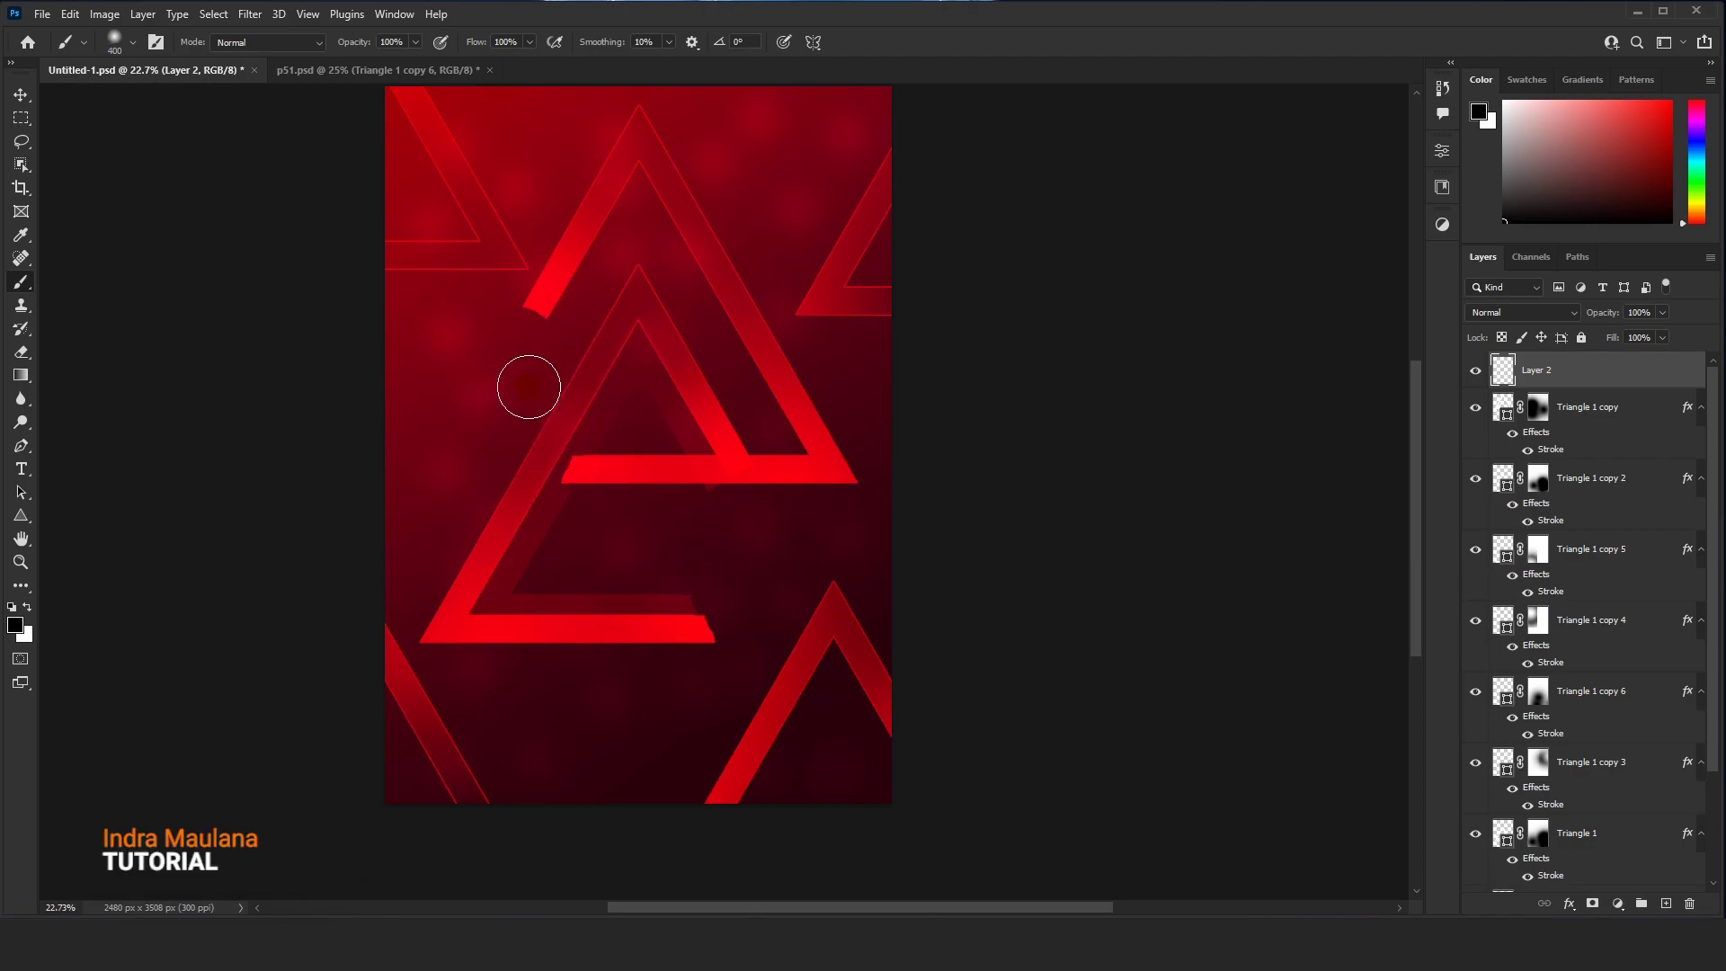
{"action": "left_click_drag", "start_coordinate": [1698, 186], "coordinate": [1698, 213]}
{"action": "left_click", "coordinate": [1672, 98]}
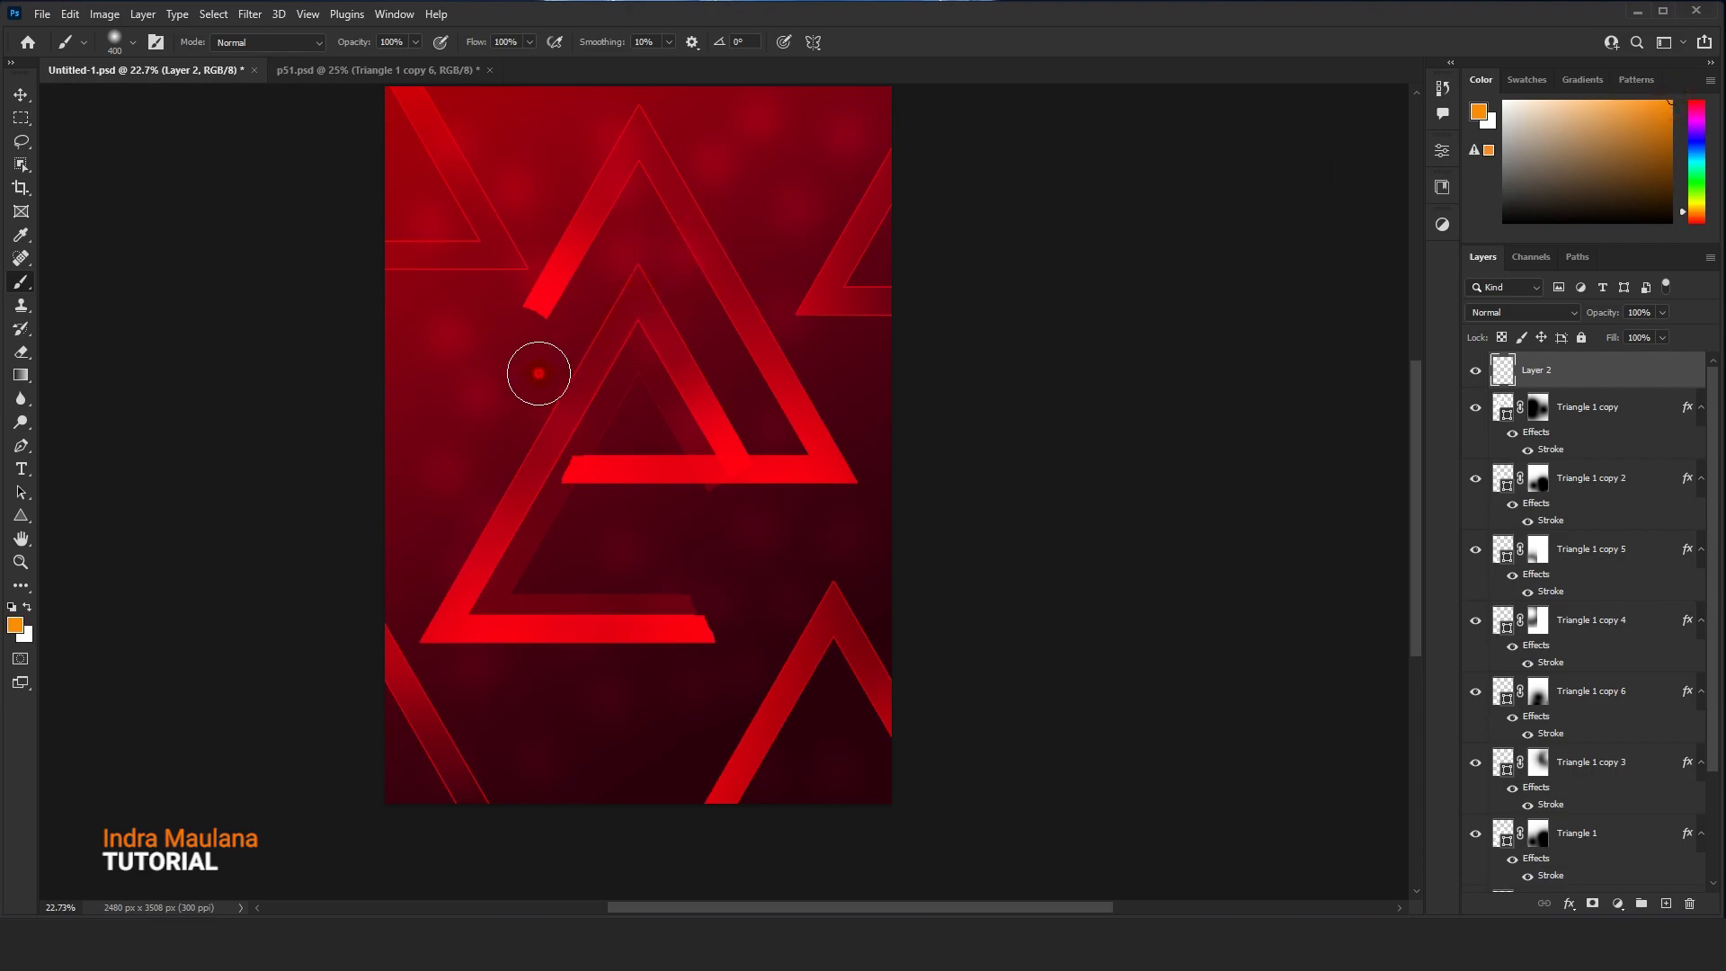
Paint a soft 400 px orange dot left of the triangles with a 200 px dab over its center, and reduce the brush to 150 px
{"action": "left_click", "coordinate": [536, 371]}
{"action": "key", "text": "ctrl+z"}
{"action": "left_click", "coordinate": [499, 380]}
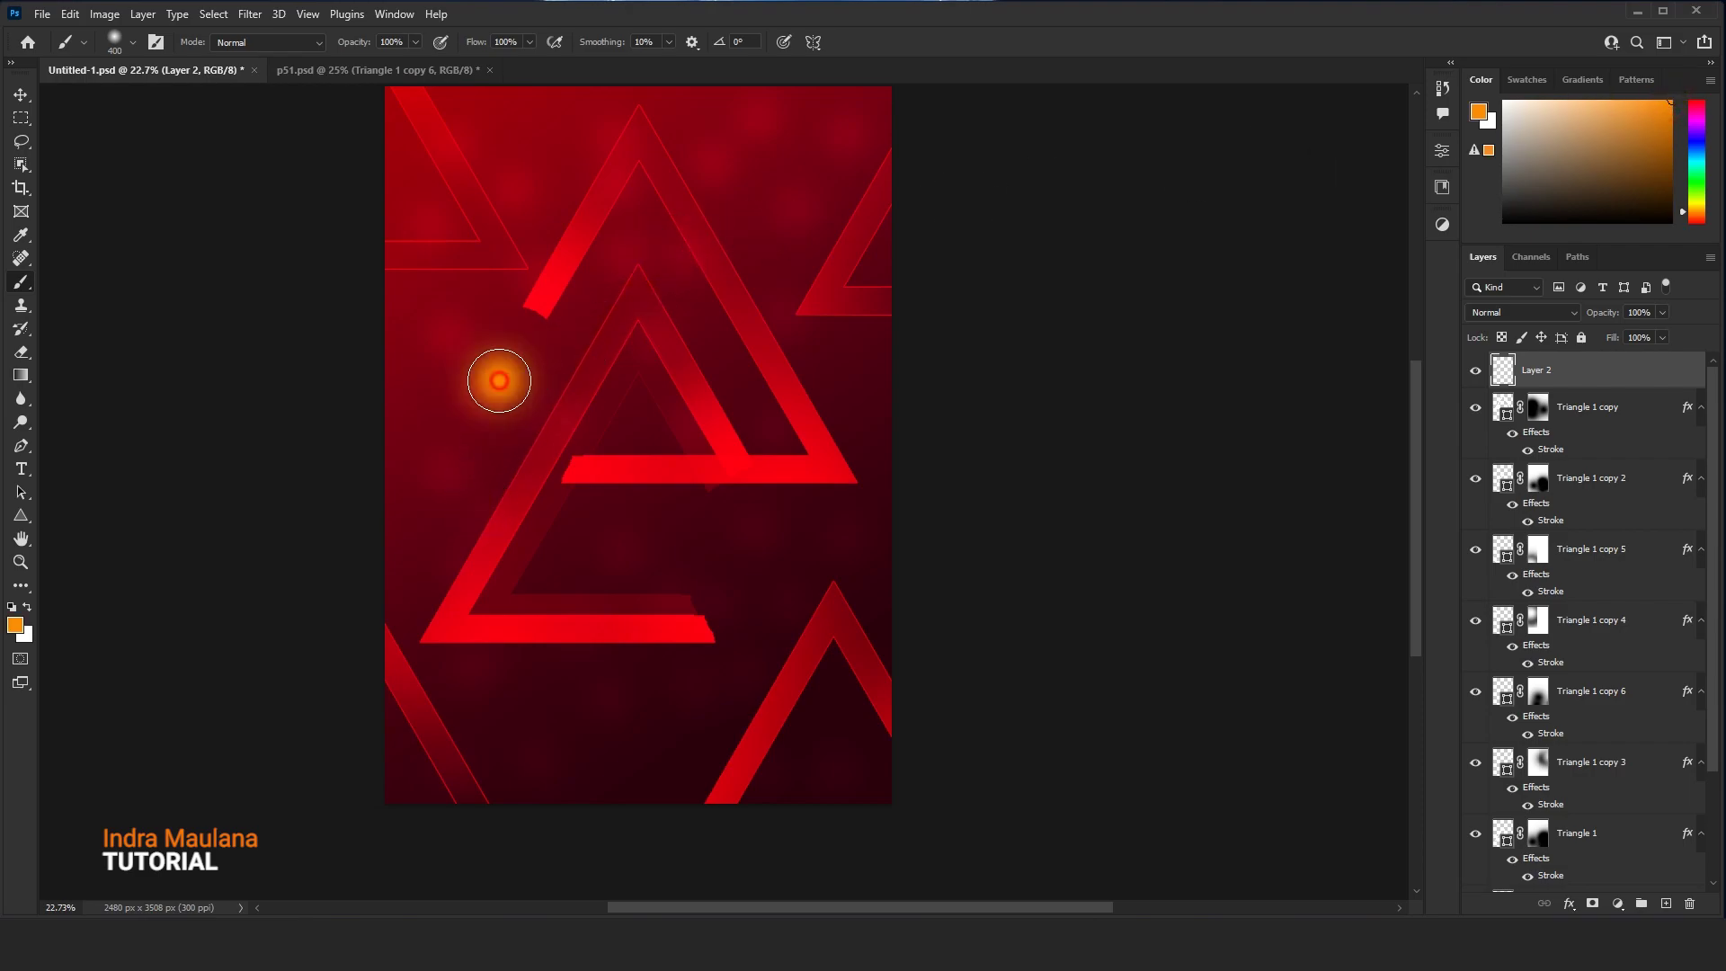
{"action": "key", "text": "bracketleft"}
{"action": "key", "text": "bracketleft"}
{"action": "left_click", "coordinate": [498, 380]}
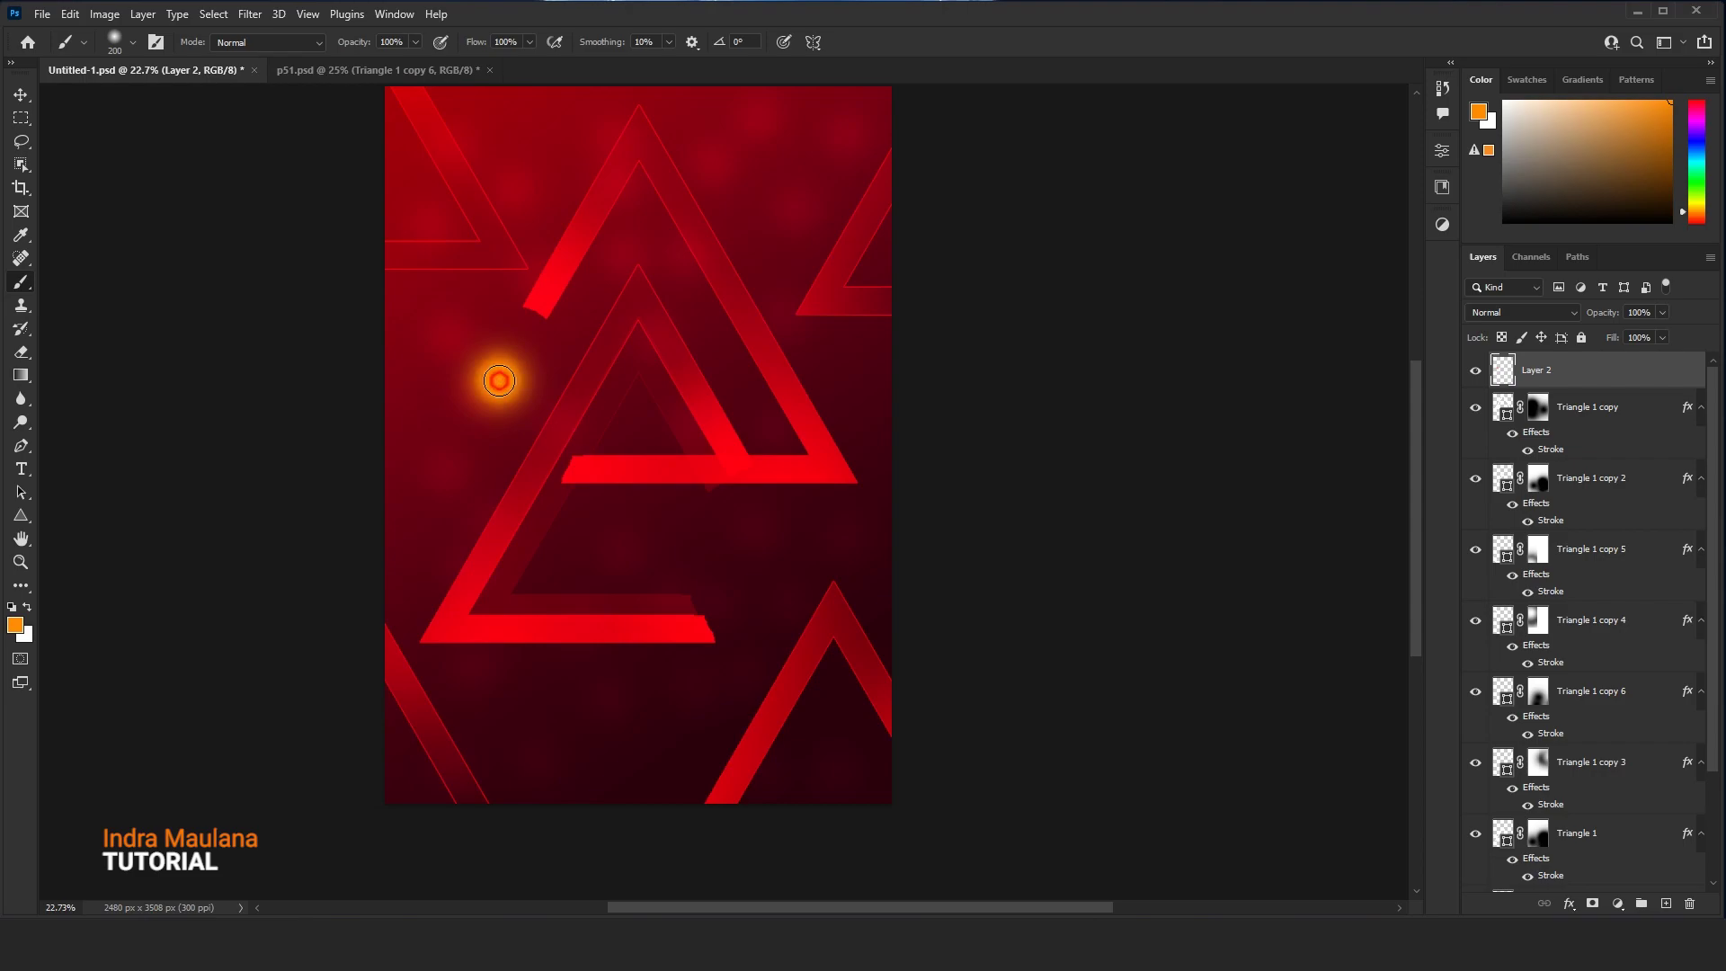
{"action": "key", "text": "bracketleft"}
Free-transform the orange dot into a flat horizontal streak by squashing its height to about 17.6%
{"action": "left_click", "coordinate": [22, 94]}
{"action": "scroll", "coordinate": [595, 360], "scroll_direction": "up", "scroll_amount": 3}
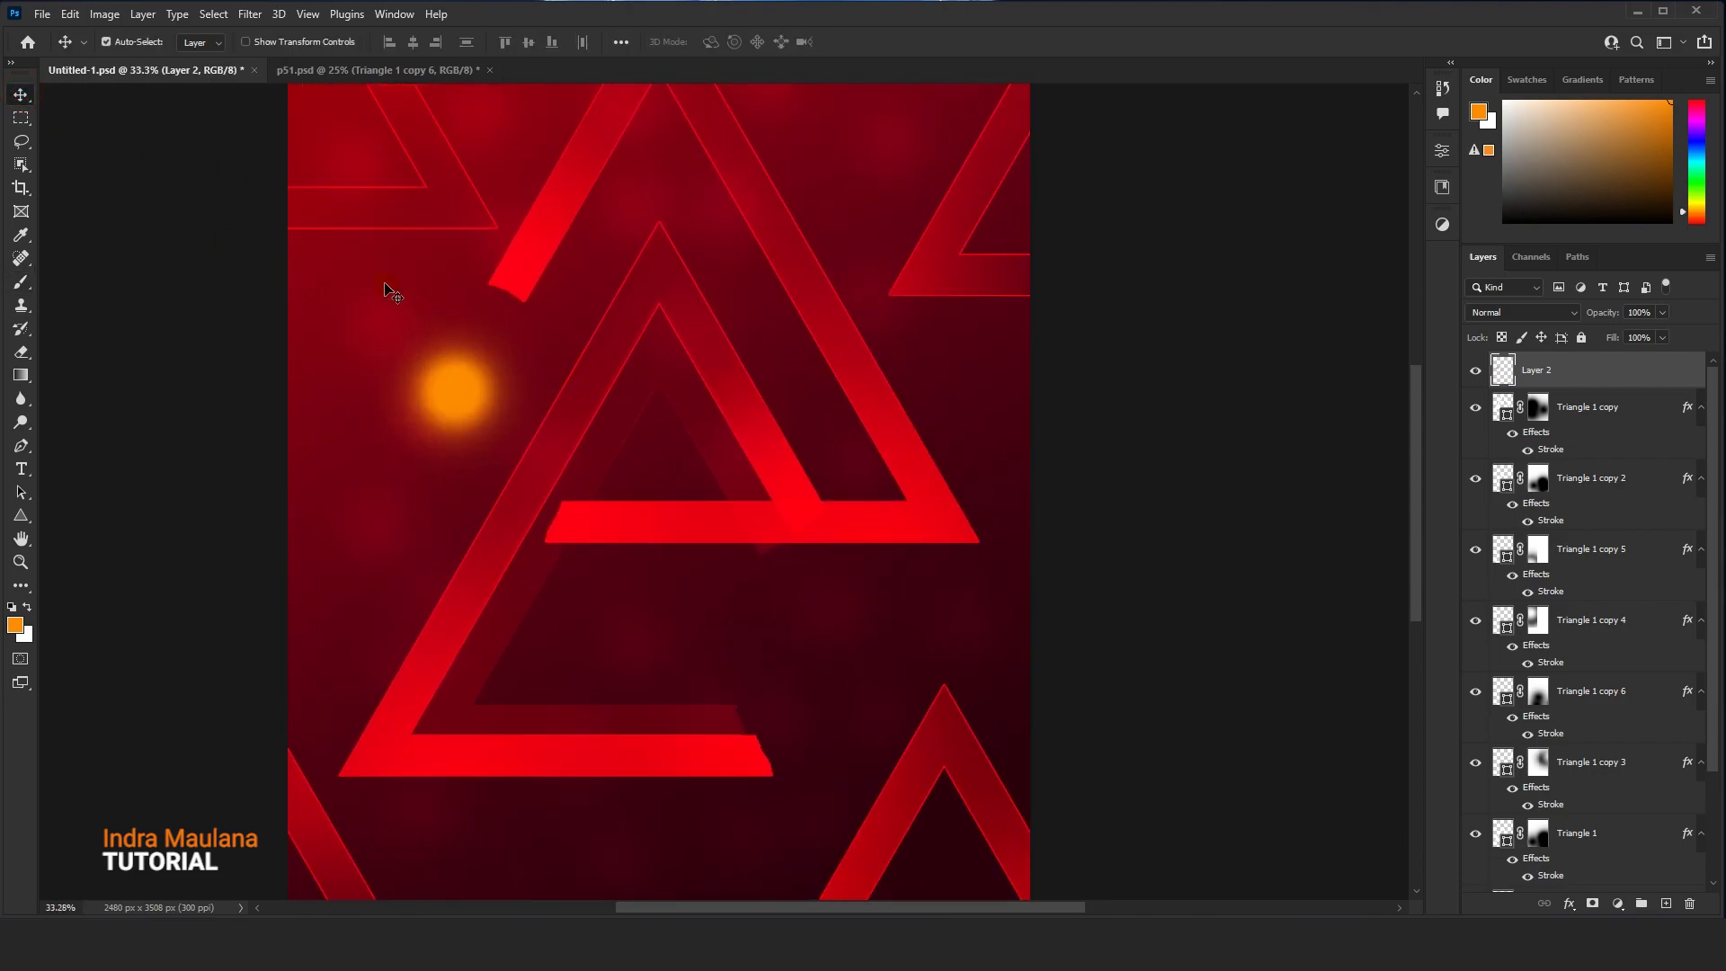
{"action": "scroll", "coordinate": [409, 305], "scroll_direction": "up", "scroll_amount": 2}
{"action": "left_click", "coordinate": [69, 13]}
{"action": "left_click", "coordinate": [256, 393]}
{"action": "left_click_drag", "start_coordinate": [460, 288], "coordinate": [460, 405]}
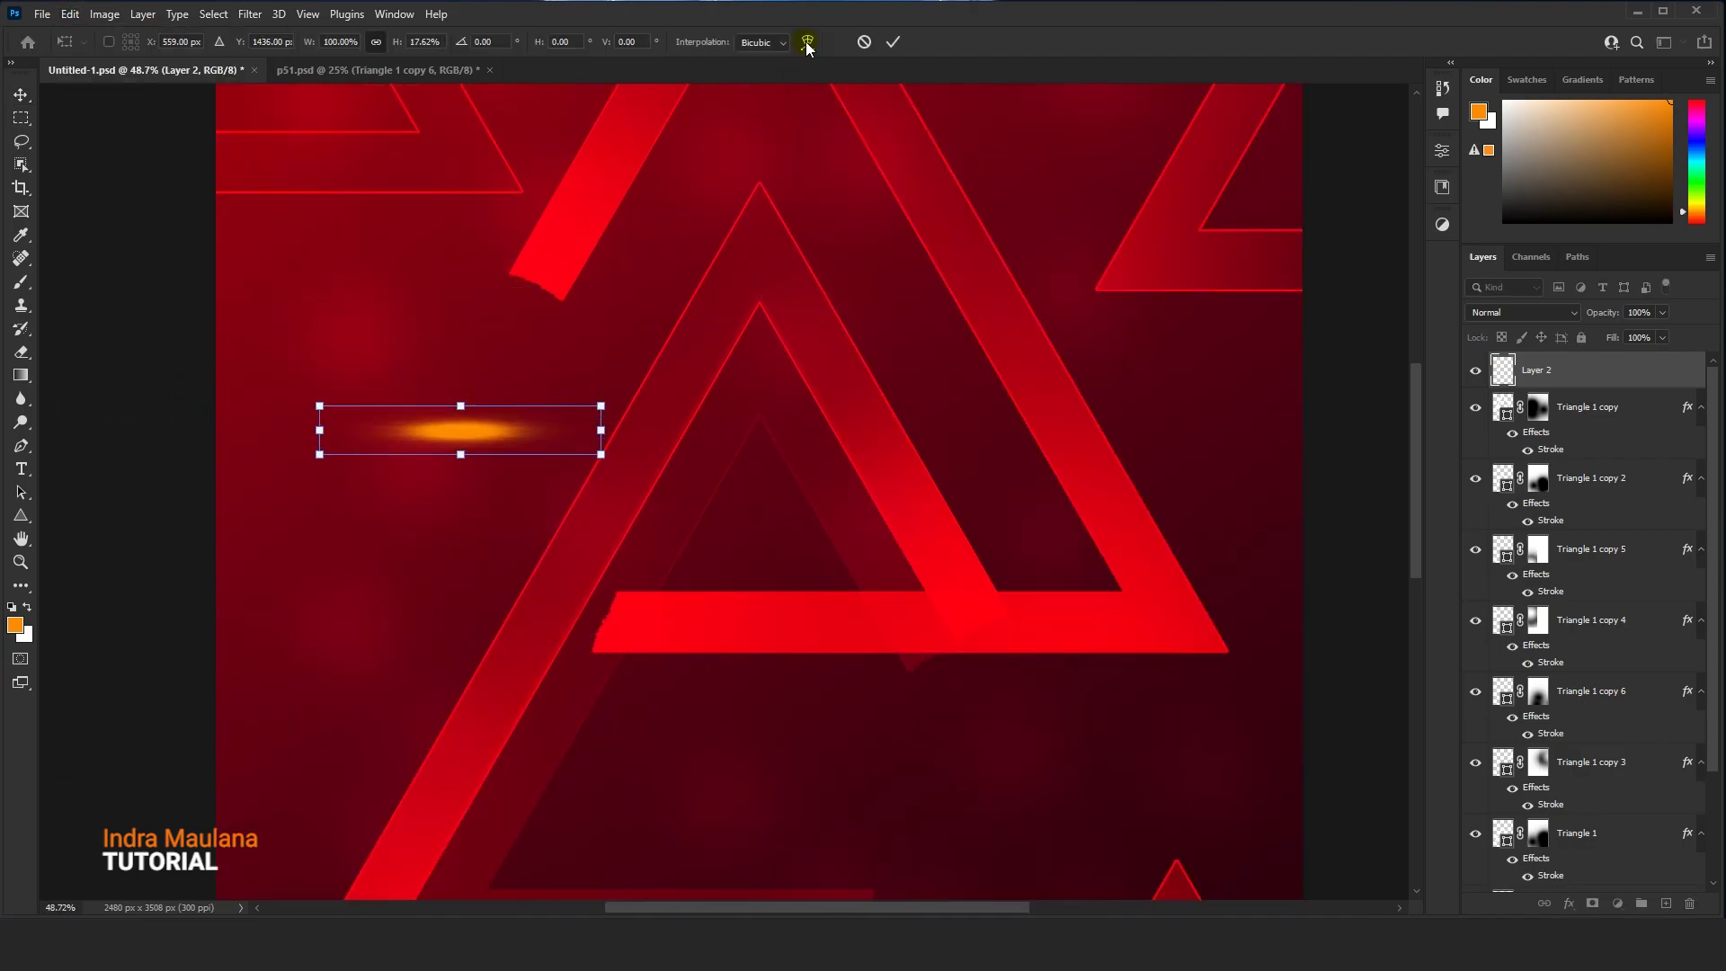
Warp the flattened orange streak into an arched, tapered crescent and apply the transformation
{"action": "left_click", "coordinate": [810, 42]}
{"action": "left_click", "coordinate": [811, 41]}
{"action": "left_click", "coordinate": [808, 42]}
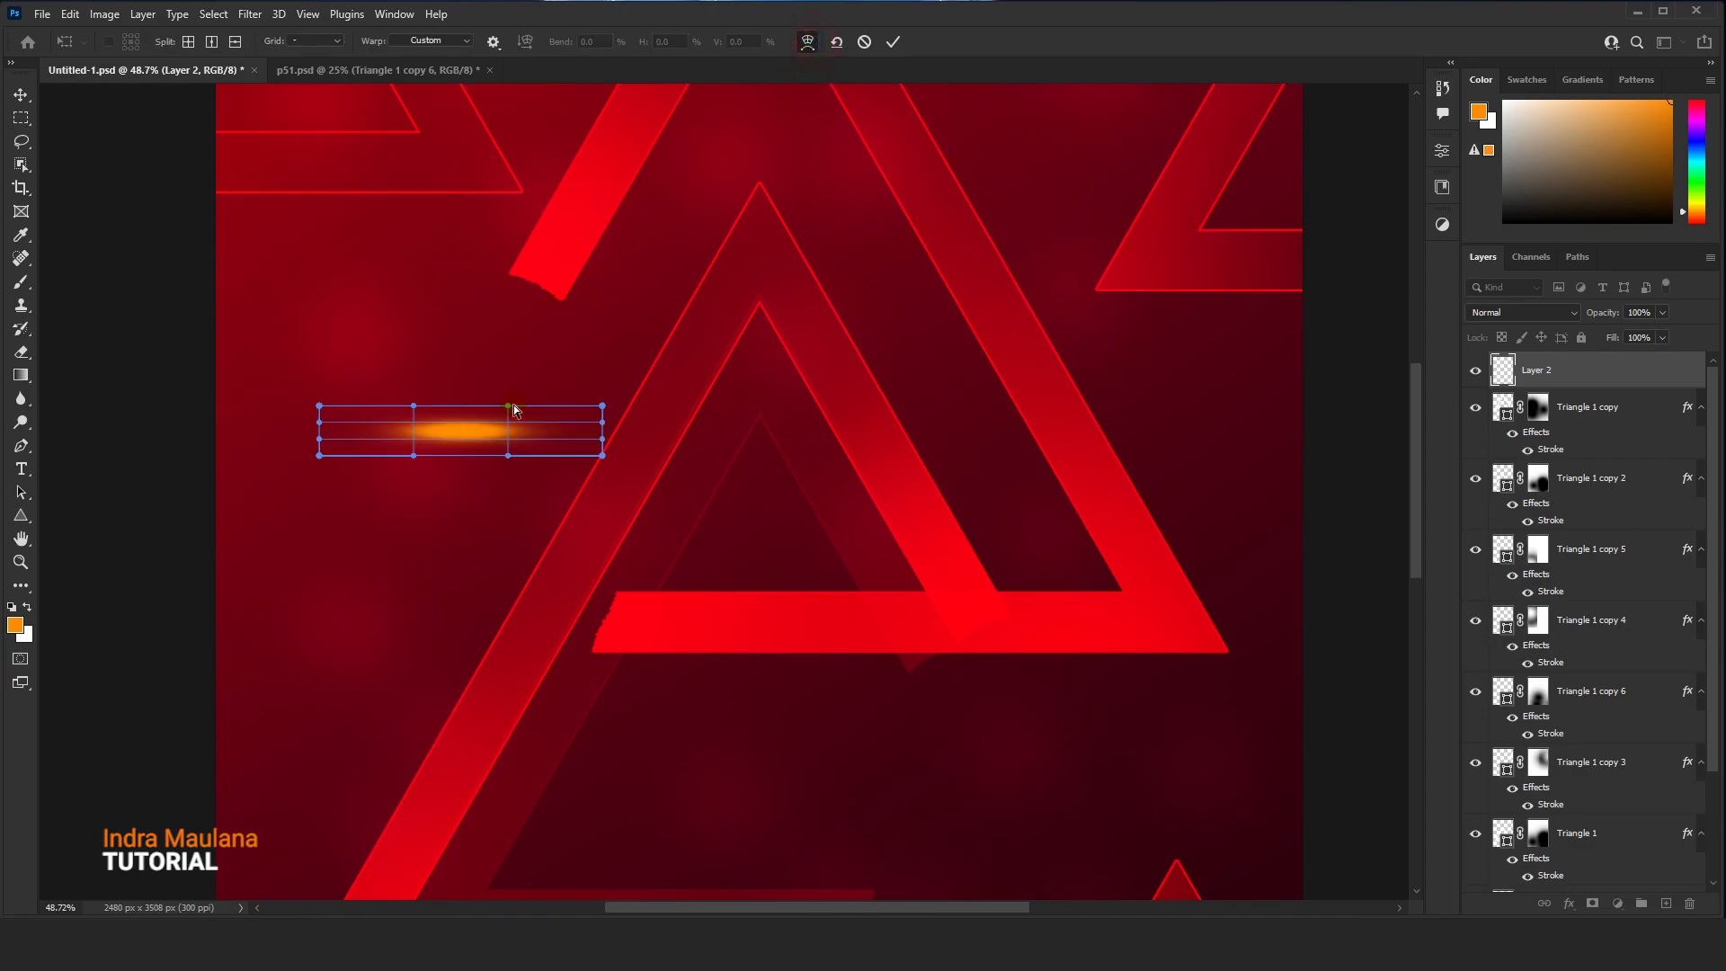
{"action": "left_click_drag", "start_coordinate": [509, 424], "coordinate": [512, 297]}
{"action": "left_click_drag", "start_coordinate": [414, 411], "coordinate": [419, 289]}
{"action": "left_click_drag", "start_coordinate": [509, 456], "coordinate": [511, 350]}
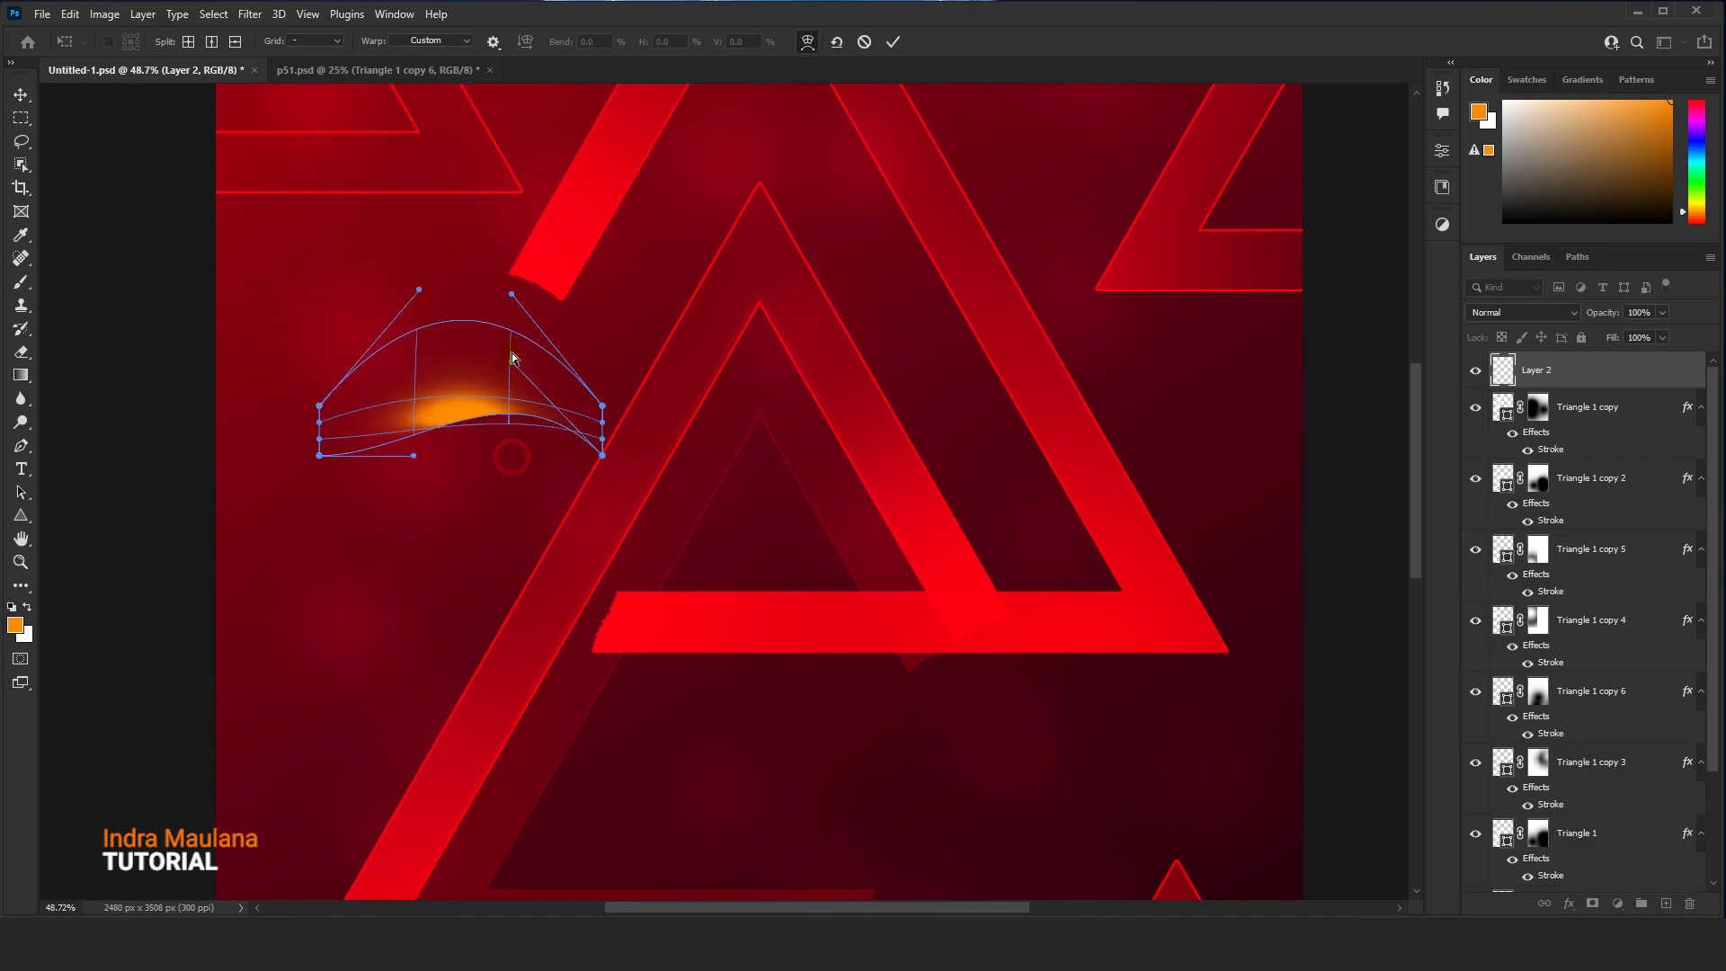
{"action": "left_click_drag", "start_coordinate": [415, 429], "coordinate": [423, 399]}
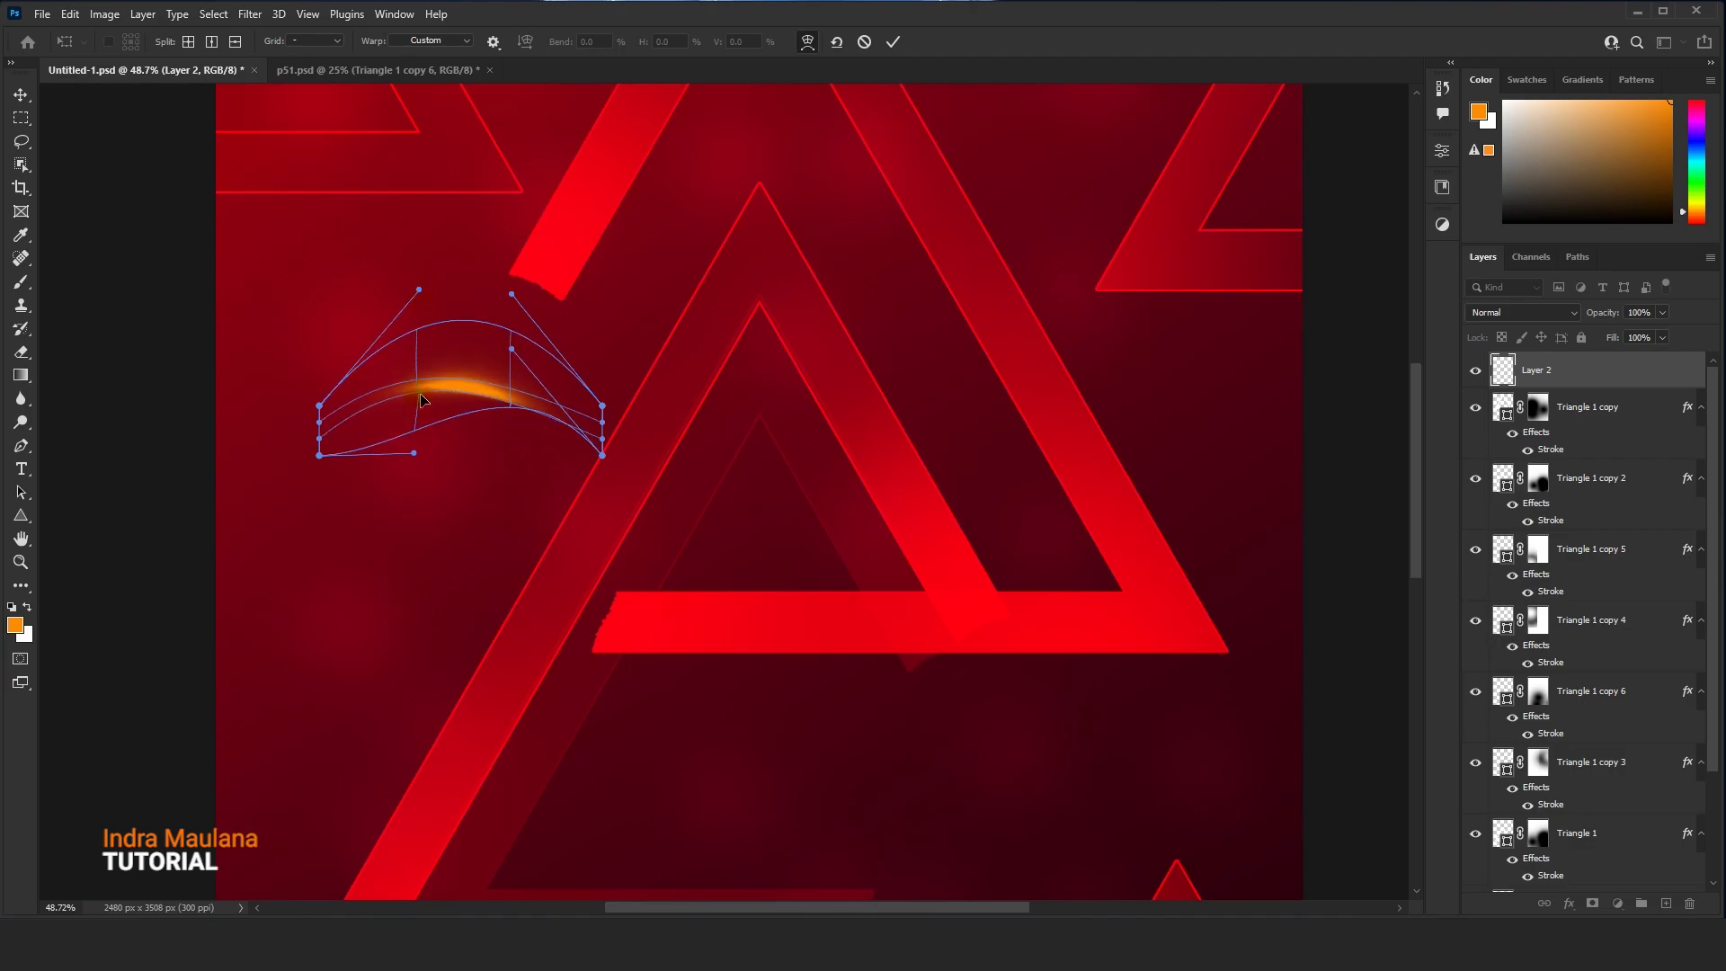
{"action": "left_click", "coordinate": [888, 40]}
Tilt the orange arc left of the triangles and duplicate it twice beside the end of the upper triangle's left leg
{"action": "scroll", "coordinate": [546, 422], "scroll_direction": "down", "scroll_amount": 8}
{"action": "left_click_drag", "start_coordinate": [527, 414], "coordinate": [620, 424]}
{"action": "scroll", "coordinate": [513, 430], "scroll_direction": "up", "scroll_amount": 2}
{"action": "key", "text": "ctrl+t"}
{"action": "key", "text": "Return"}
{"action": "left_click_drag", "start_coordinate": [466, 438], "coordinate": [477, 330]}
{"action": "left_click_drag", "start_coordinate": [492, 342], "coordinate": [551, 367]}
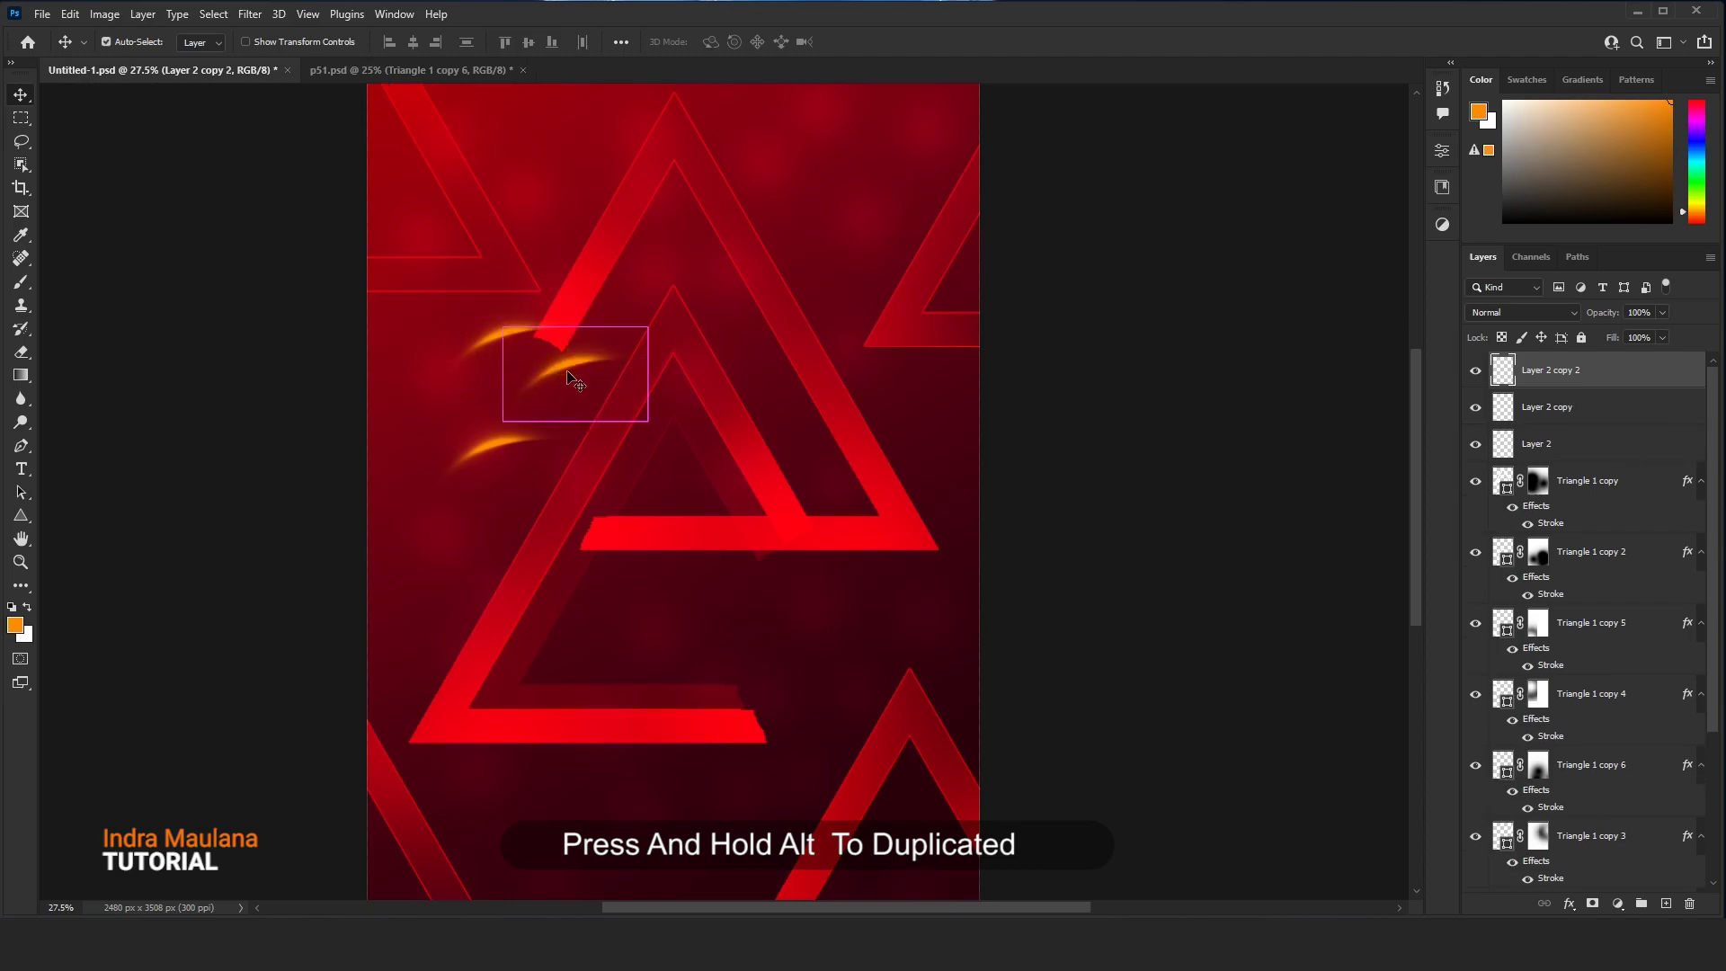
Shrink and rotate the newest arc copy and place it between the other two arcs
{"action": "key", "text": "ctrl+t"}
{"action": "left_click_drag", "start_coordinate": [655, 312], "coordinate": [449, 390]}
{"action": "key", "text": "Return"}
{"action": "left_click_drag", "start_coordinate": [565, 379], "coordinate": [548, 381]}
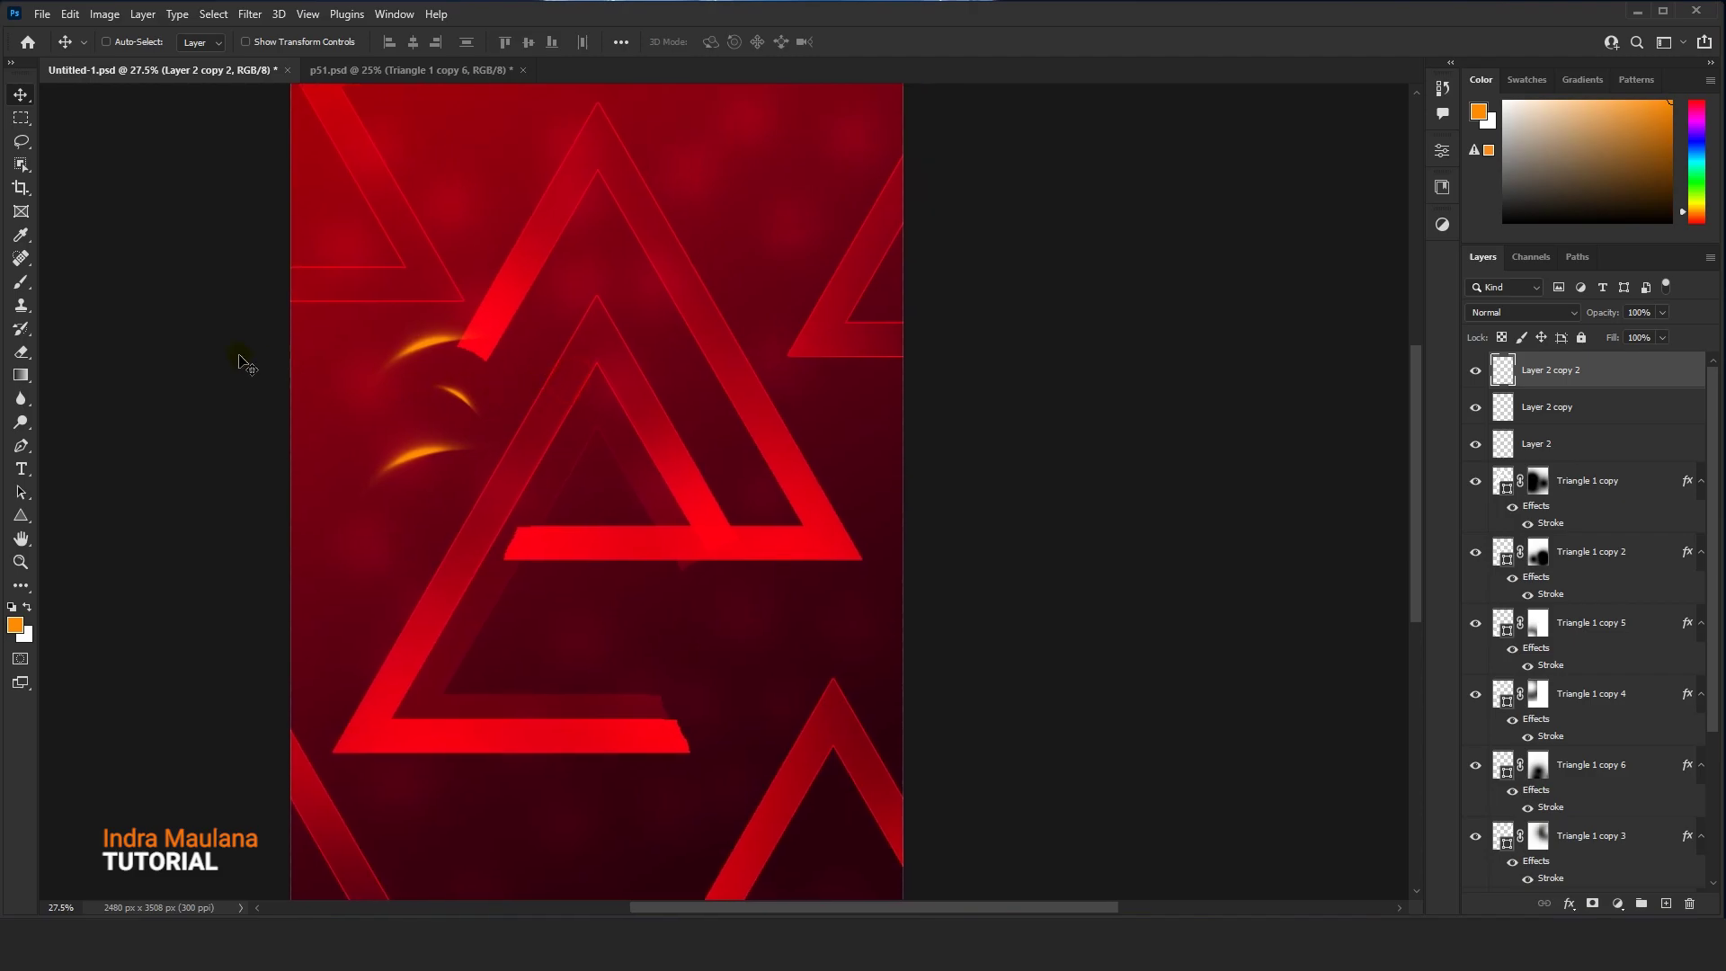
Paint a soft 150 px orange dot with a light orange center to the right of the upper triangle
{"action": "left_click", "coordinate": [21, 283]}
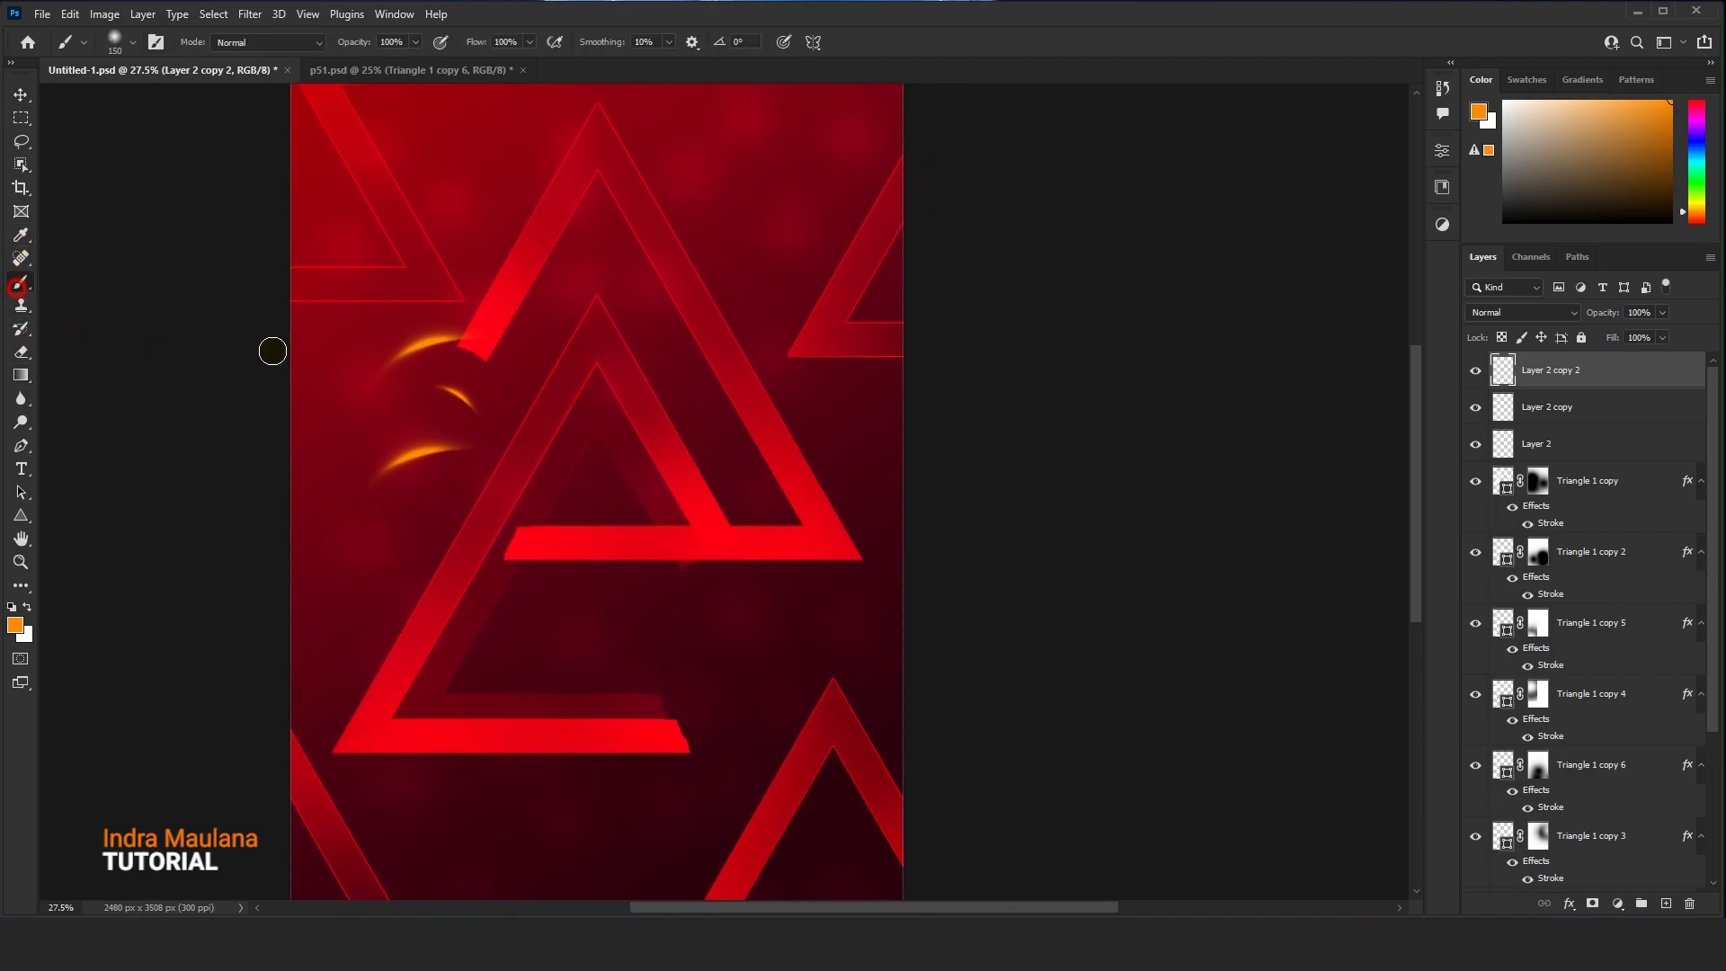
{"action": "left_click", "coordinate": [755, 278]}
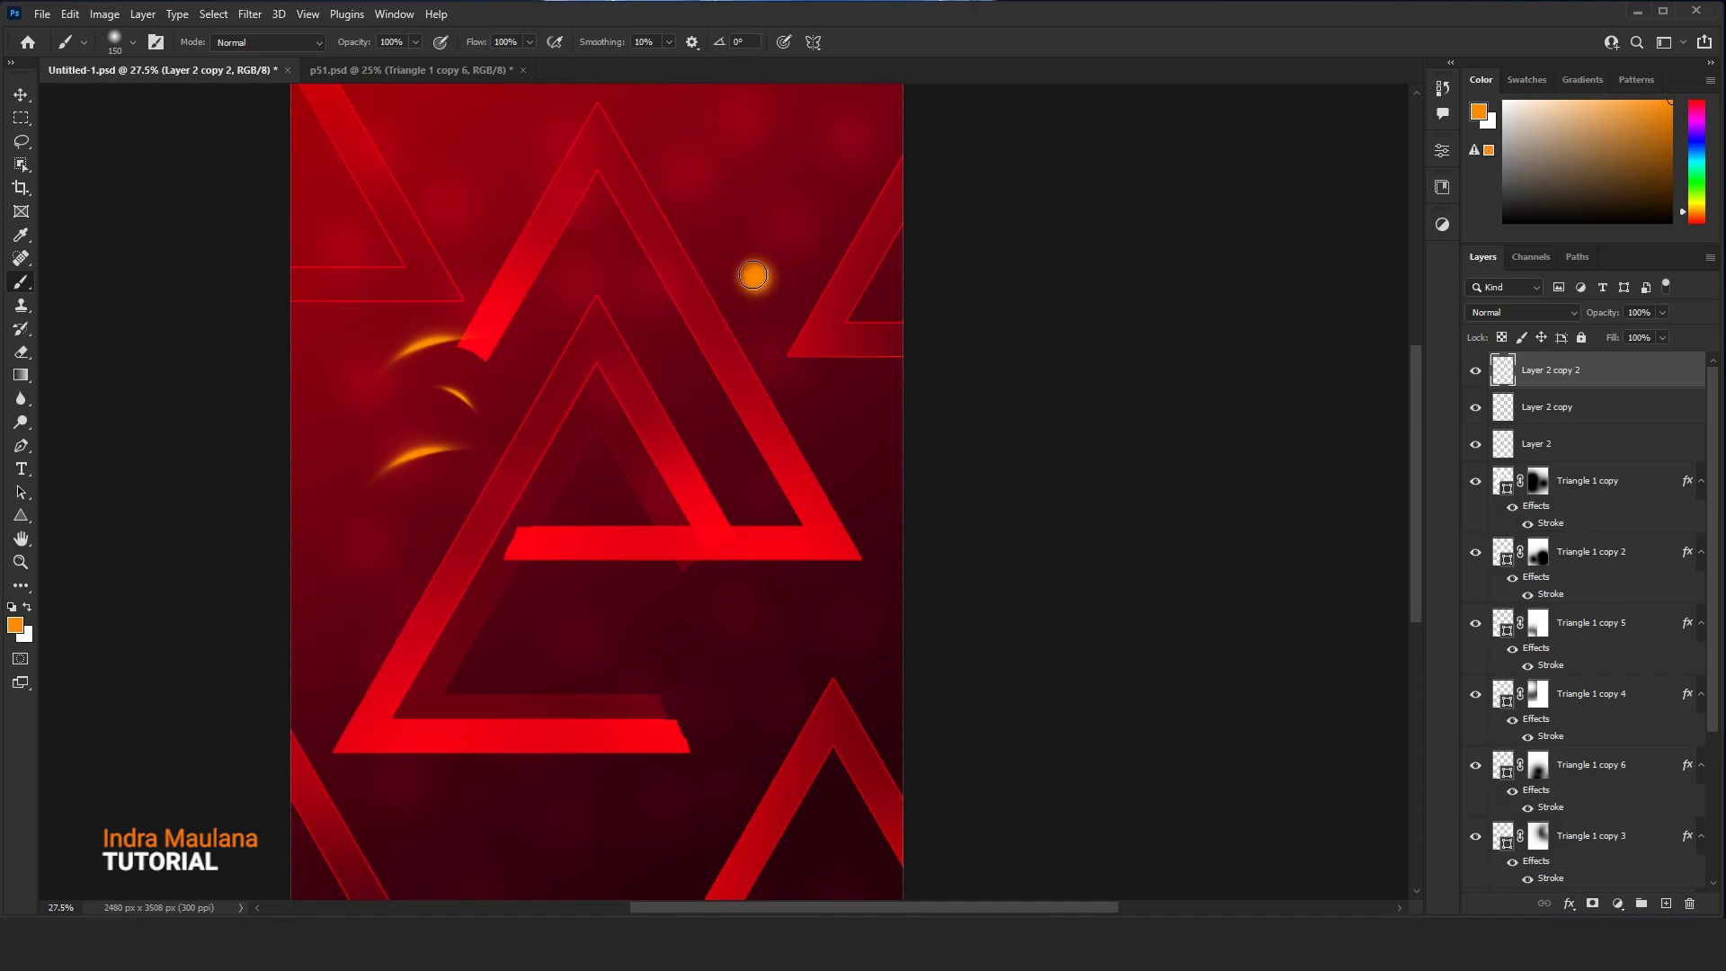
{"action": "left_click", "coordinate": [1573, 136]}
{"action": "left_click", "coordinate": [16, 91]}
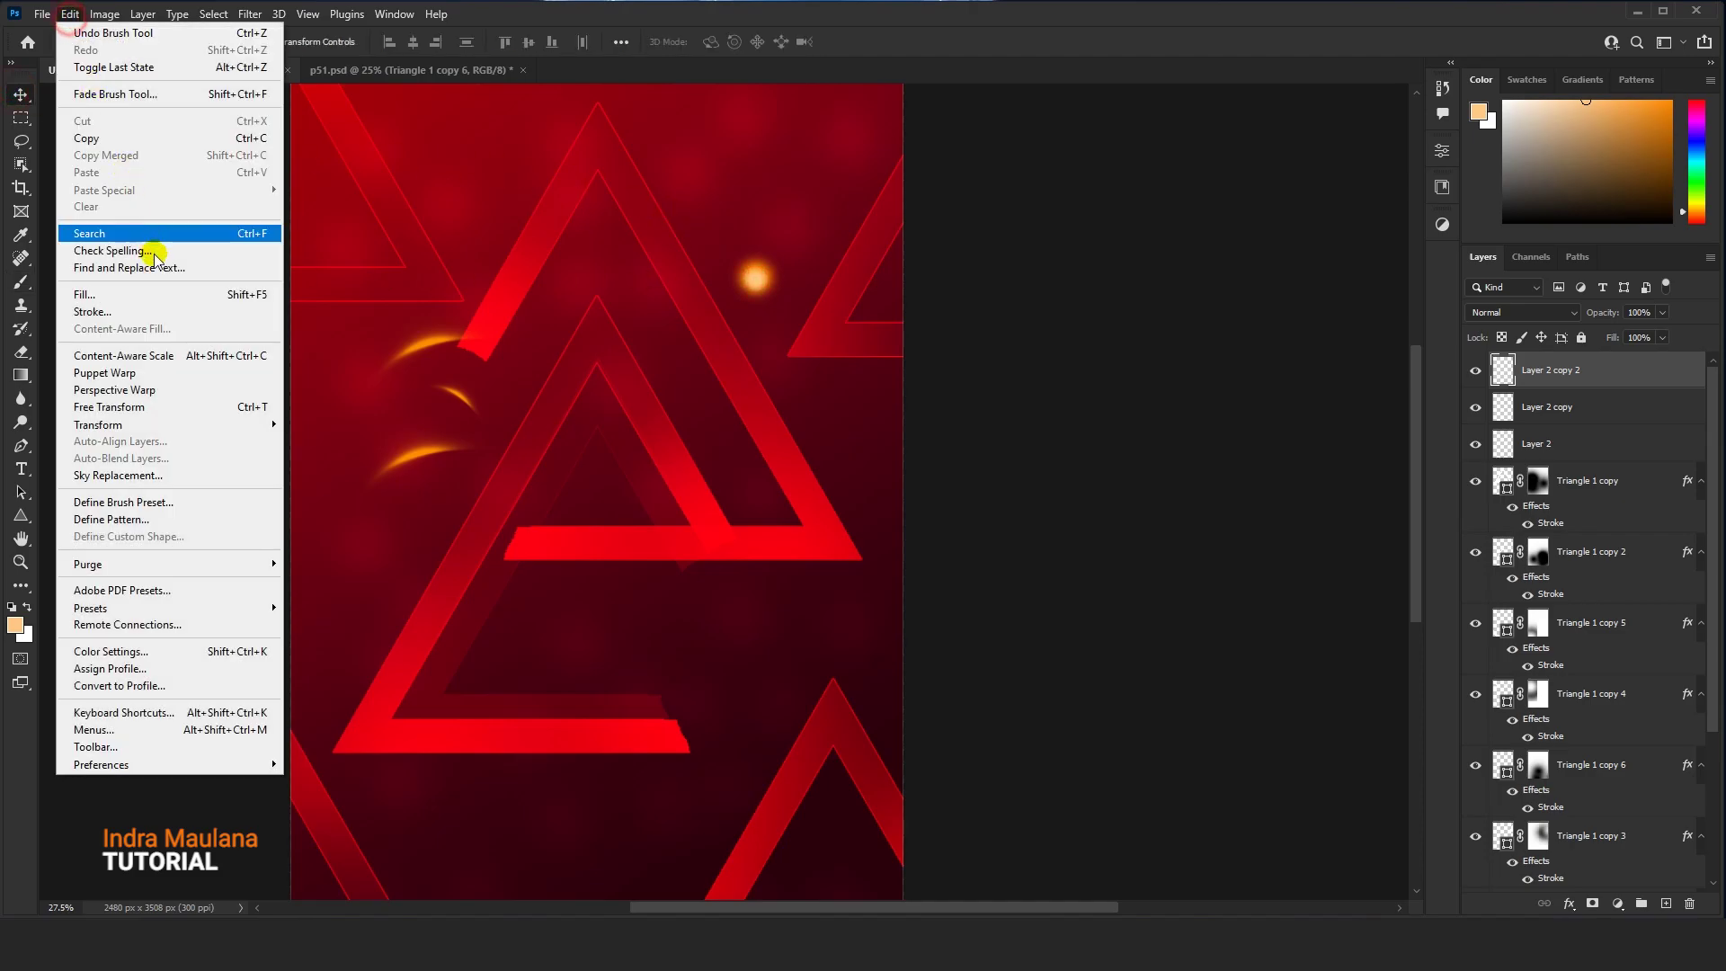
{"action": "left_click", "coordinate": [139, 407]}
{"action": "left_click", "coordinate": [862, 43]}
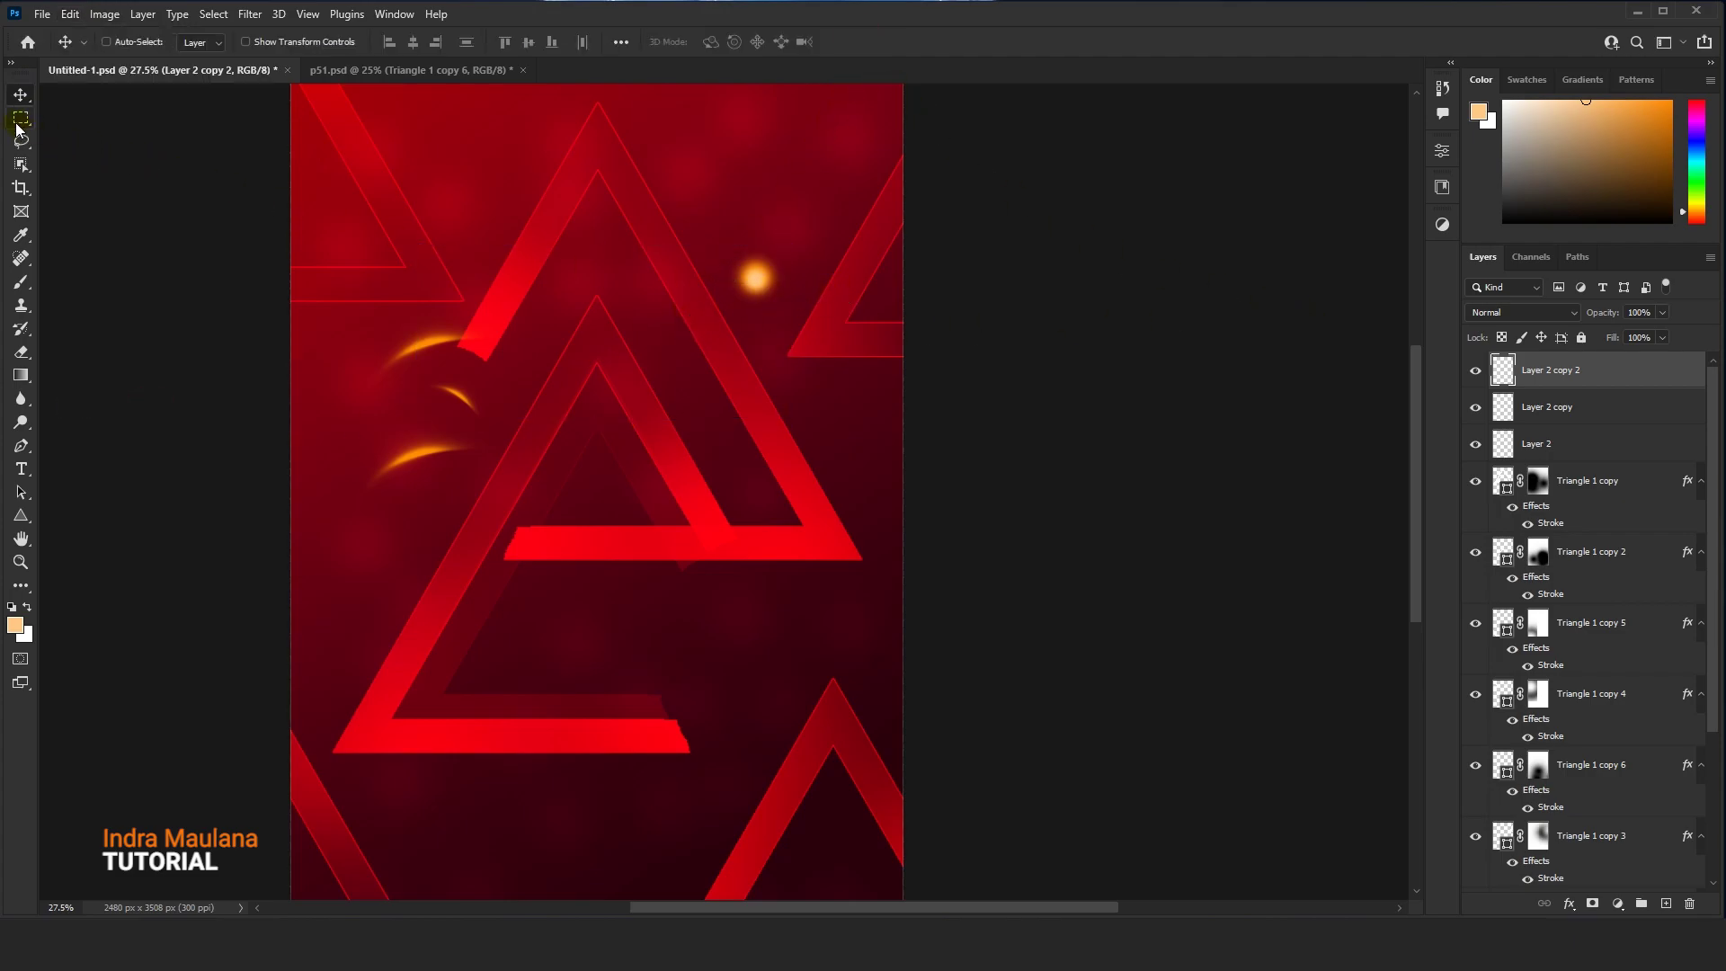
Marquee-select the glowing dot right of the upper triangle and cut it onto its own new layer
{"action": "left_click", "coordinate": [18, 125]}
{"action": "left_click_drag", "start_coordinate": [716, 219], "coordinate": [793, 344]}
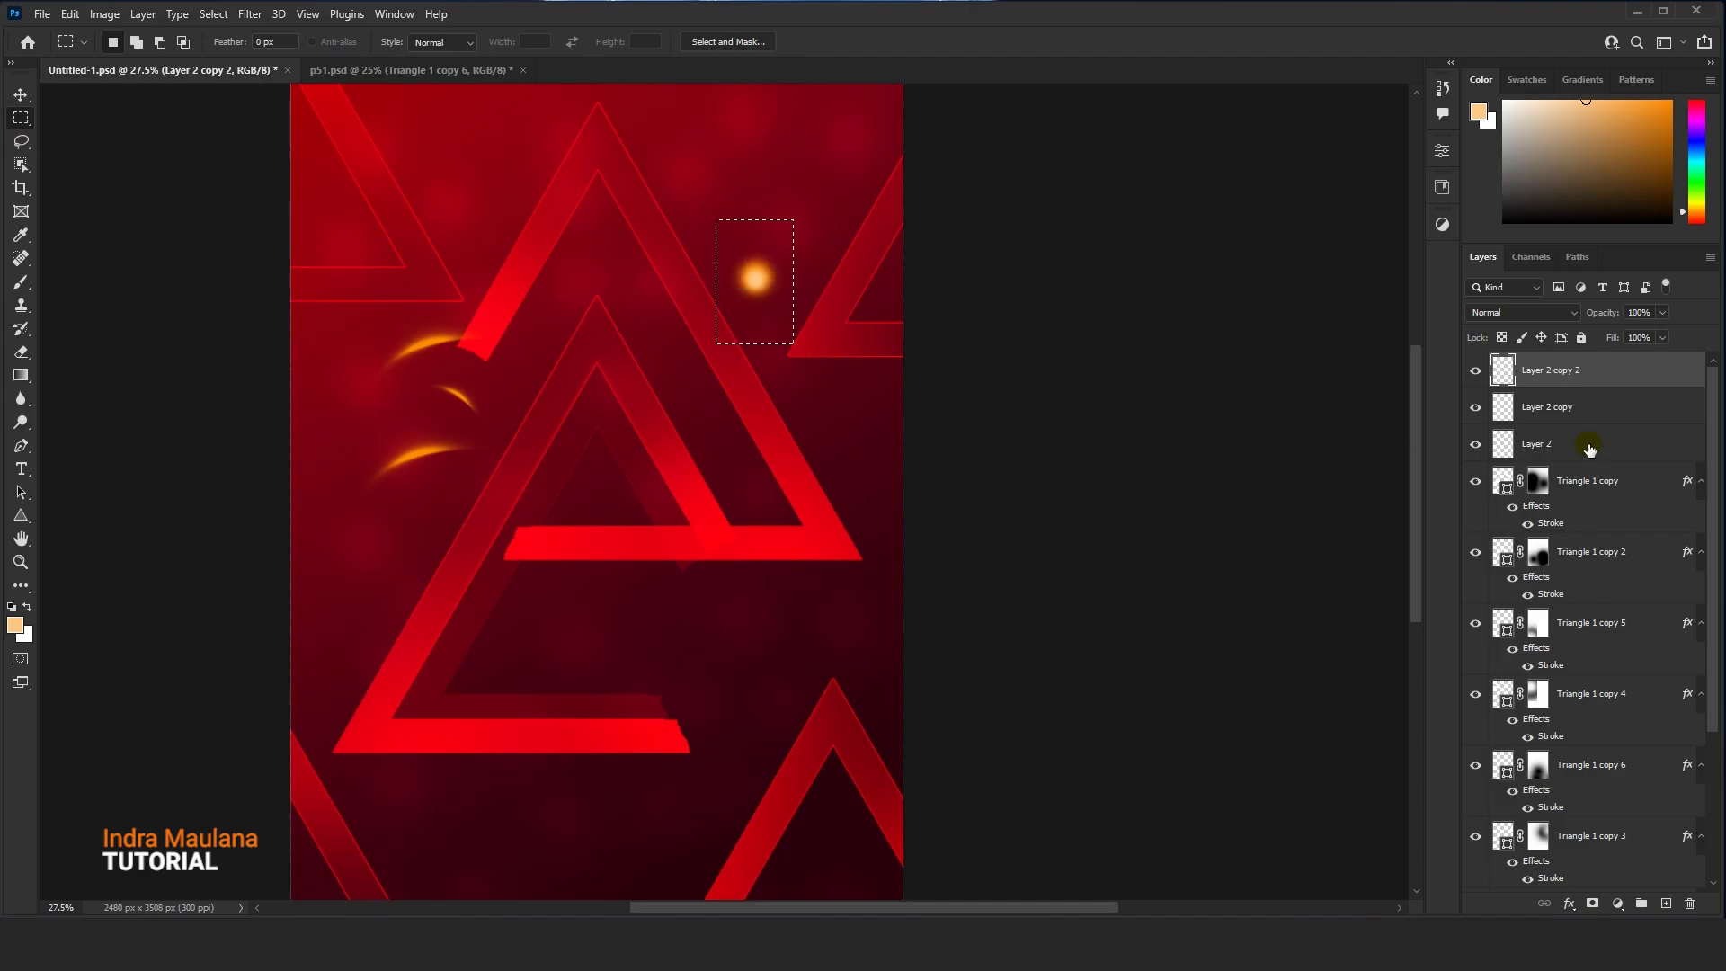
{"action": "right_click", "coordinate": [1573, 385]}
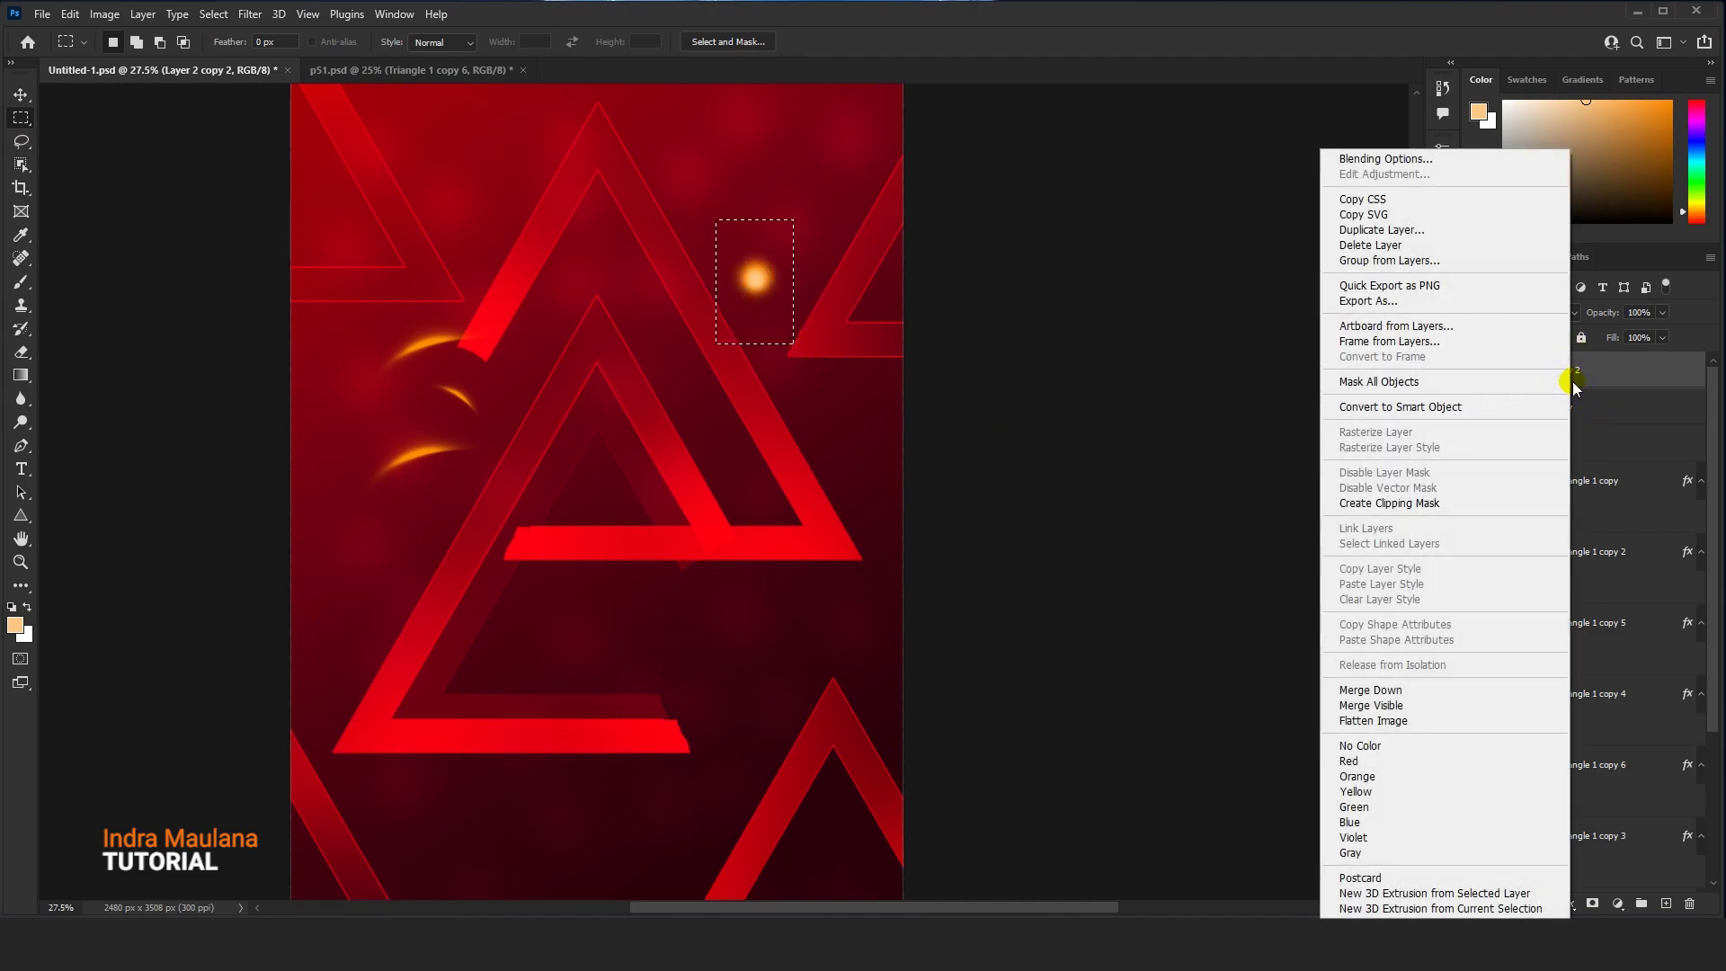
{"action": "left_click", "coordinate": [1575, 379]}
{"action": "left_click", "coordinate": [145, 15]}
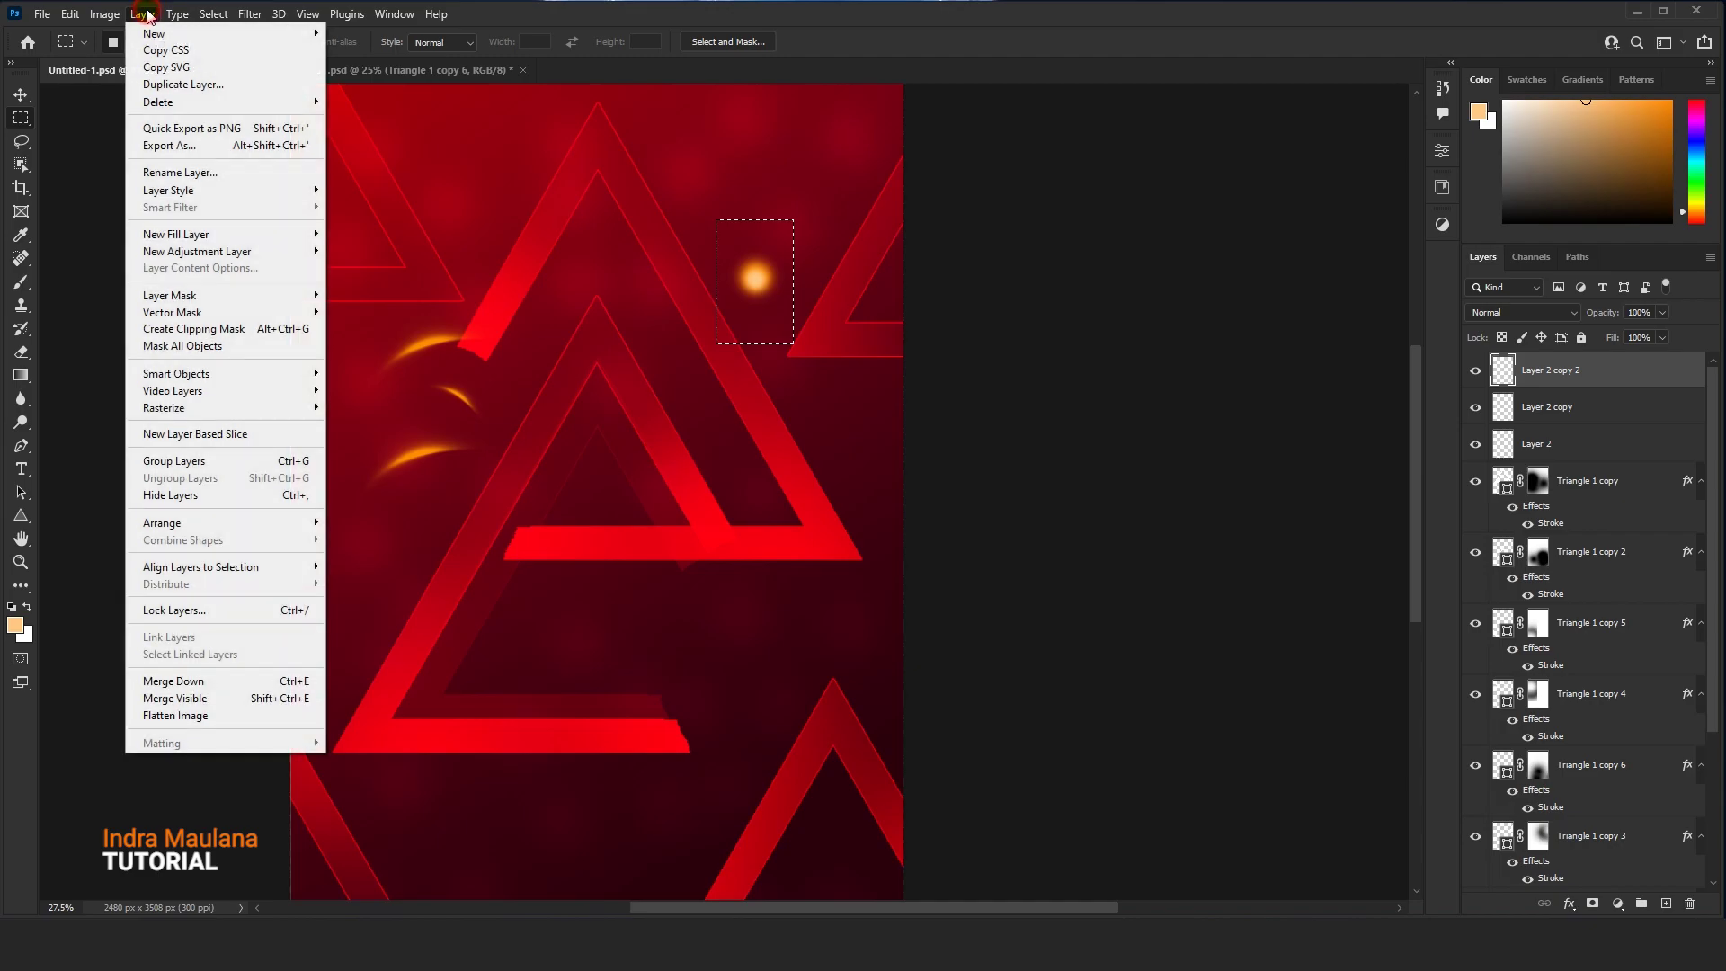
{"action": "mouse_move", "coordinate": [171, 34]}
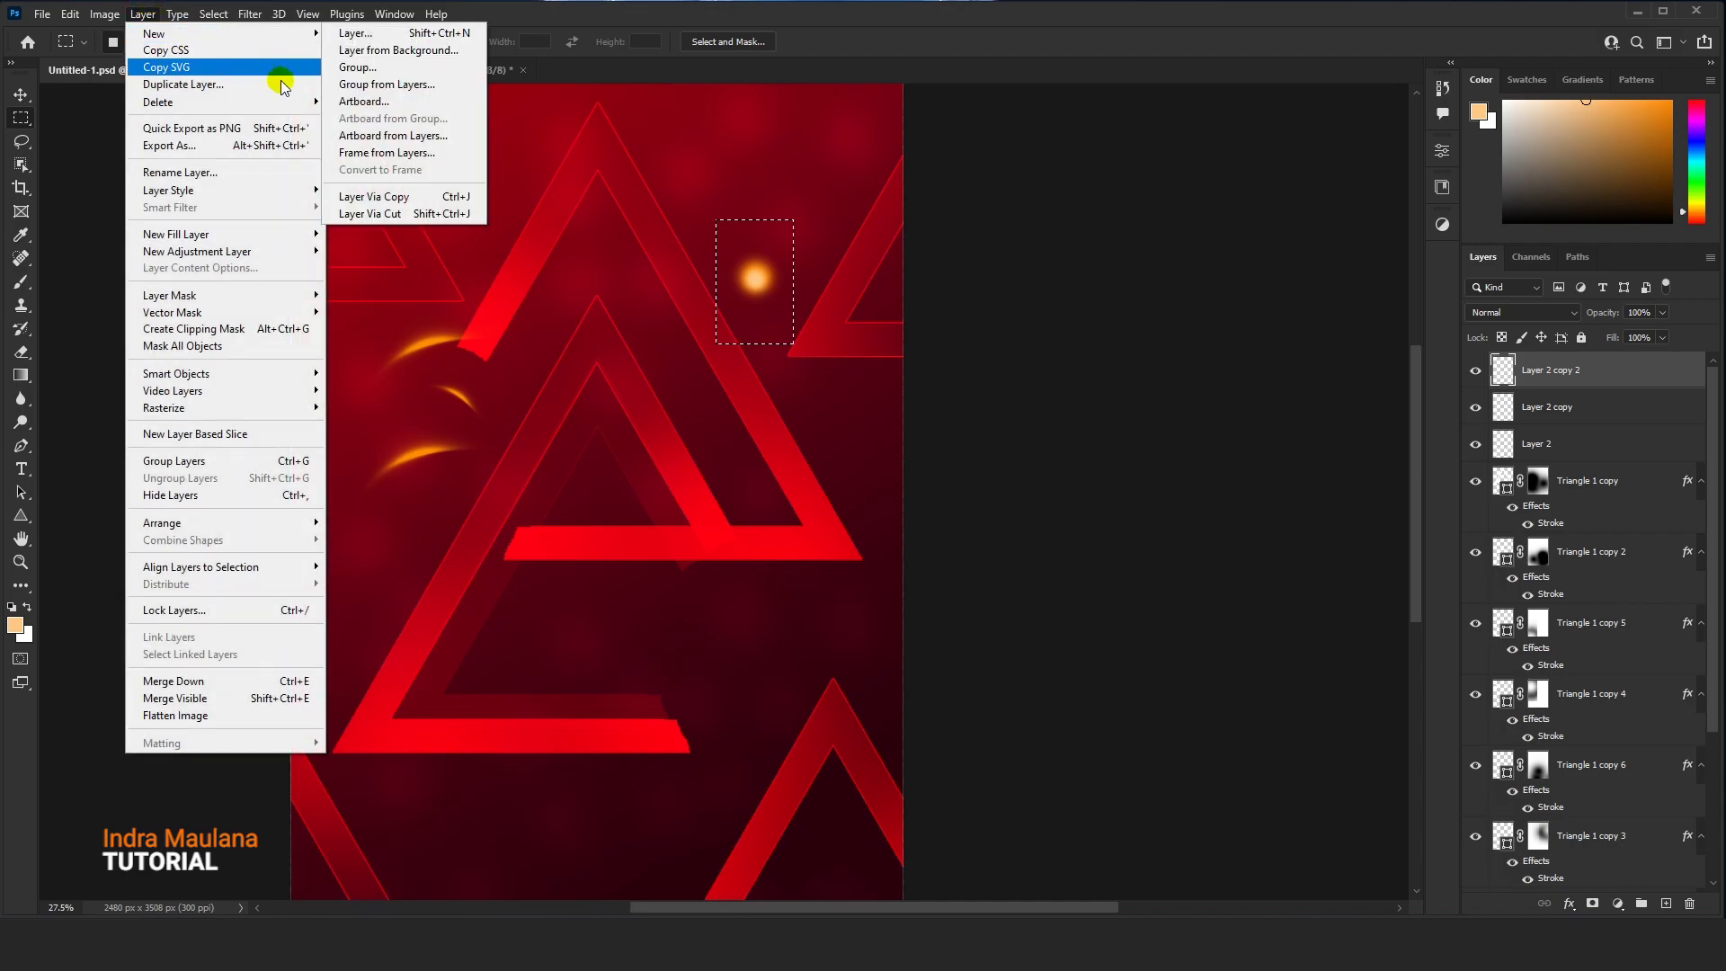
{"action": "left_click", "coordinate": [388, 194]}
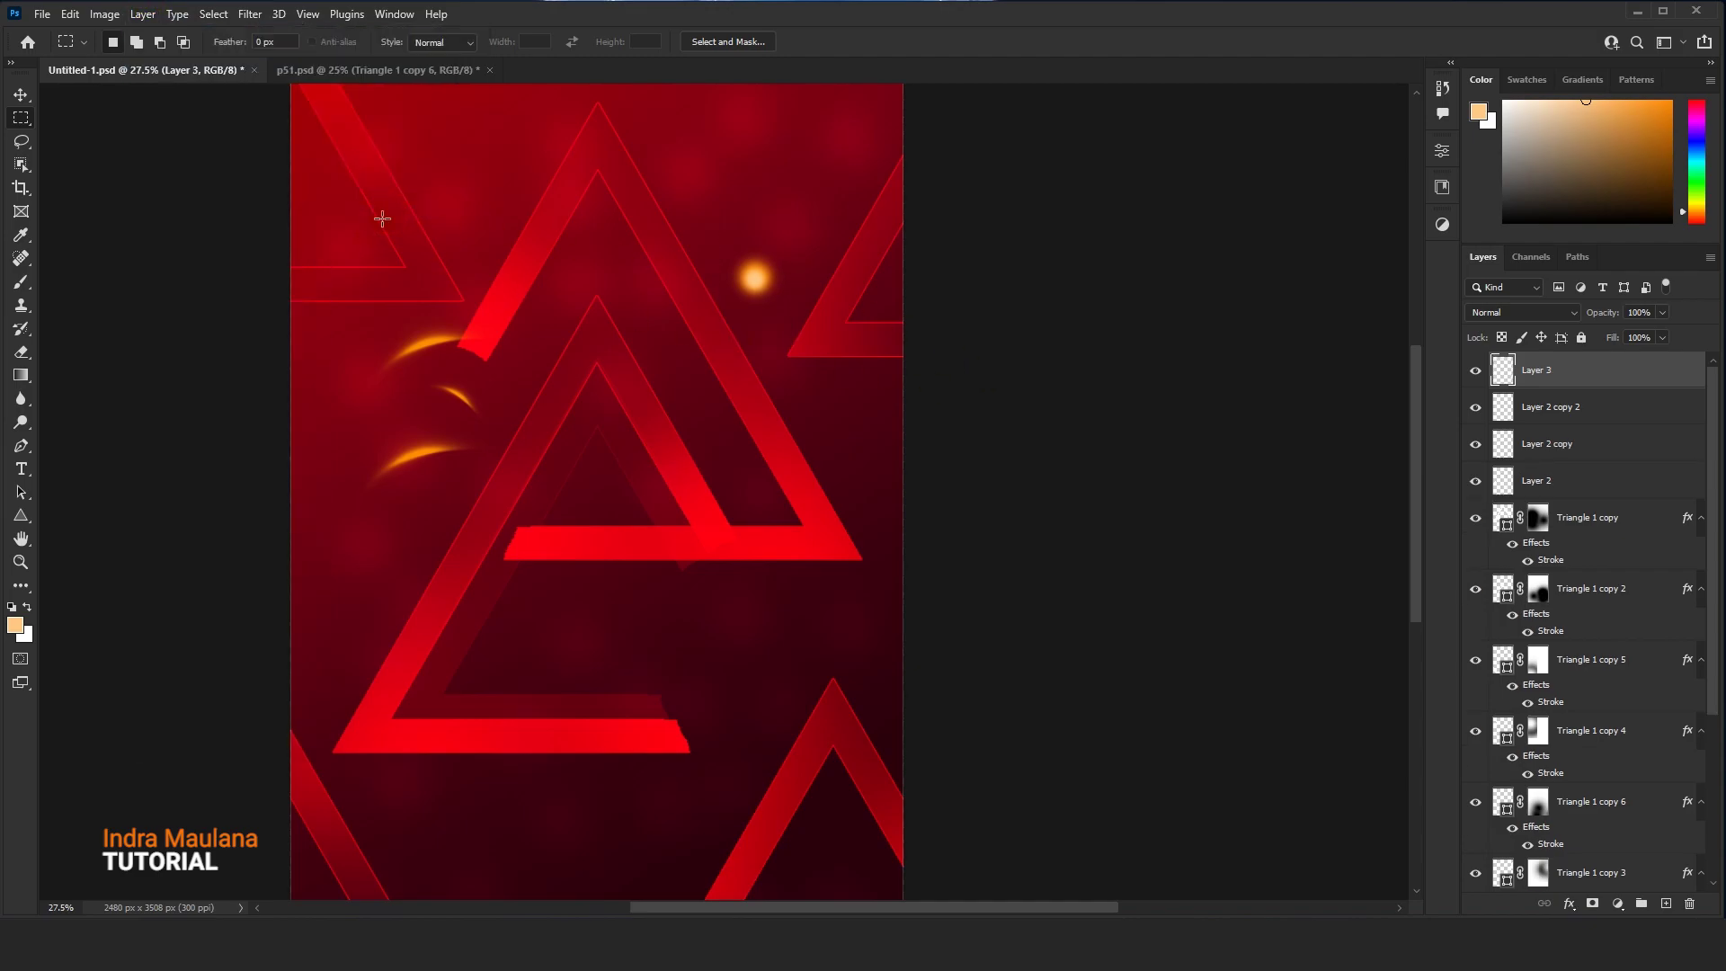
Move the glowing dot slightly down and free-transform it into a short, thin, slightly tilted streak
{"action": "left_click", "coordinate": [22, 95]}
{"action": "mouse_move", "coordinate": [753, 279]}
{"action": "left_mouse_down"}
{"action": "mouse_move", "coordinate": [719, 340]}
{"action": "mouse_move", "coordinate": [748, 301]}
{"action": "left_mouse_up"}
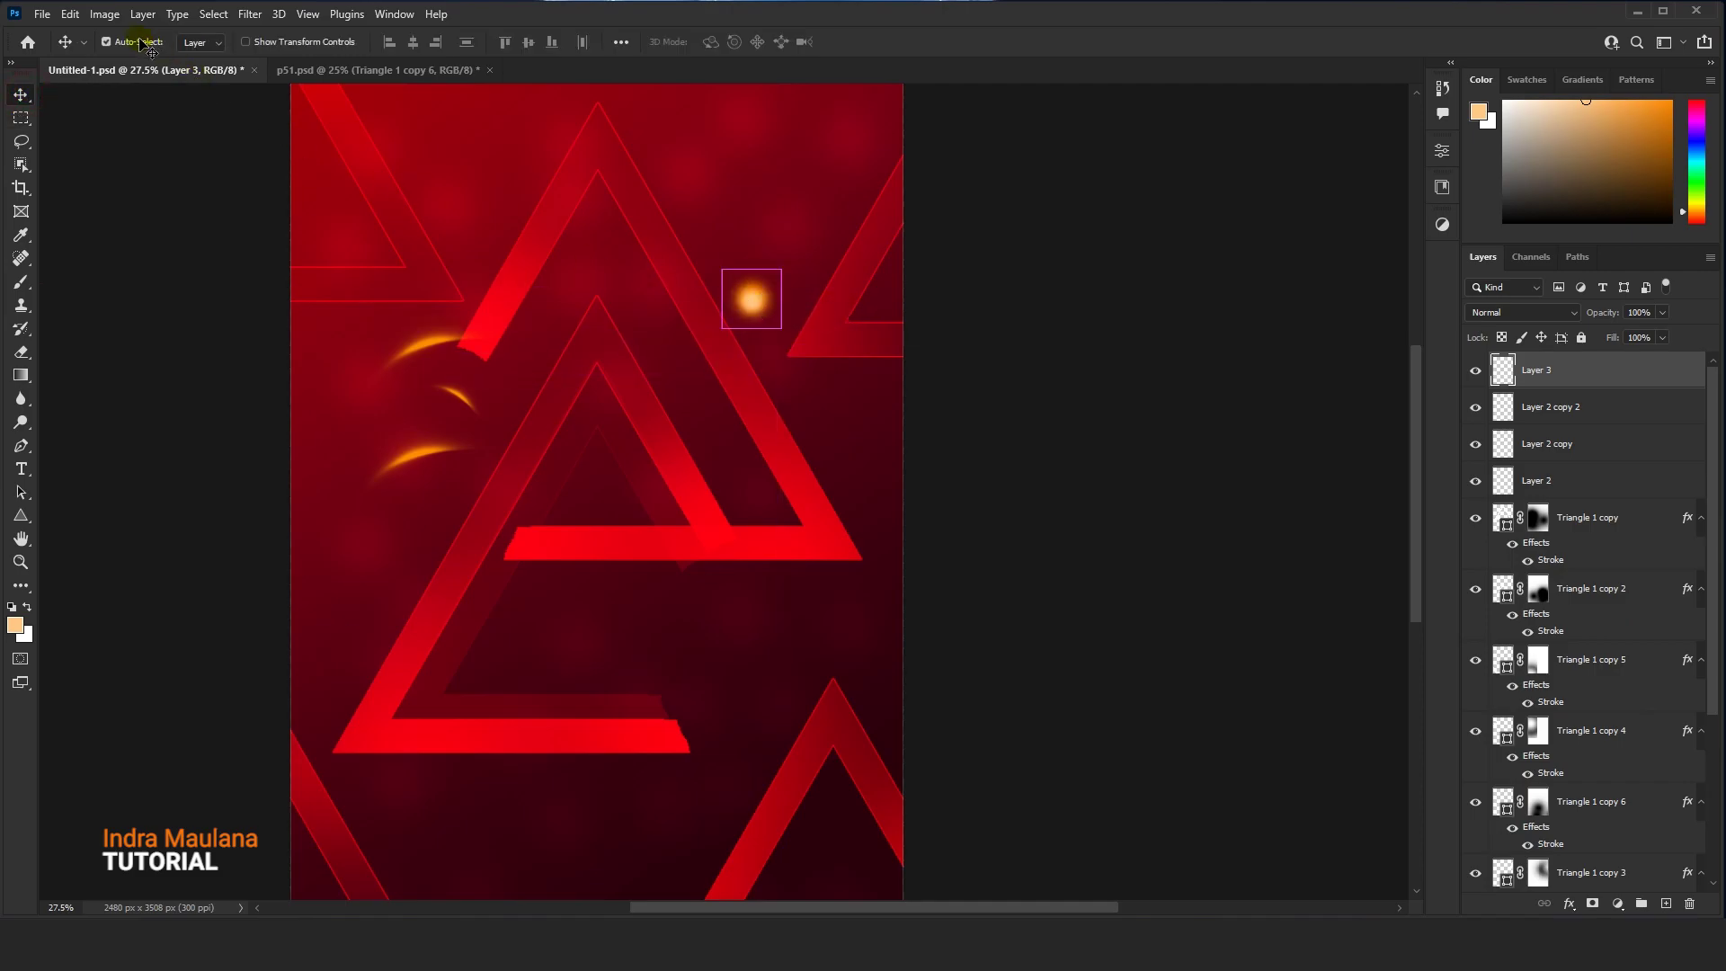
{"action": "left_click", "coordinate": [71, 14]}
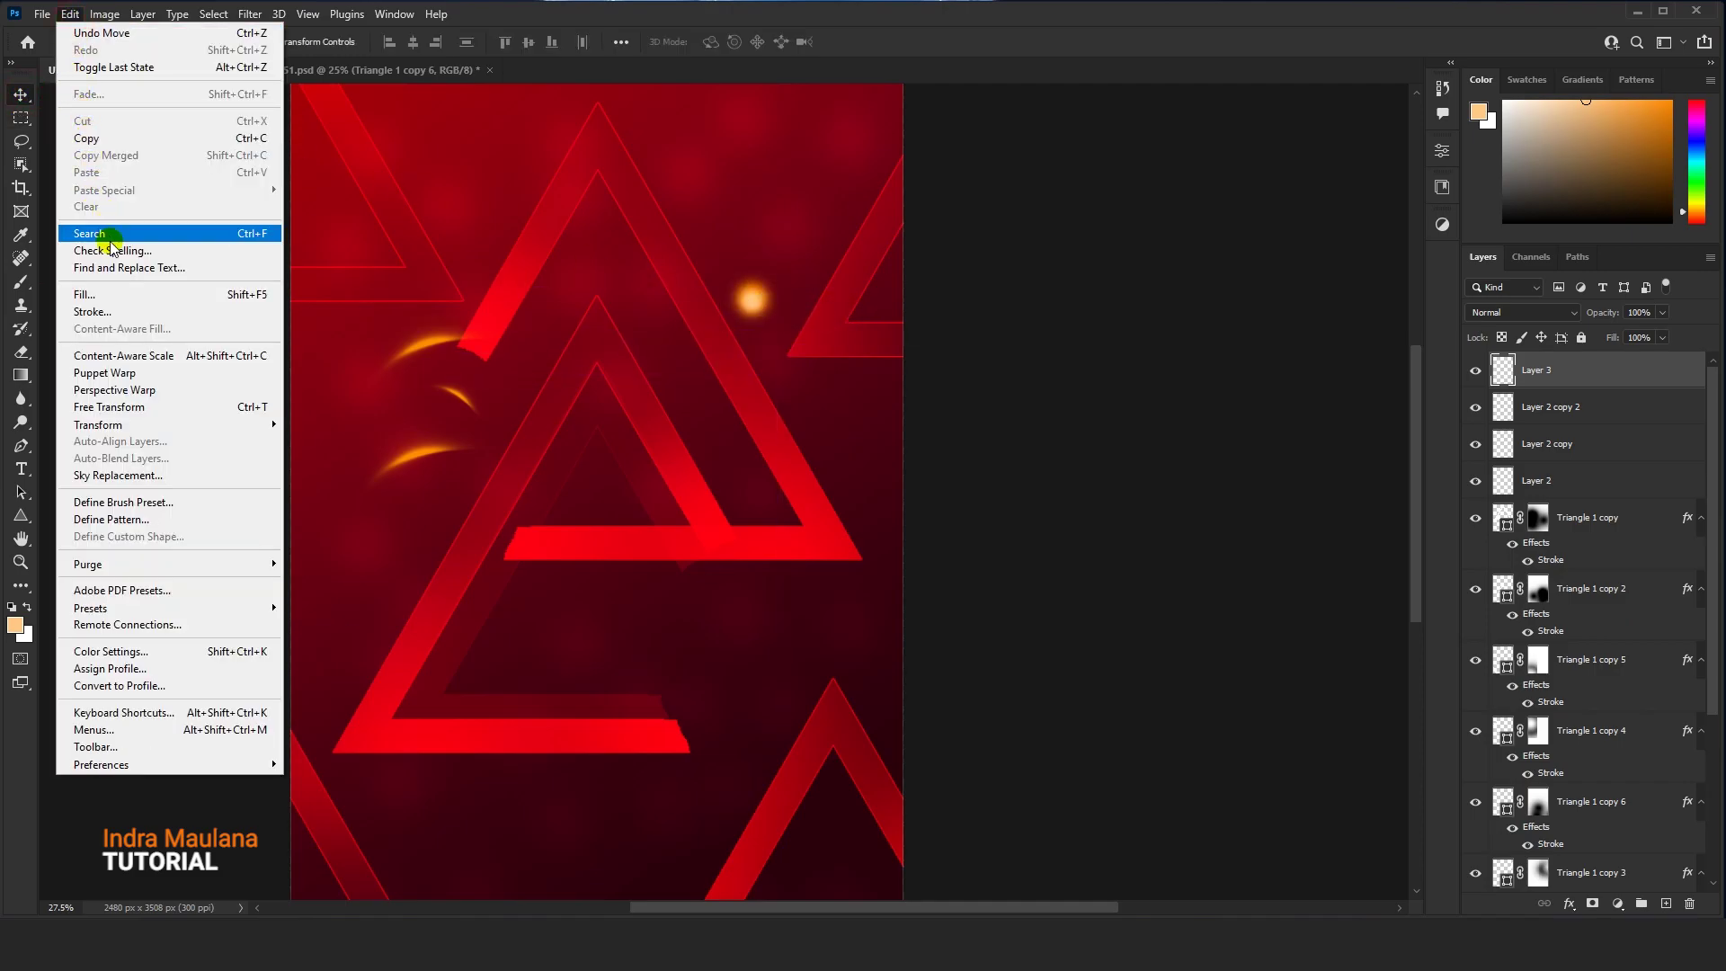
{"action": "left_click", "coordinate": [107, 406]}
{"action": "scroll", "coordinate": [751, 301], "scroll_direction": "up", "scroll_amount": 3}
{"action": "left_click_drag", "start_coordinate": [783, 310], "coordinate": [733, 315]}
{"action": "left_click_drag", "start_coordinate": [737, 206], "coordinate": [800, 335]}
Warp the light orange streak upward into a curved flame-like spark and apply the transformation
{"action": "left_click", "coordinate": [807, 43]}
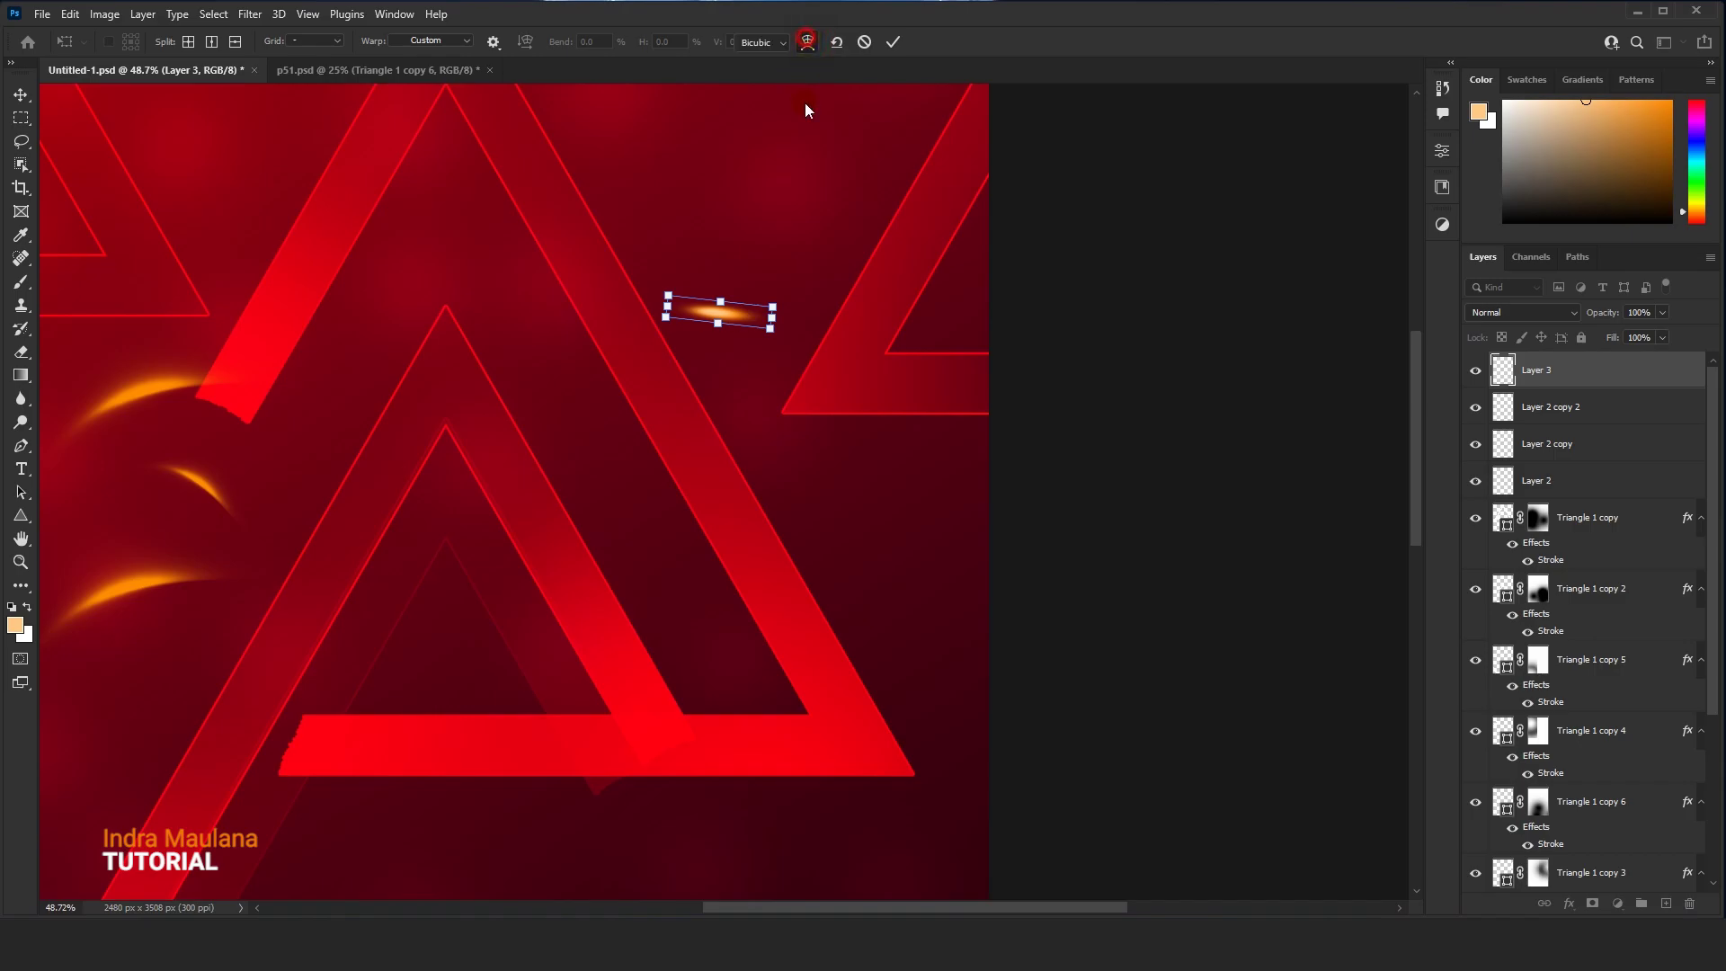
{"action": "left_click", "coordinate": [807, 42]}
{"action": "scroll", "coordinate": [765, 304], "scroll_direction": "up", "scroll_amount": 2}
{"action": "left_click", "coordinate": [805, 43]}
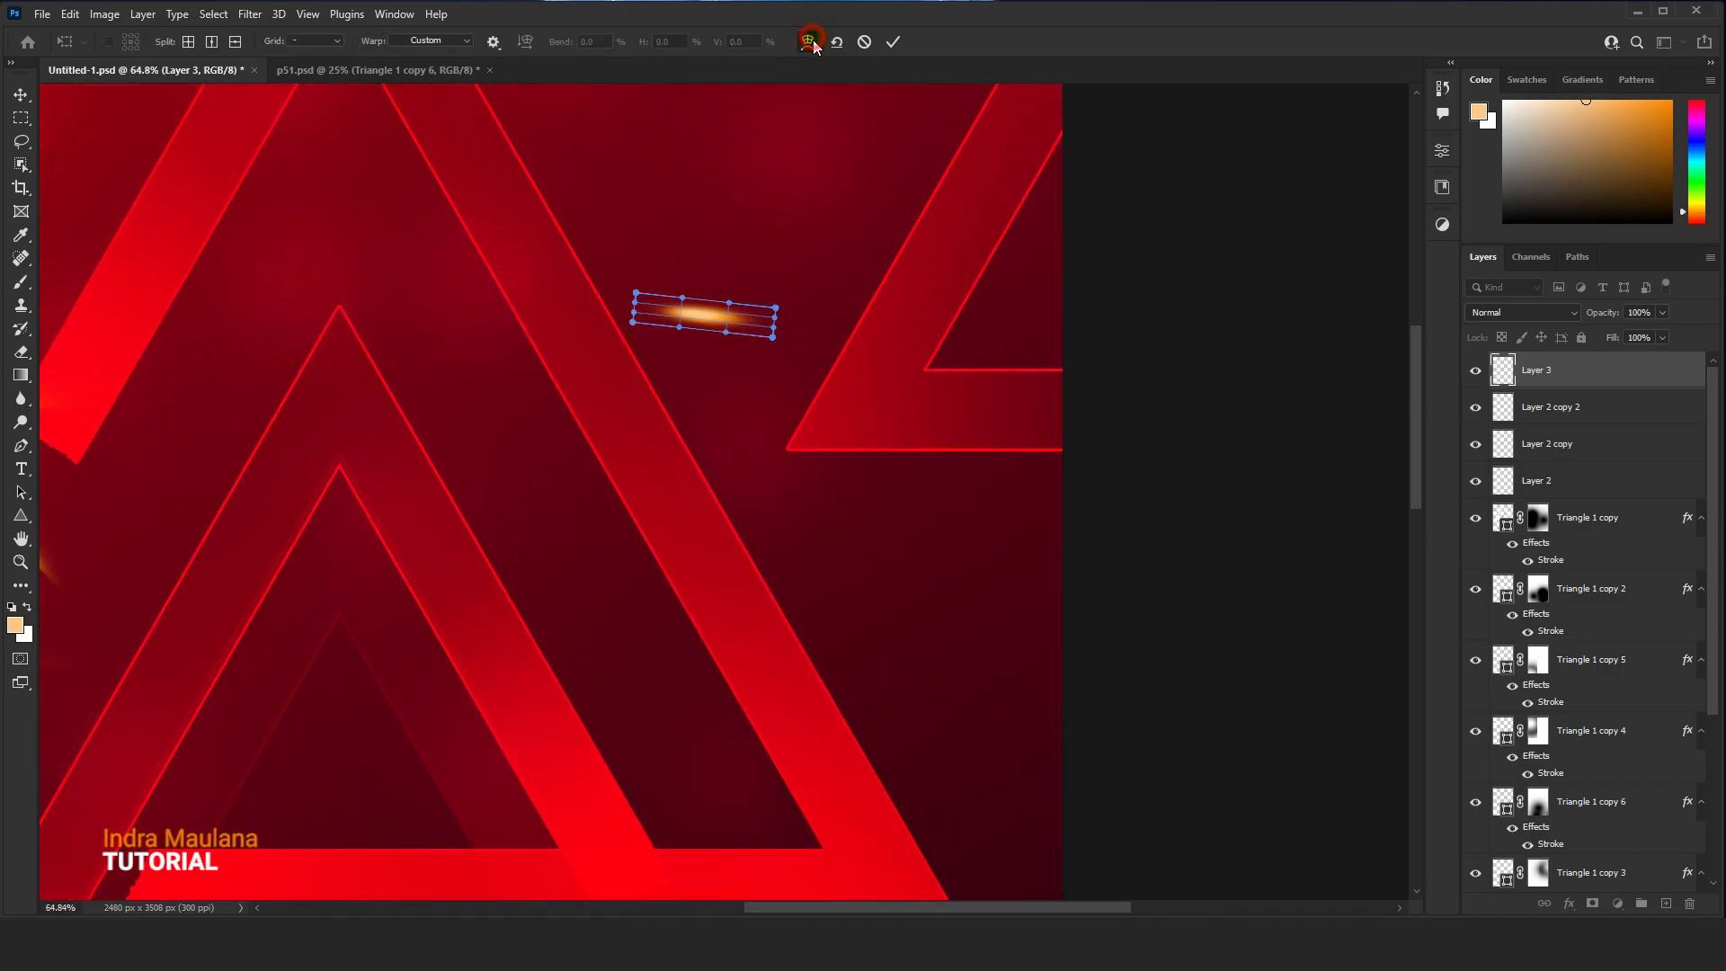
{"action": "left_click_drag", "start_coordinate": [683, 314], "coordinate": [735, 274]}
{"action": "left_click", "coordinate": [893, 42]}
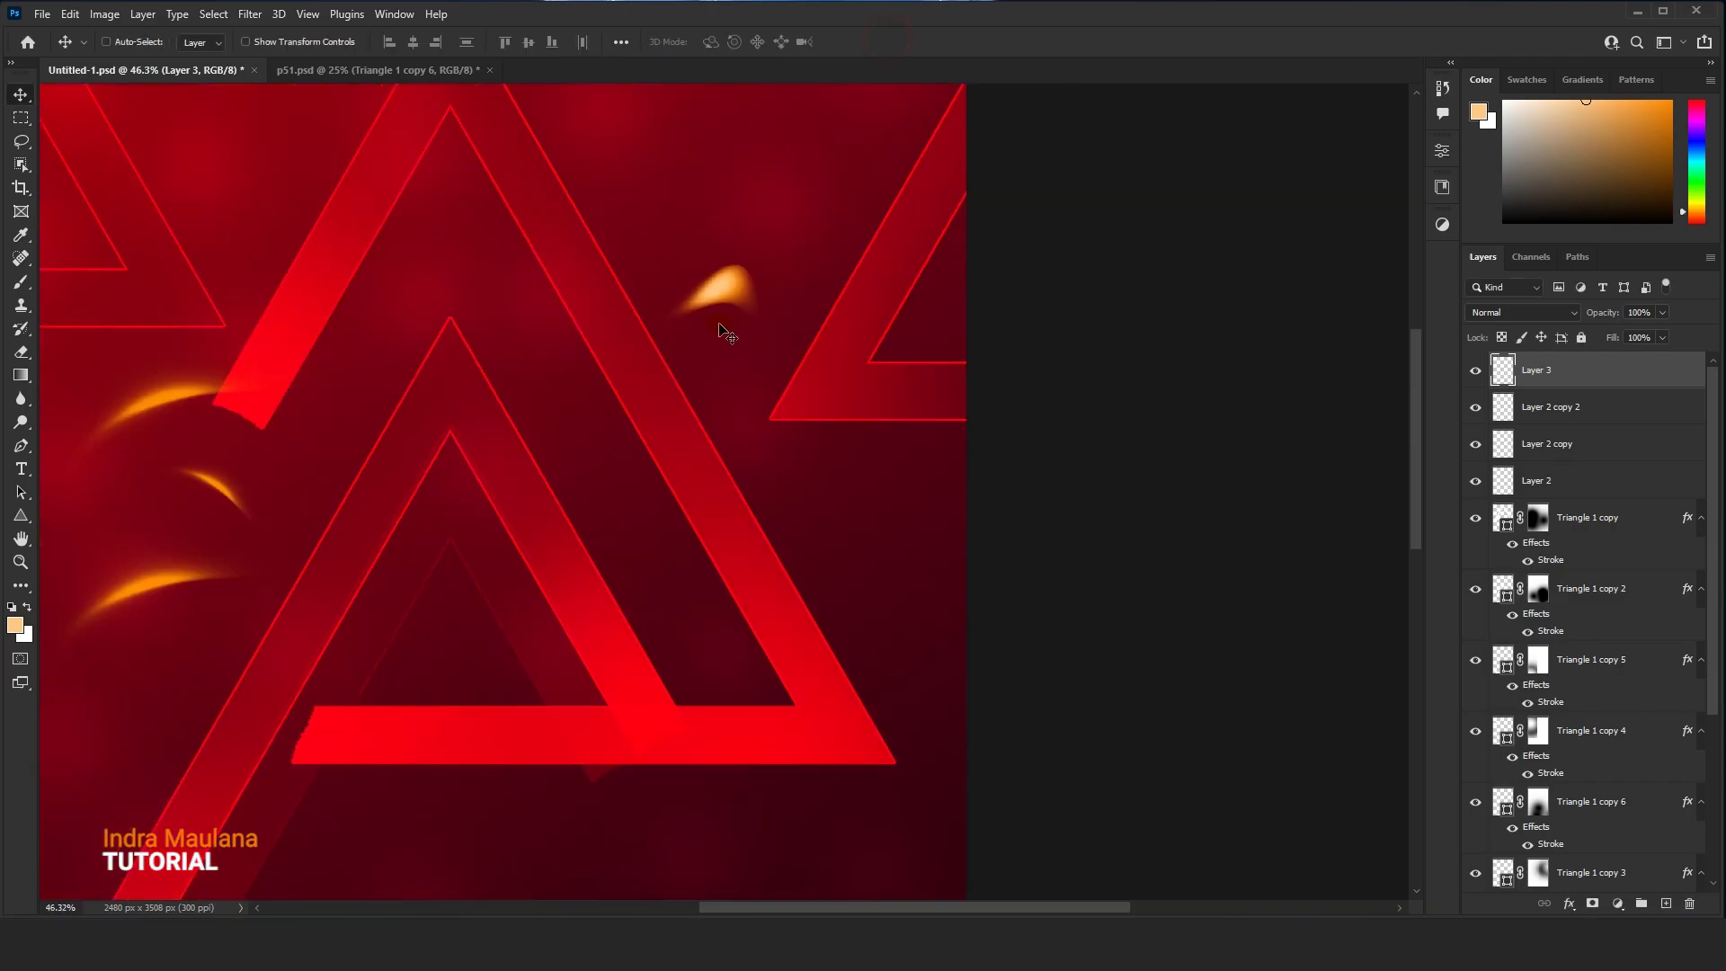
Duplicate the spark as two small rotated copies, one left of the lower triangle and one below the upper triangle's base
{"action": "scroll", "coordinate": [720, 335], "scroll_direction": "down", "scroll_amount": 3}
{"action": "left_click_drag", "start_coordinate": [744, 318], "coordinate": [336, 590]}
{"action": "key", "text": "ctrl+t"}
{"action": "key", "text": "Return"}
Spread more arc and spark copies beside the upper triangle's apex, along its right side and inside the lower triangle
{"action": "left_click", "coordinate": [1573, 492]}
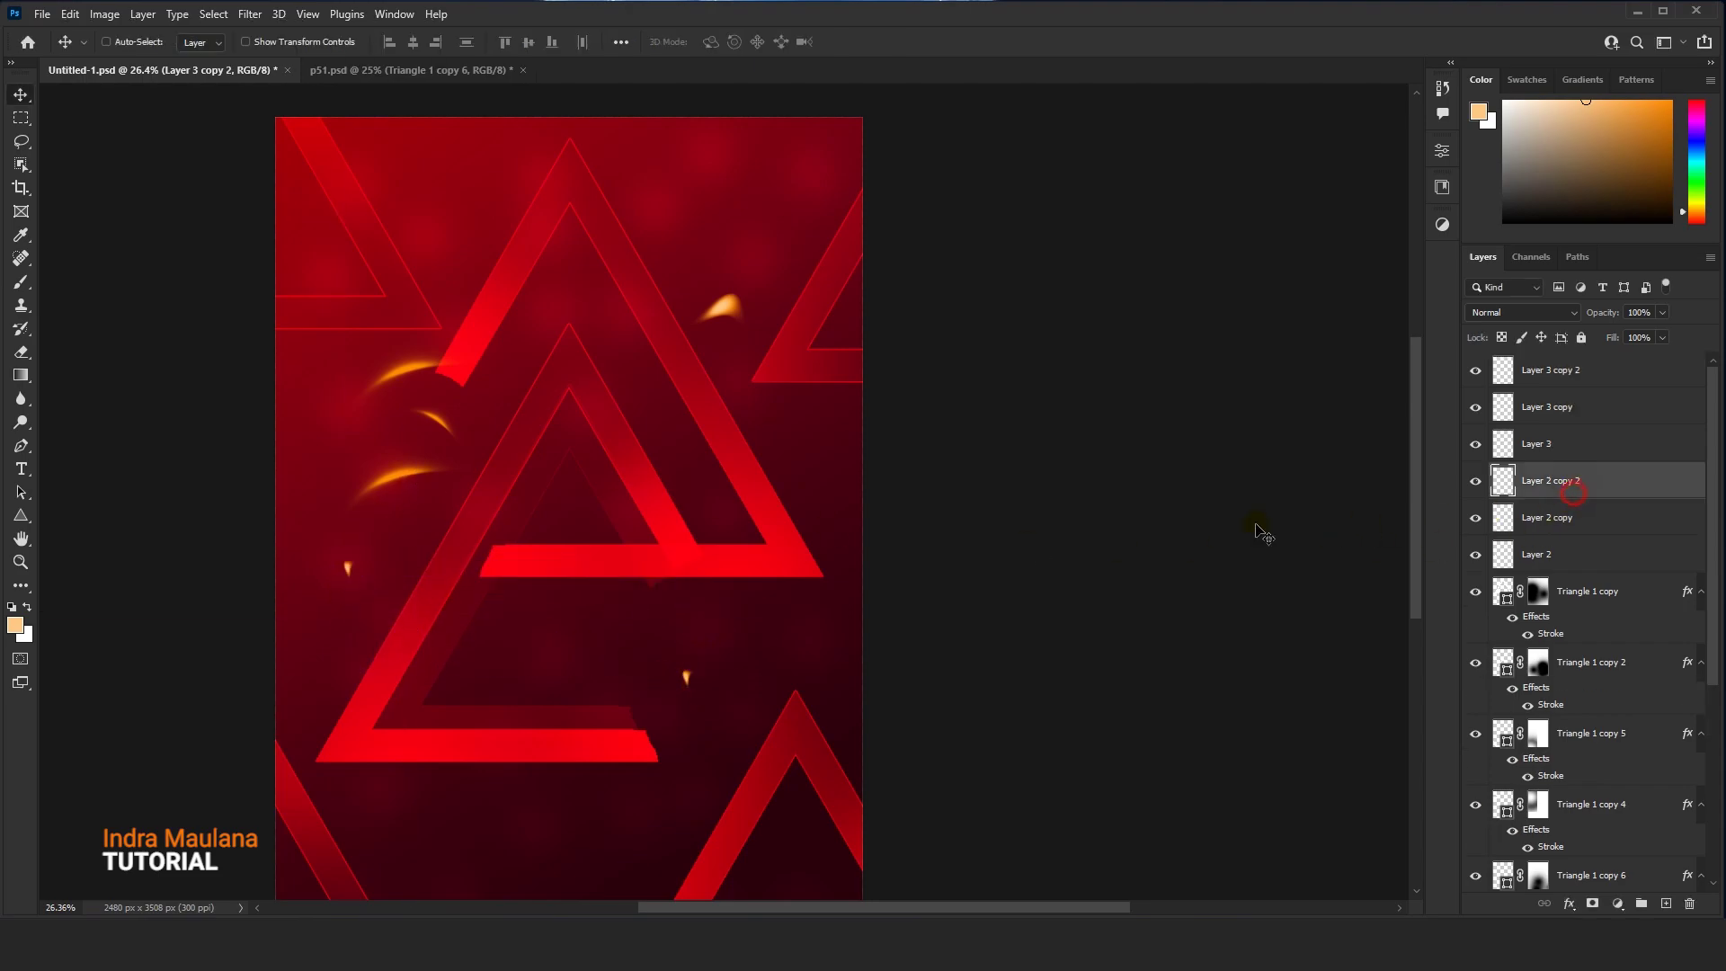
{"action": "left_click_drag", "start_coordinate": [462, 425], "coordinate": [507, 171]}
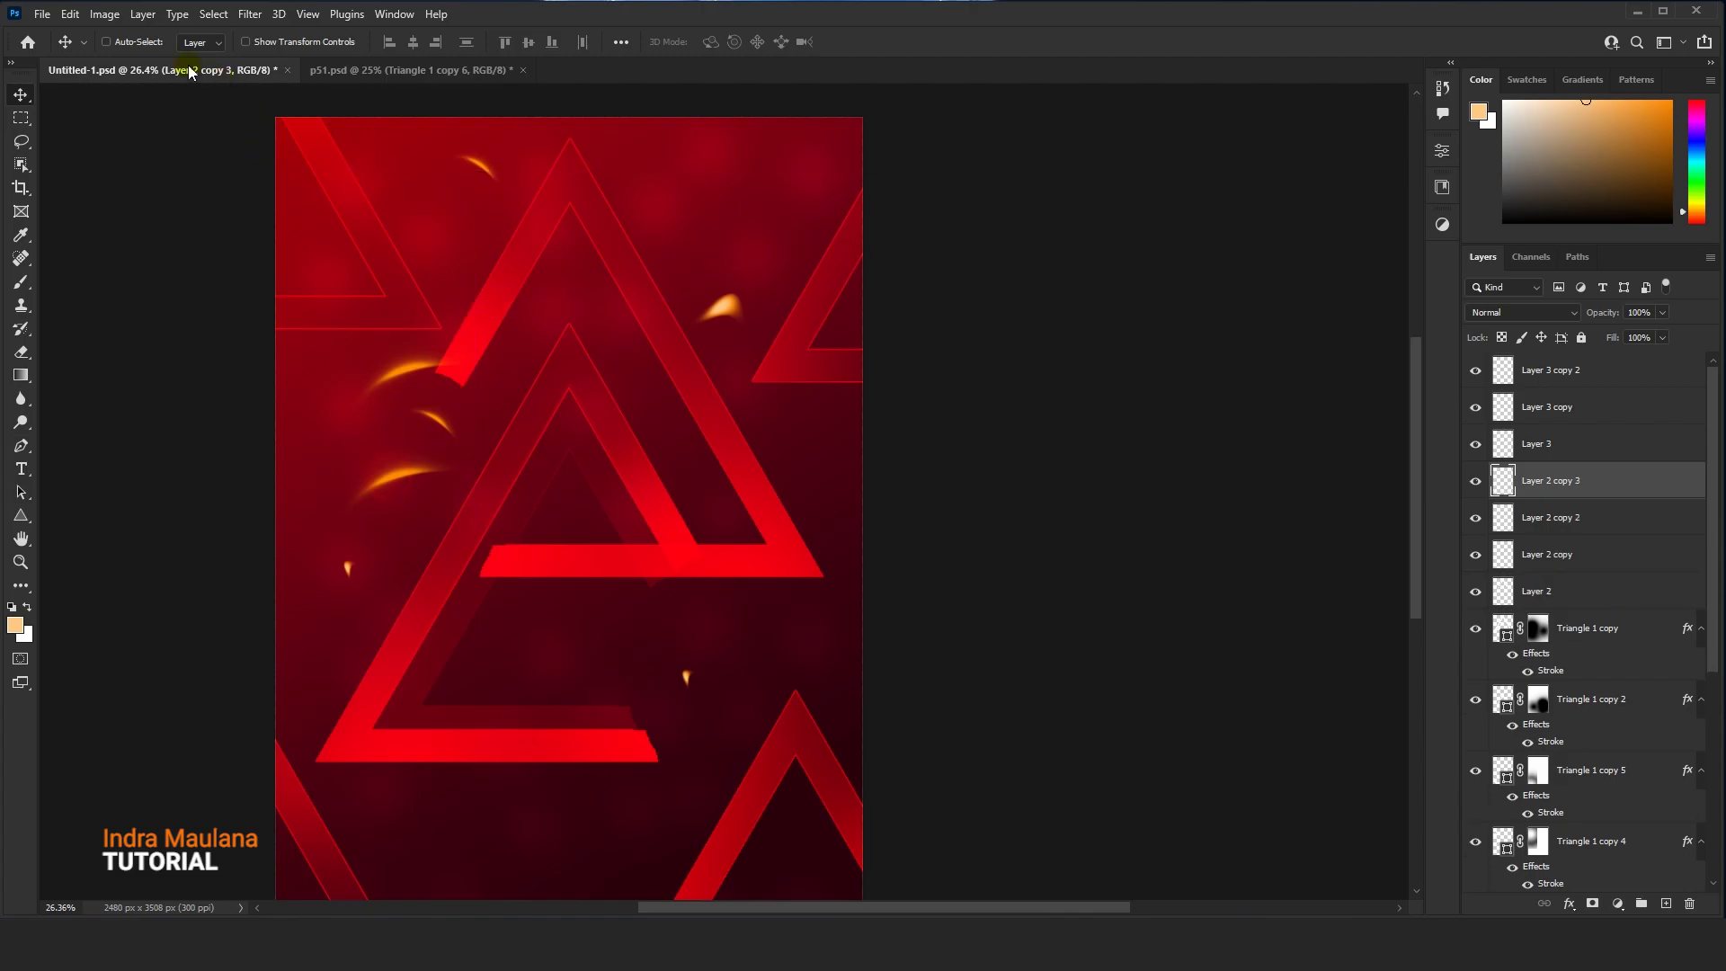
{"action": "left_click_drag", "start_coordinate": [401, 373], "coordinate": [578, 539]}
{"action": "key", "text": "ctrl+t"}
{"action": "key", "text": "Return"}
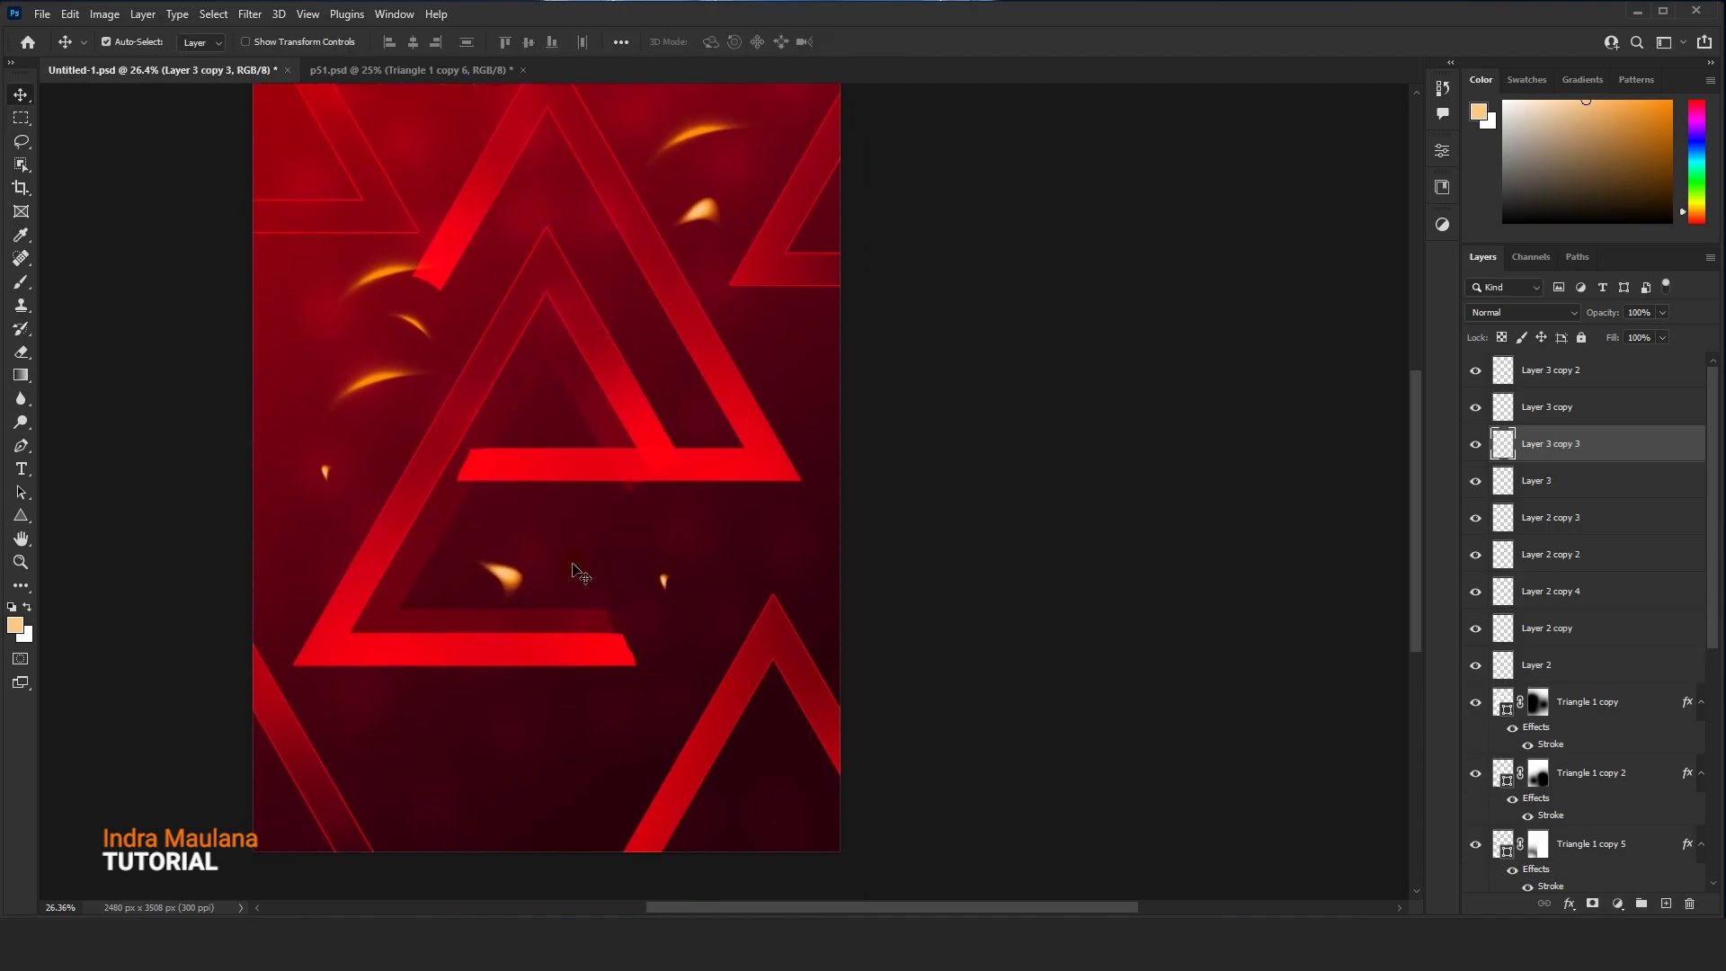
{"action": "scroll", "coordinate": [580, 568], "scroll_direction": "down", "scroll_amount": 2}
{"action": "left_click", "coordinate": [1569, 406]}
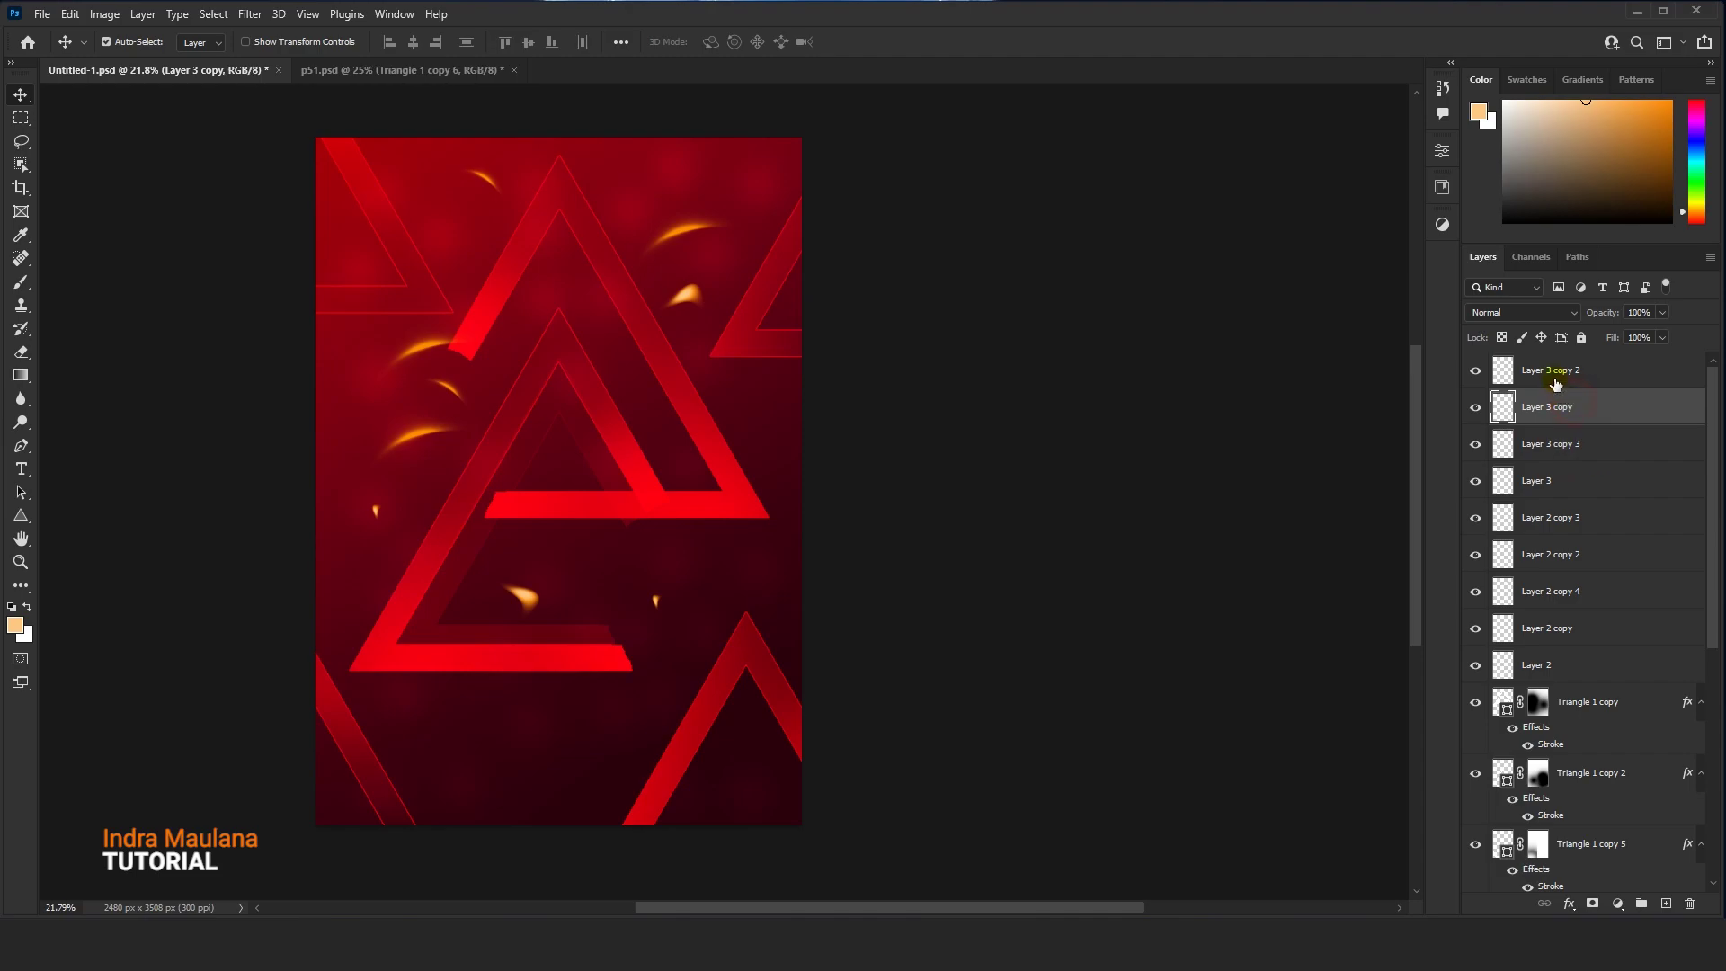
{"action": "left_click", "coordinate": [1552, 377], "text": "shift"}
{"action": "left_click", "coordinate": [1559, 495], "text": "ctrl"}
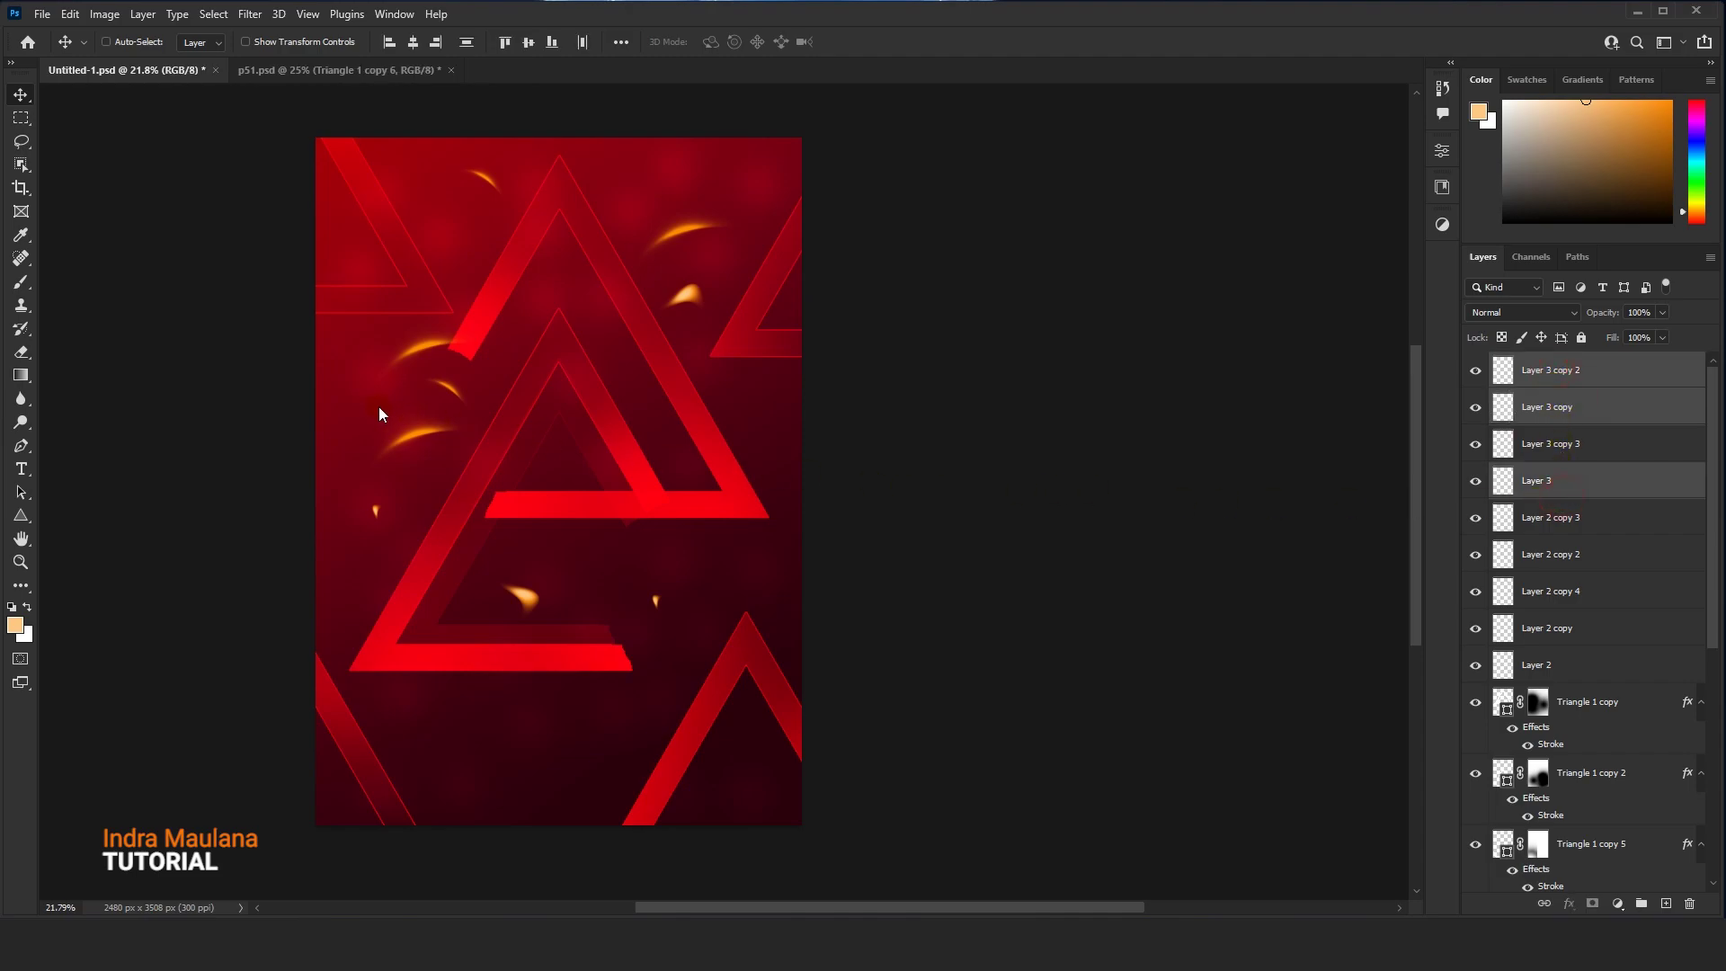
{"action": "left_click", "coordinate": [1549, 452]}
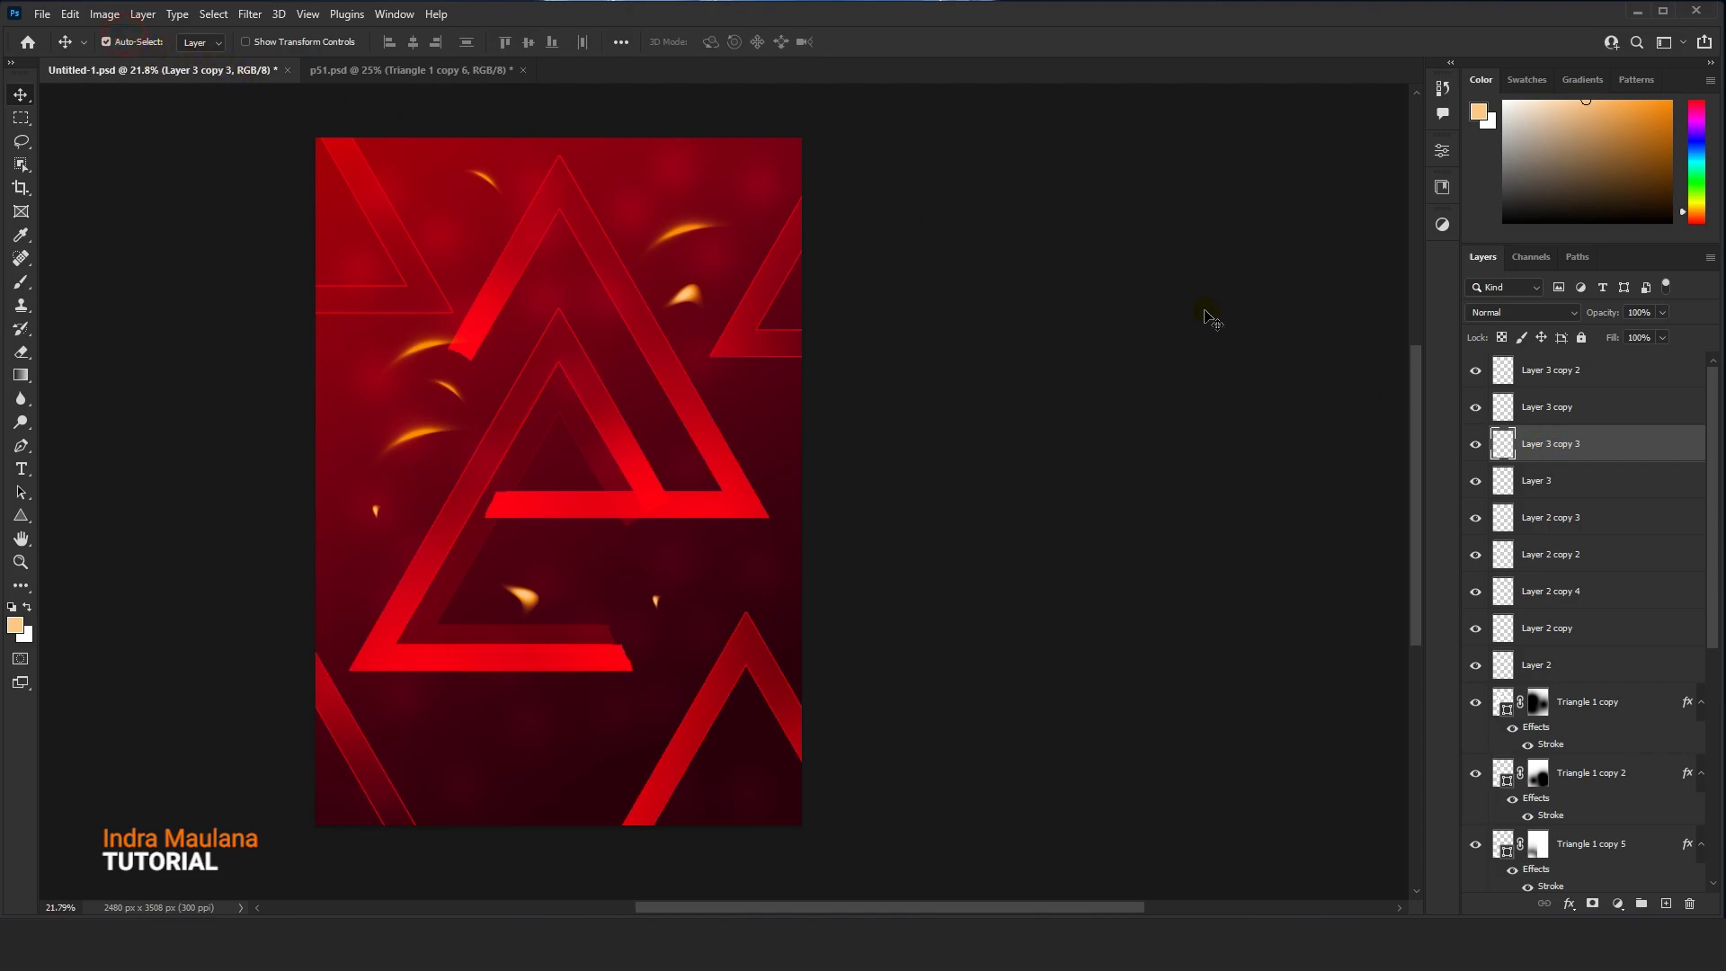
Turn off Auto-Select, select the layers from Layer 3 copy 2 to Layer 2 copy 3, and duplicate them toward the canvas's upper left
{"action": "left_click", "coordinate": [106, 42]}
{"action": "scroll", "coordinate": [724, 329], "scroll_direction": "up", "scroll_amount": 1}
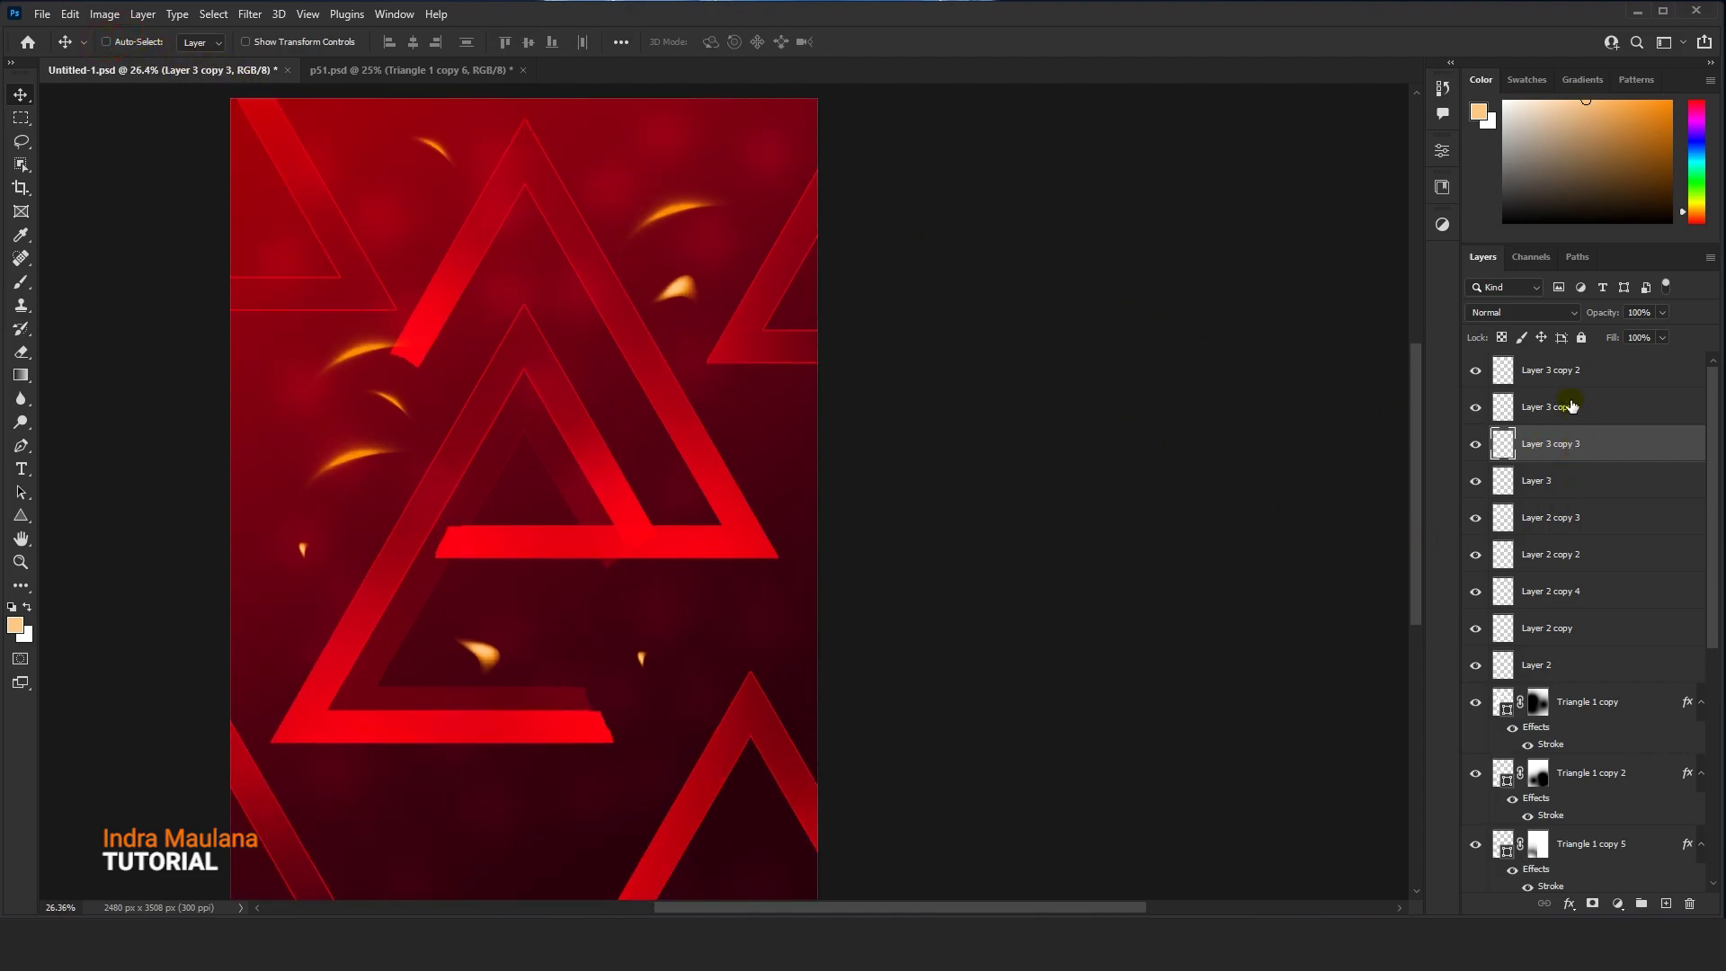
{"action": "left_click", "coordinate": [1559, 383]}
{"action": "left_click", "coordinate": [1553, 505], "text": "shift"}
{"action": "scroll", "coordinate": [654, 505], "scroll_direction": "down", "scroll_amount": 2}
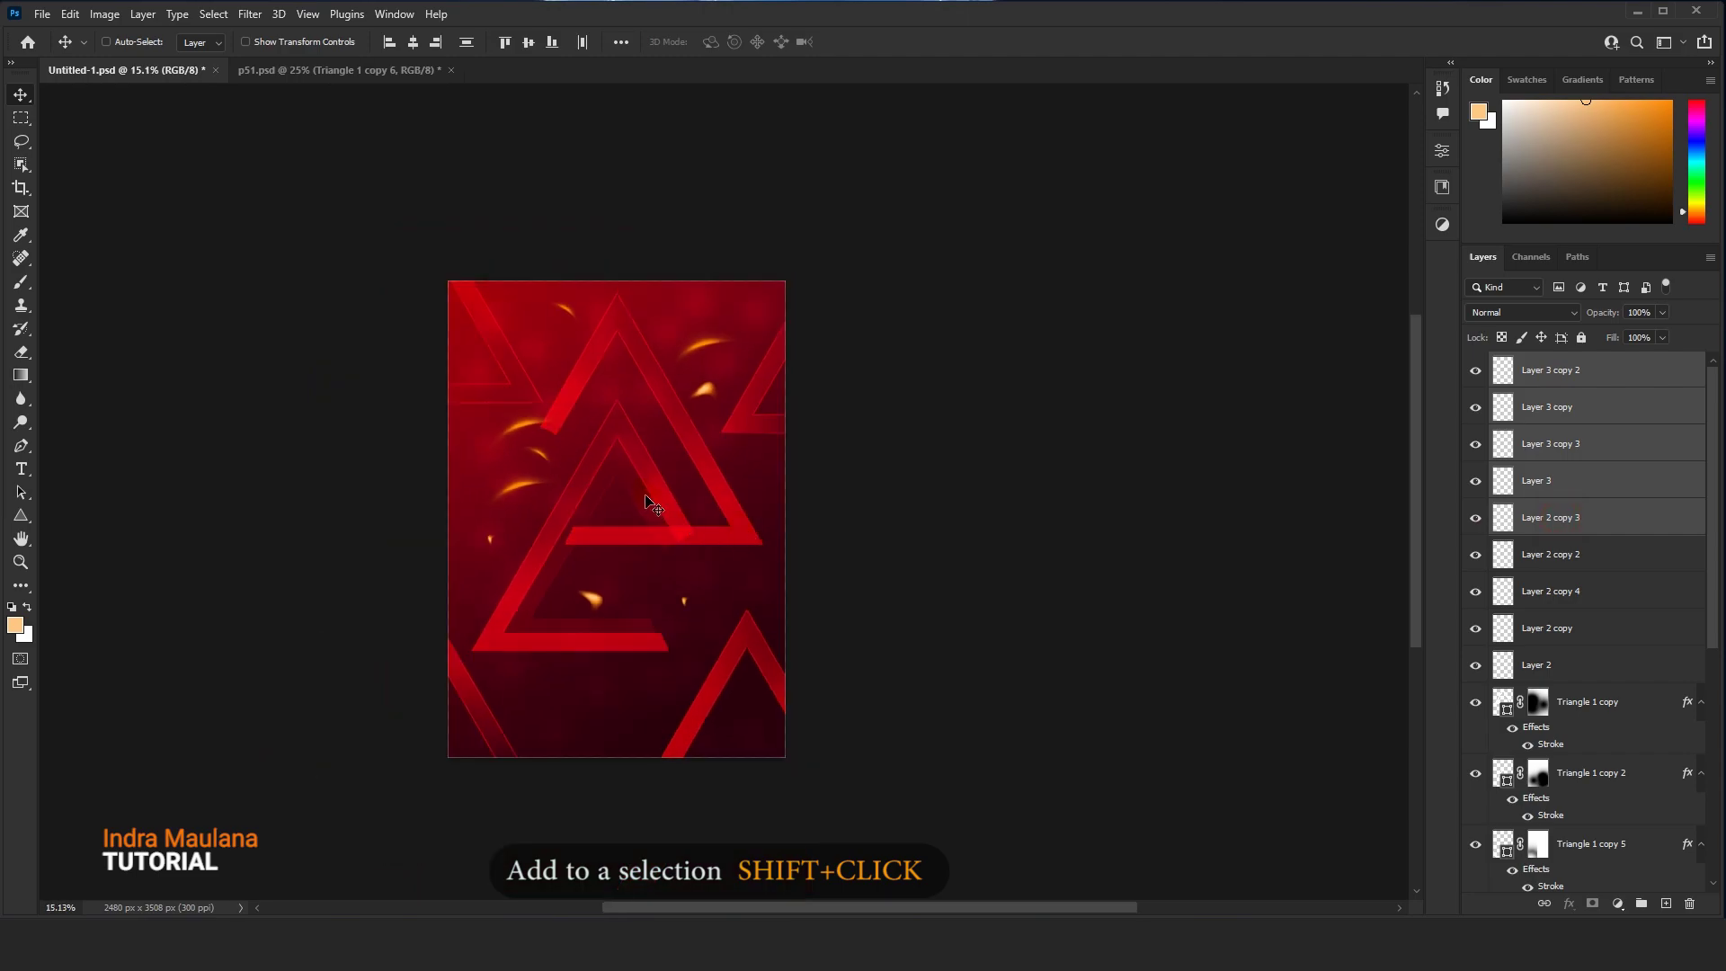
{"action": "left_click_drag", "start_coordinate": [683, 399], "coordinate": [603, 354]}
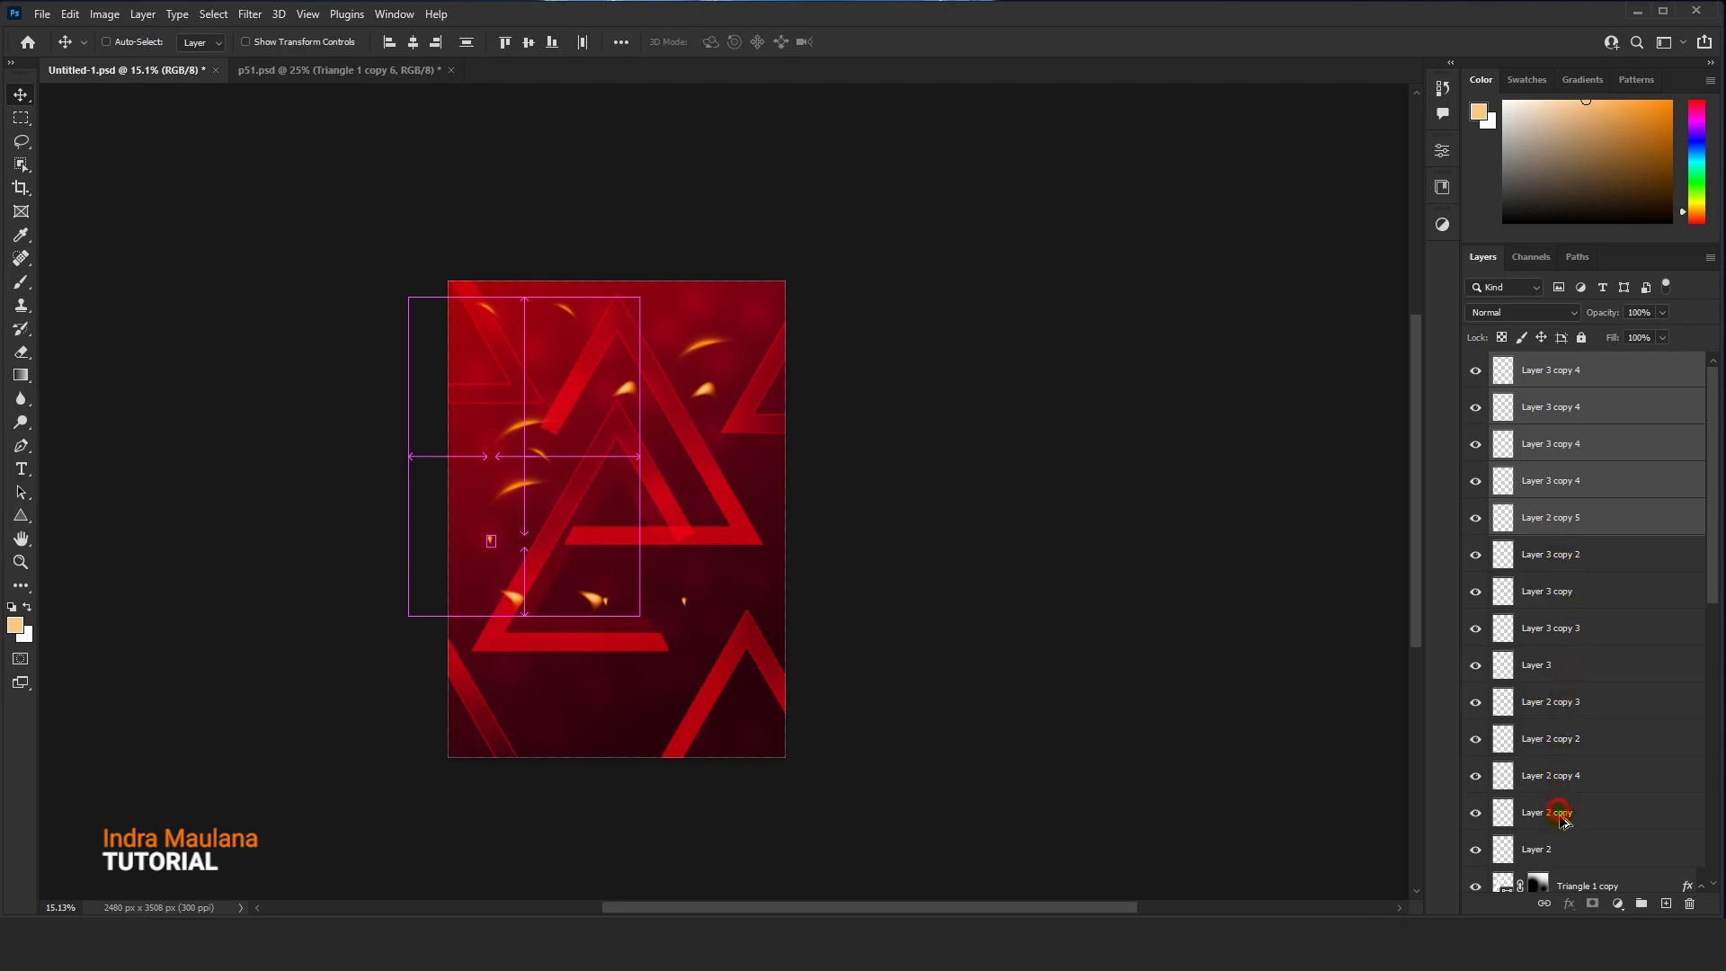
Select all highlight layers from Layer 2 copy up to the topmost one and duplicate them toward the canvas's lower right
{"action": "left_click", "coordinate": [1560, 813]}
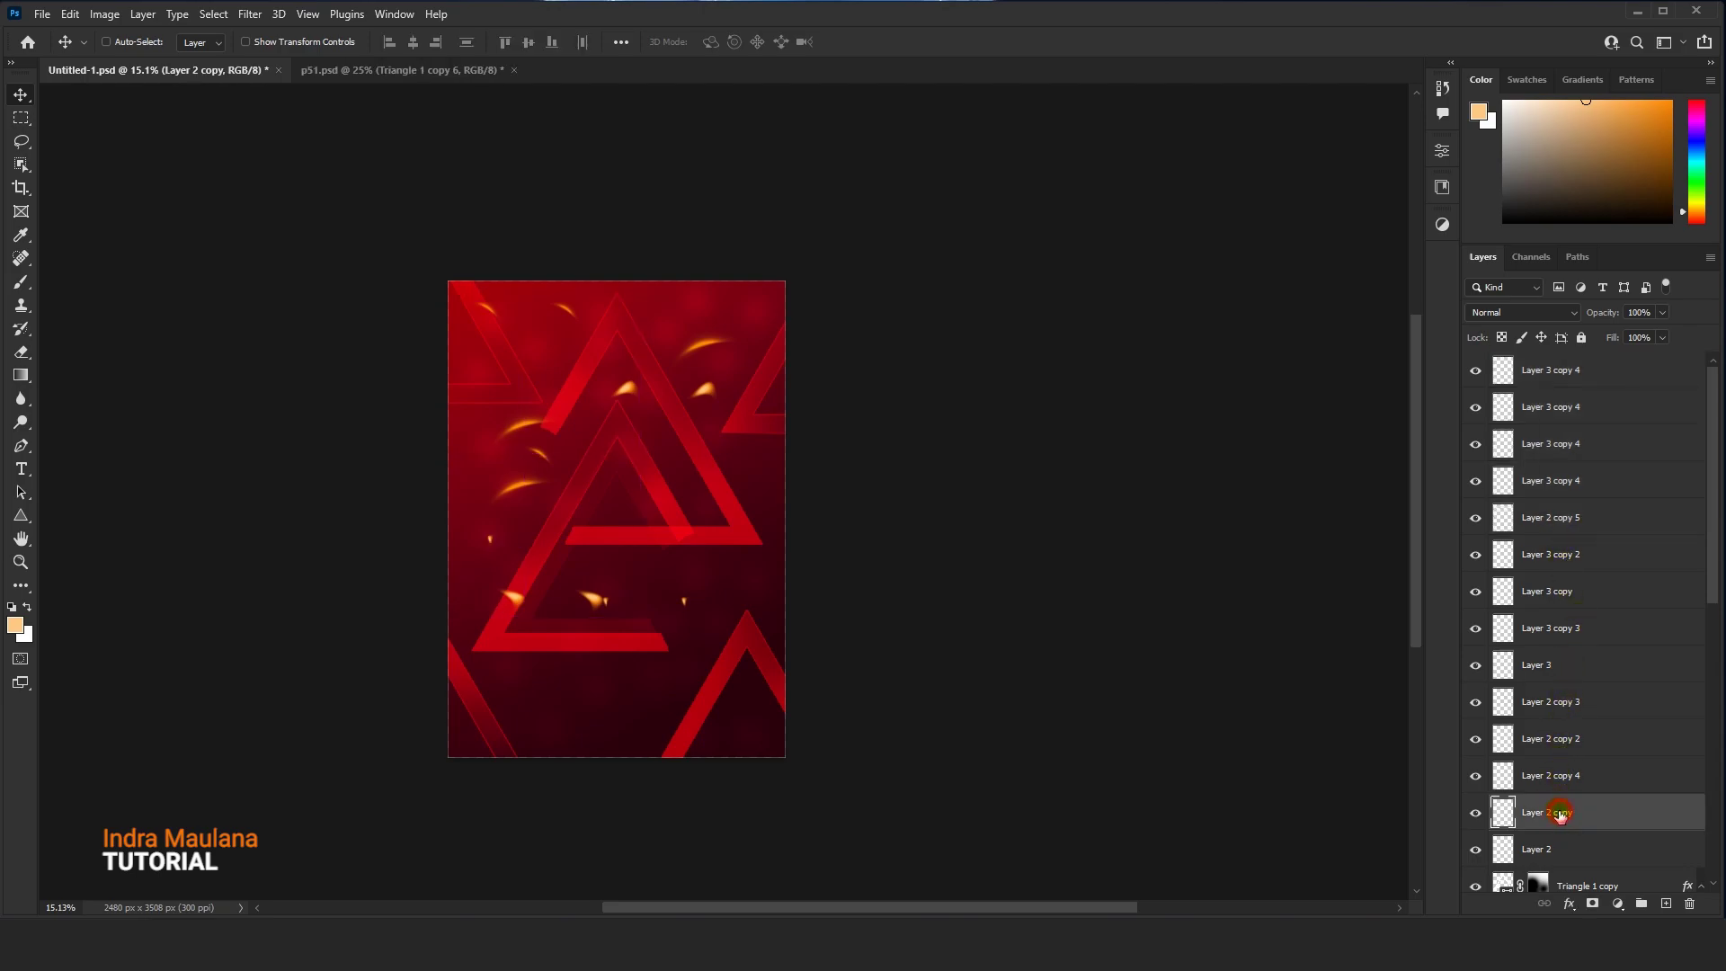
{"action": "left_click", "coordinate": [1562, 381], "text": "shift"}
{"action": "left_click_drag", "start_coordinate": [546, 435], "coordinate": [710, 402]}
{"action": "scroll", "coordinate": [710, 402], "scroll_direction": "down", "scroll_amount": 1}
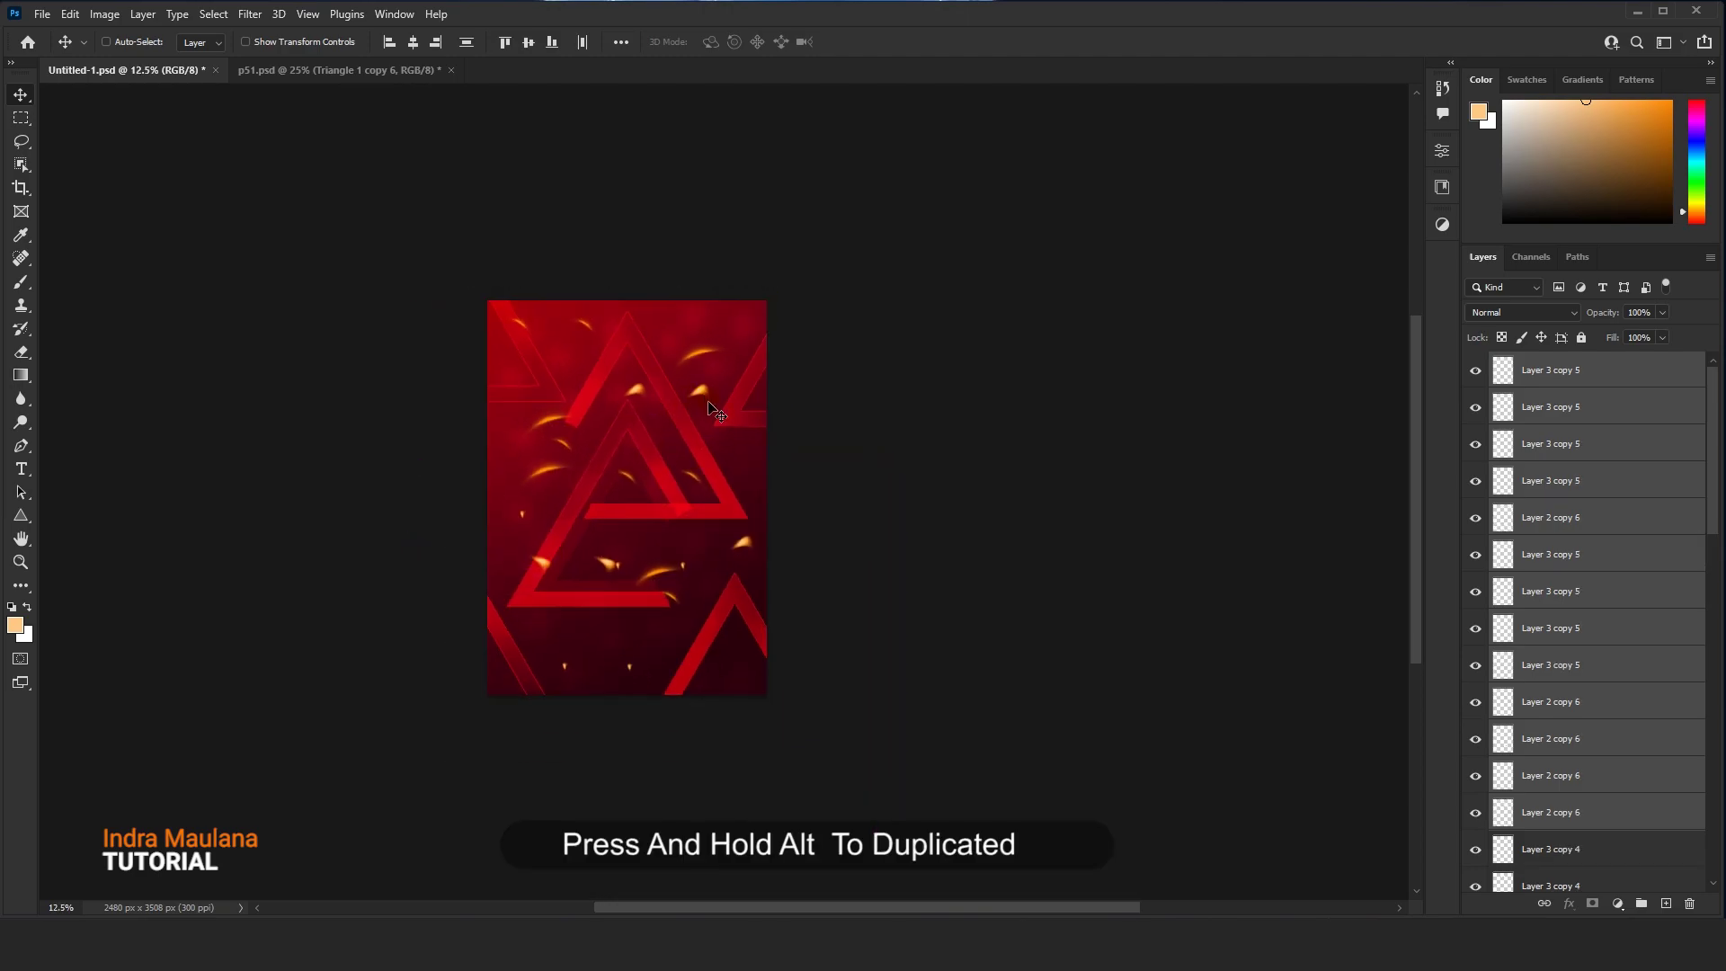
{"action": "scroll", "coordinate": [661, 468], "scroll_direction": "up", "scroll_amount": 1}
{"action": "left_click", "coordinate": [1588, 440]}
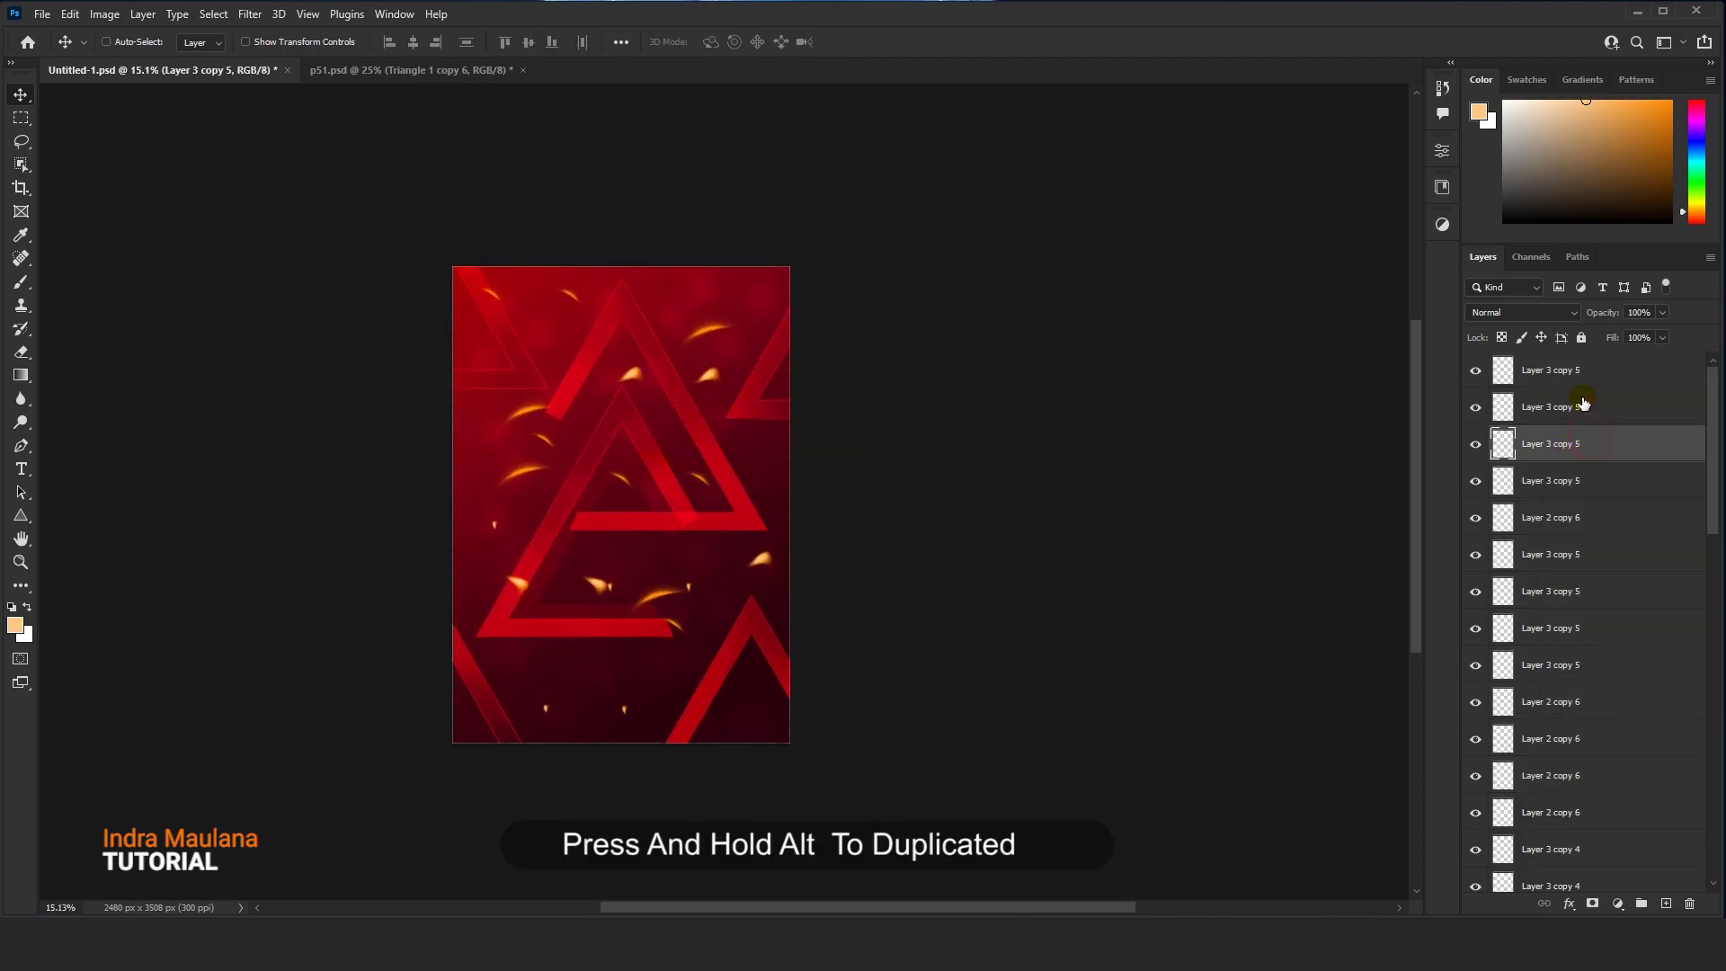
Merge all spark and arc layers, from the topmost one down to Layer 2, into a single layer
{"action": "left_click", "coordinate": [1572, 370]}
{"action": "scroll", "coordinate": [1582, 566], "scroll_direction": "down", "scroll_amount": 7}
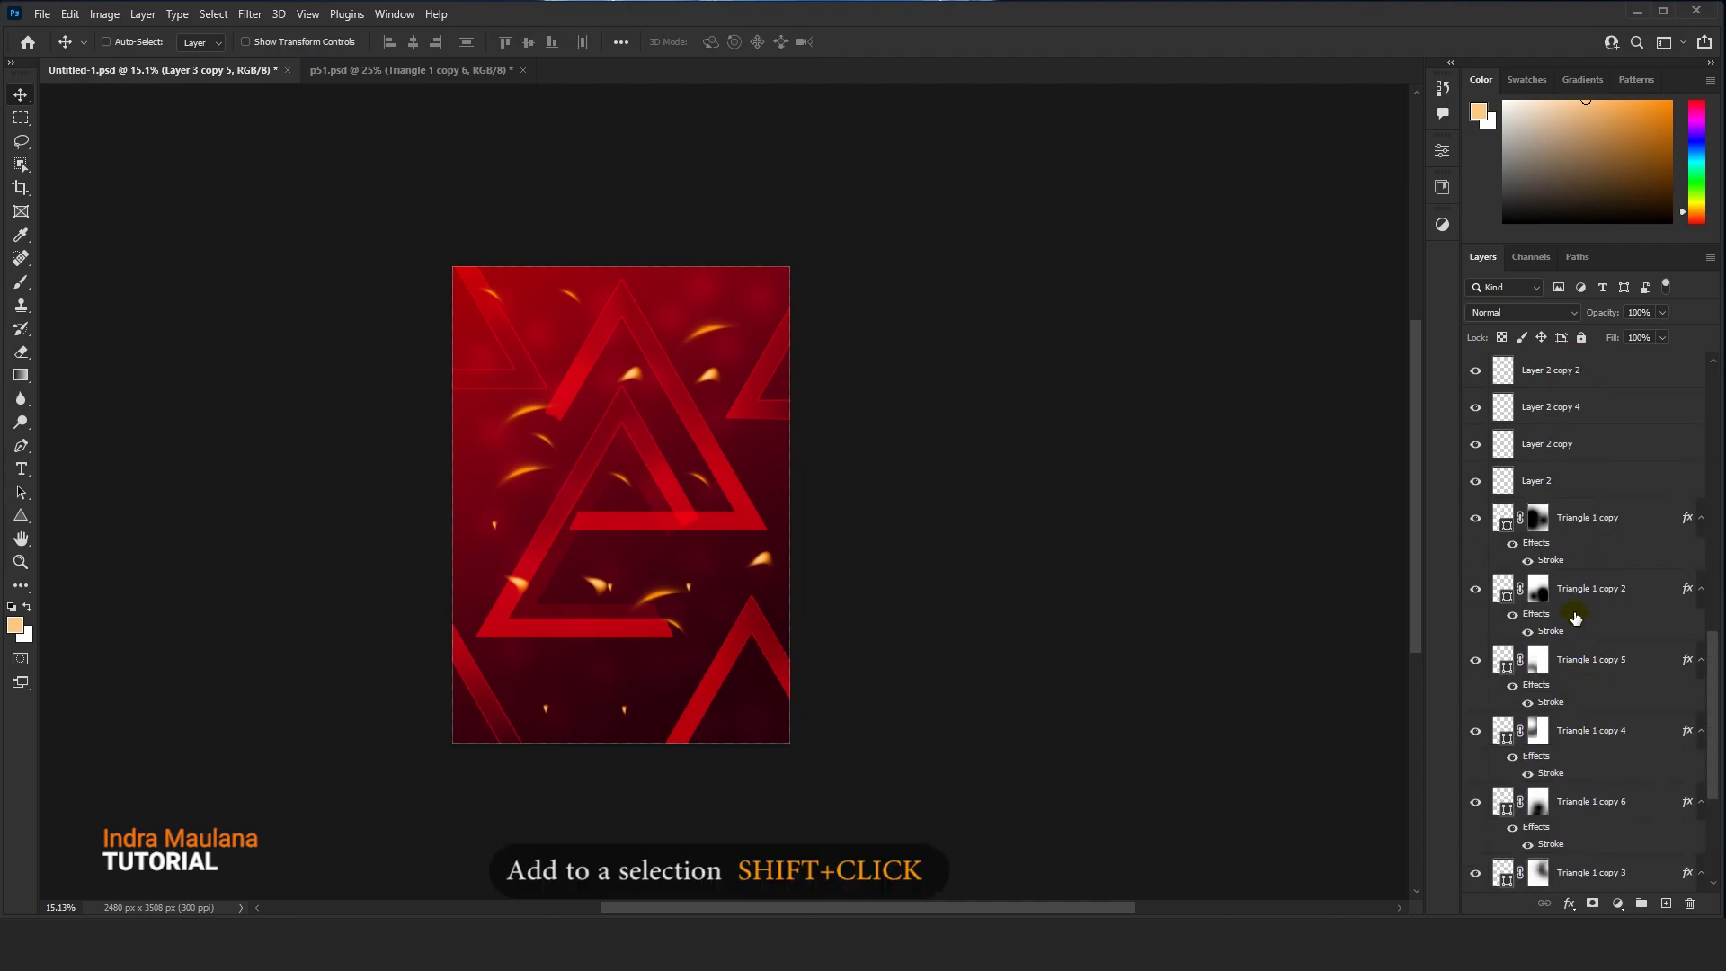
{"action": "left_click", "coordinate": [1542, 552], "text": "shift"}
{"action": "key", "text": "ctrl+e"}
{"action": "scroll", "coordinate": [1565, 396], "scroll_direction": "up", "scroll_amount": 1}
{"action": "left_click", "coordinate": [1475, 370]}
{"action": "left_click", "coordinate": [1476, 370]}
Duplicate the merged spark layer, flip the copy horizontally and vertically, and enlarge it to about 112.69% over the canvas
{"action": "left_click_drag", "start_coordinate": [623, 374], "coordinate": [589, 318]}
{"action": "left_click", "coordinate": [71, 14]}
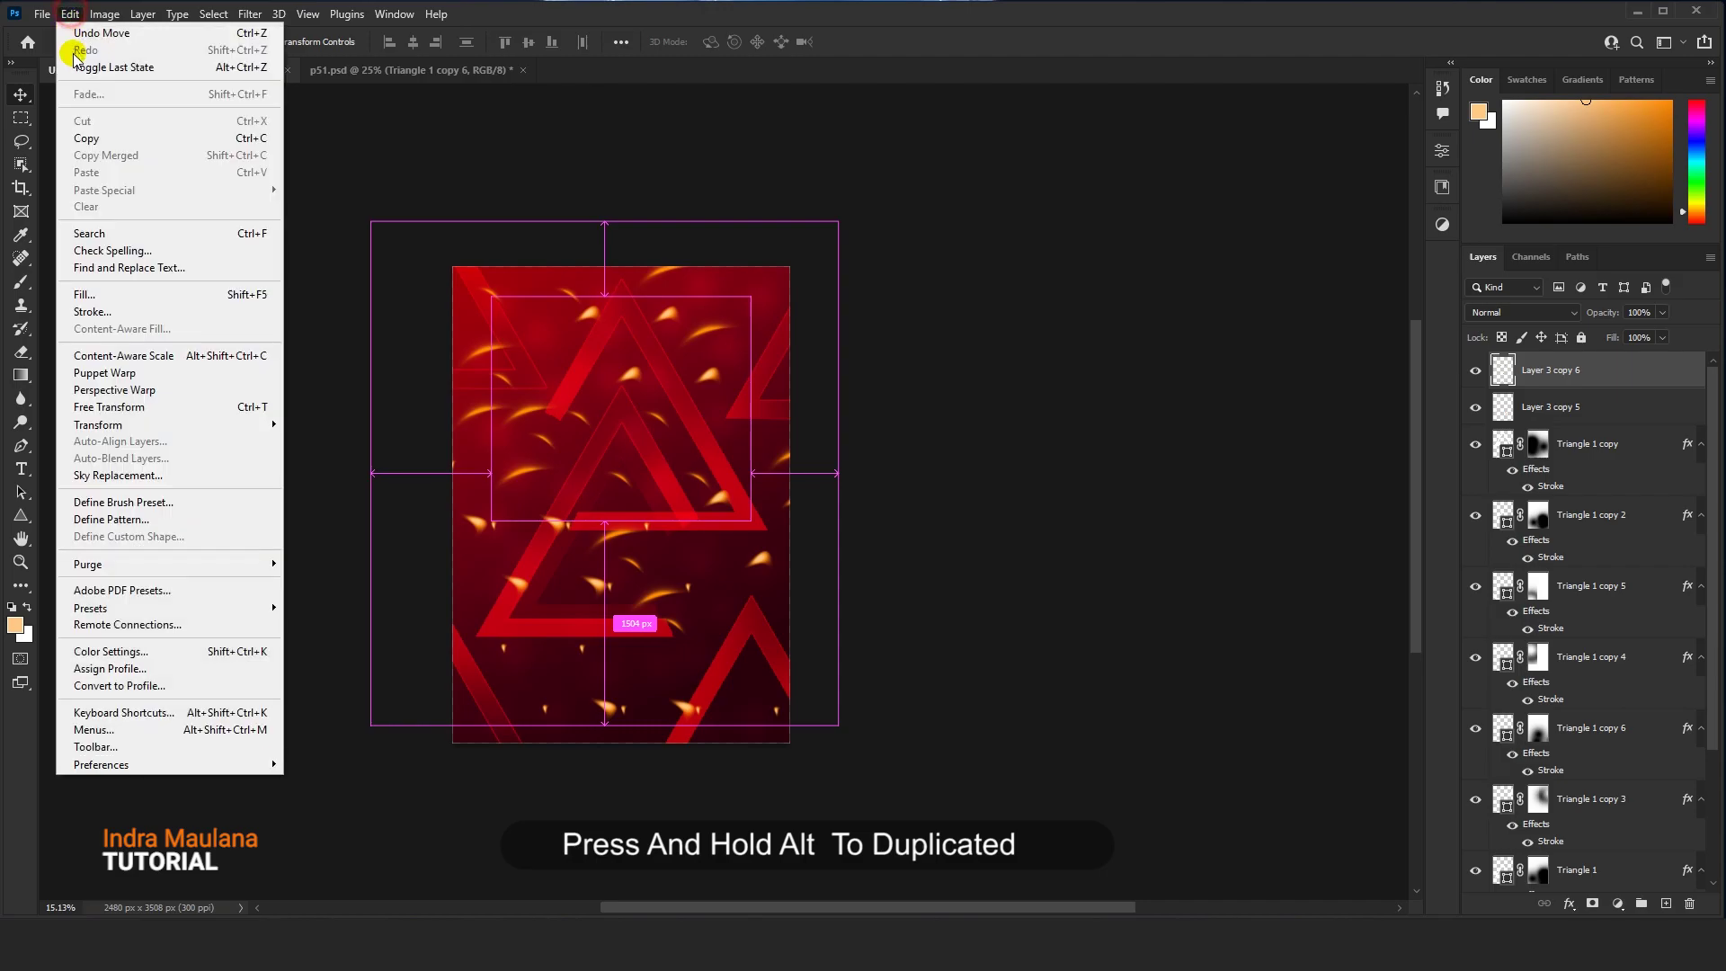
{"action": "left_click", "coordinate": [189, 407]}
{"action": "right_click", "coordinate": [656, 440]}
{"action": "left_click", "coordinate": [721, 796]}
{"action": "right_click", "coordinate": [656, 469]}
{"action": "left_click", "coordinate": [706, 837]}
{"action": "mouse_move", "coordinate": [672, 516]}
{"action": "left_mouse_down"}
{"action": "mouse_move", "coordinate": [668, 480]}
{"action": "mouse_move", "coordinate": [621, 469]}
{"action": "mouse_move", "coordinate": [661, 491]}
{"action": "left_mouse_up"}
{"action": "left_click_drag", "start_coordinate": [825, 699], "coordinate": [855, 731]}
{"action": "left_click_drag", "start_coordinate": [734, 522], "coordinate": [751, 544]}
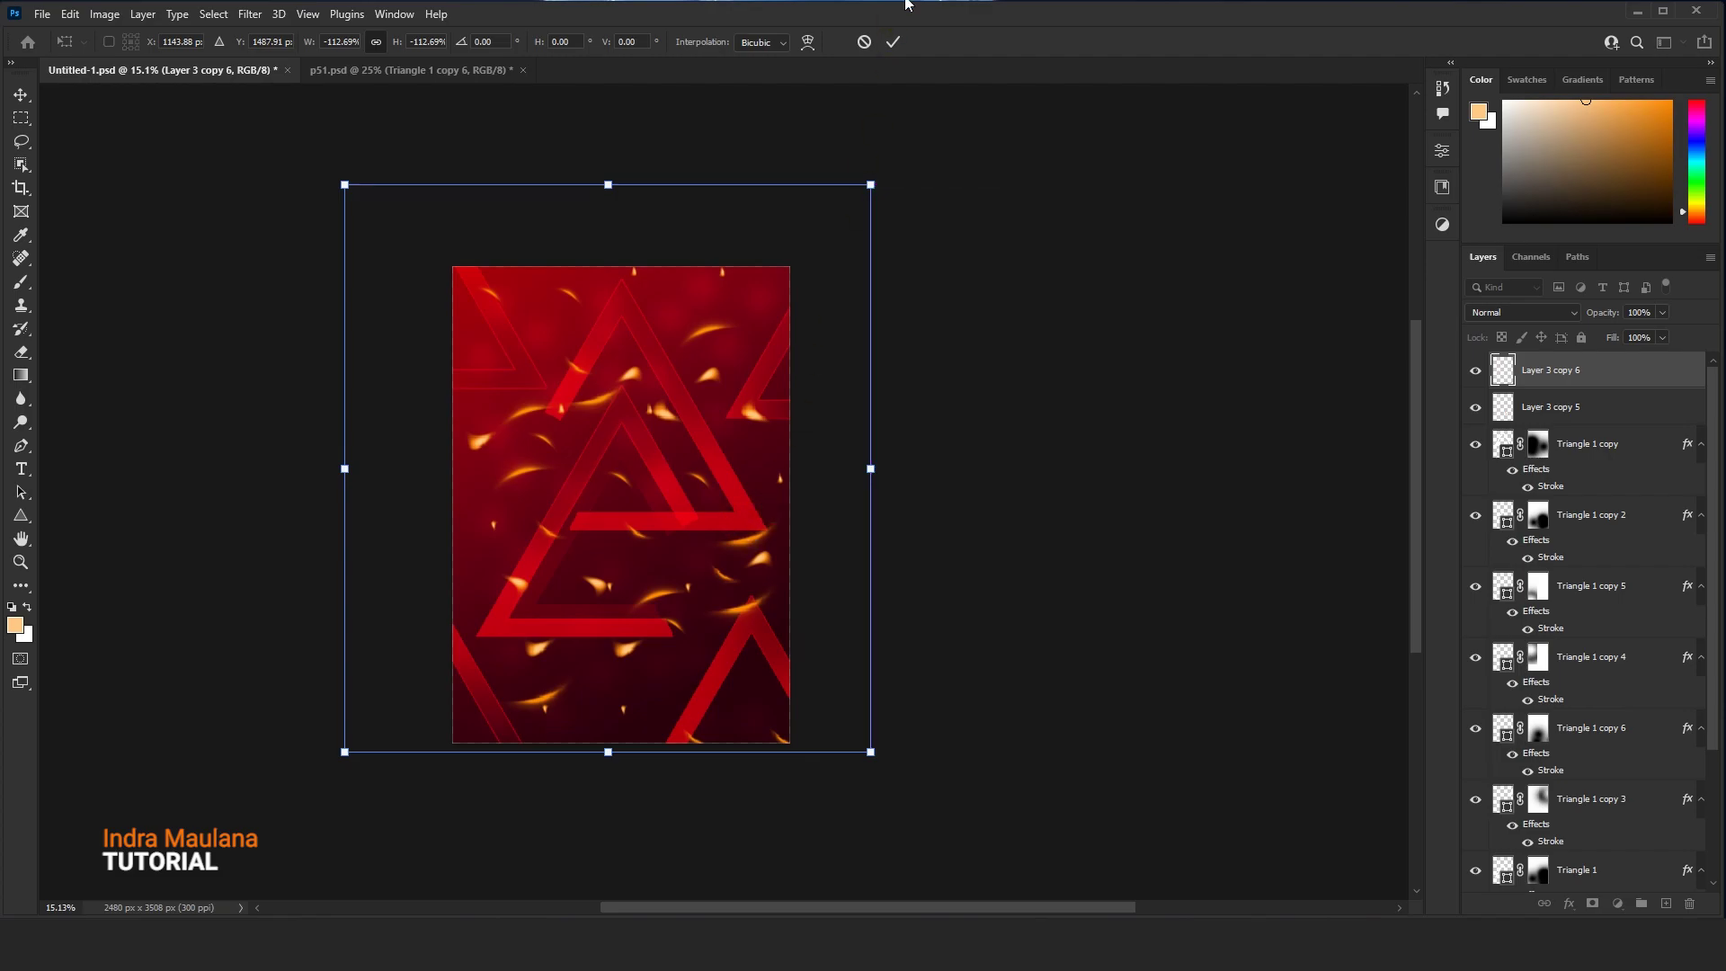
{"action": "key", "text": "Return"}
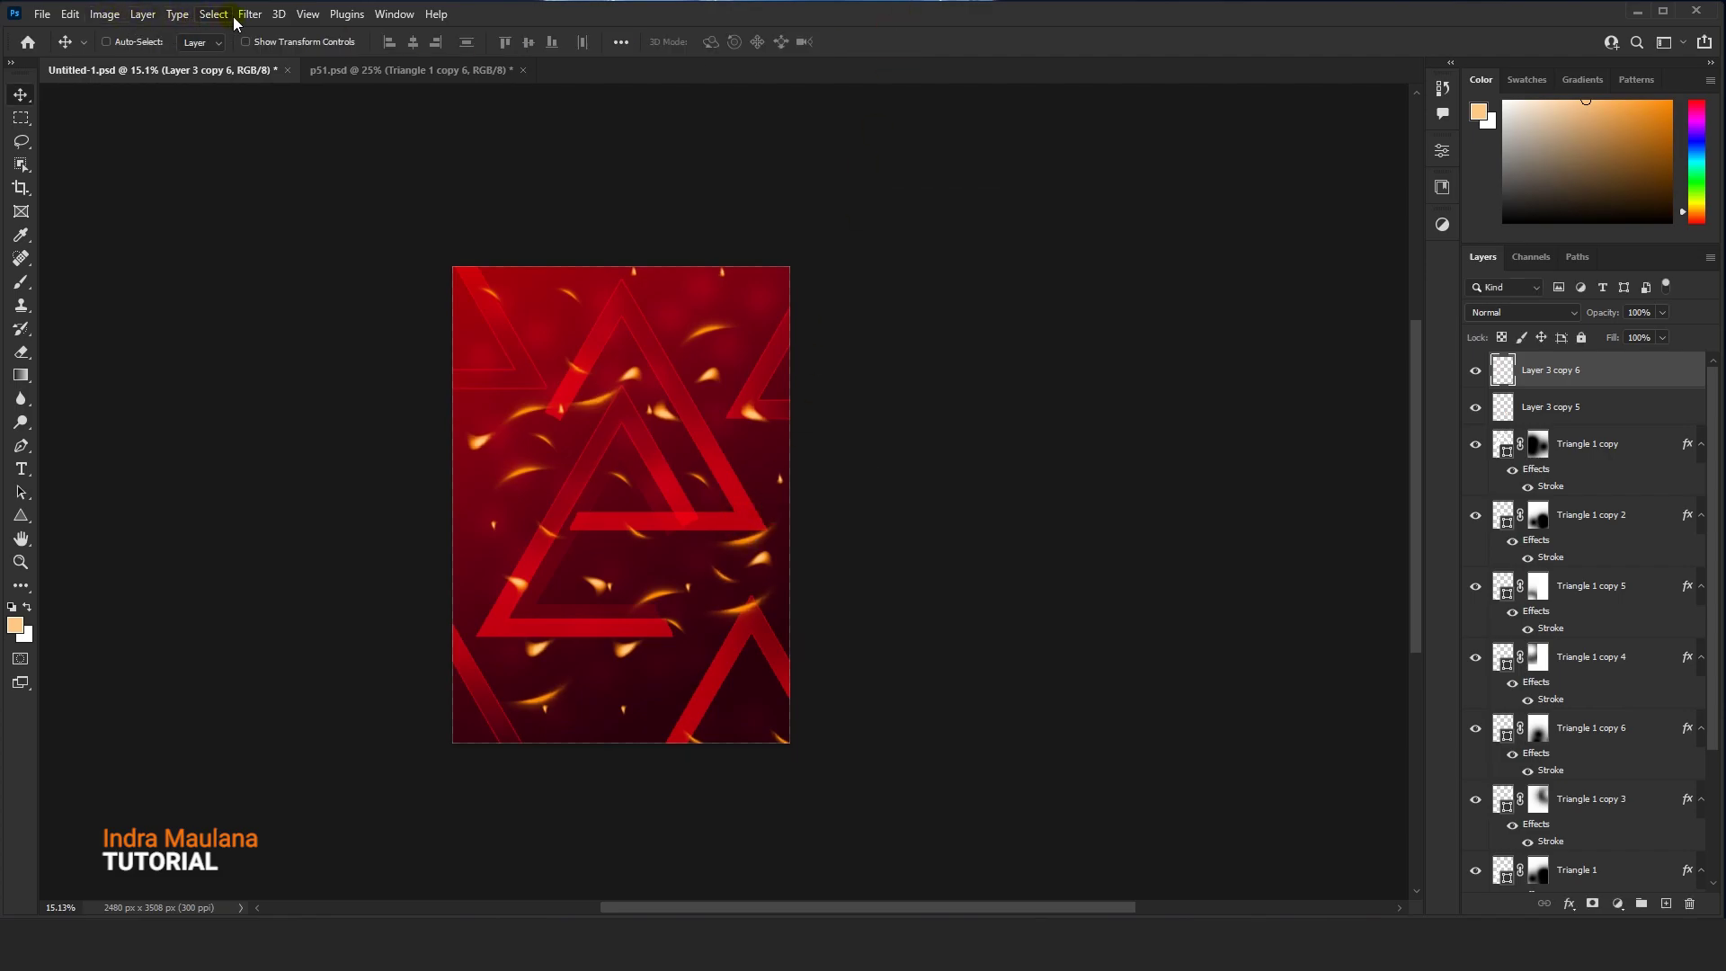
Apply a Motion Blur to the flipped spark copy with an angle of -36° and a distance of 201 pixels
{"action": "left_click", "coordinate": [247, 14]}
{"action": "mouse_move", "coordinate": [453, 241]}
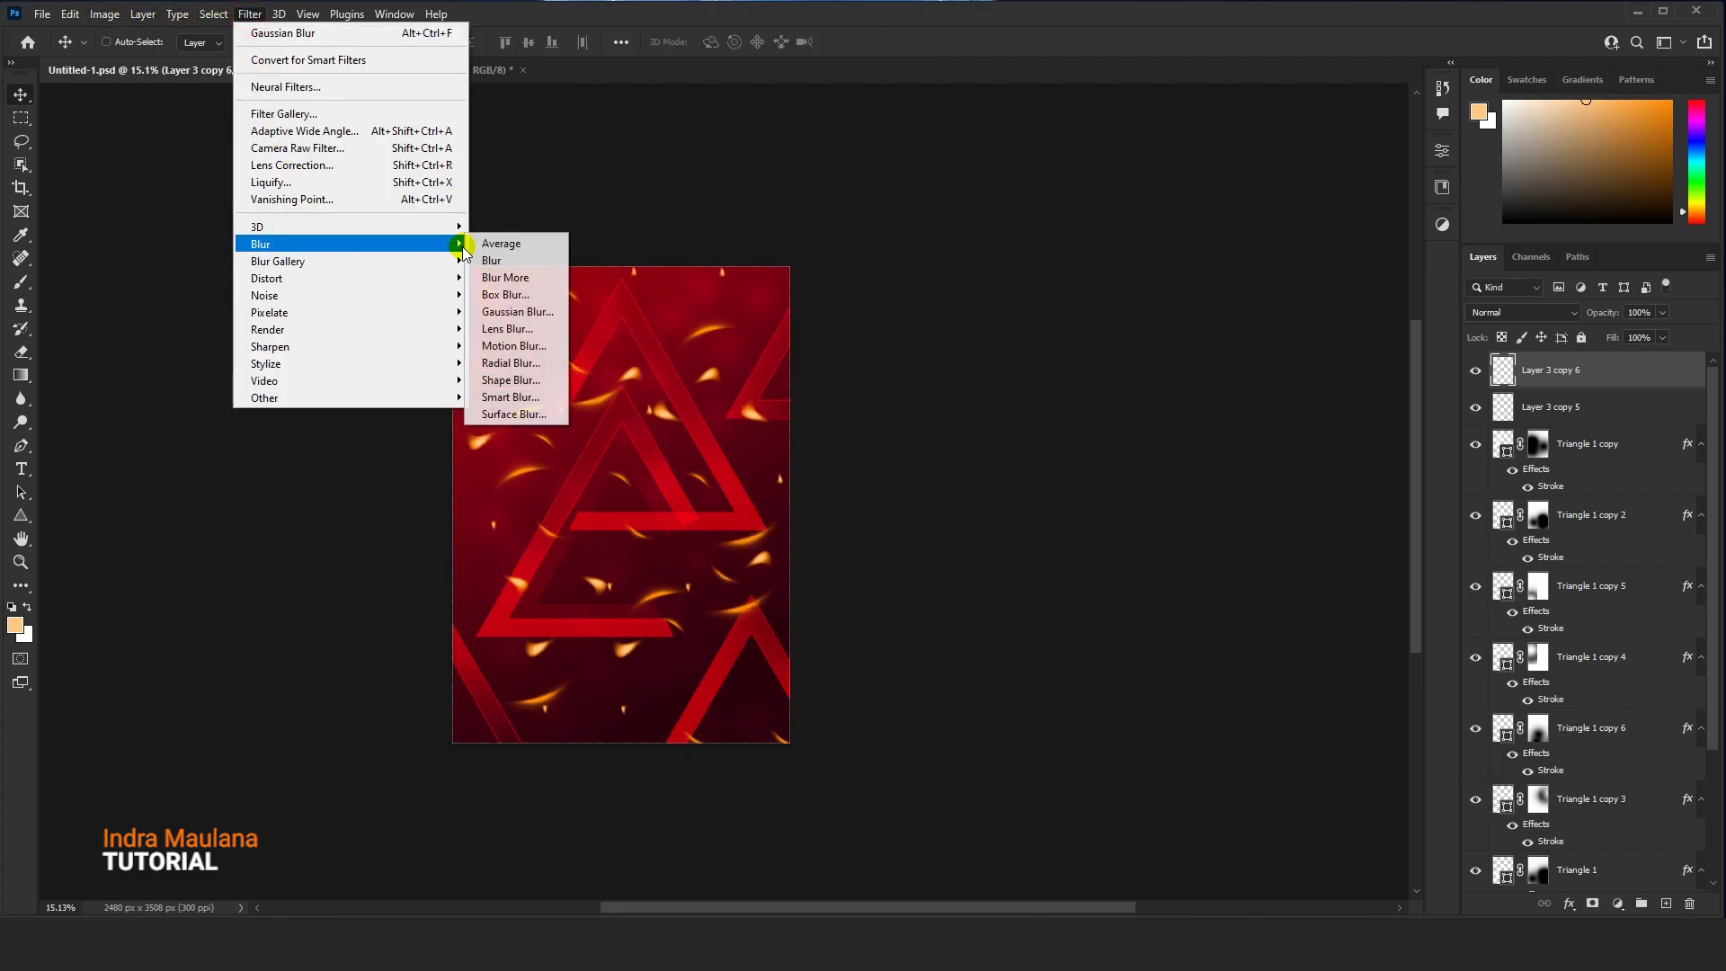
{"action": "left_click", "coordinate": [512, 345]}
{"action": "left_click_drag", "start_coordinate": [593, 154], "coordinate": [1069, 149]}
{"action": "left_click_drag", "start_coordinate": [983, 474], "coordinate": [1000, 470]}
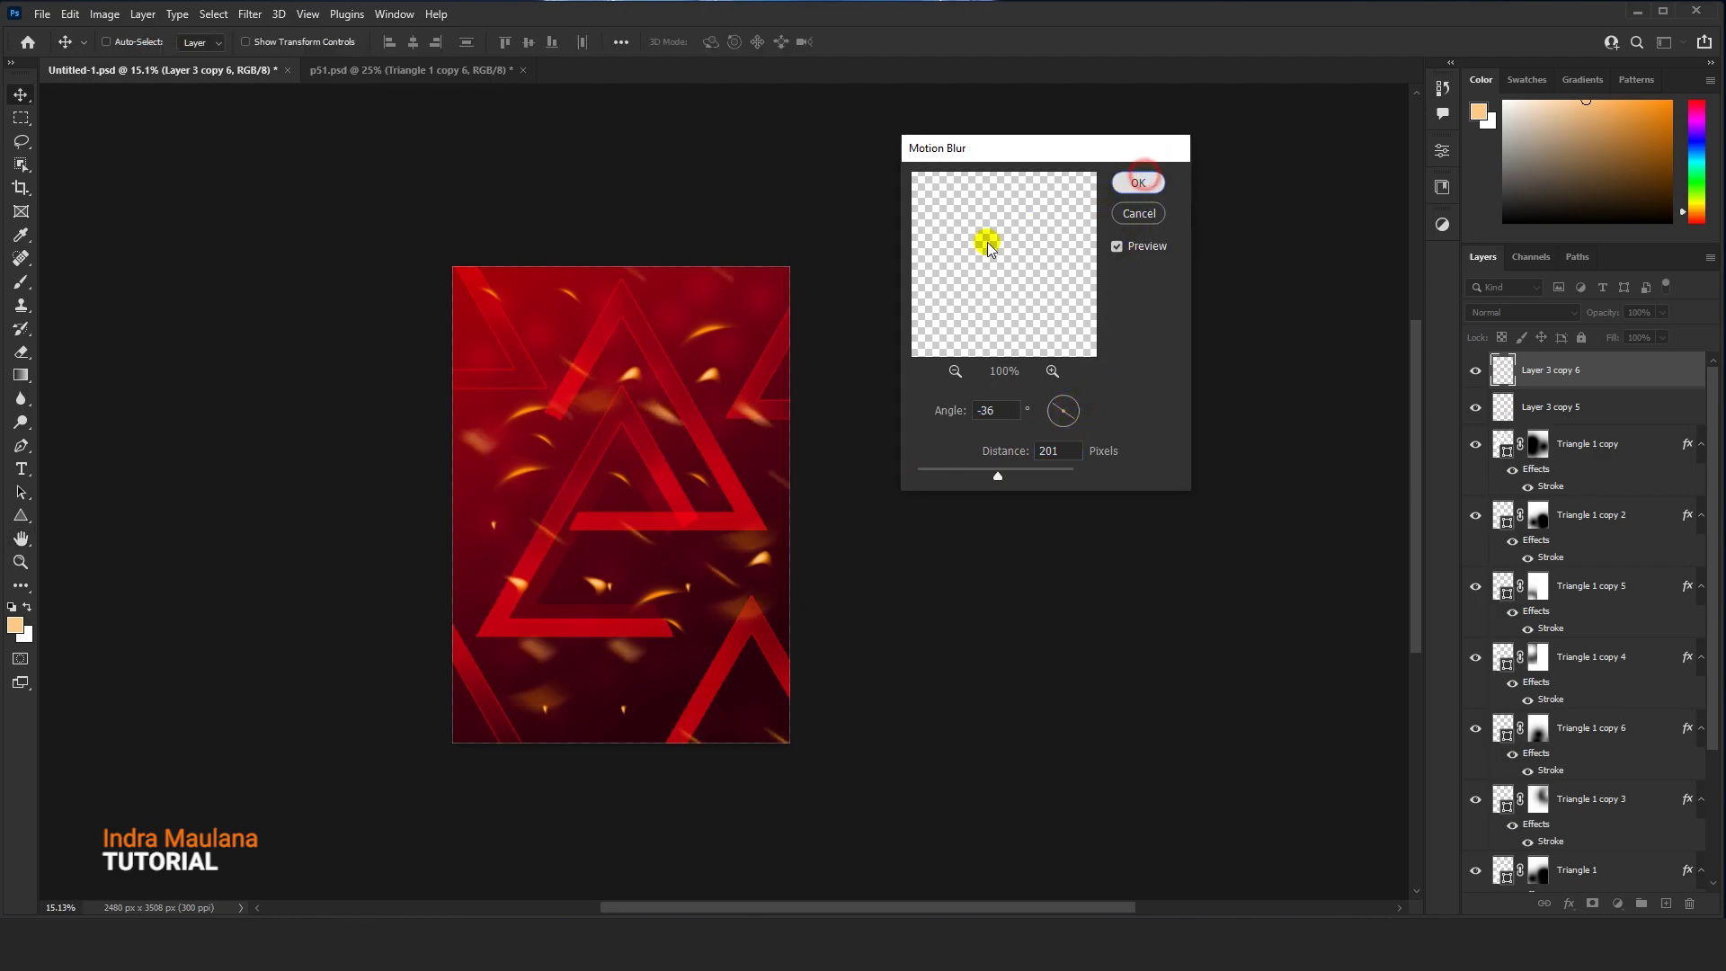
{"action": "left_click", "coordinate": [1138, 184]}
Duplicate the unblurred Layer 3 copy 5, shrink the copy toward the upper right, and spread one more copy of it over the canvas
{"action": "scroll", "coordinate": [681, 455], "scroll_direction": "up", "scroll_amount": 3}
{"action": "left_click_drag", "start_coordinate": [681, 455], "coordinate": [675, 440]}
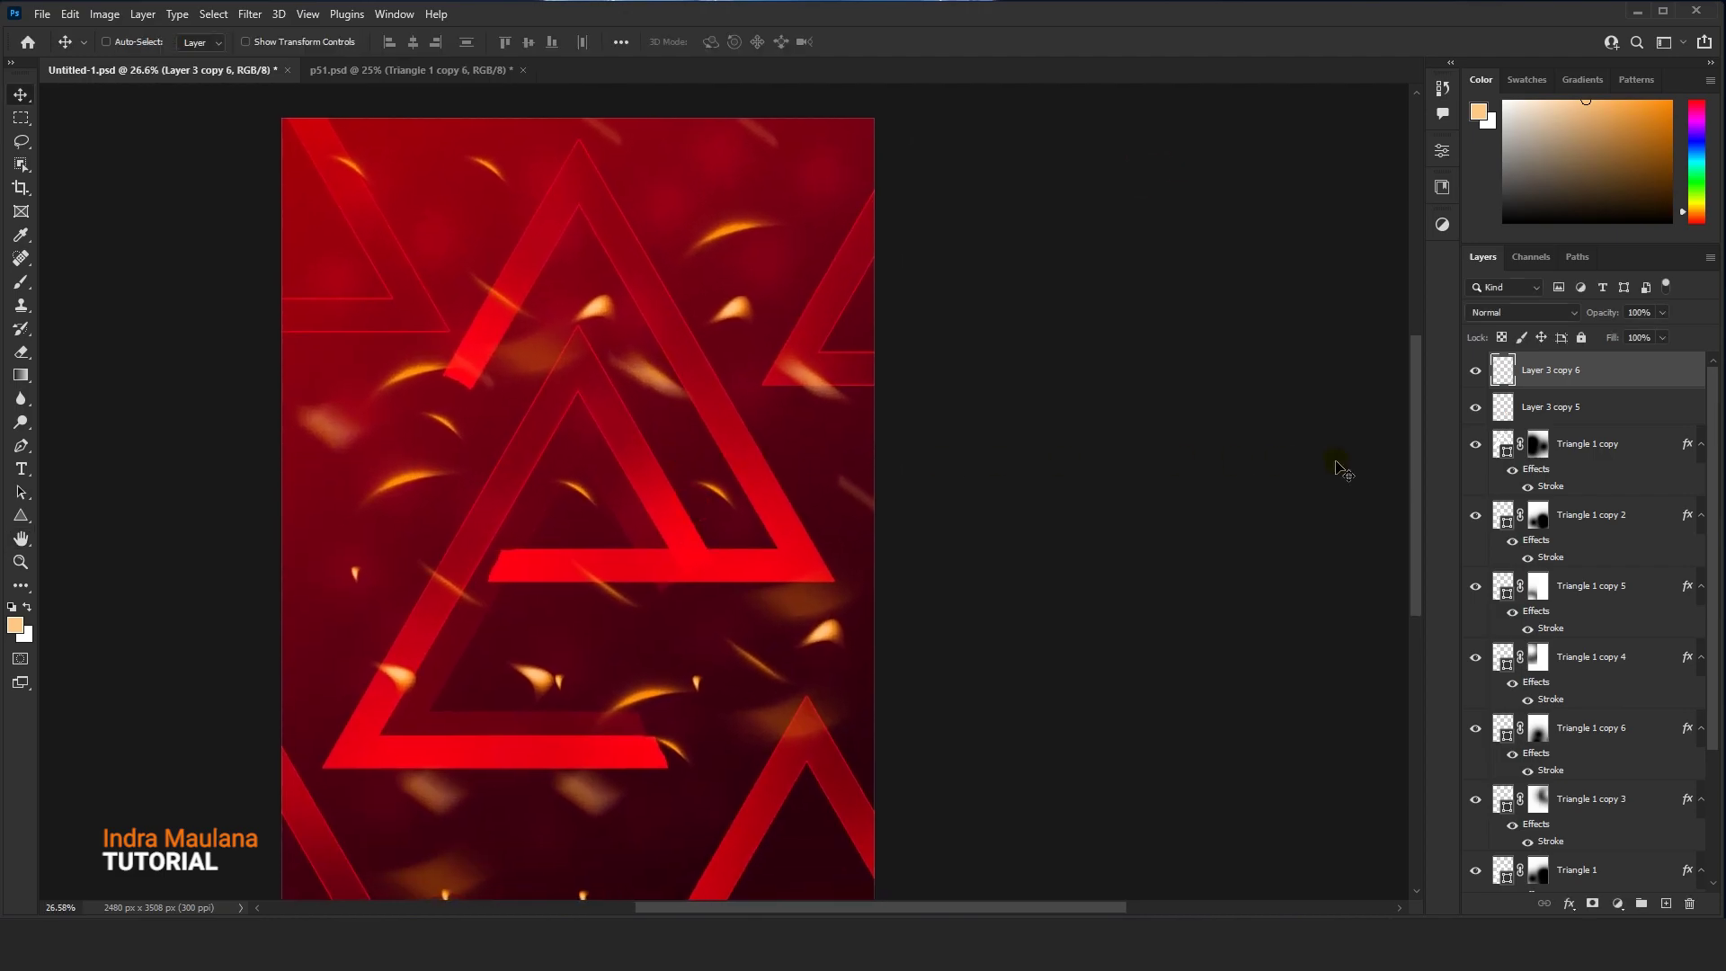
{"action": "left_click_drag", "start_coordinate": [1542, 409], "coordinate": [1664, 903]}
{"action": "scroll", "coordinate": [349, 406], "scroll_direction": "down", "scroll_amount": 4}
{"action": "key", "text": "ctrl+t"}
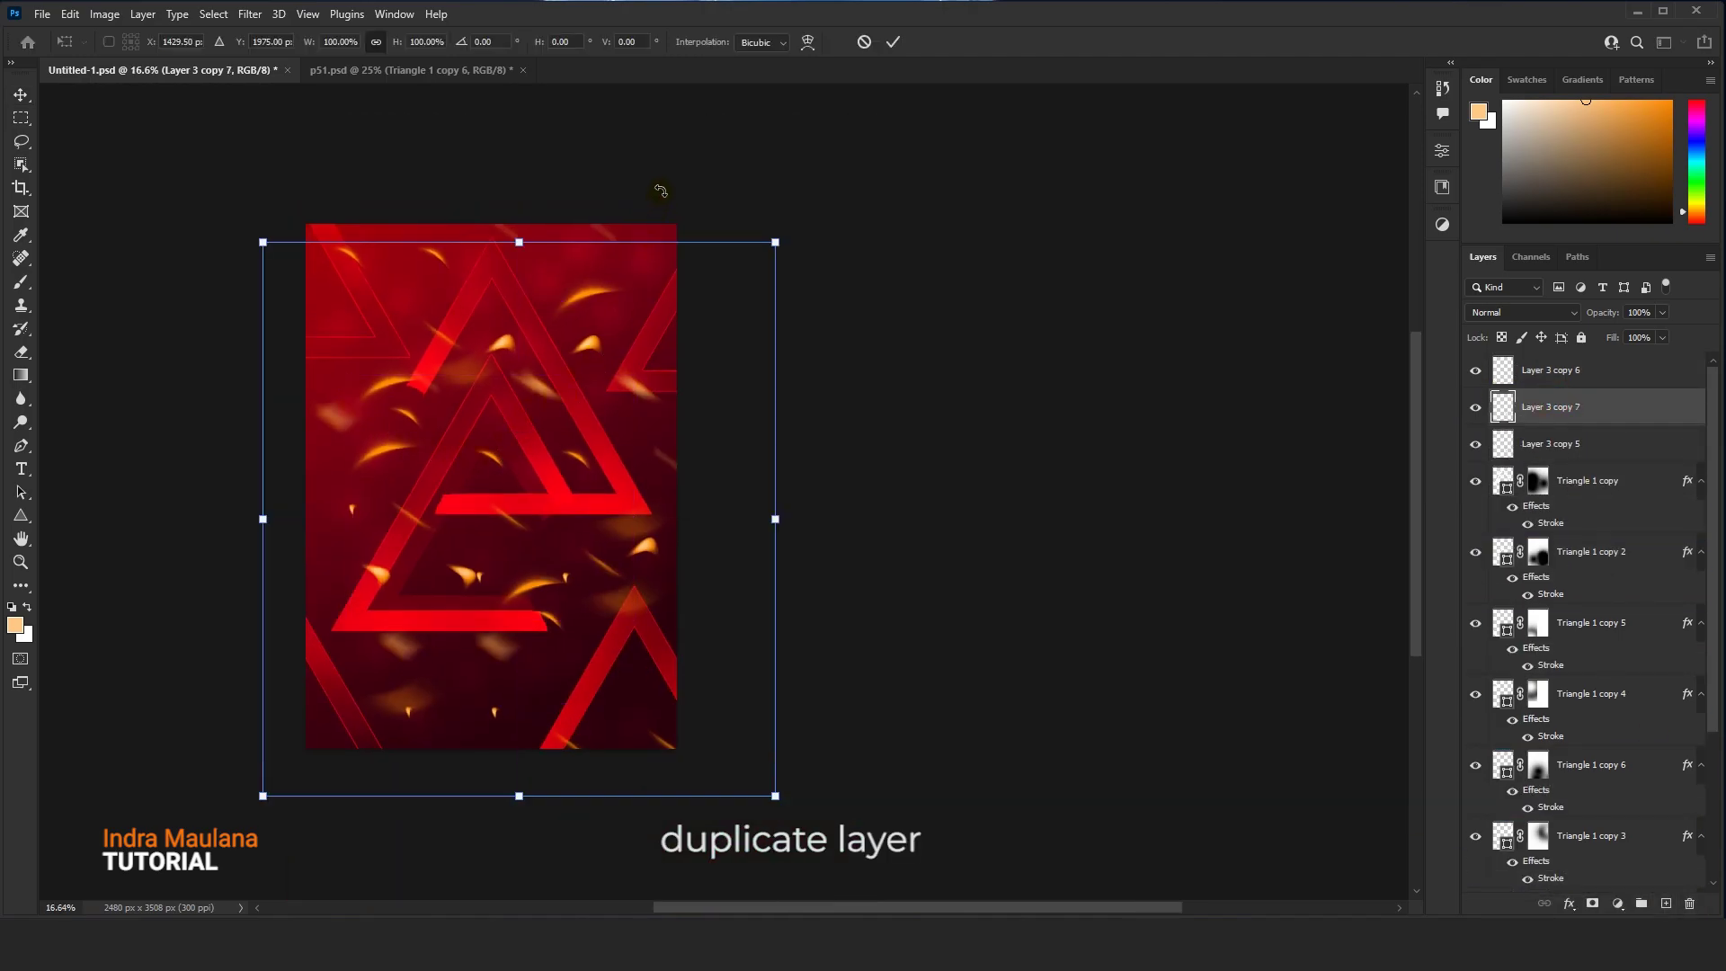
{"action": "left_click_drag", "start_coordinate": [770, 245], "coordinate": [697, 332]}
{"action": "left_click_drag", "start_coordinate": [512, 482], "coordinate": [687, 346]}
{"action": "key", "text": "Return"}
{"action": "scroll", "coordinate": [467, 539], "scroll_direction": "up", "scroll_amount": 3}
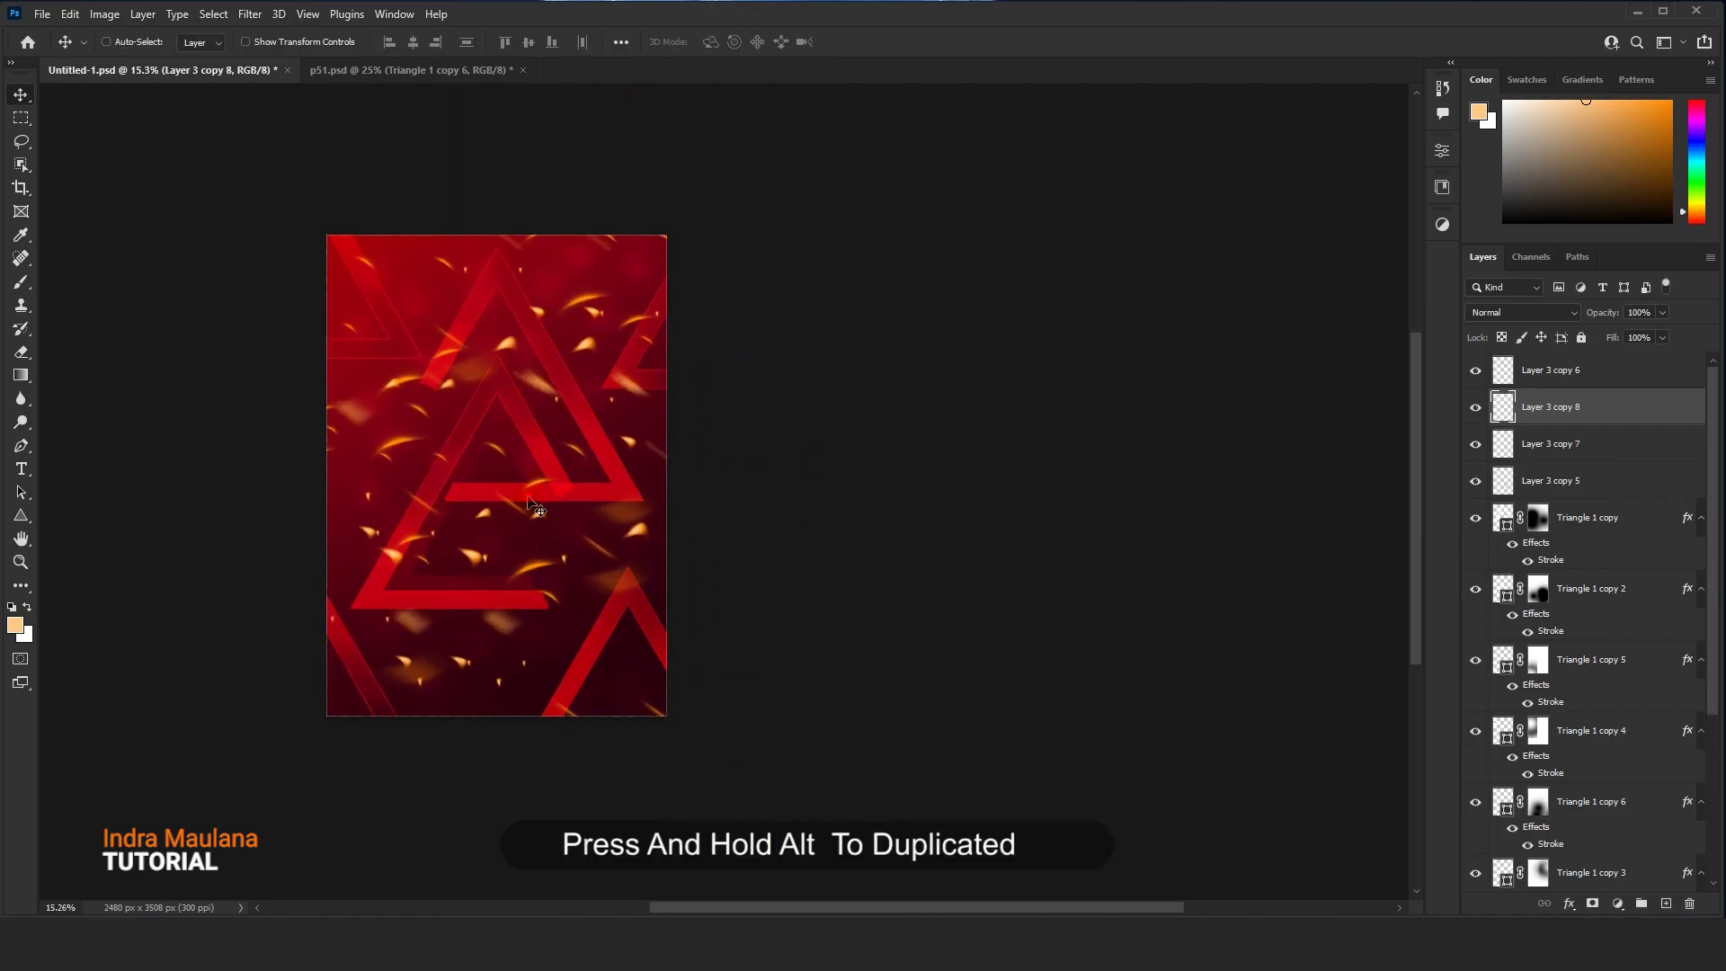
{"action": "scroll", "coordinate": [504, 458], "scroll_direction": "down", "scroll_amount": 4}
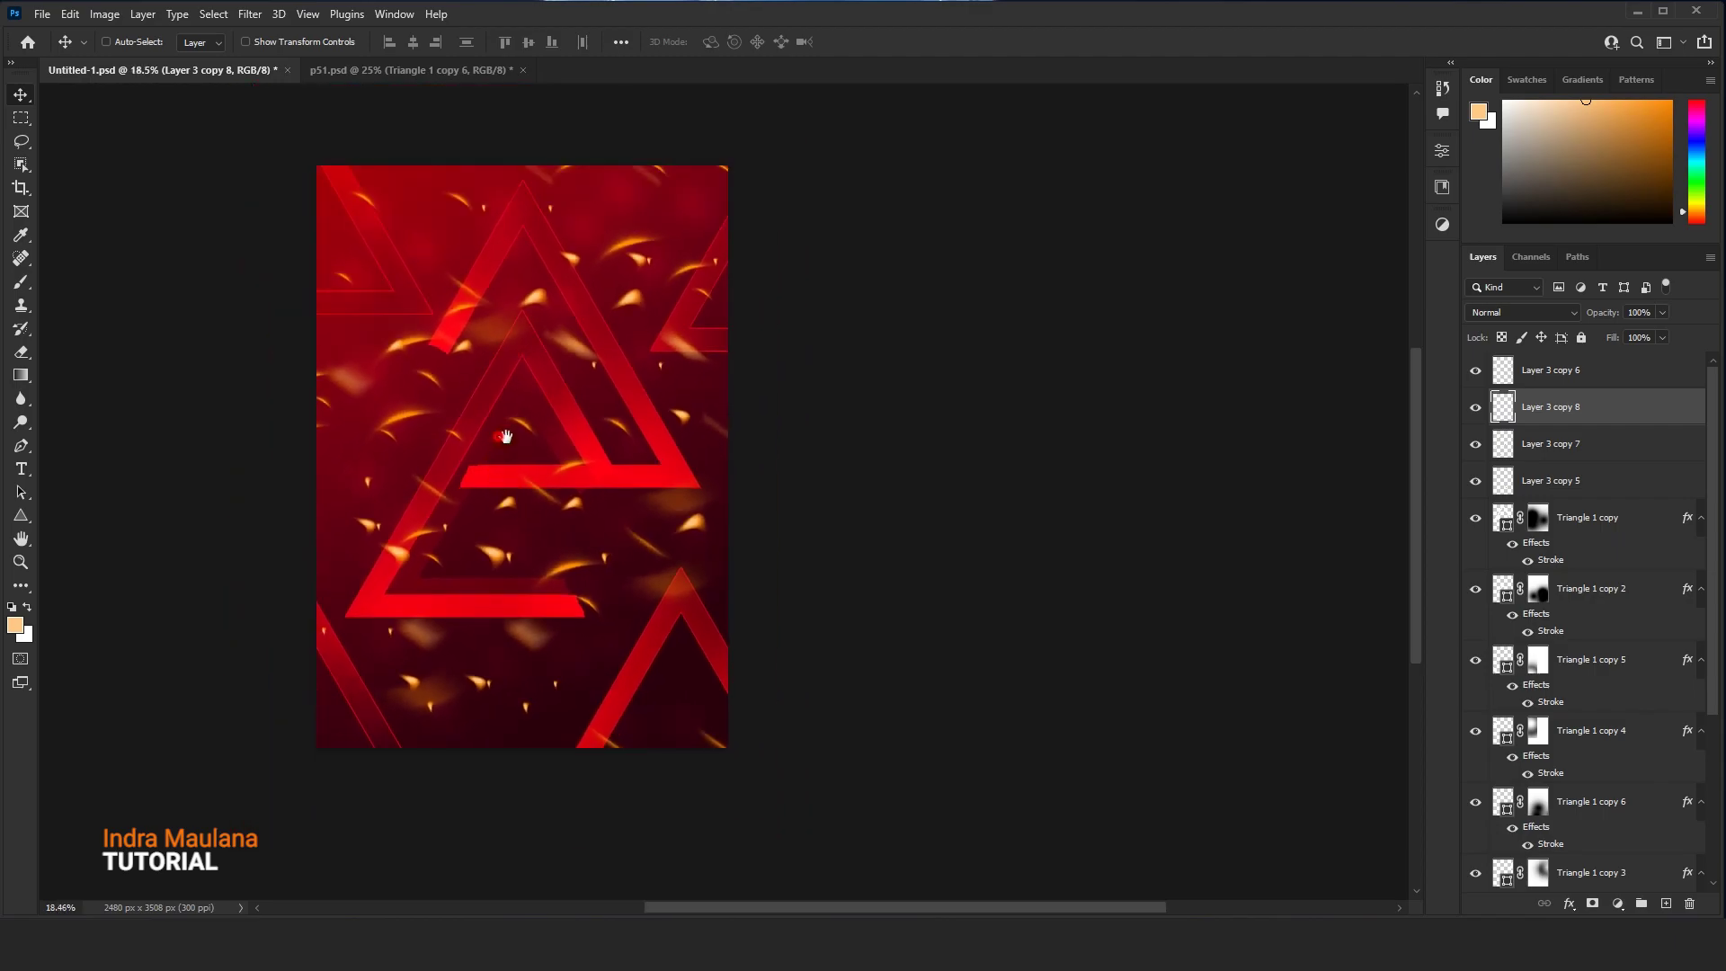
{"action": "left_click_drag", "start_coordinate": [589, 417], "coordinate": [576, 410]}
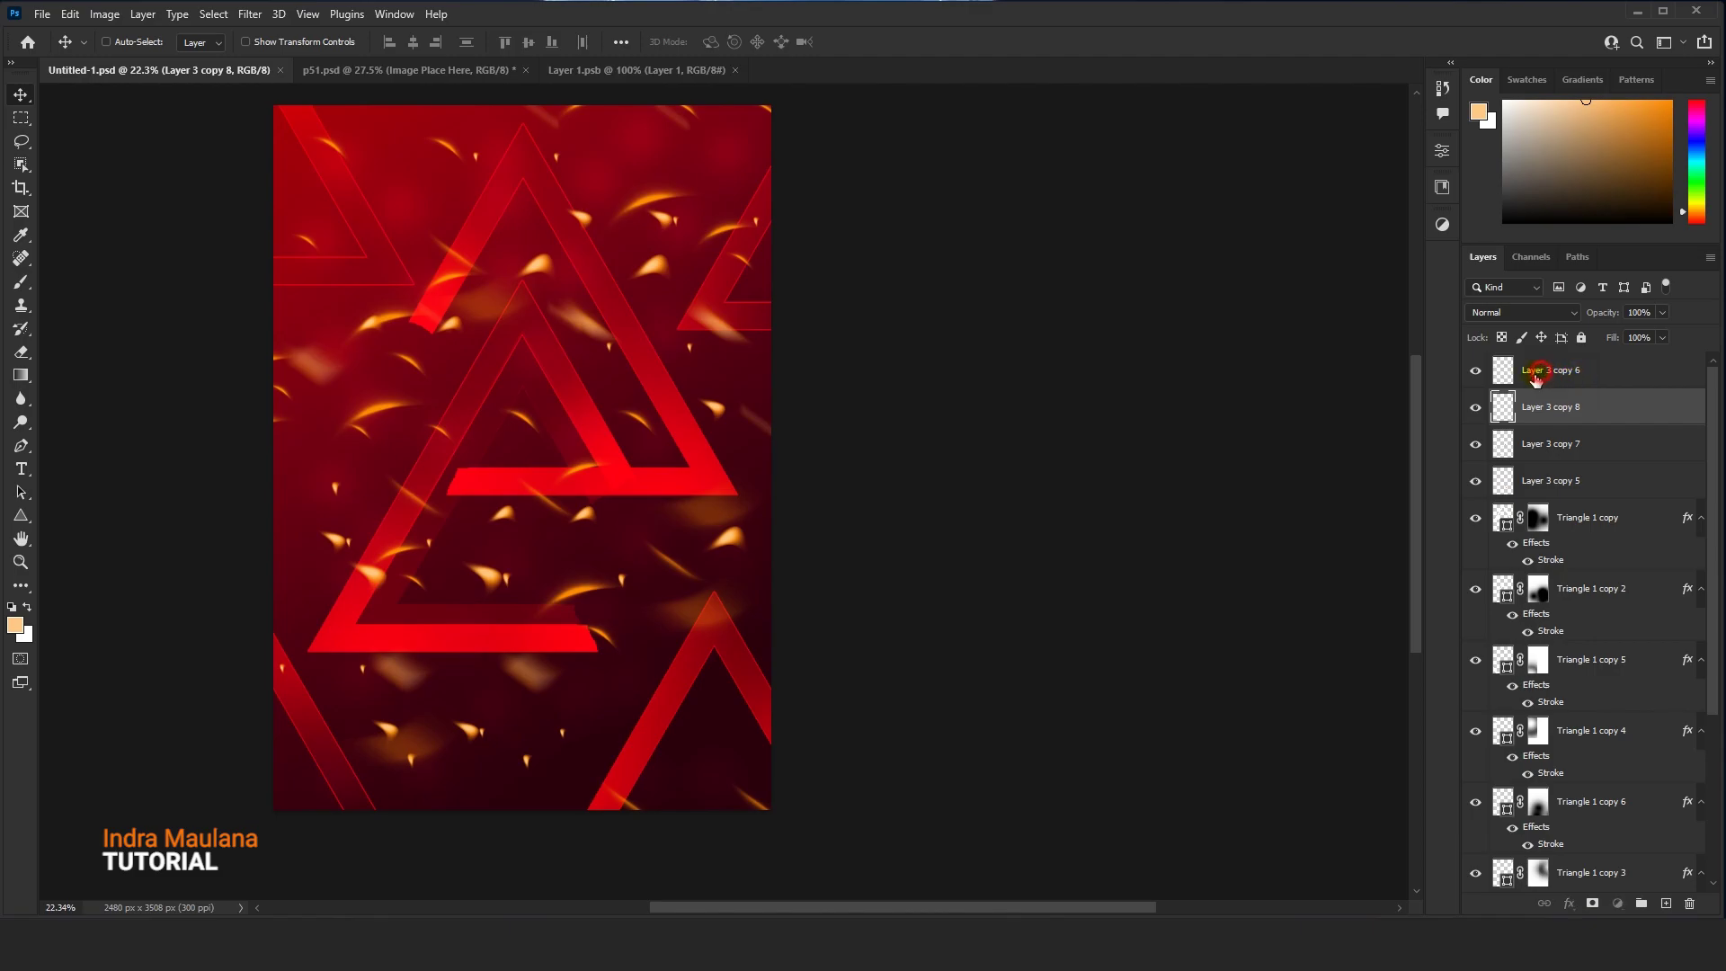
Group all layers from Layer 3 copy 6 to Gradient Fill 1 as Element and add an empty group named Image above it
{"action": "left_click", "coordinate": [1537, 373]}
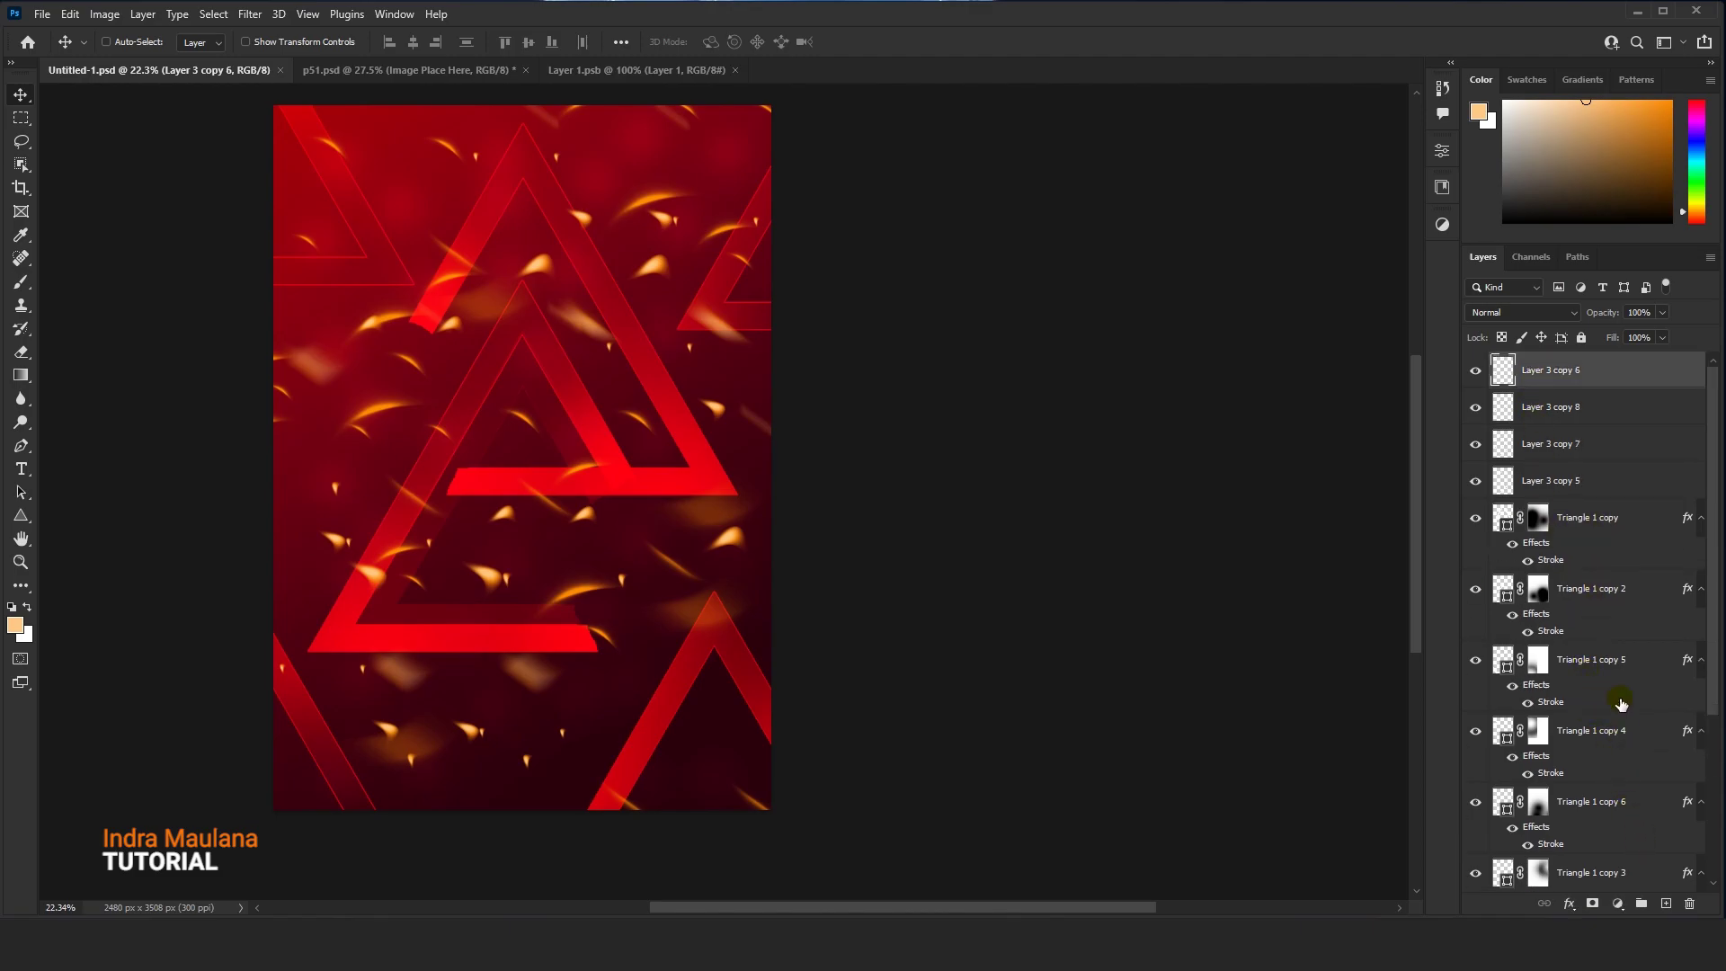
{"action": "scroll", "coordinate": [1604, 580], "scroll_direction": "down", "scroll_amount": 5}
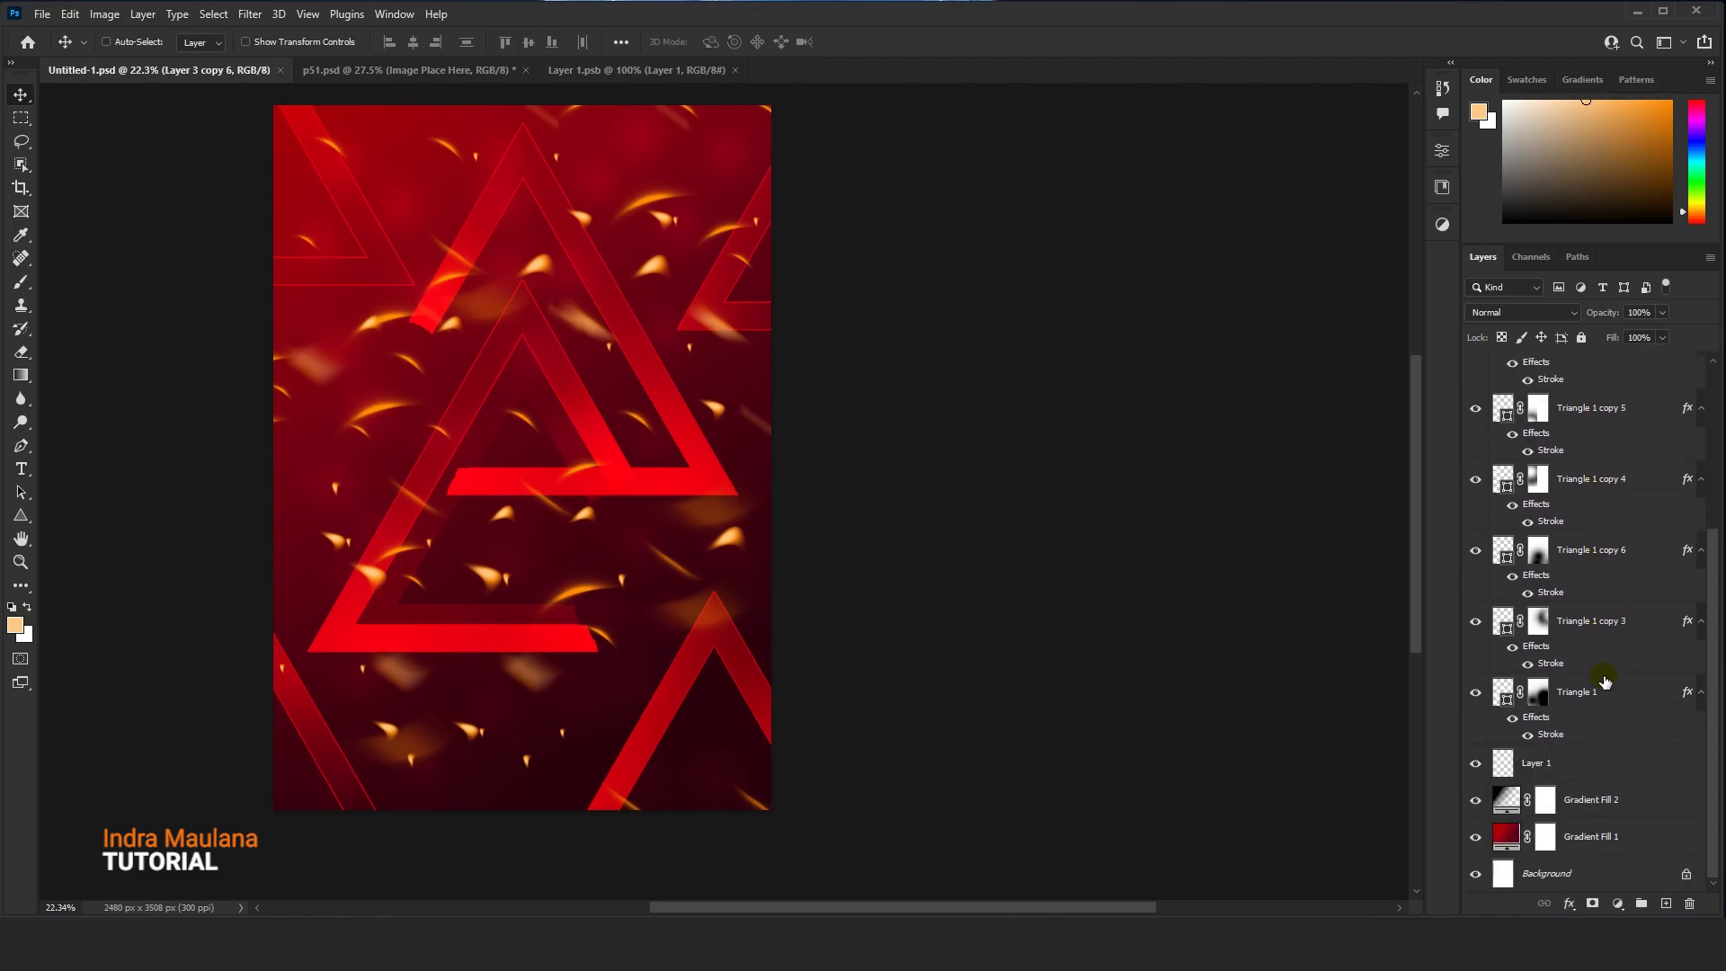
{"action": "left_click", "coordinate": [1568, 845], "text": "shift"}
{"action": "scroll", "coordinate": [1572, 503], "scroll_direction": "up", "scroll_amount": 5}
{"action": "left_click_drag", "start_coordinate": [1505, 375], "coordinate": [1640, 901]}
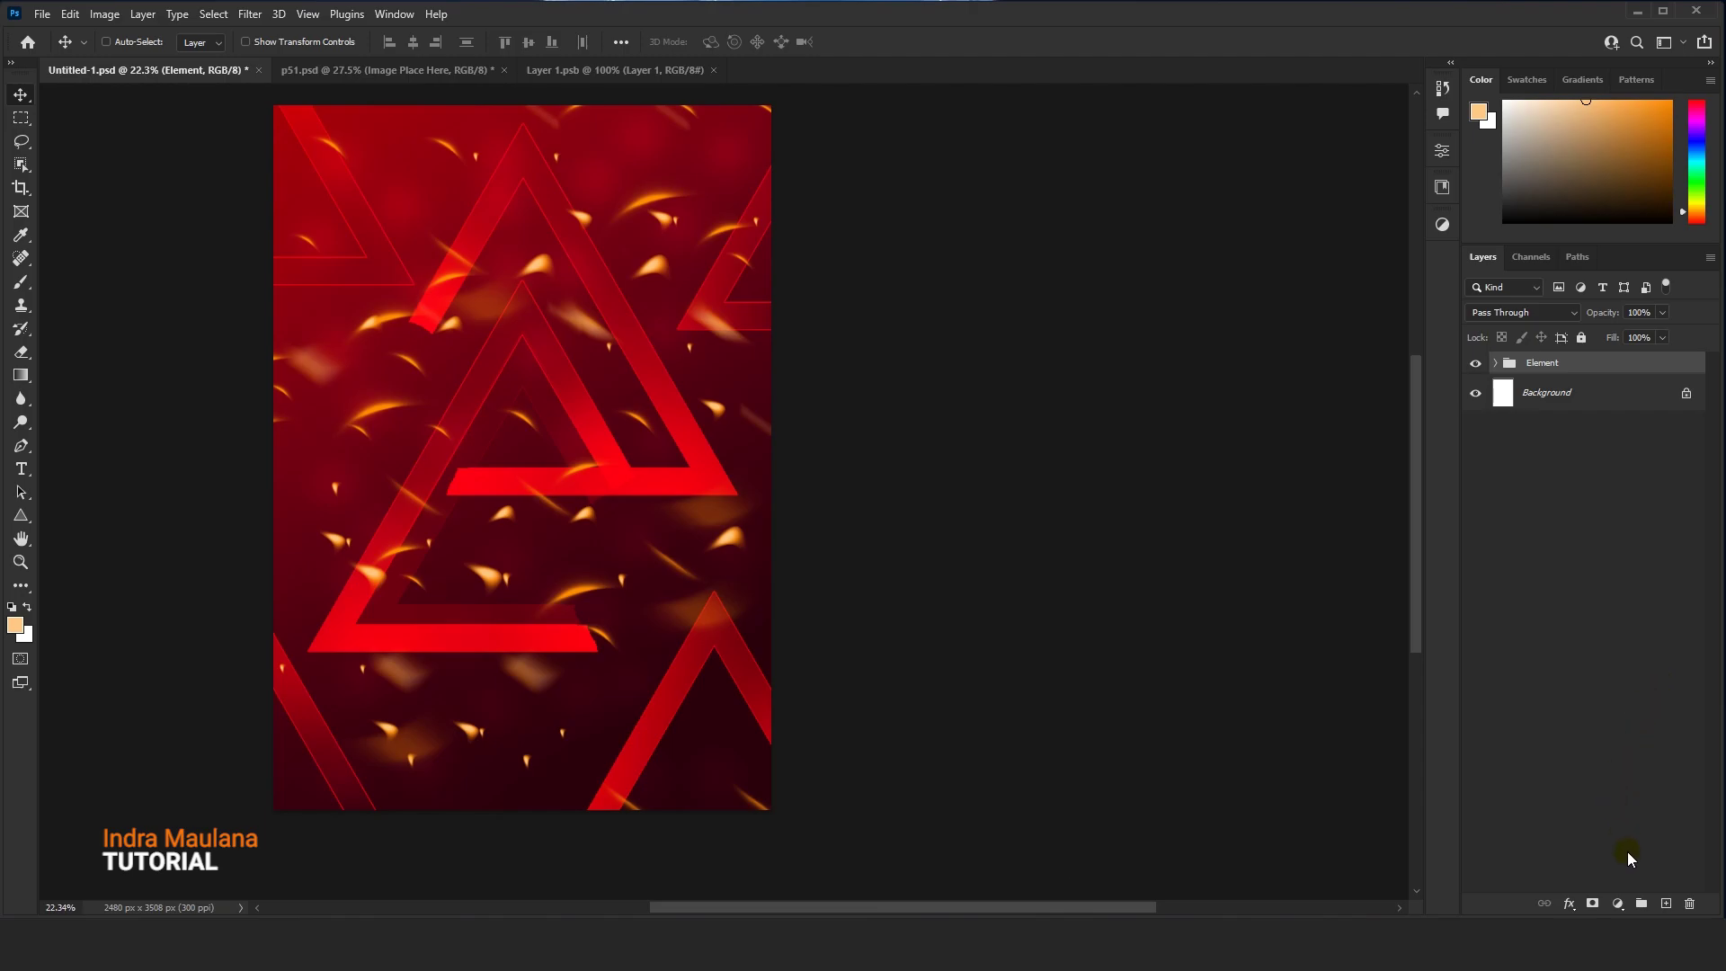
{"action": "left_click", "coordinate": [1640, 904]}
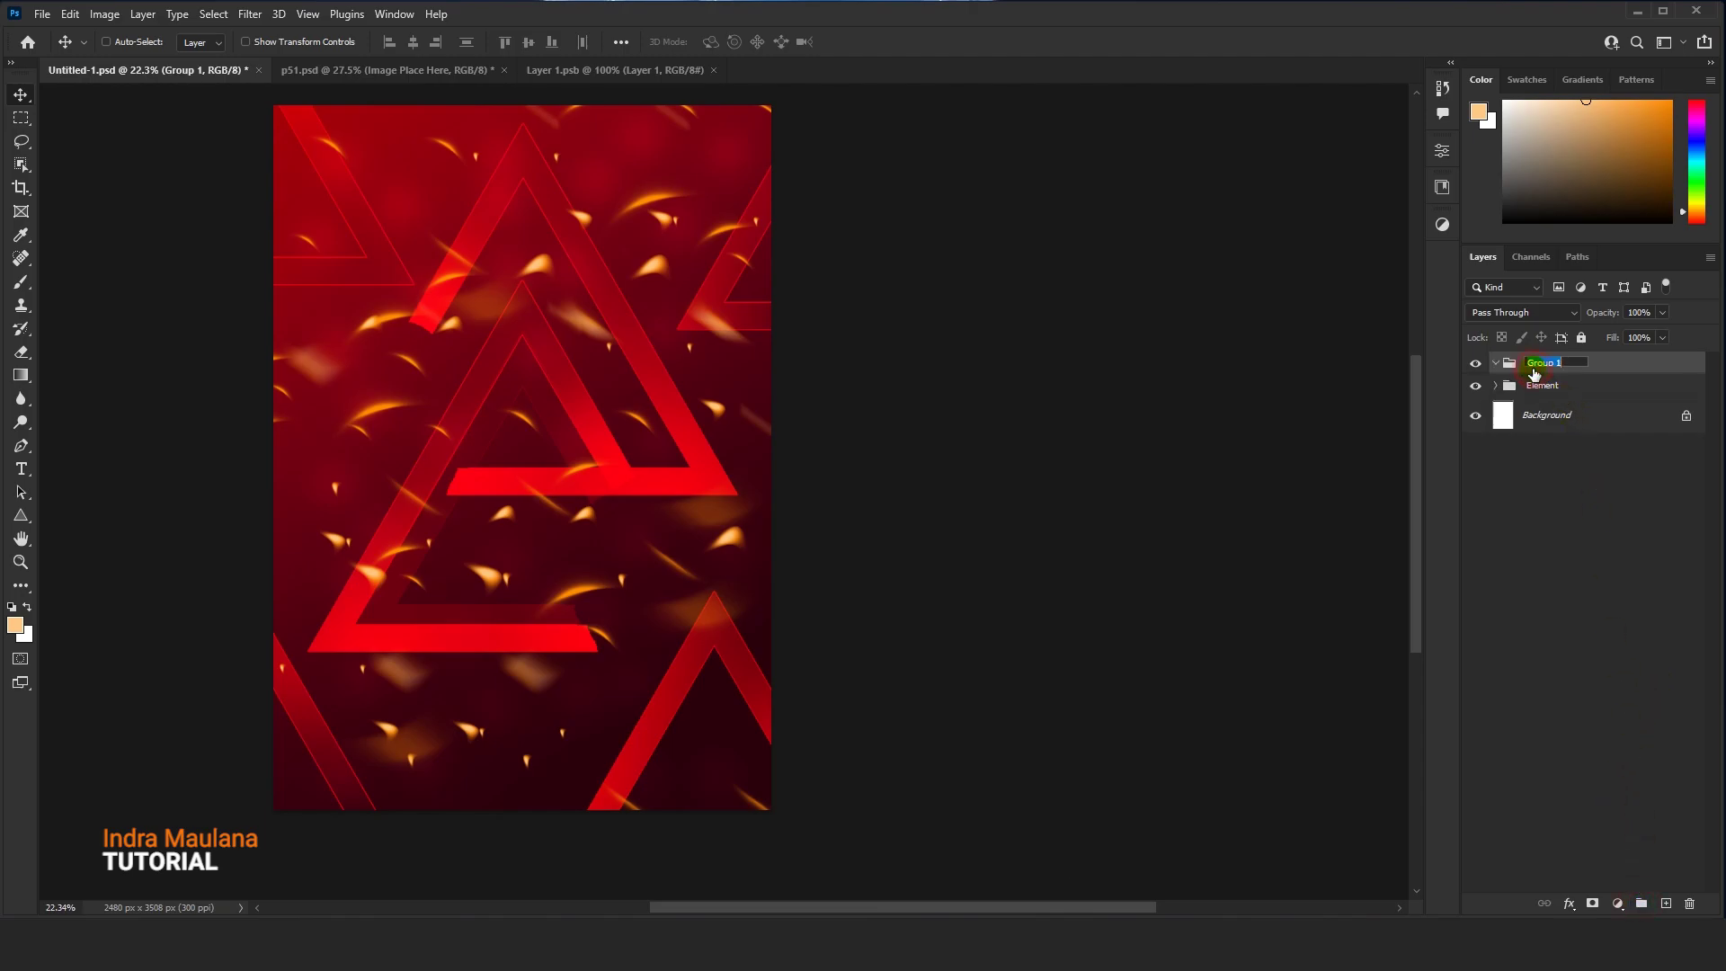
{"action": "key", "text": "Return"}
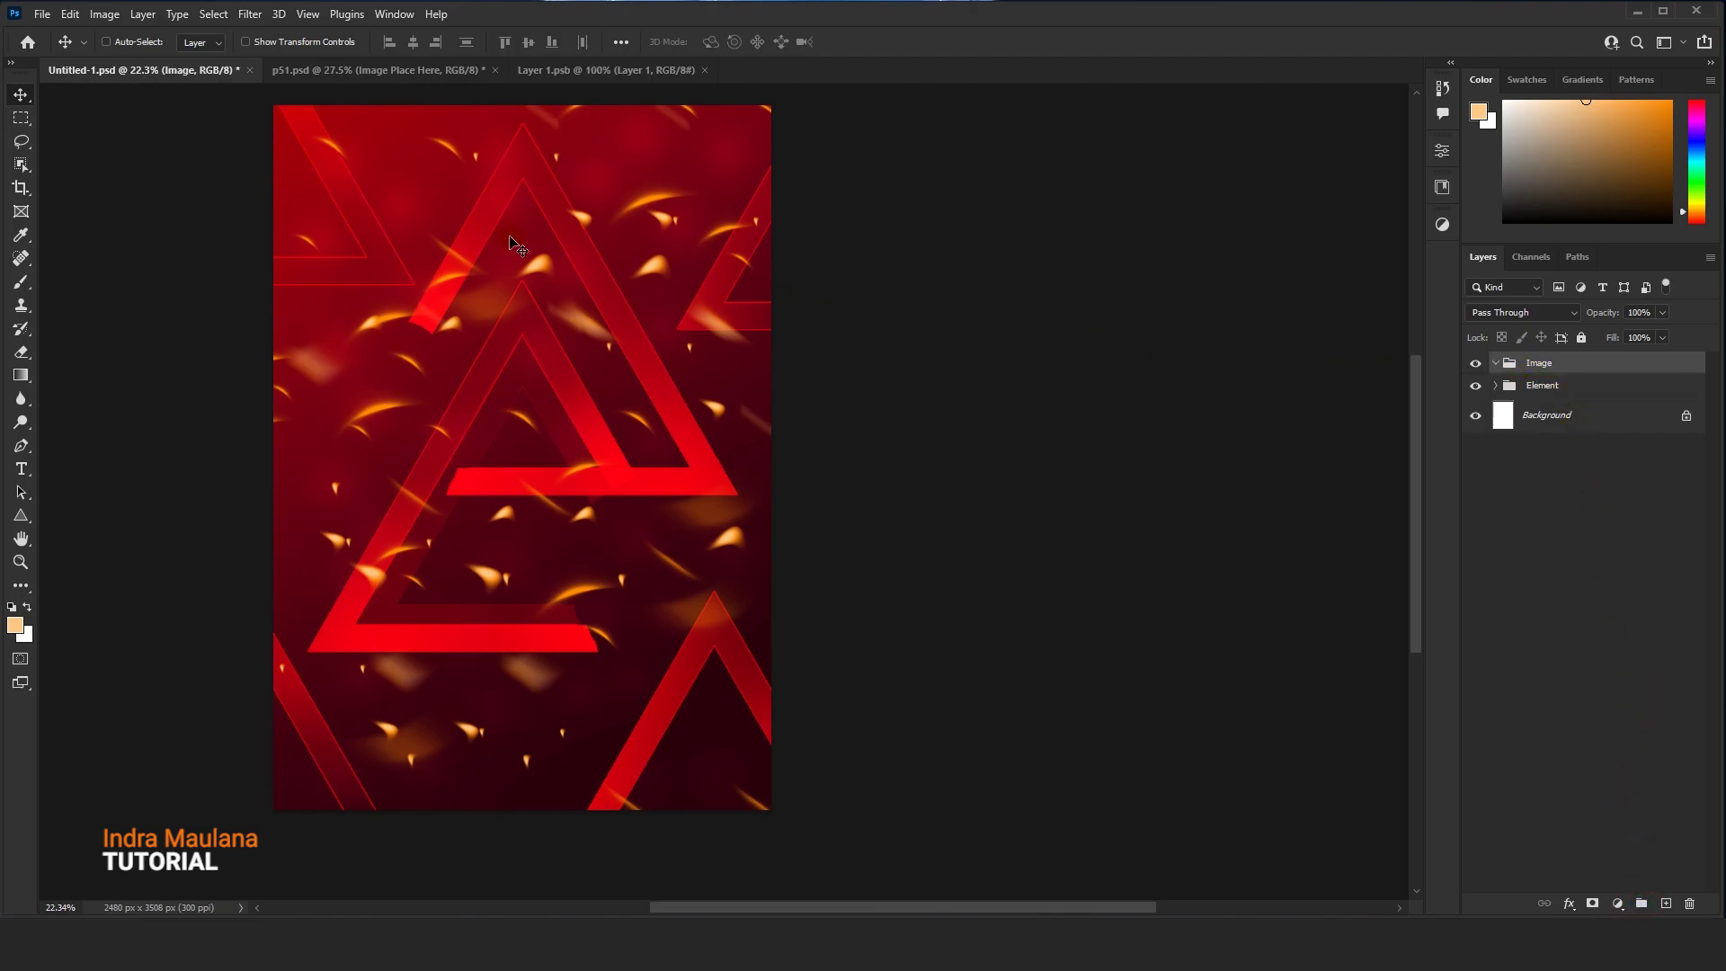
Place the cut-out photo of the woman and enlarge it to 267.54% over the overlapping triangles
{"action": "left_click", "coordinate": [43, 16]}
{"action": "left_click", "coordinate": [104, 389]}
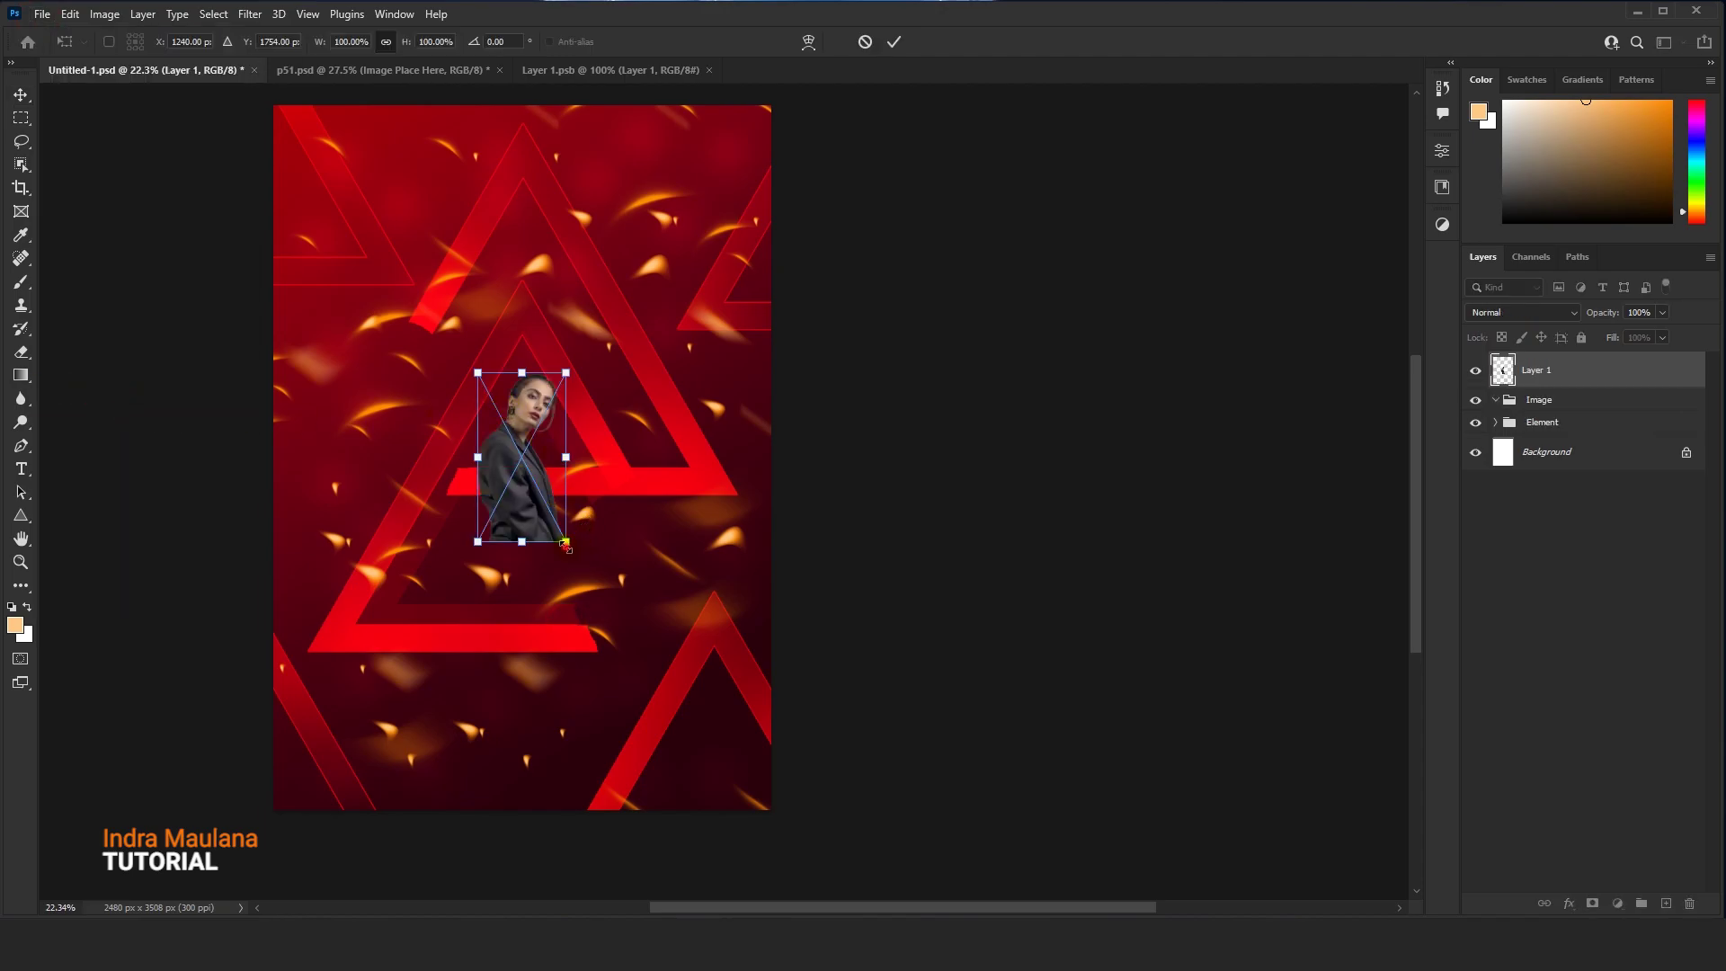
{"action": "left_click_drag", "start_coordinate": [564, 543], "coordinate": [640, 683]}
{"action": "left_click_drag", "start_coordinate": [549, 610], "coordinate": [549, 564]}
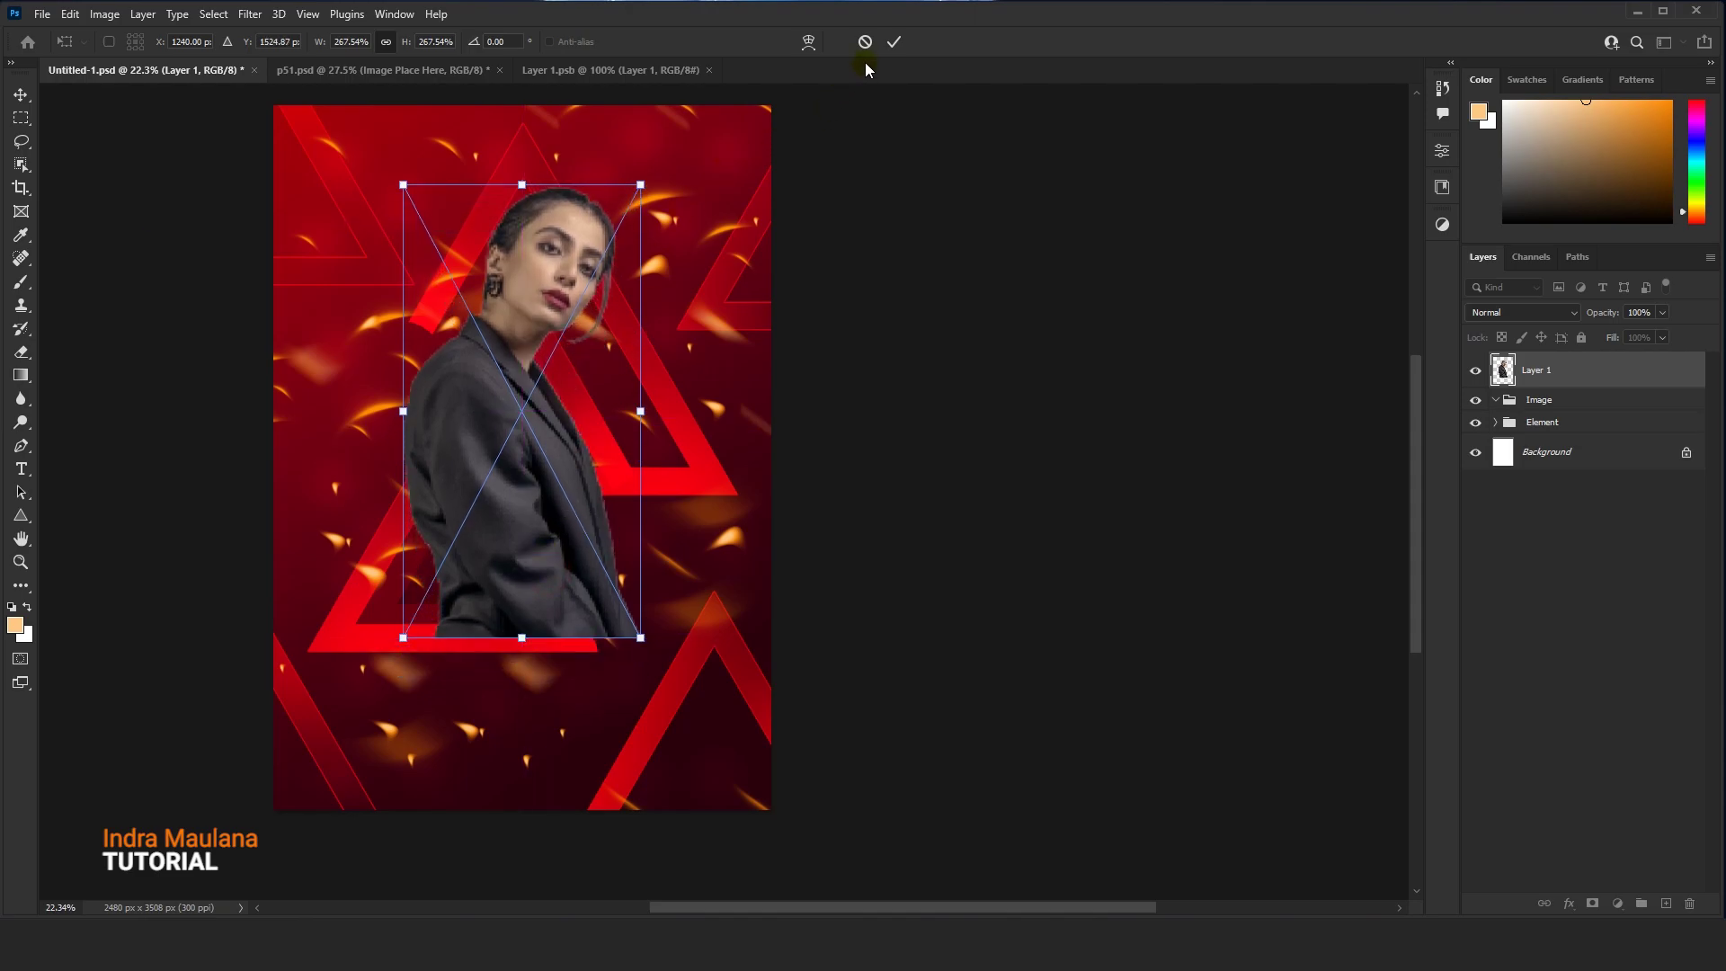
{"action": "left_click", "coordinate": [891, 41]}
Move the woman's photo layer into the Image group
{"action": "scroll", "coordinate": [536, 364], "scroll_direction": "down", "scroll_amount": 2}
{"action": "left_click_drag", "start_coordinate": [524, 397], "coordinate": [565, 396]}
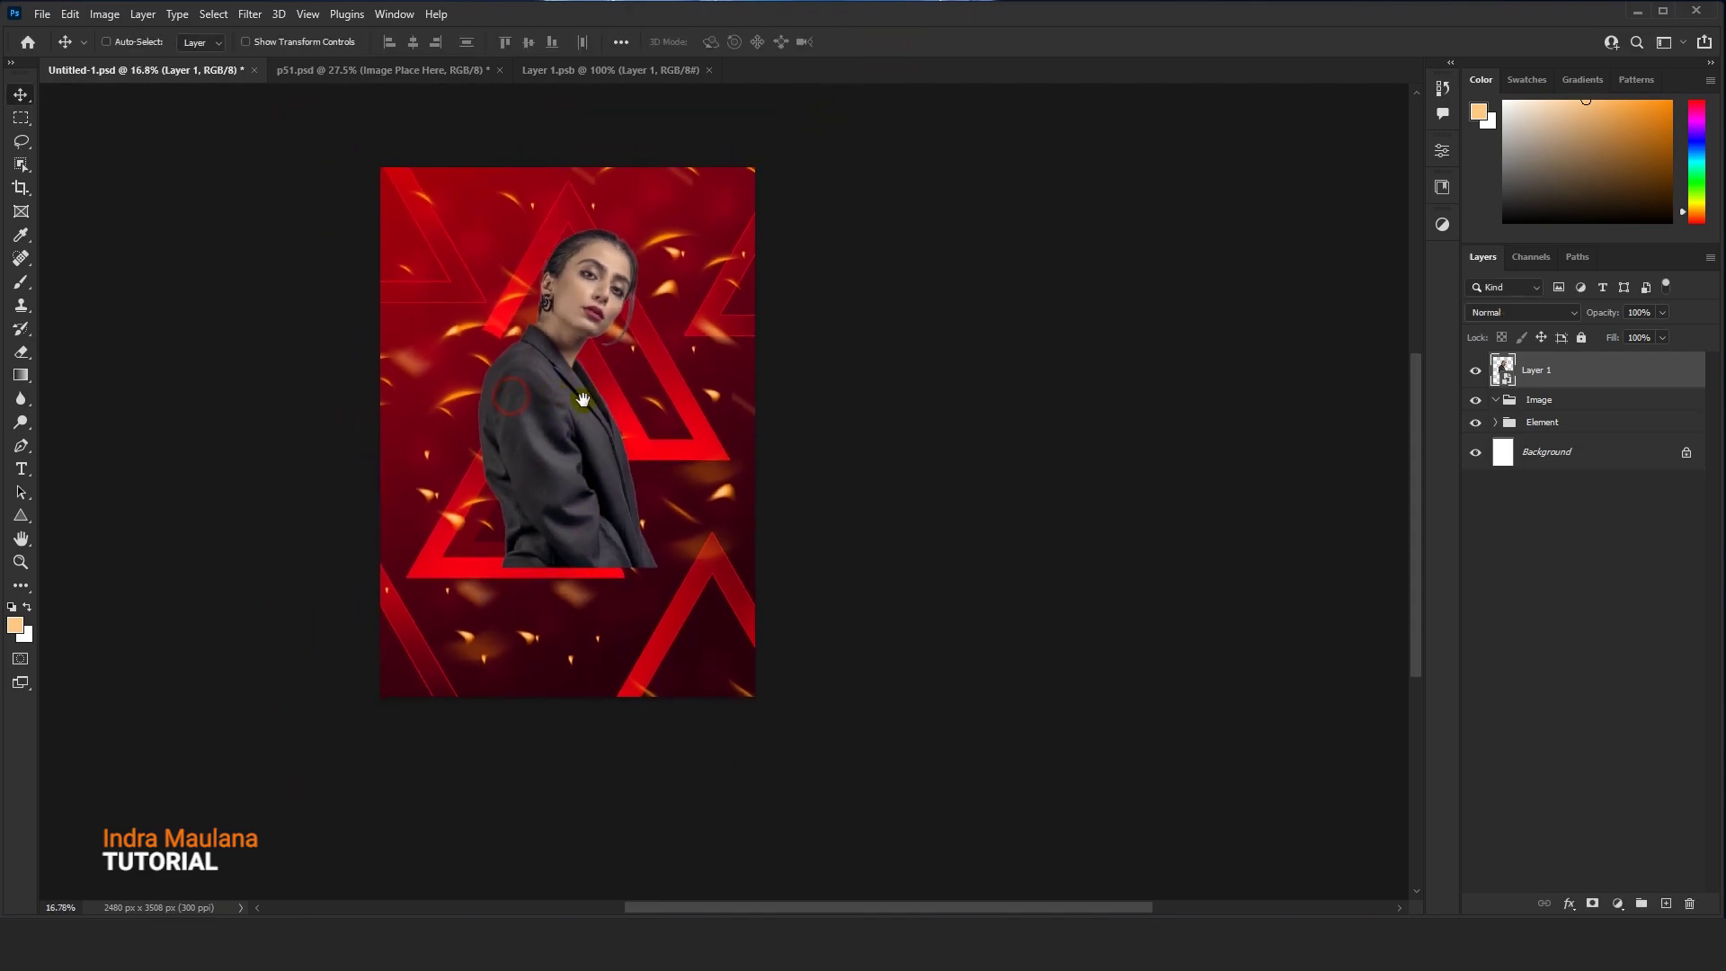
{"action": "mouse_move", "coordinate": [1550, 426]}
{"action": "left_mouse_down"}
{"action": "mouse_move", "coordinate": [1540, 379]}
{"action": "mouse_move", "coordinate": [1566, 400]}
{"action": "left_mouse_up"}
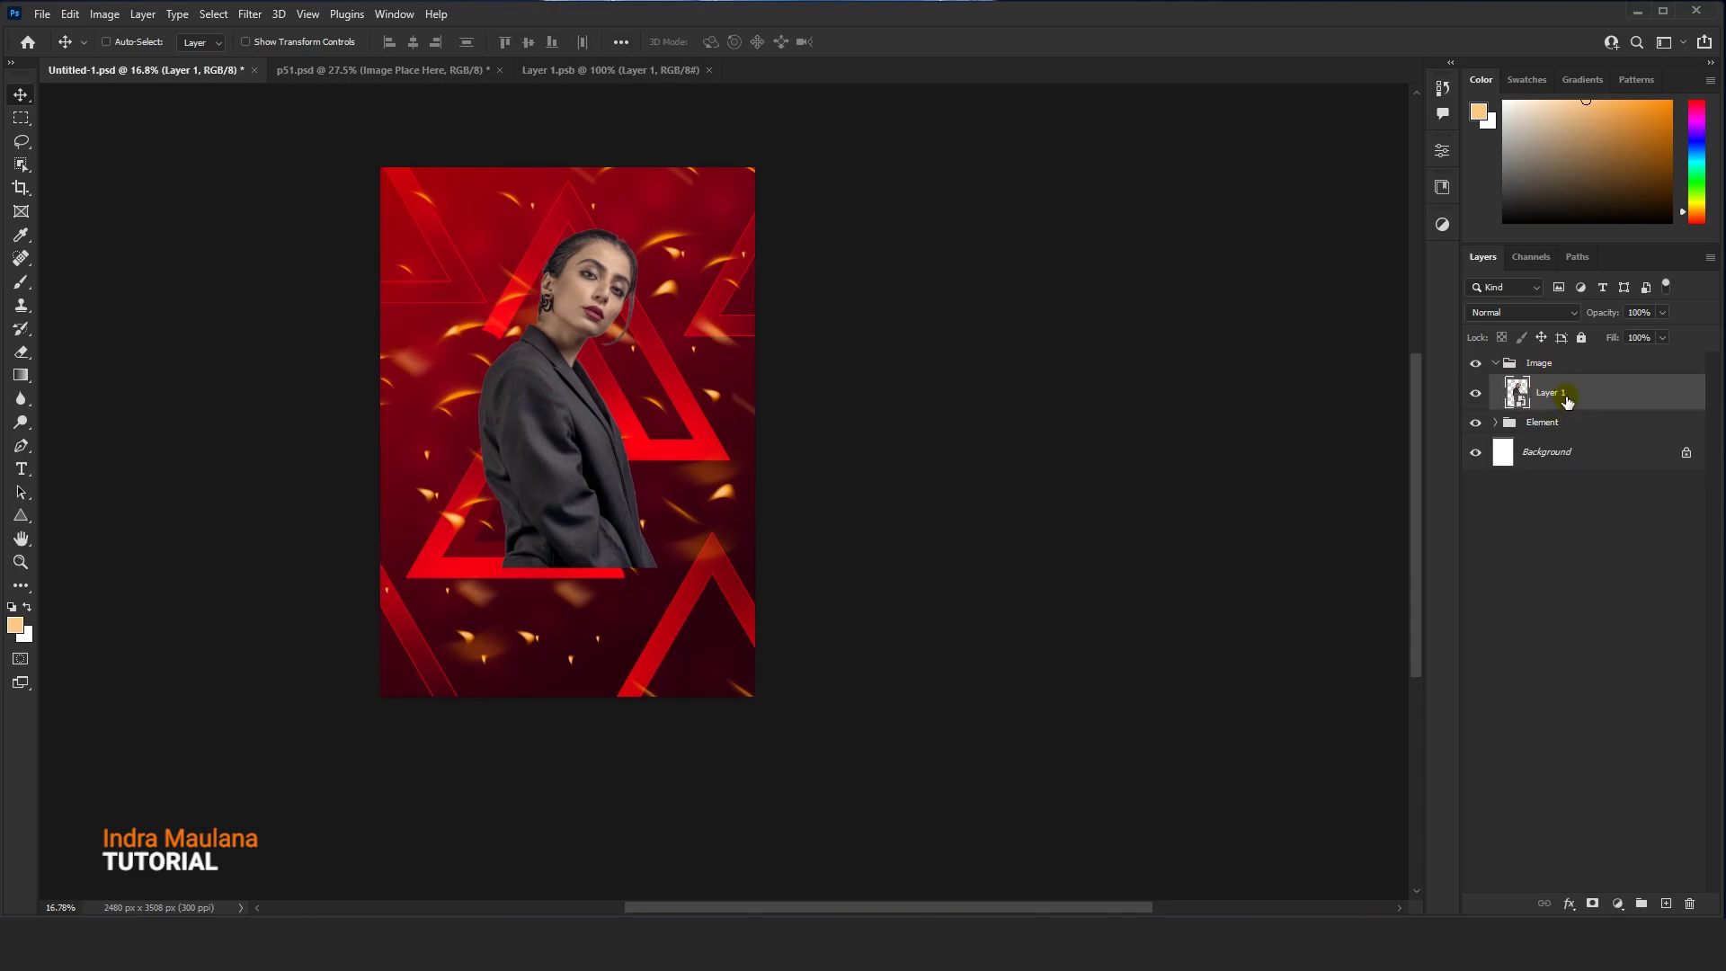
Add a mask to the Image group and fade out the lower part of the woman's body with a black-to-transparent gradient
{"action": "left_click", "coordinate": [1556, 364]}
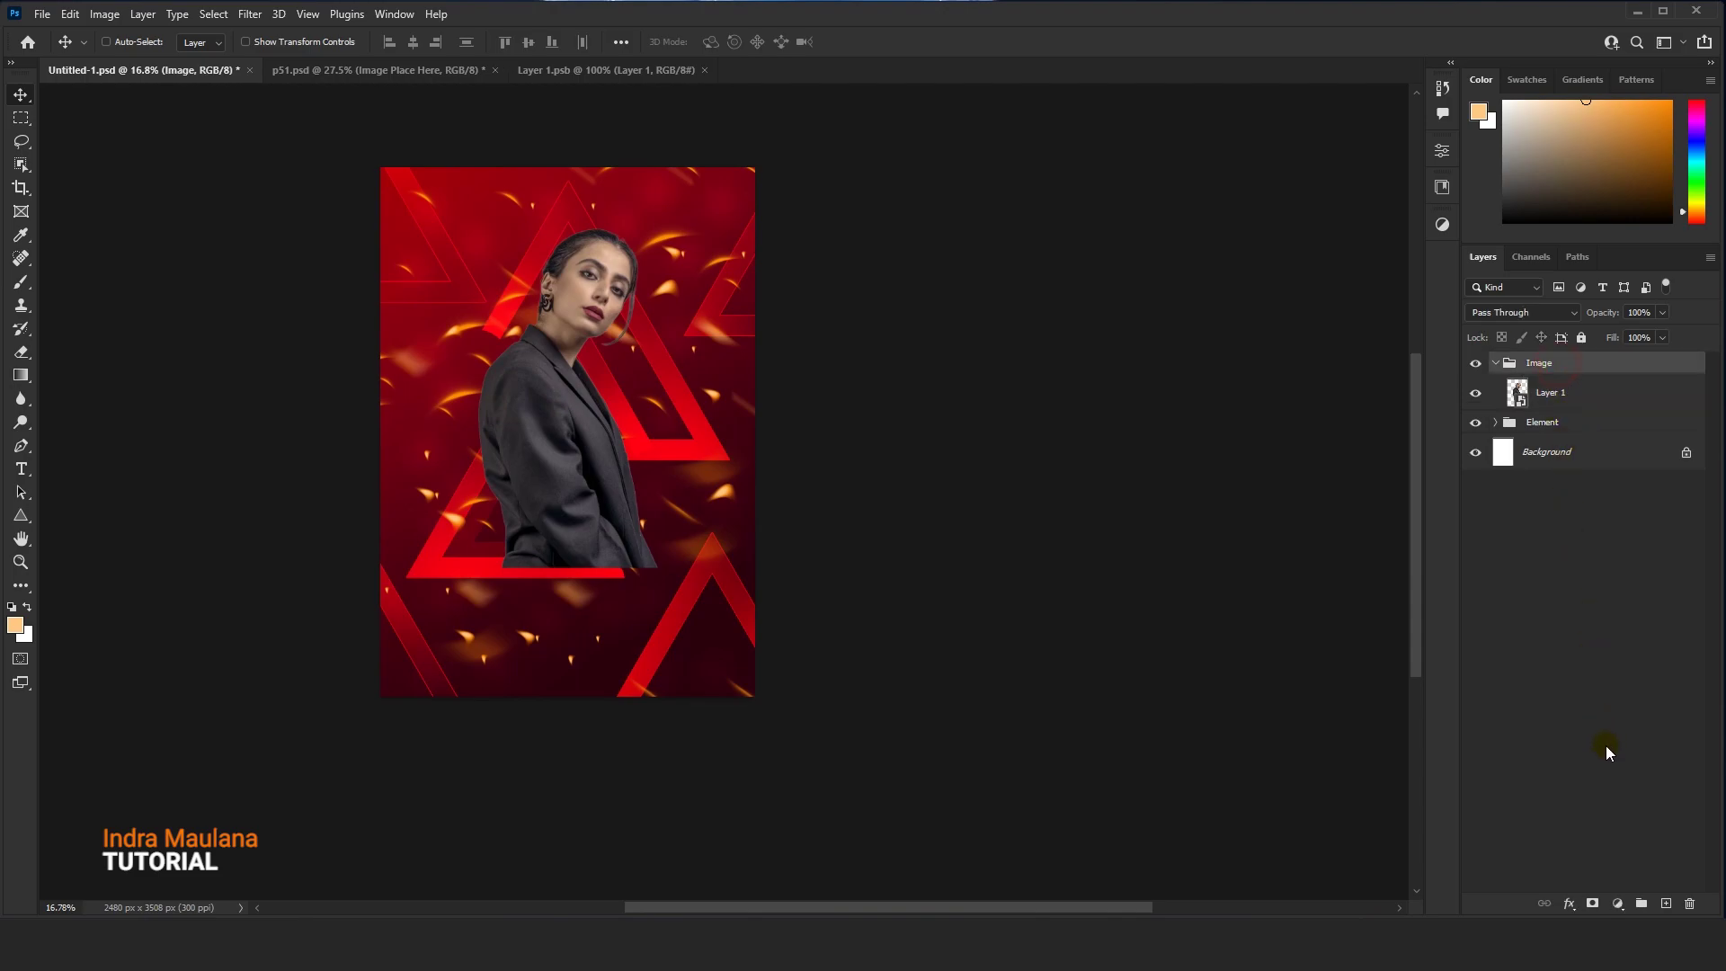
{"action": "left_click", "coordinate": [1593, 904]}
{"action": "left_click", "coordinate": [21, 374]}
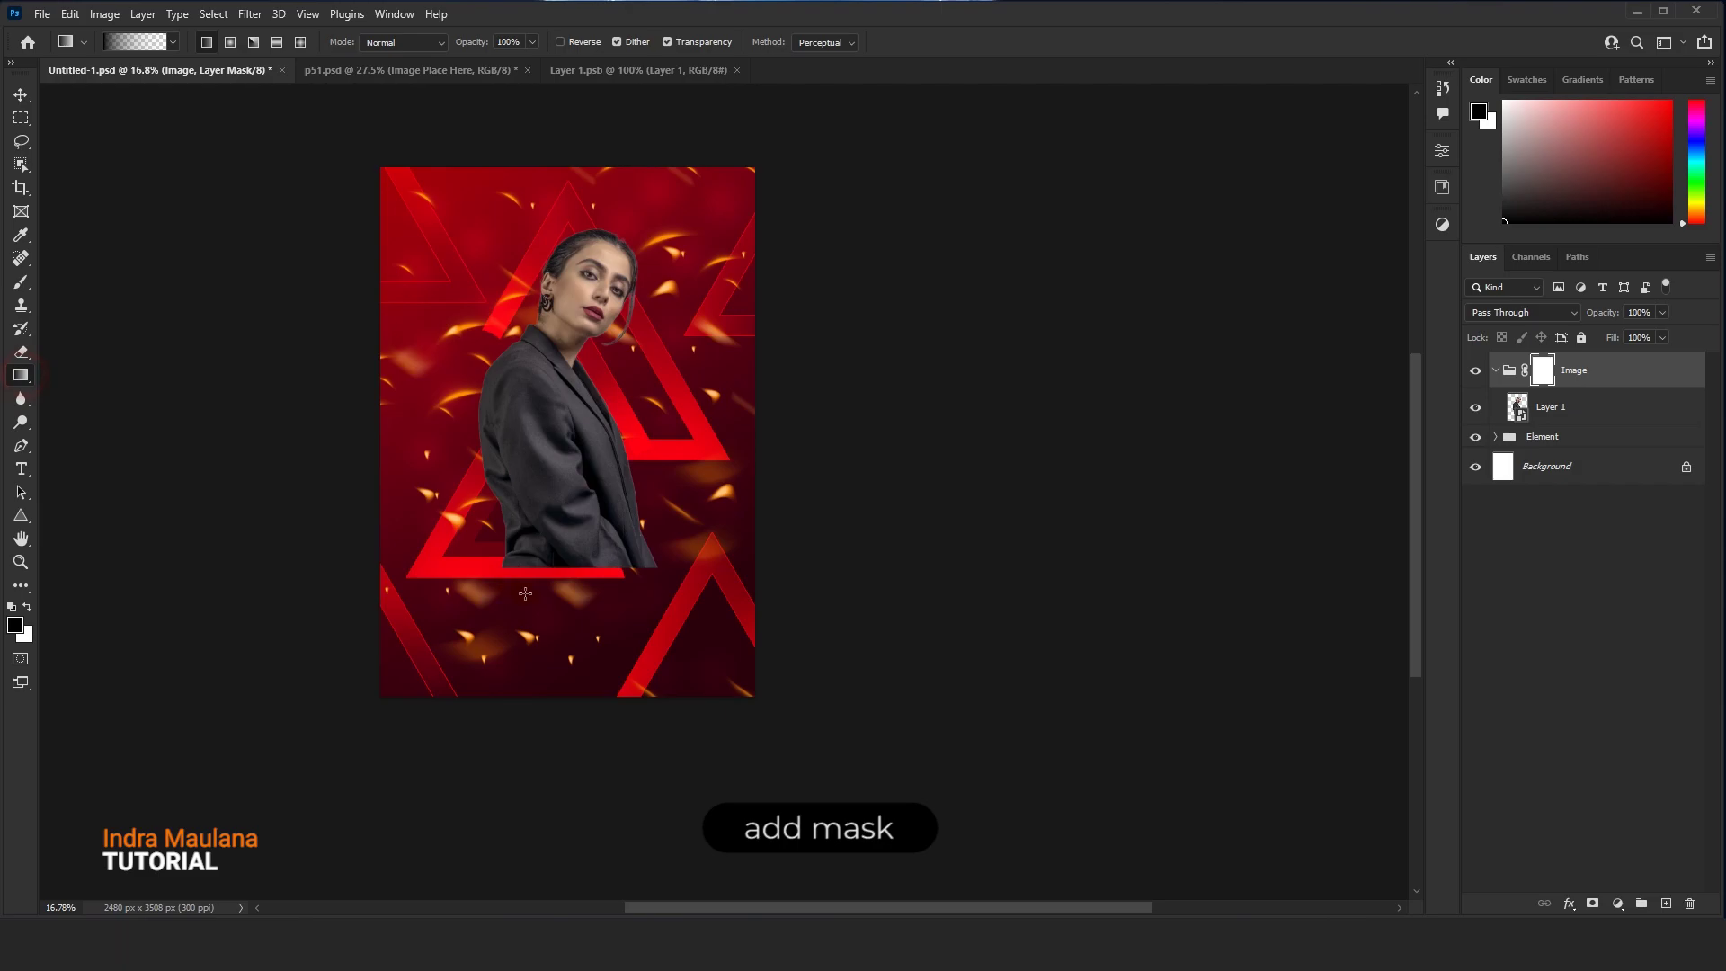
{"action": "left_click_drag", "start_coordinate": [552, 444], "coordinate": [554, 446]}
{"action": "left_click_drag", "start_coordinate": [576, 371], "coordinate": [579, 524]}
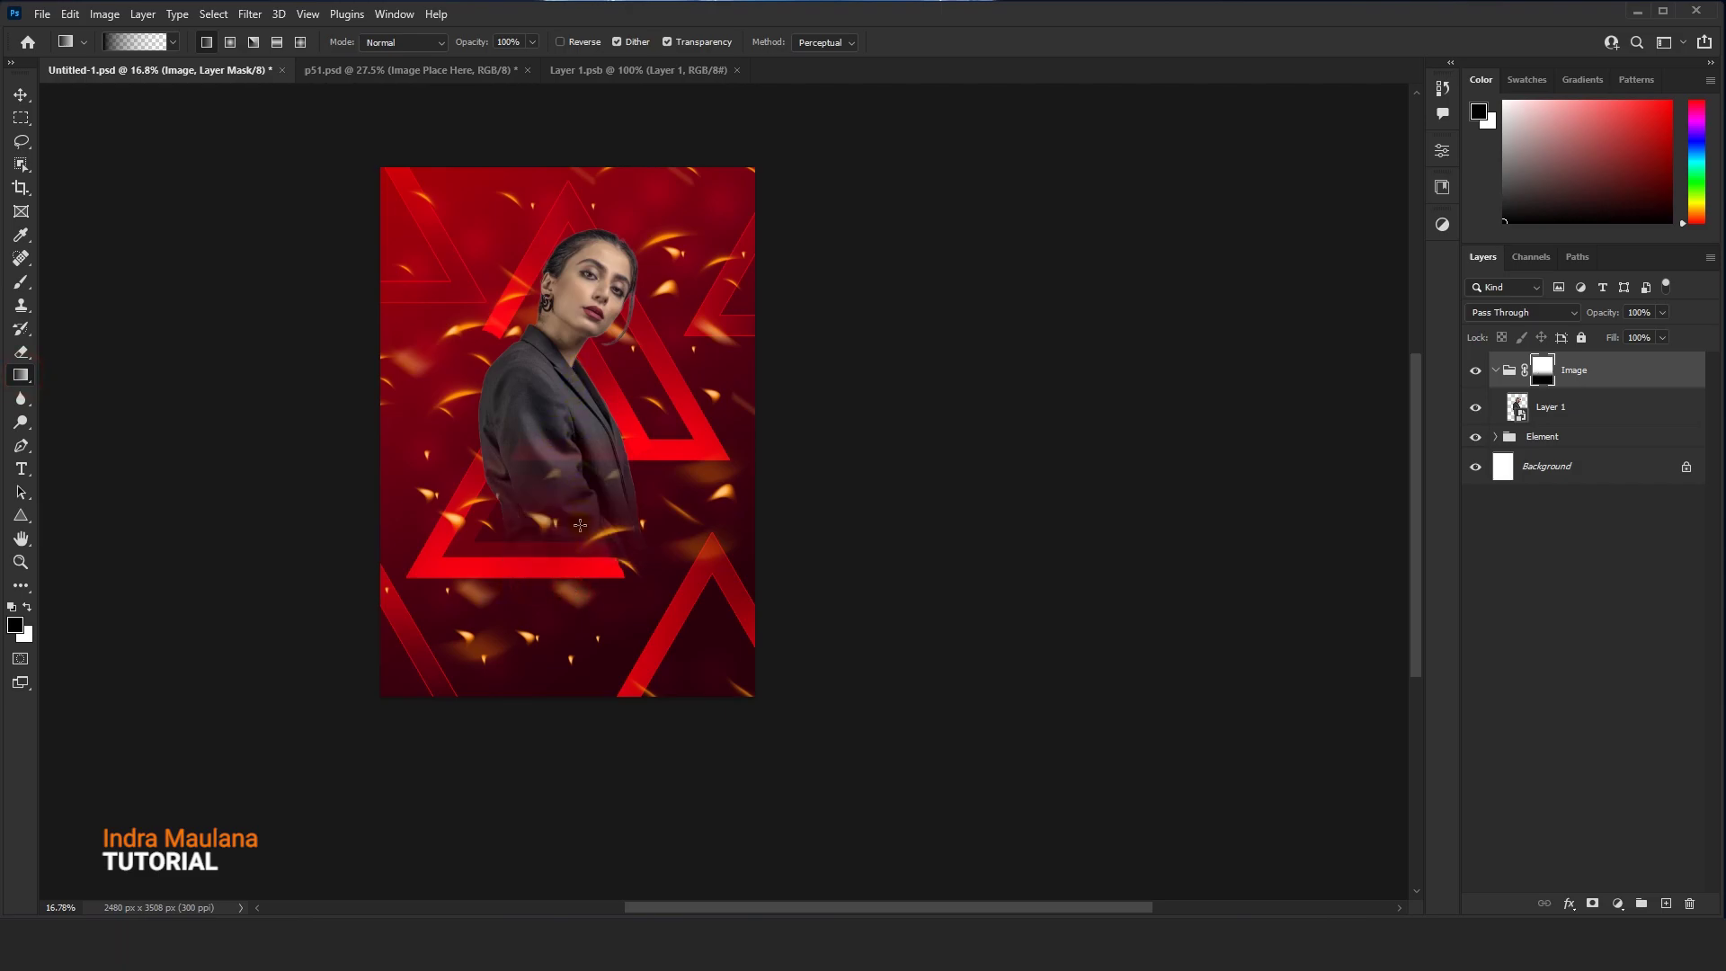
Enlarge the woman's photo in Layer 1 slightly with Free Transform
{"action": "left_click", "coordinate": [1537, 415]}
{"action": "left_click", "coordinate": [20, 94]}
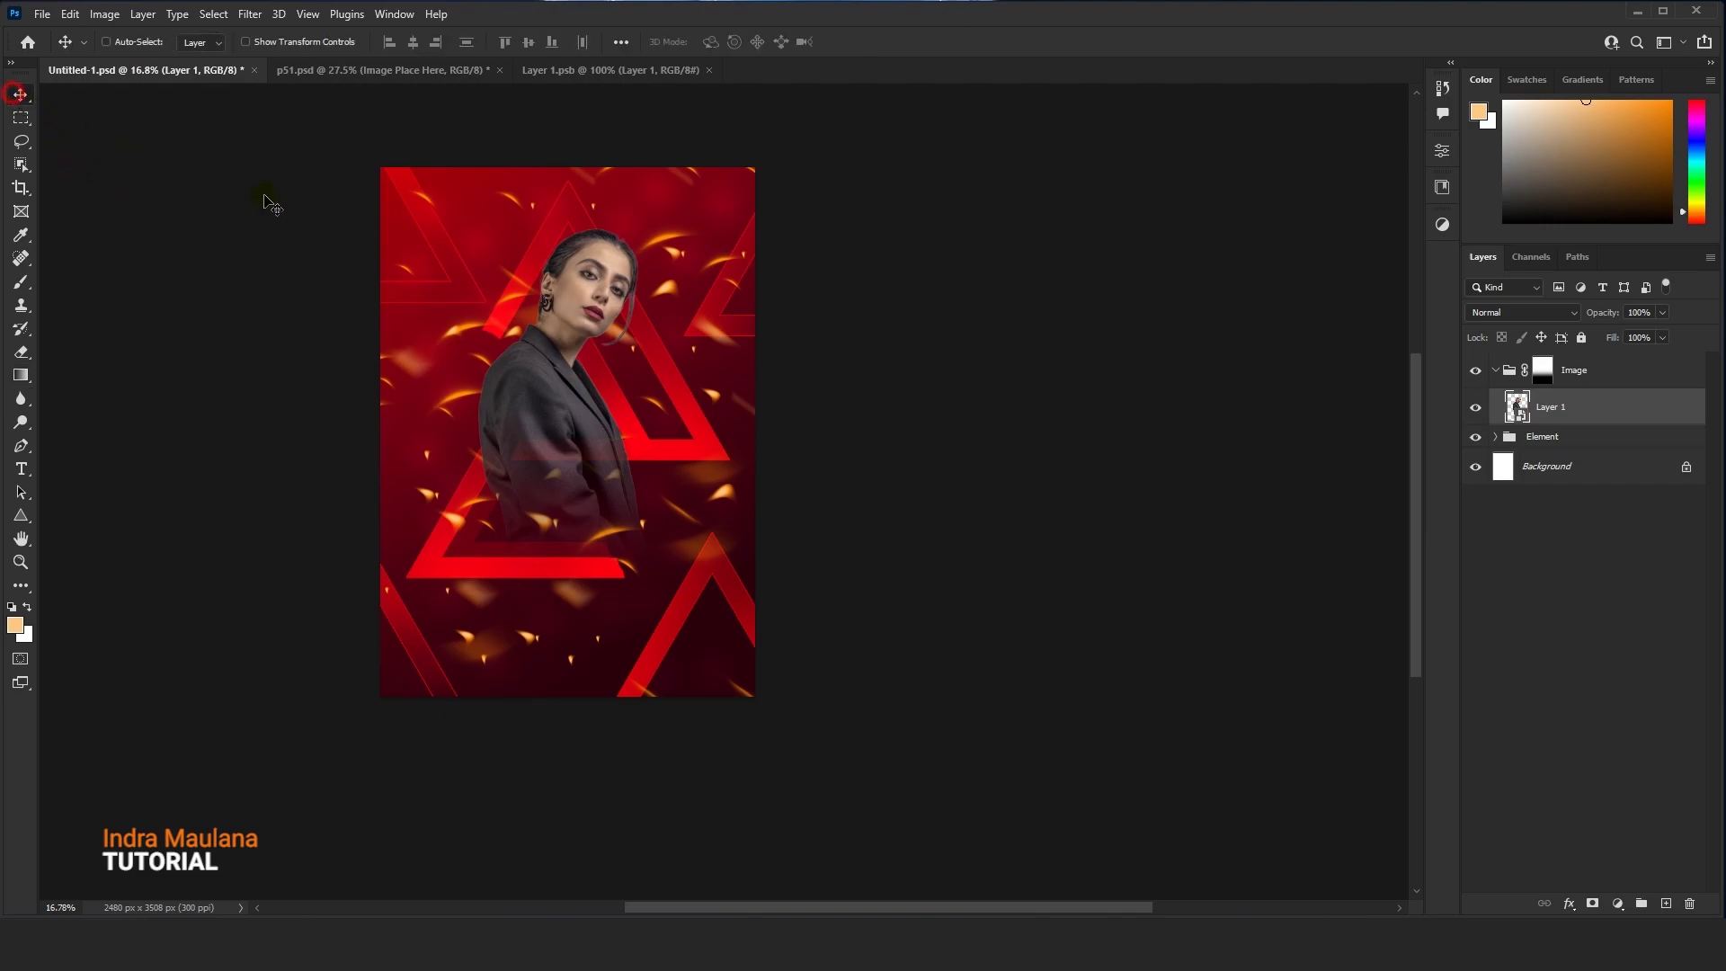
{"action": "key", "text": "ctrl+t"}
{"action": "left_click_drag", "start_coordinate": [657, 228], "coordinate": [660, 221]}
{"action": "left_click", "coordinate": [891, 42]}
{"action": "scroll", "coordinate": [584, 337], "scroll_direction": "up", "scroll_amount": 2}
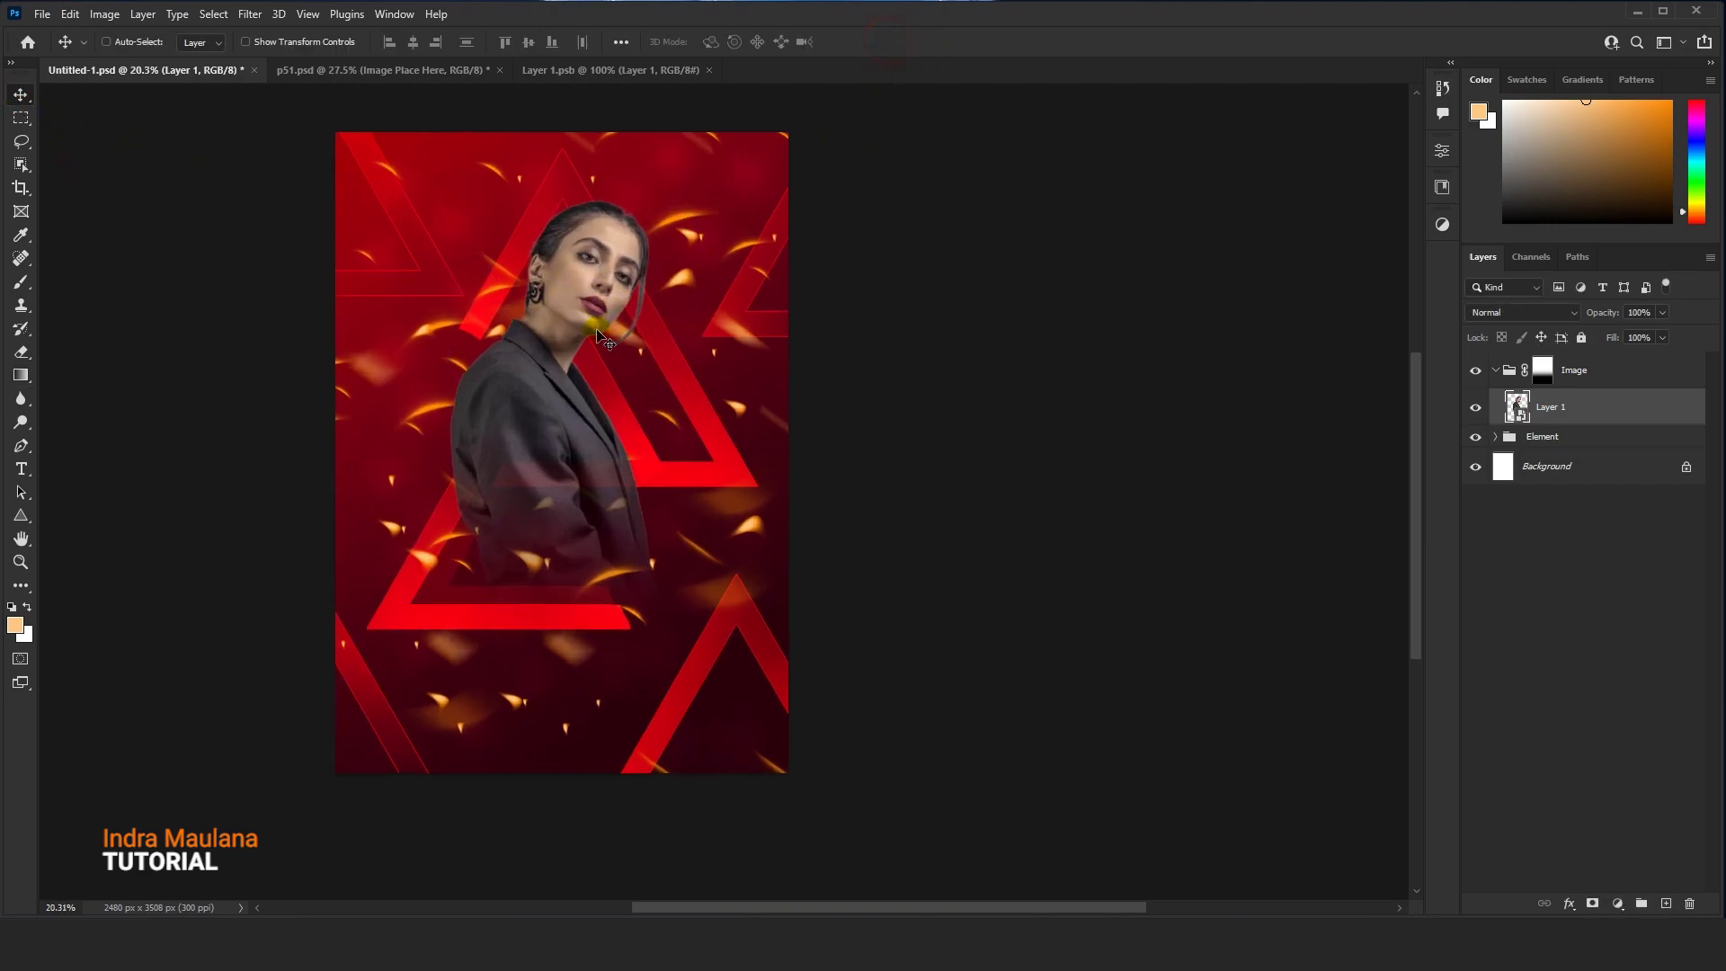
{"action": "scroll", "coordinate": [575, 403], "scroll_direction": "down", "scroll_amount": 1}
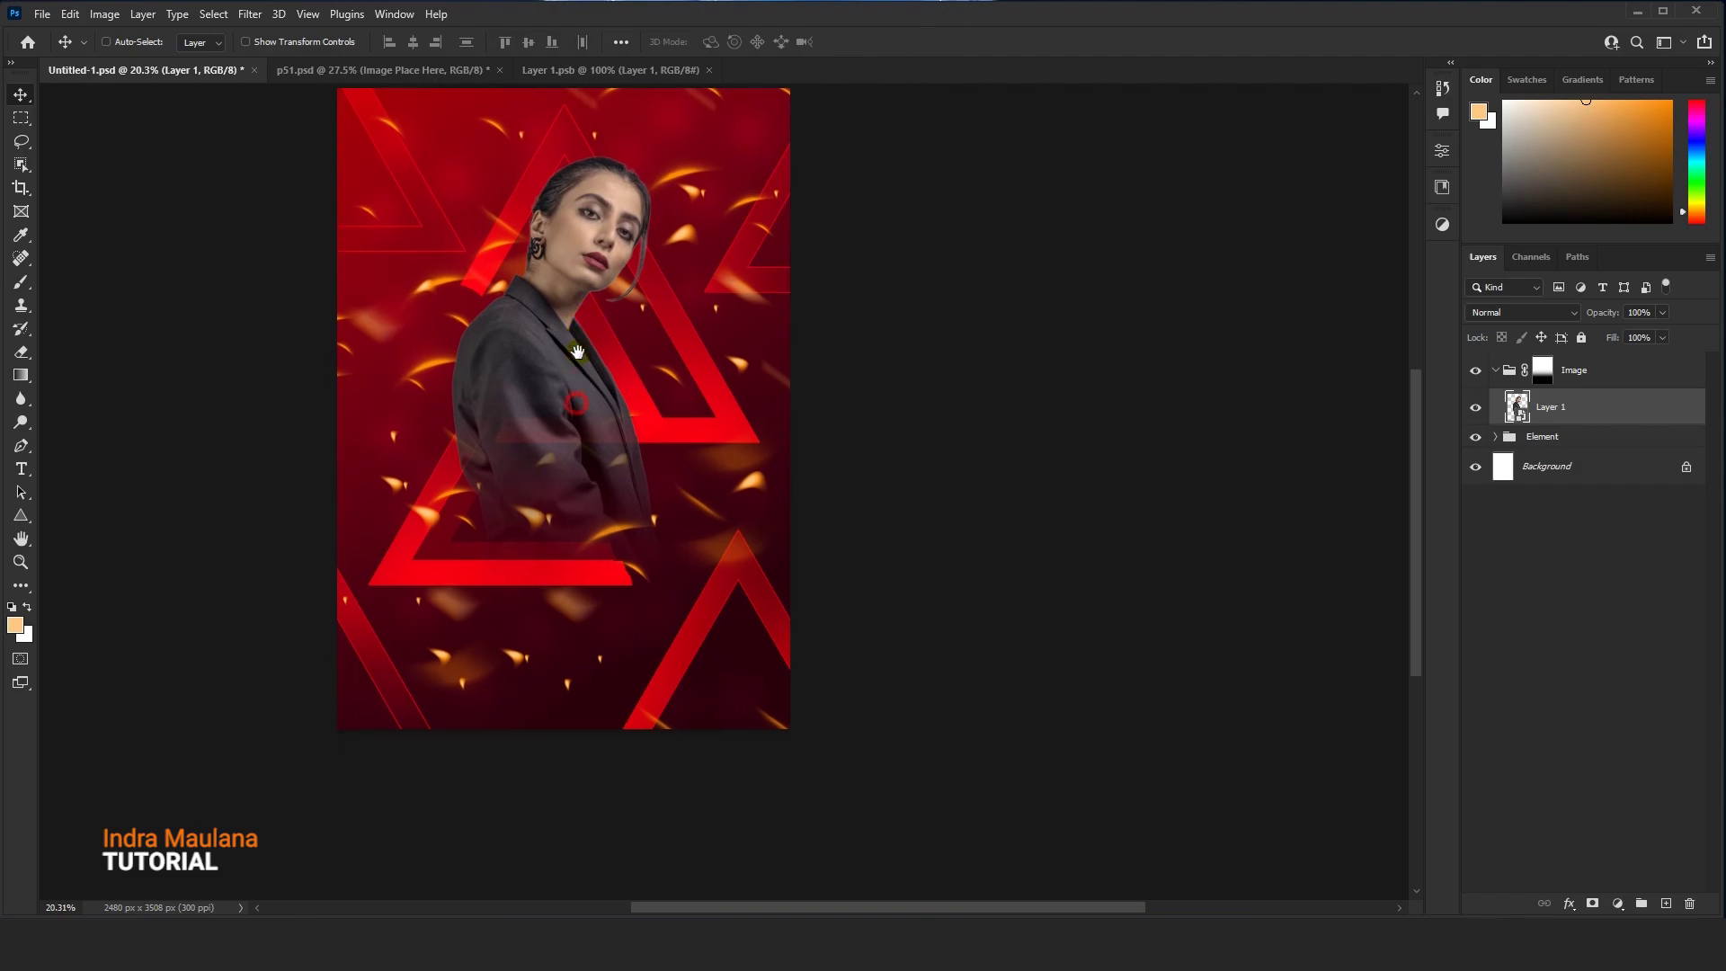
Draw a 1900 × 1900 px rectangle in dark maroon sampled from the background, above Layer 3 copy 6 in the Element group
{"action": "left_click", "coordinate": [1587, 437]}
{"action": "left_click", "coordinate": [1494, 371]}
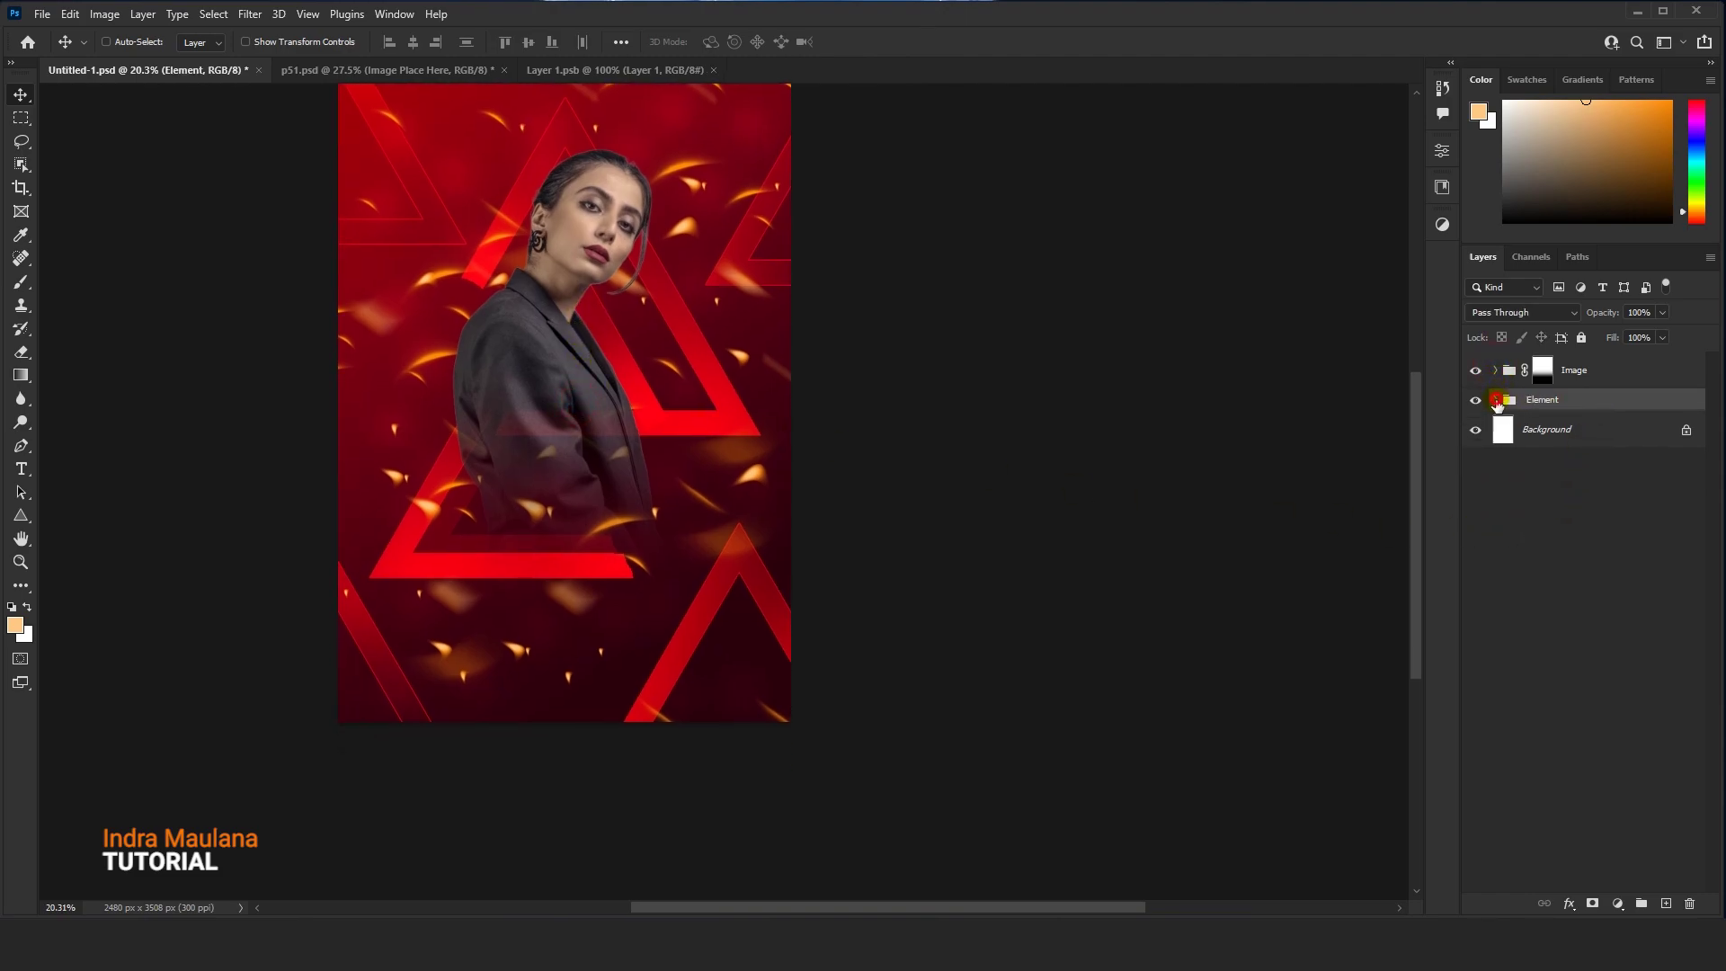
{"action": "left_click", "coordinate": [1496, 401]}
{"action": "left_click", "coordinate": [1589, 435]}
{"action": "scroll", "coordinate": [647, 393], "scroll_direction": "up", "scroll_amount": 1}
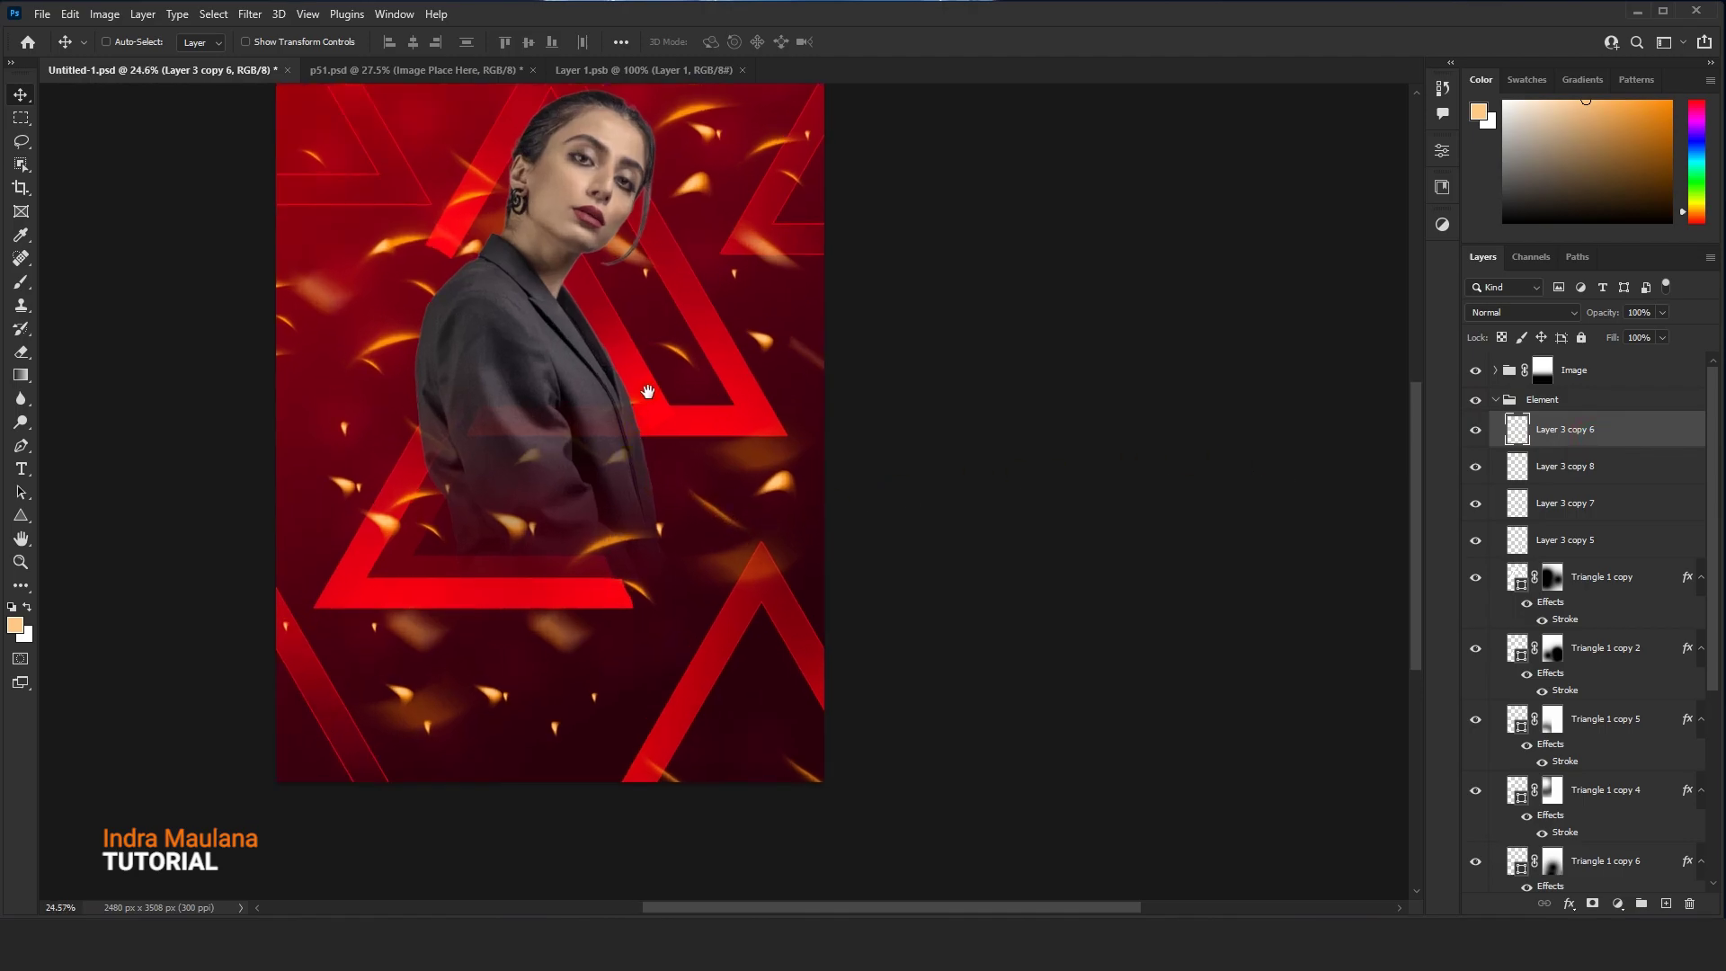
{"action": "scroll", "coordinate": [652, 400], "scroll_direction": "down", "scroll_amount": 2}
{"action": "scroll", "coordinate": [660, 411], "scroll_direction": "up", "scroll_amount": 1}
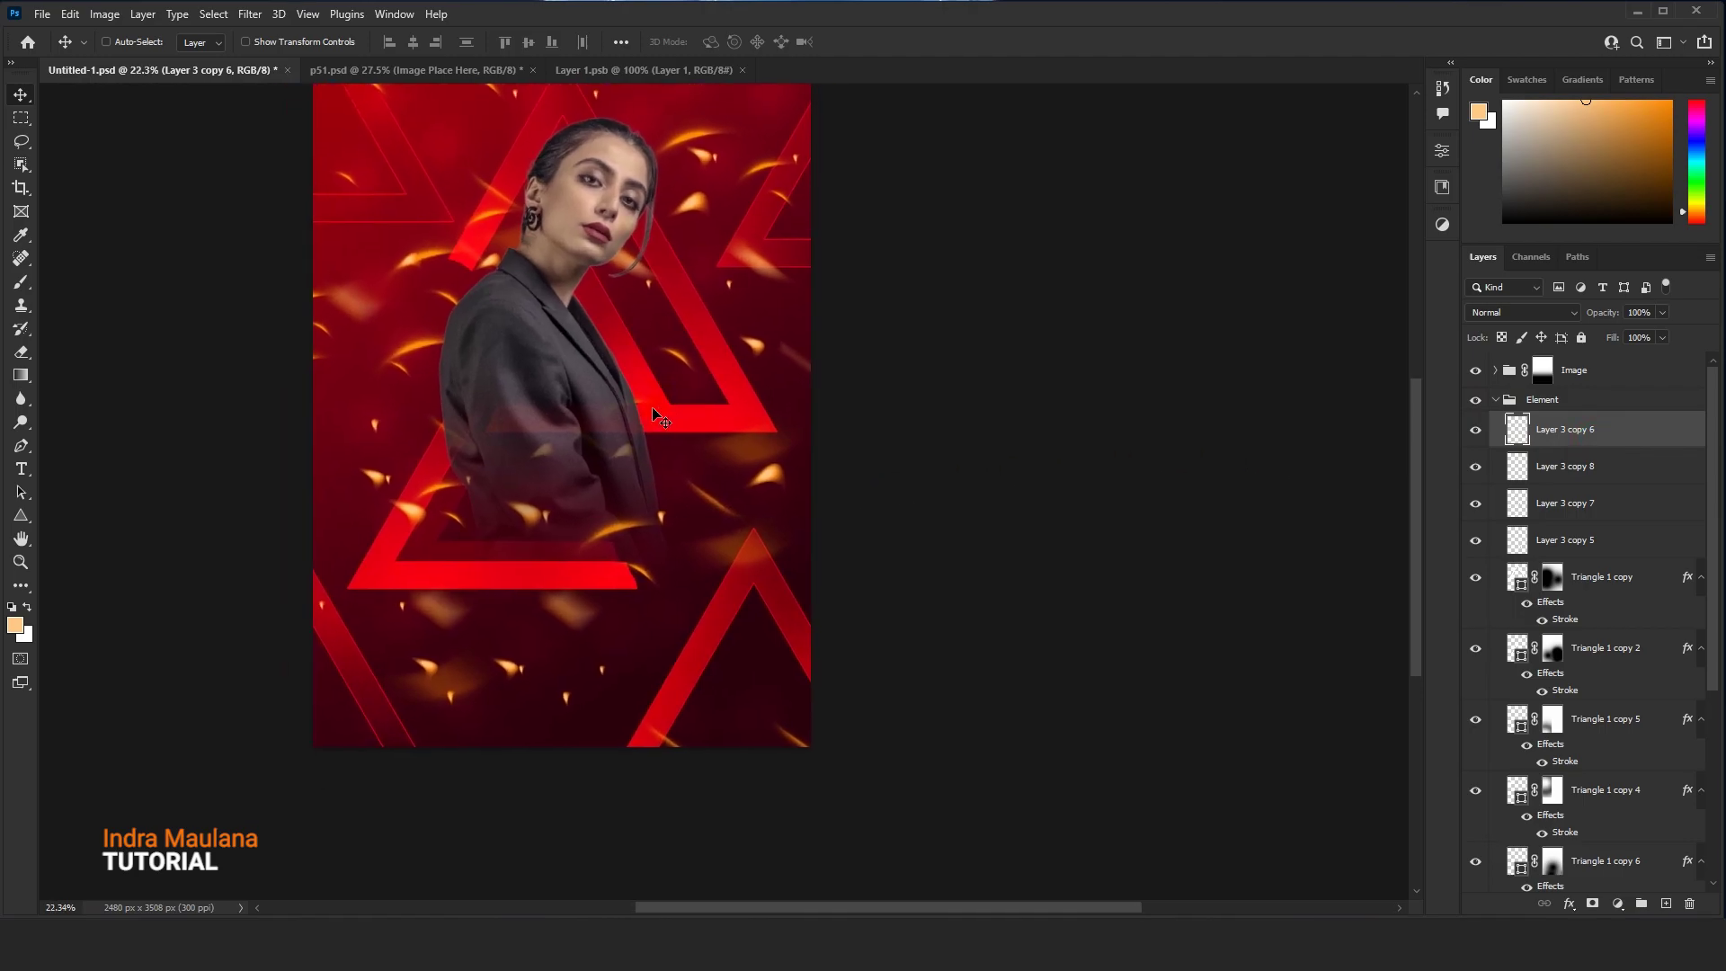
{"action": "scroll", "coordinate": [662, 415], "scroll_direction": "down", "scroll_amount": 1}
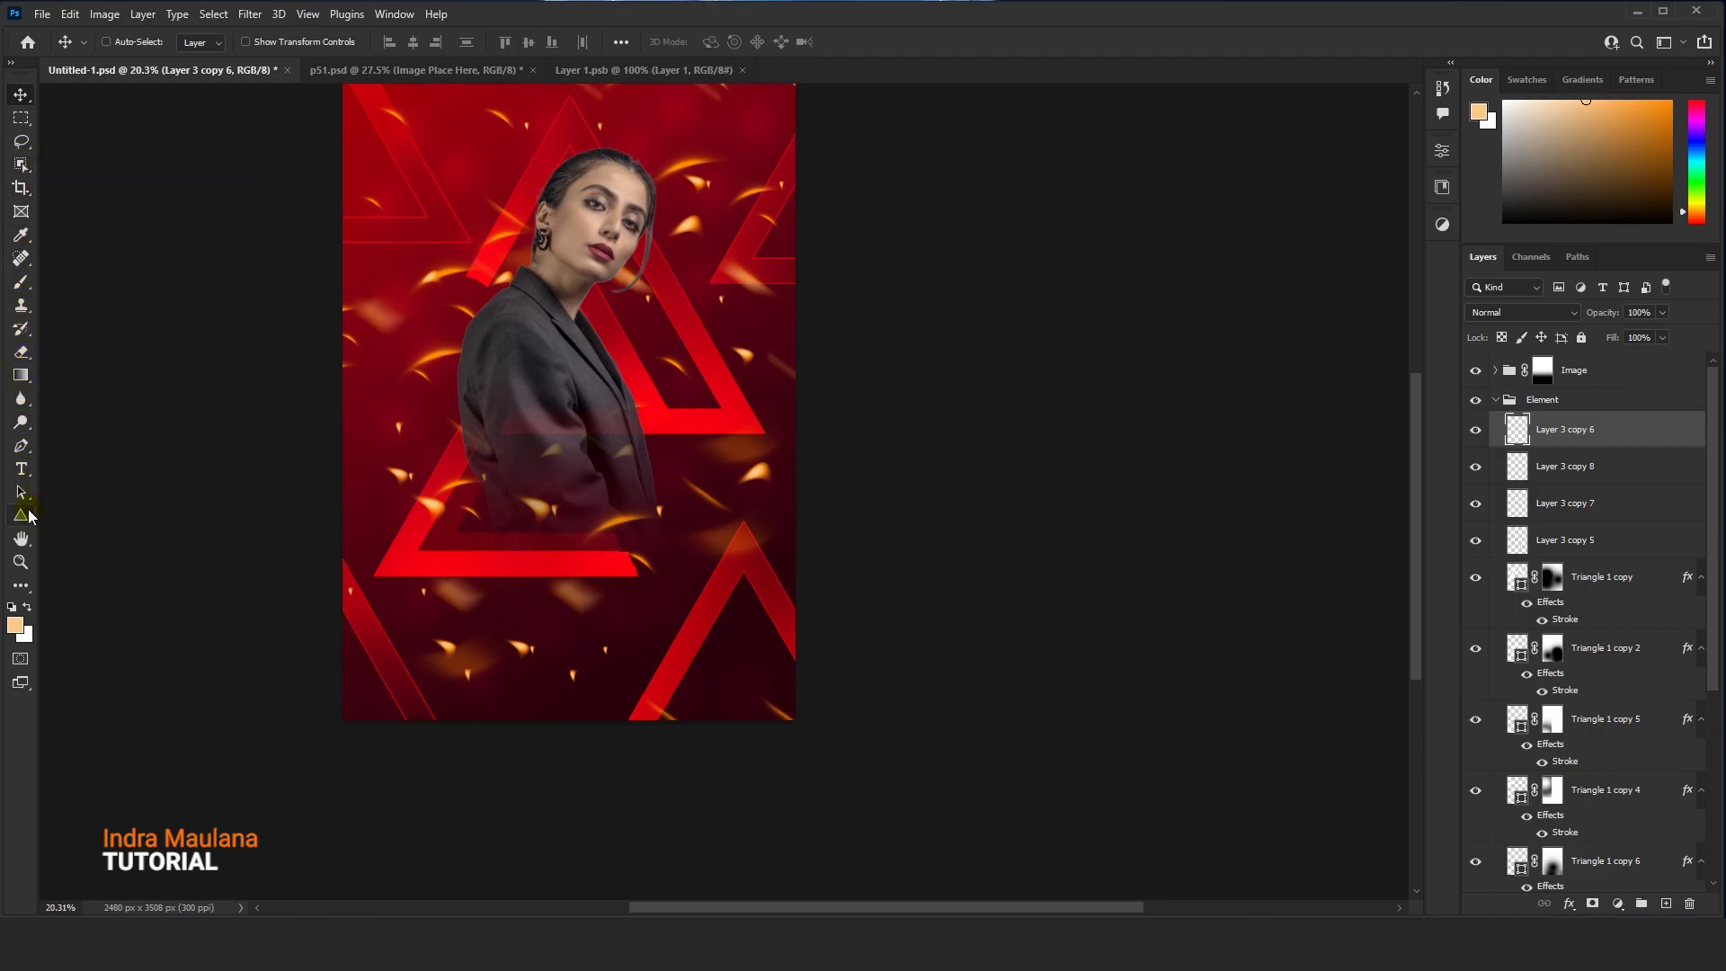
{"action": "left_click", "coordinate": [31, 518]}
{"action": "left_click", "coordinate": [55, 514]}
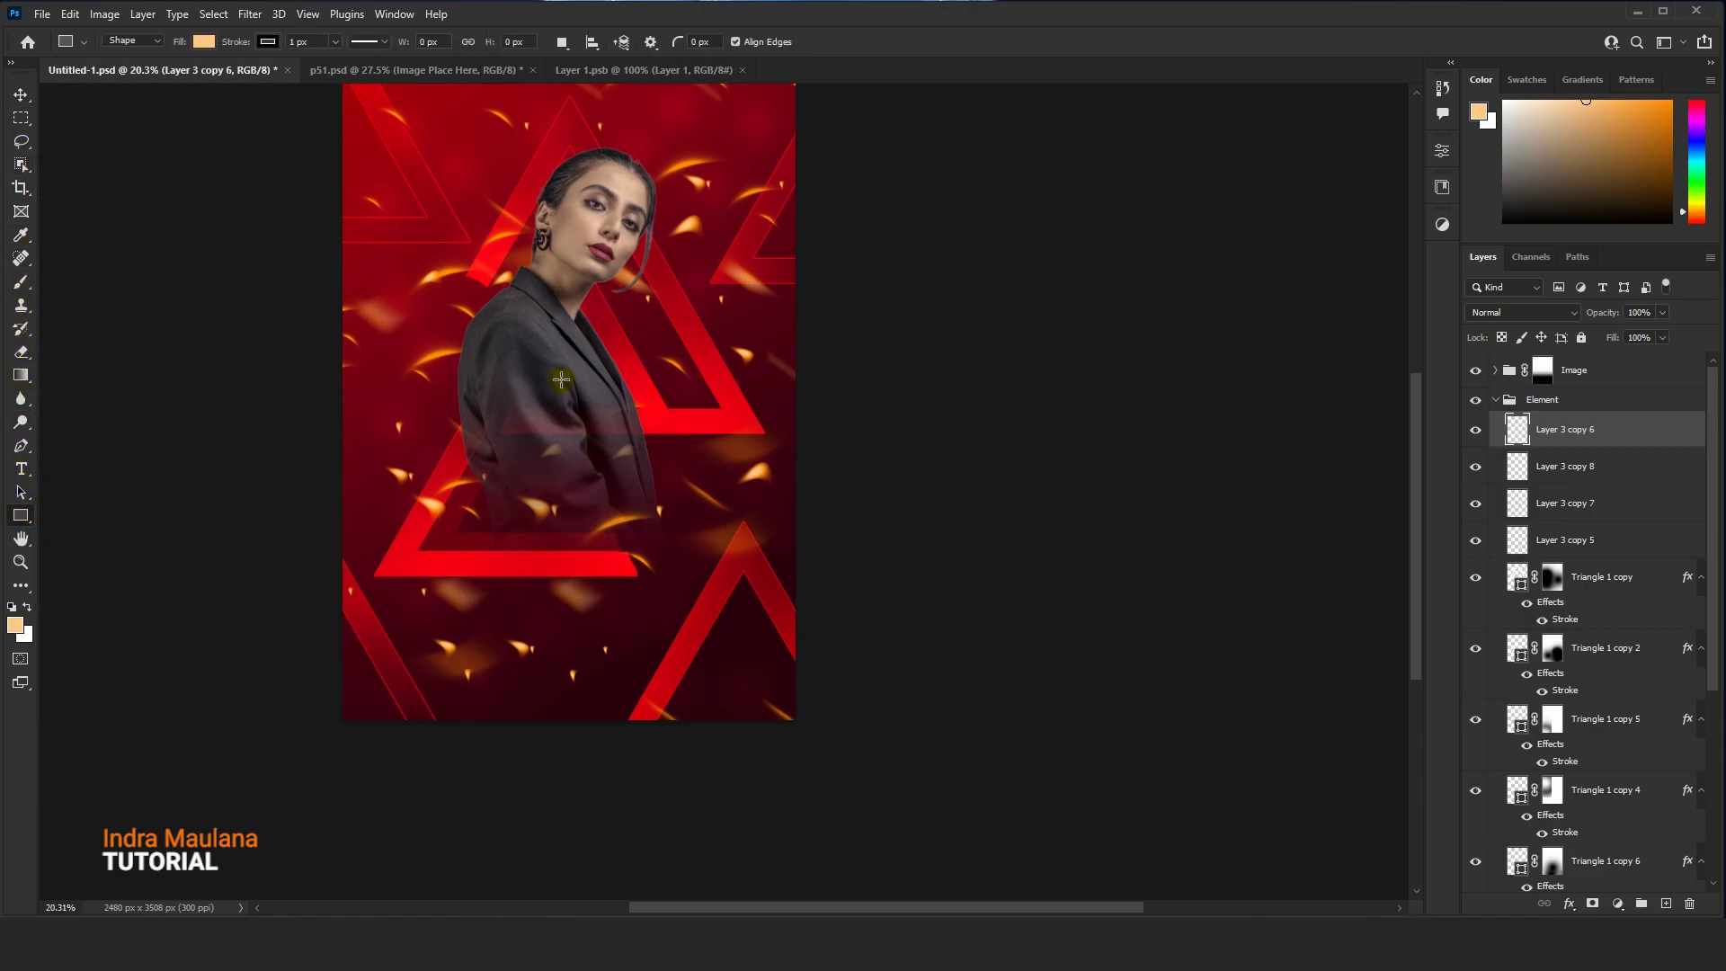
{"action": "left_click", "coordinate": [730, 514]}
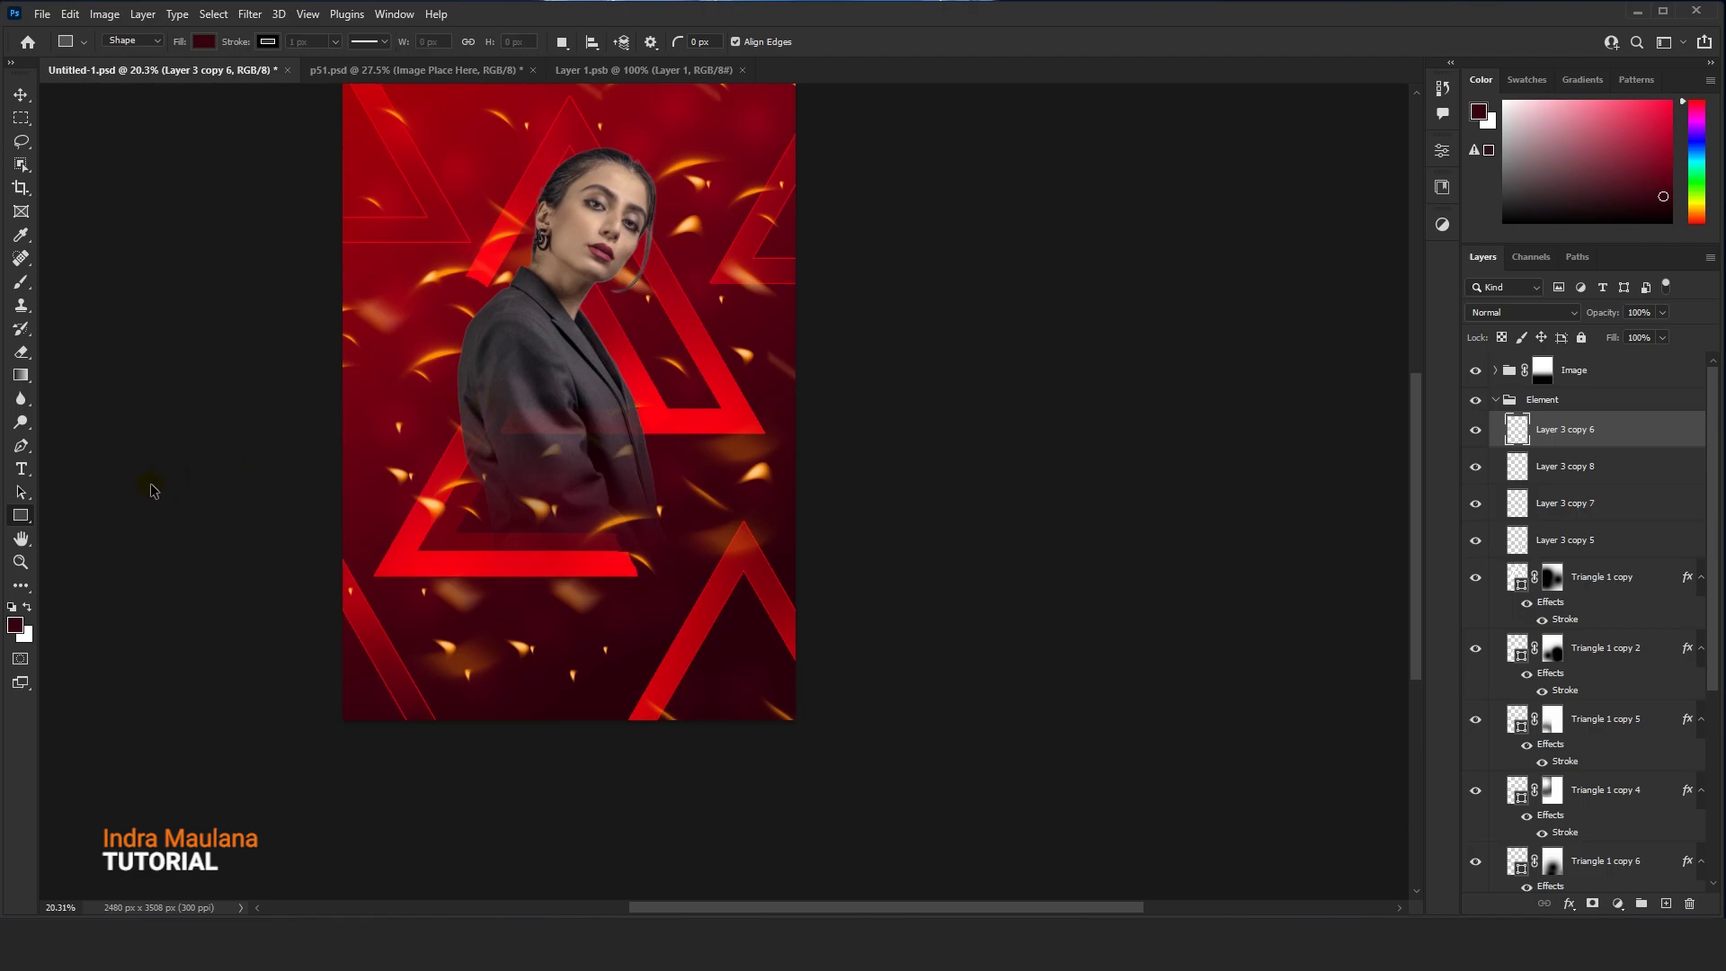
{"action": "left_click_drag", "start_coordinate": [596, 304], "coordinate": [769, 477]}
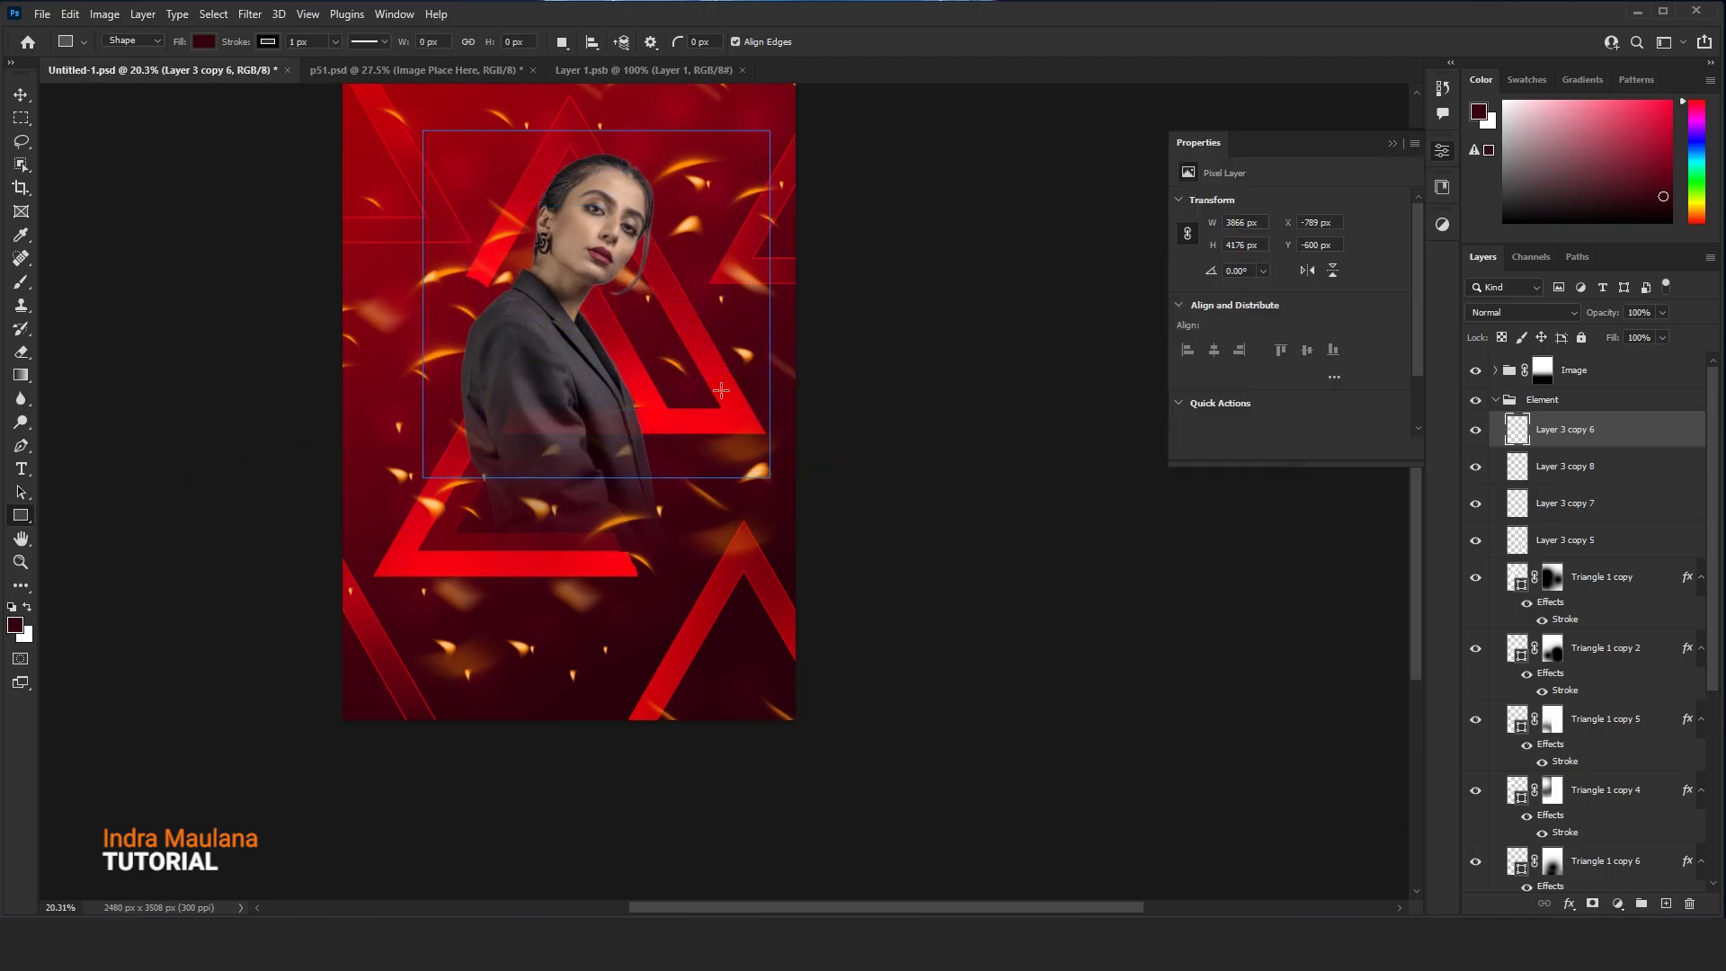
Center the maroon rectangle horizontally and vertically on the canvas by aligning it to a full-canvas selection, then deselect
{"action": "key", "text": "v"}
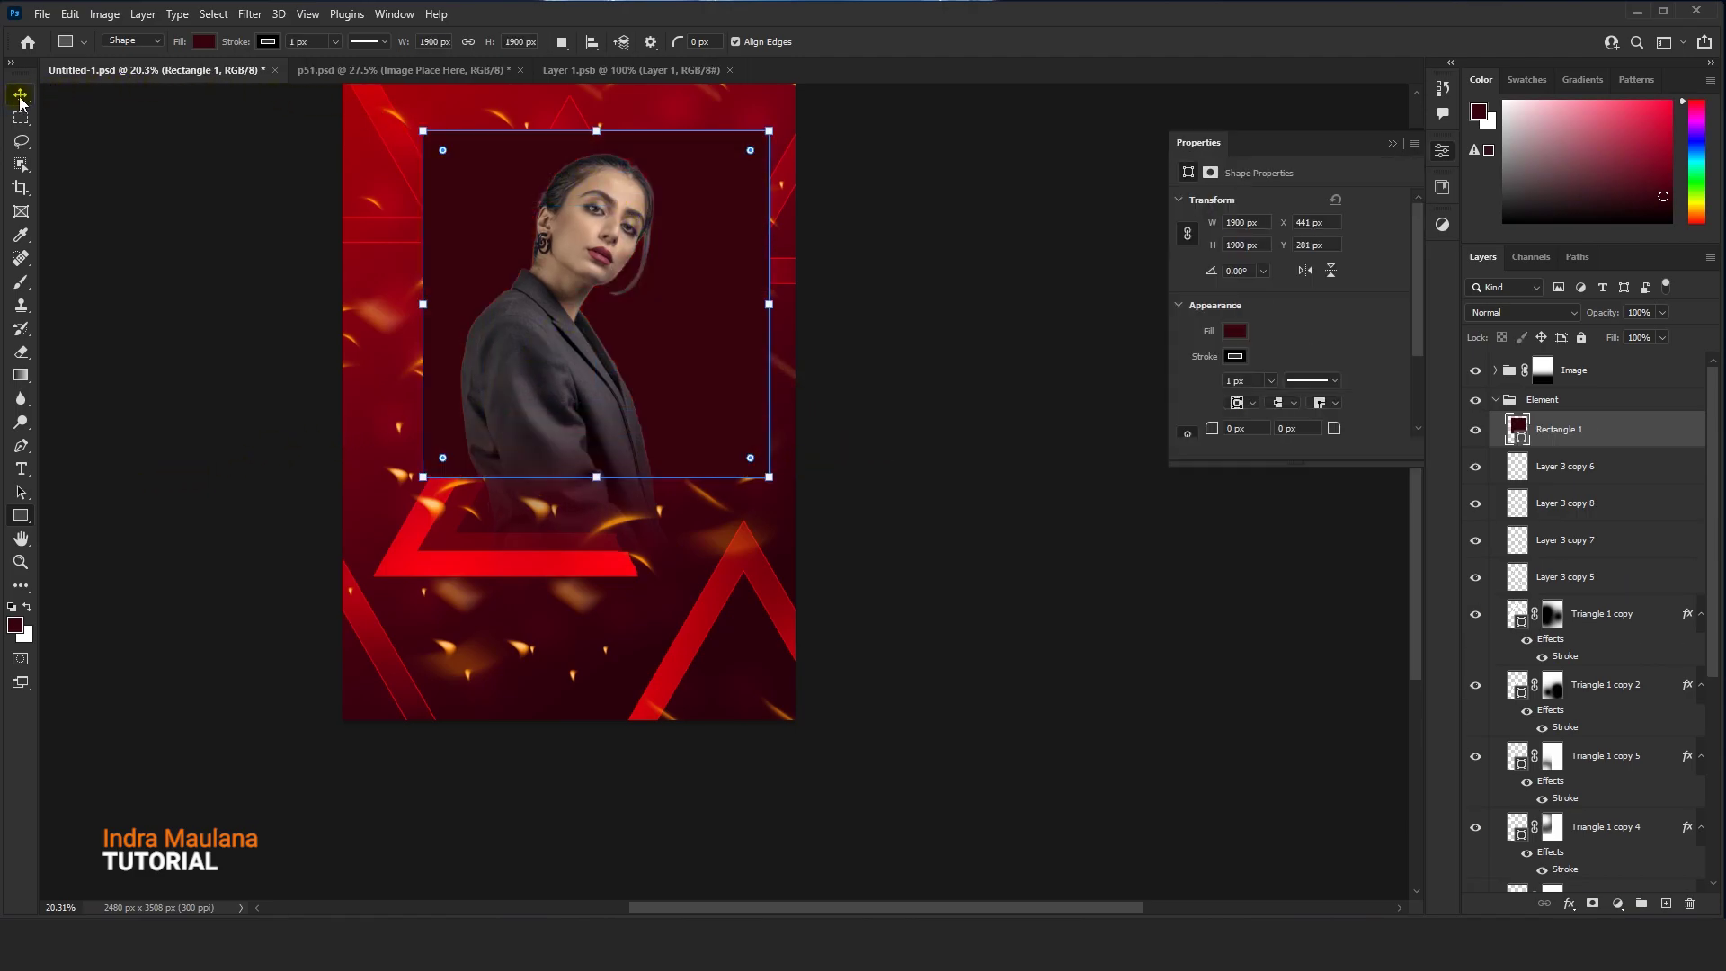
{"action": "left_click", "coordinate": [213, 13]}
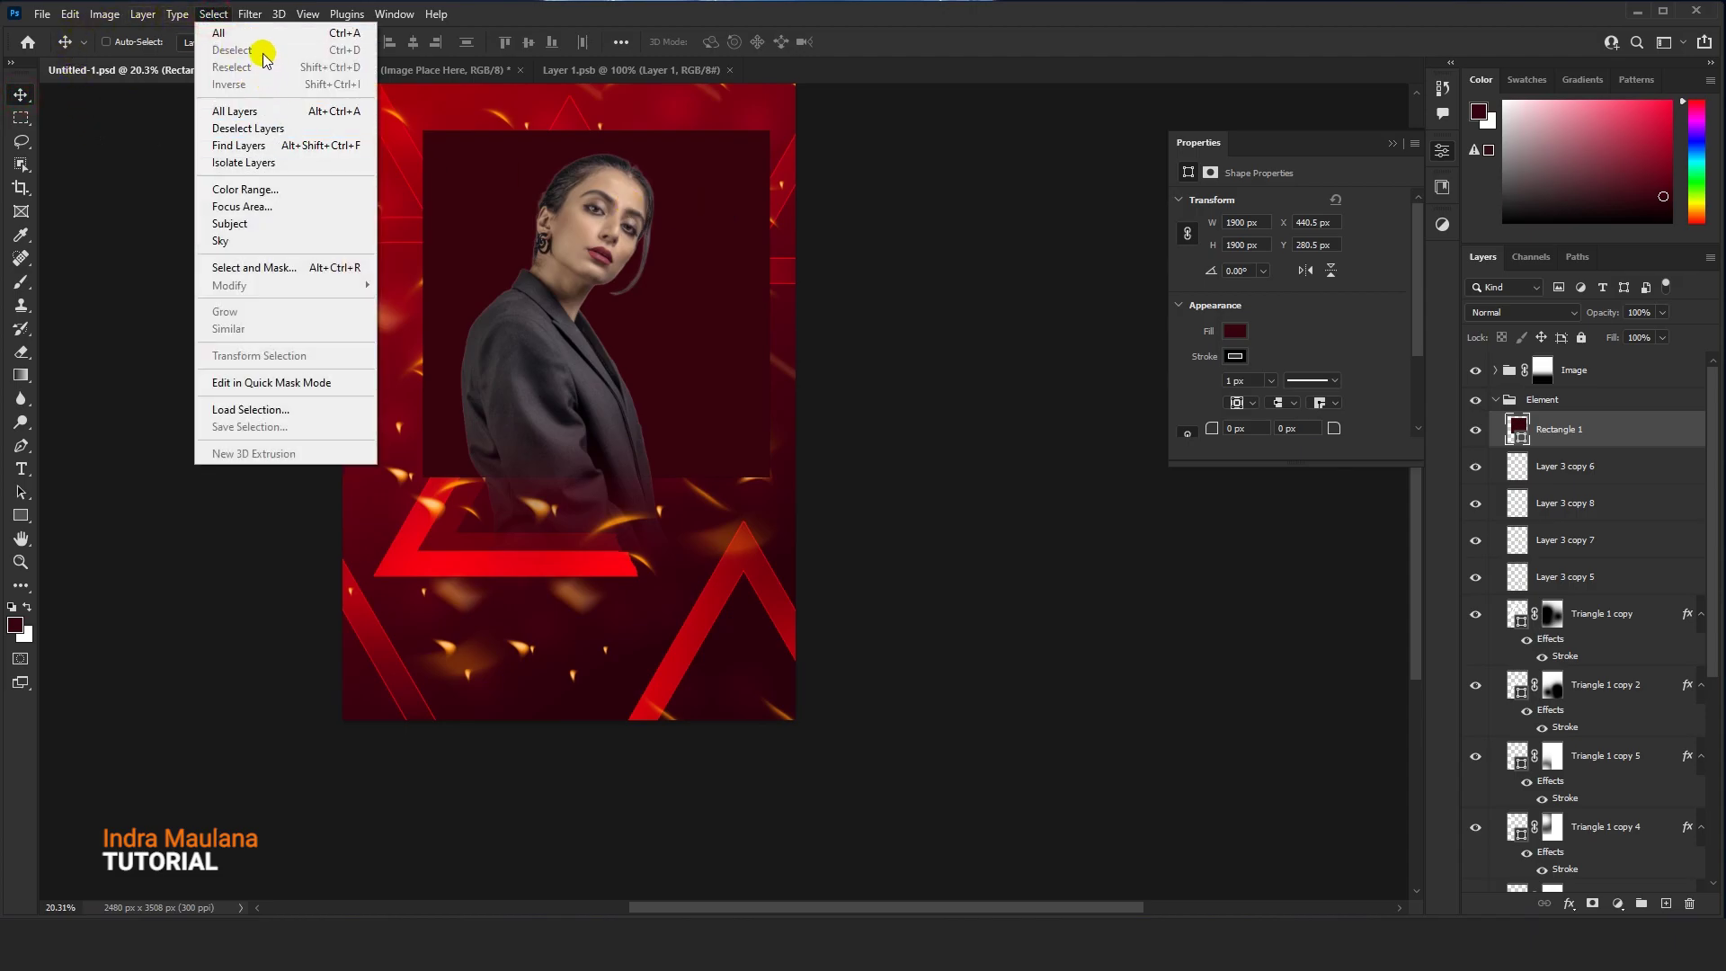
{"action": "left_click", "coordinate": [224, 32]}
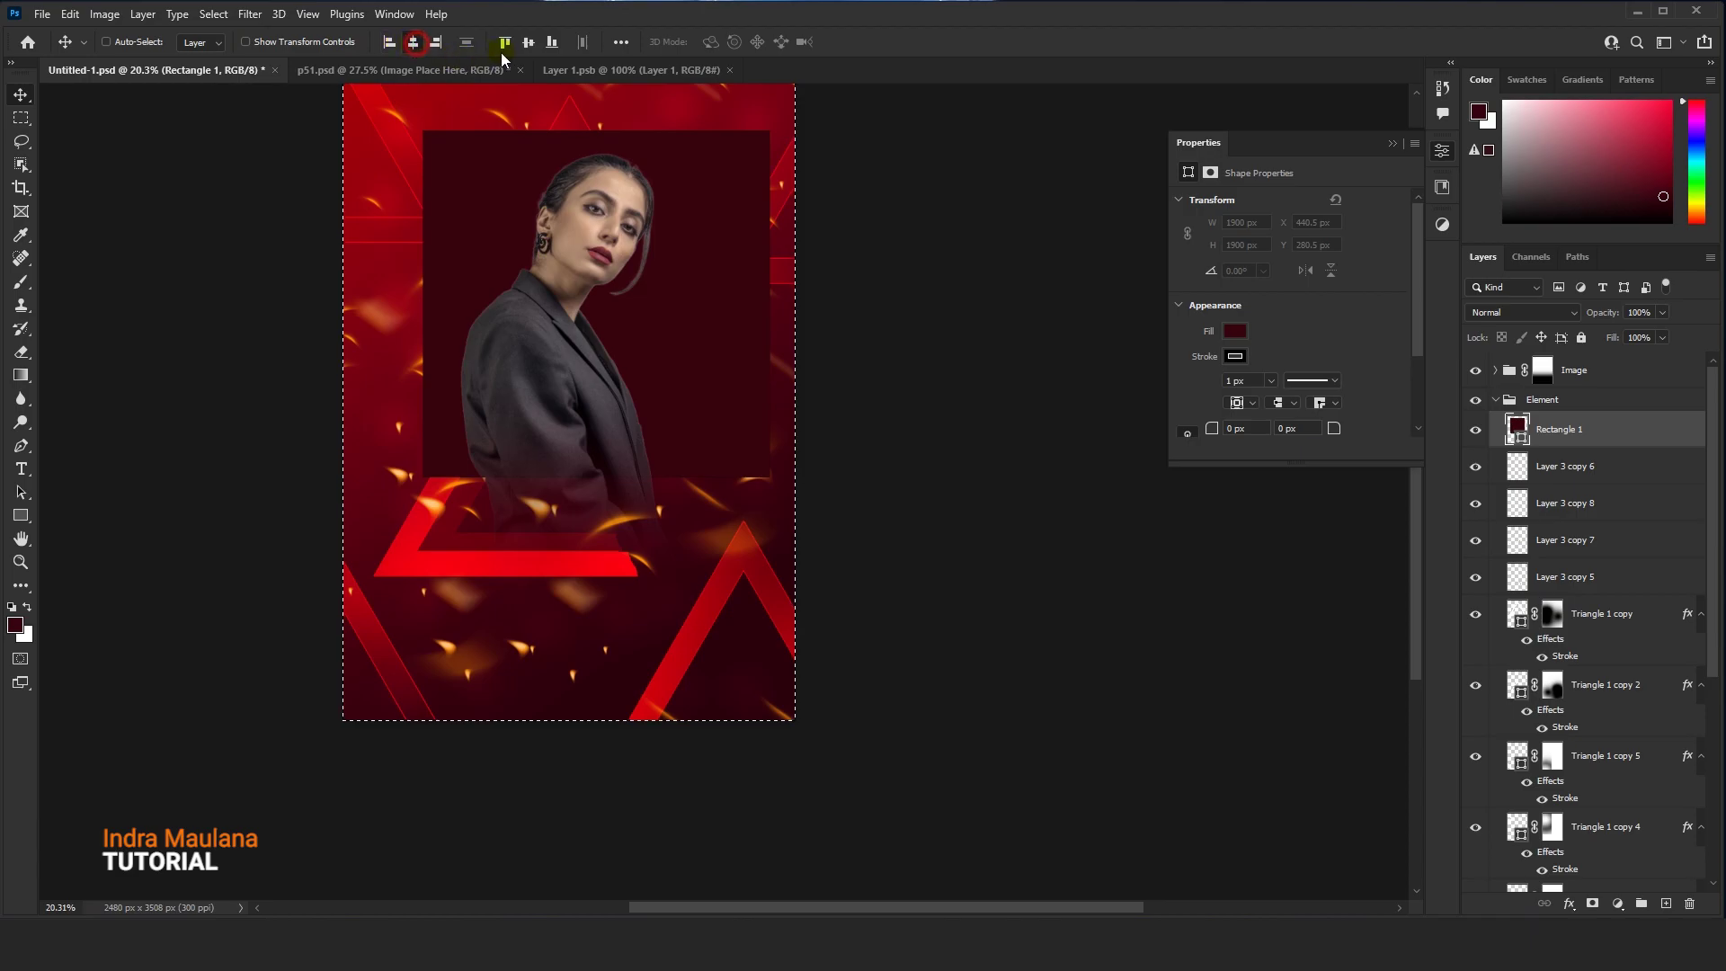
{"action": "left_click", "coordinate": [528, 41]}
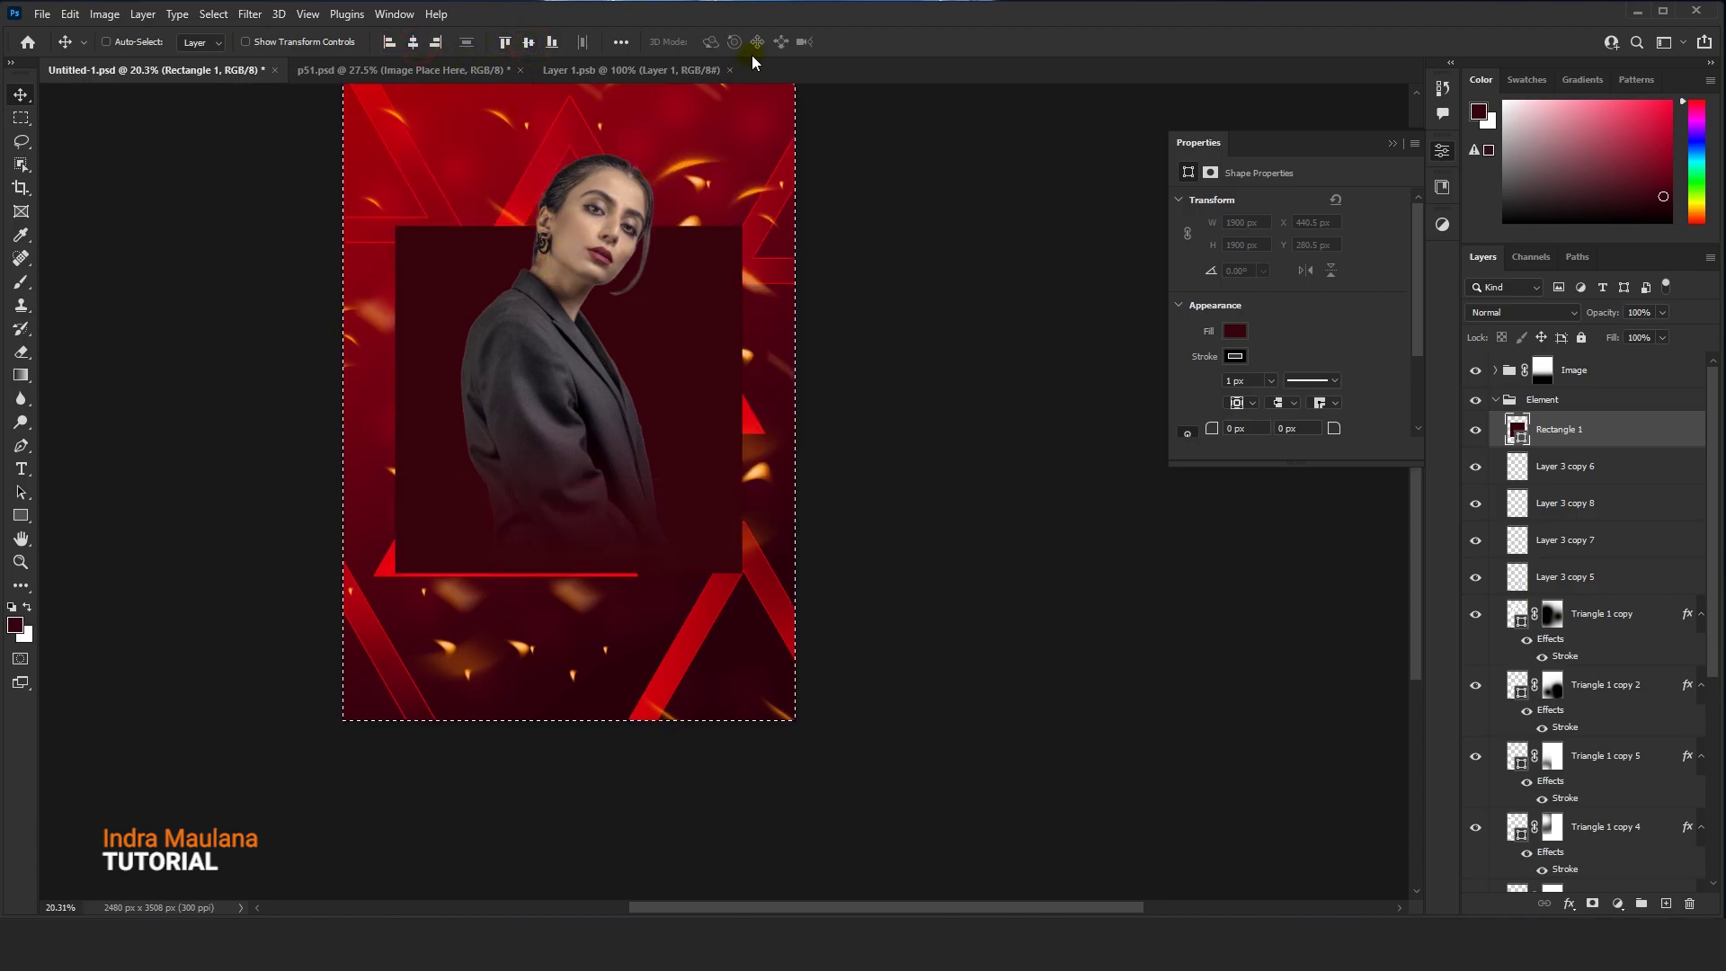
{"action": "left_click", "coordinate": [213, 14]}
{"action": "left_click", "coordinate": [235, 50]}
{"action": "key", "text": "ctrl"}
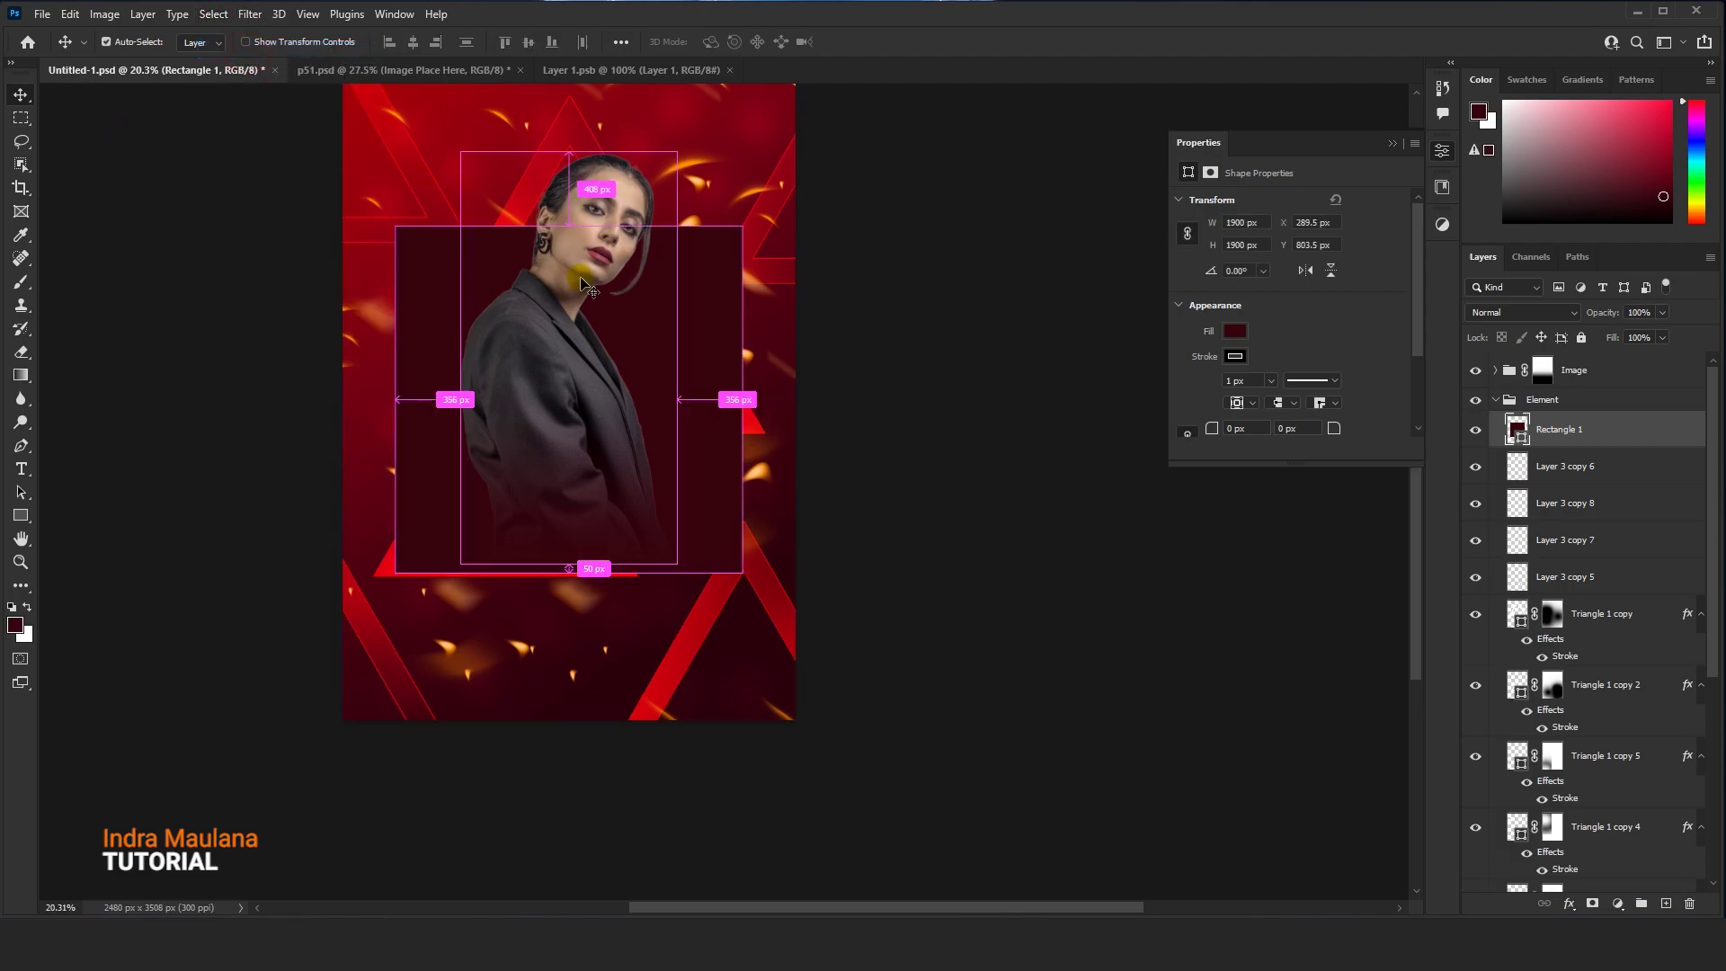
Rotate the maroon rectangle 45° into a diamond and enlarge it to about 1935 × 1935 px with Free Transform
{"action": "left_click", "coordinate": [69, 13]}
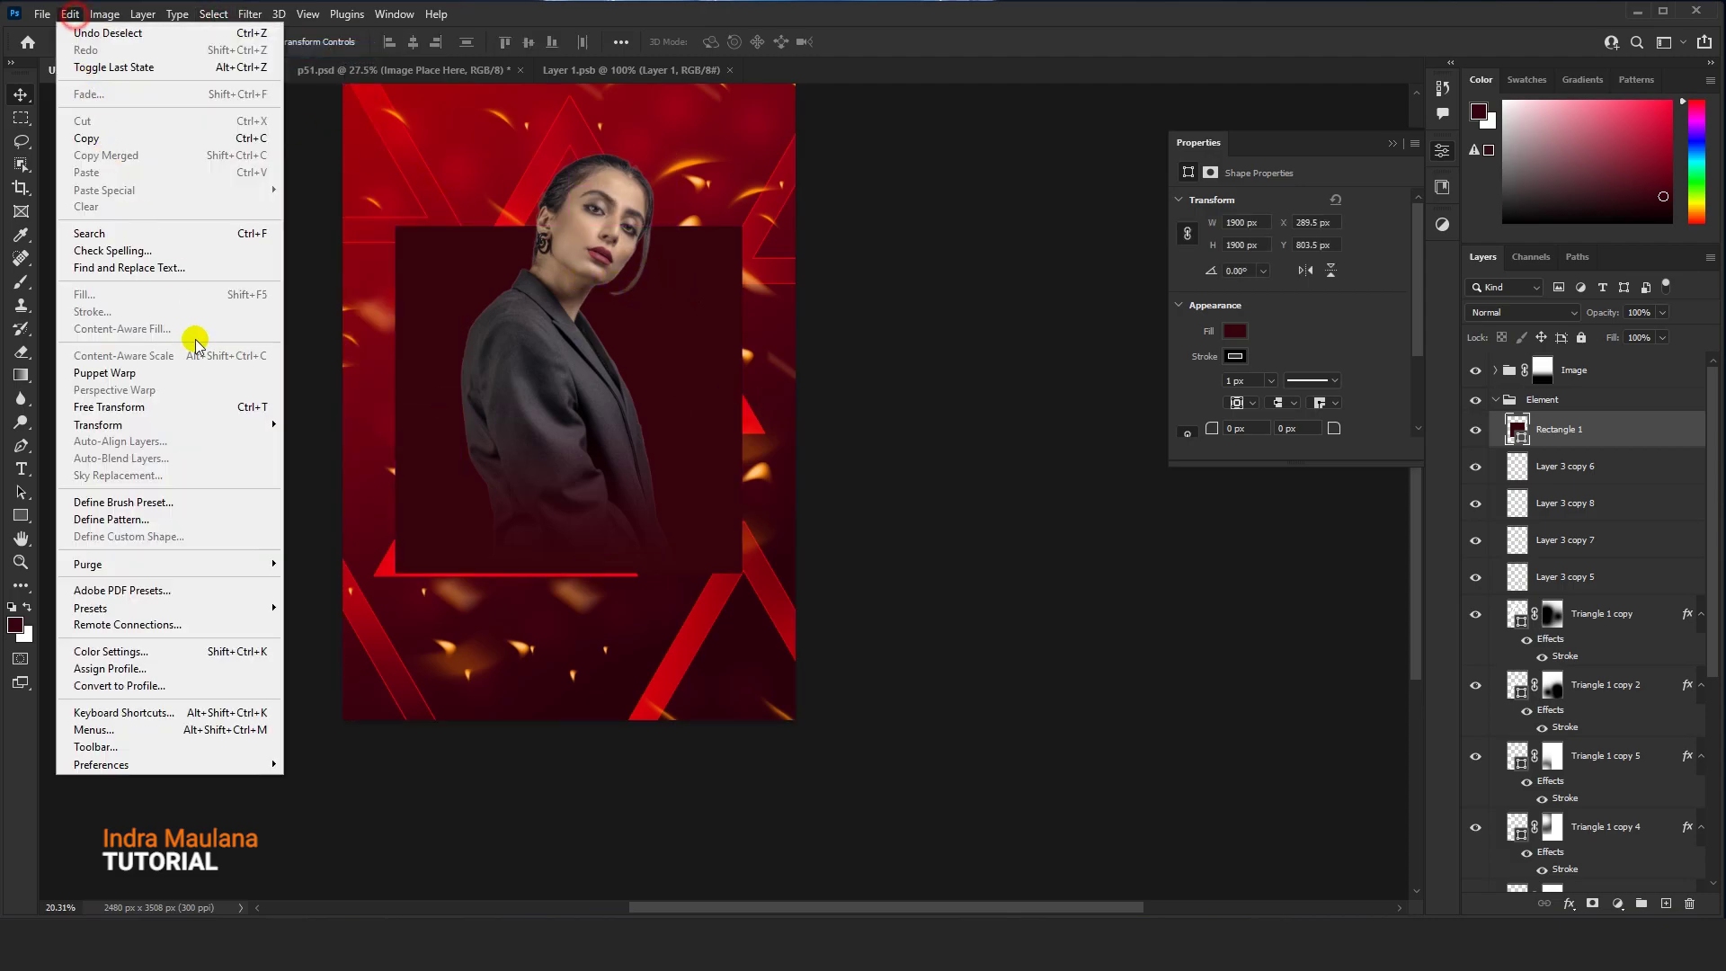
{"action": "left_click", "coordinate": [200, 406]}
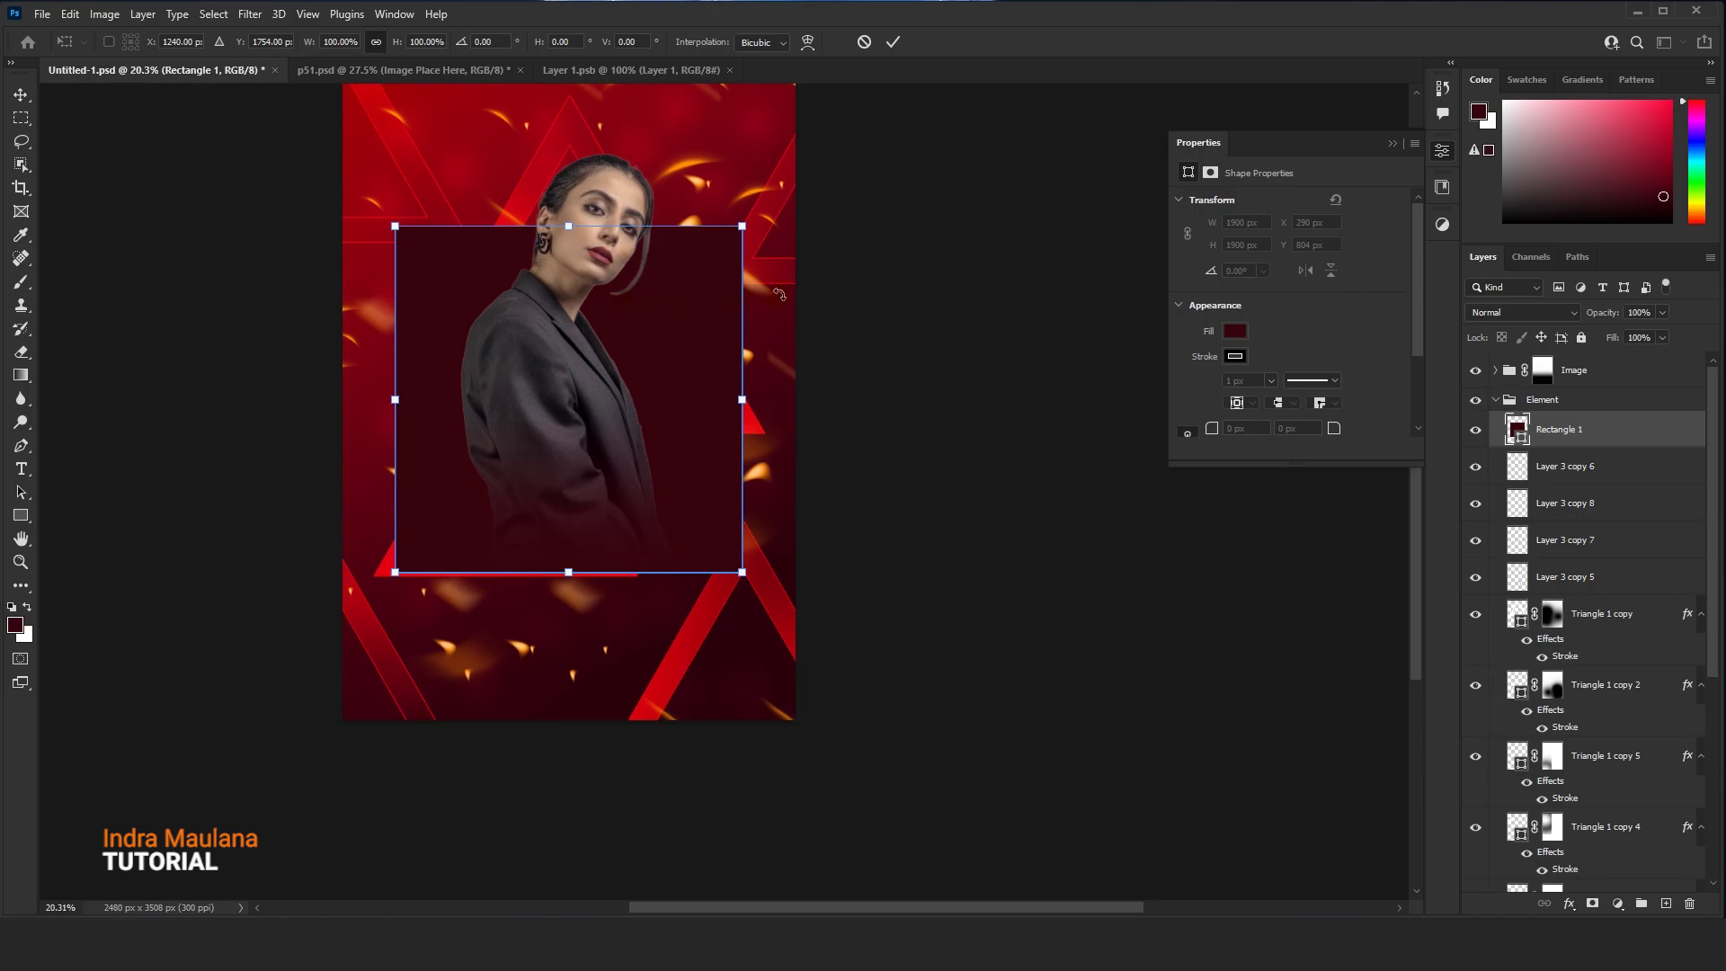
{"action": "left_click_drag", "start_coordinate": [768, 235], "coordinate": [824, 393]}
{"action": "key", "text": "Return"}
Copy the layer style of Triangle 1 copy and paste it onto the Rectangle 1 diamond
{"action": "left_click_drag", "start_coordinate": [1692, 627], "coordinate": [1676, 564]}
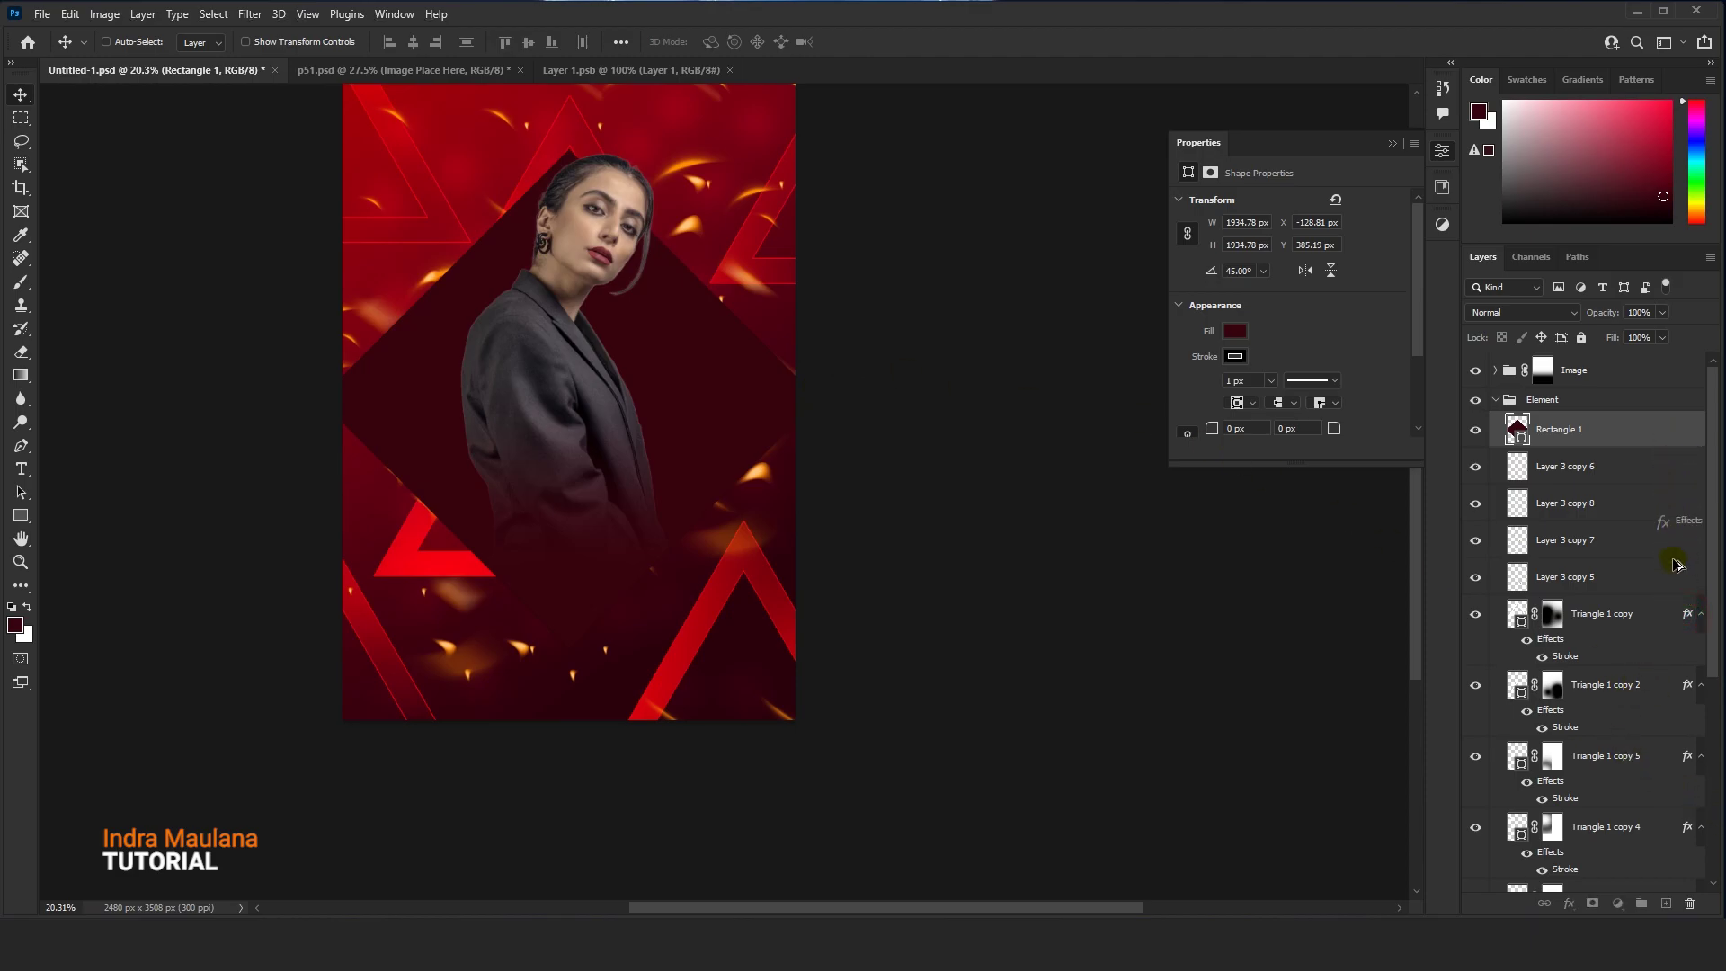
{"action": "left_click_drag", "start_coordinate": [1676, 625], "coordinate": [1685, 615]}
{"action": "right_click", "coordinate": [1687, 616]}
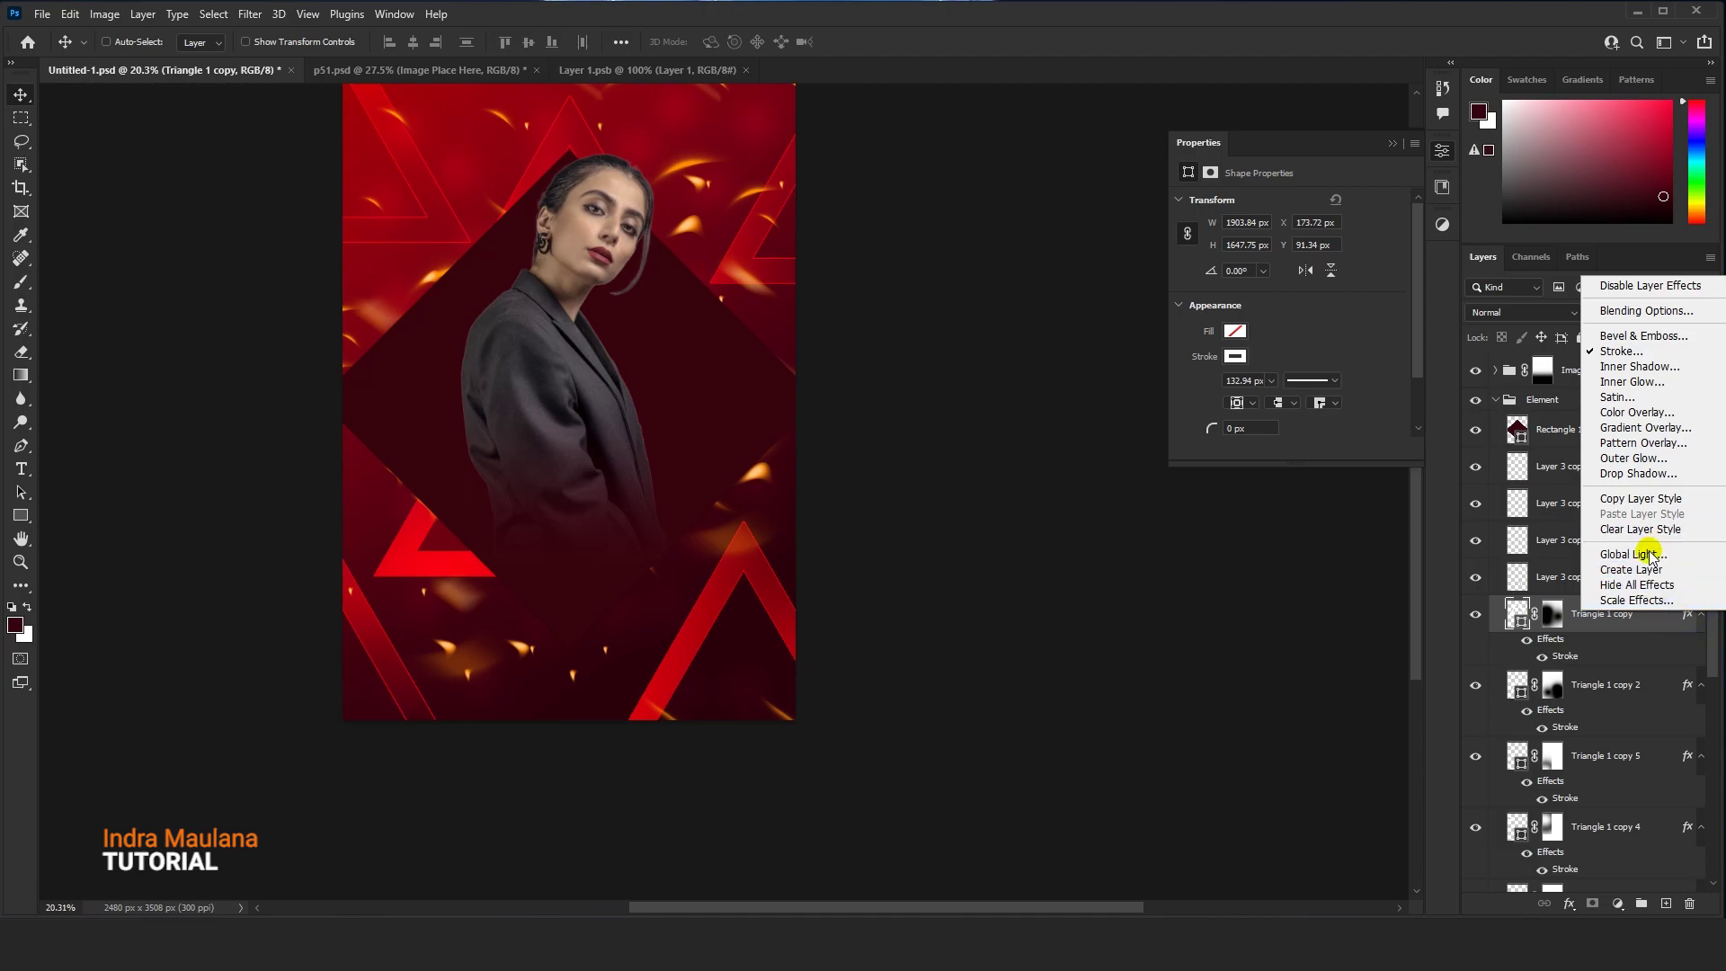
{"action": "left_click", "coordinate": [1628, 500]}
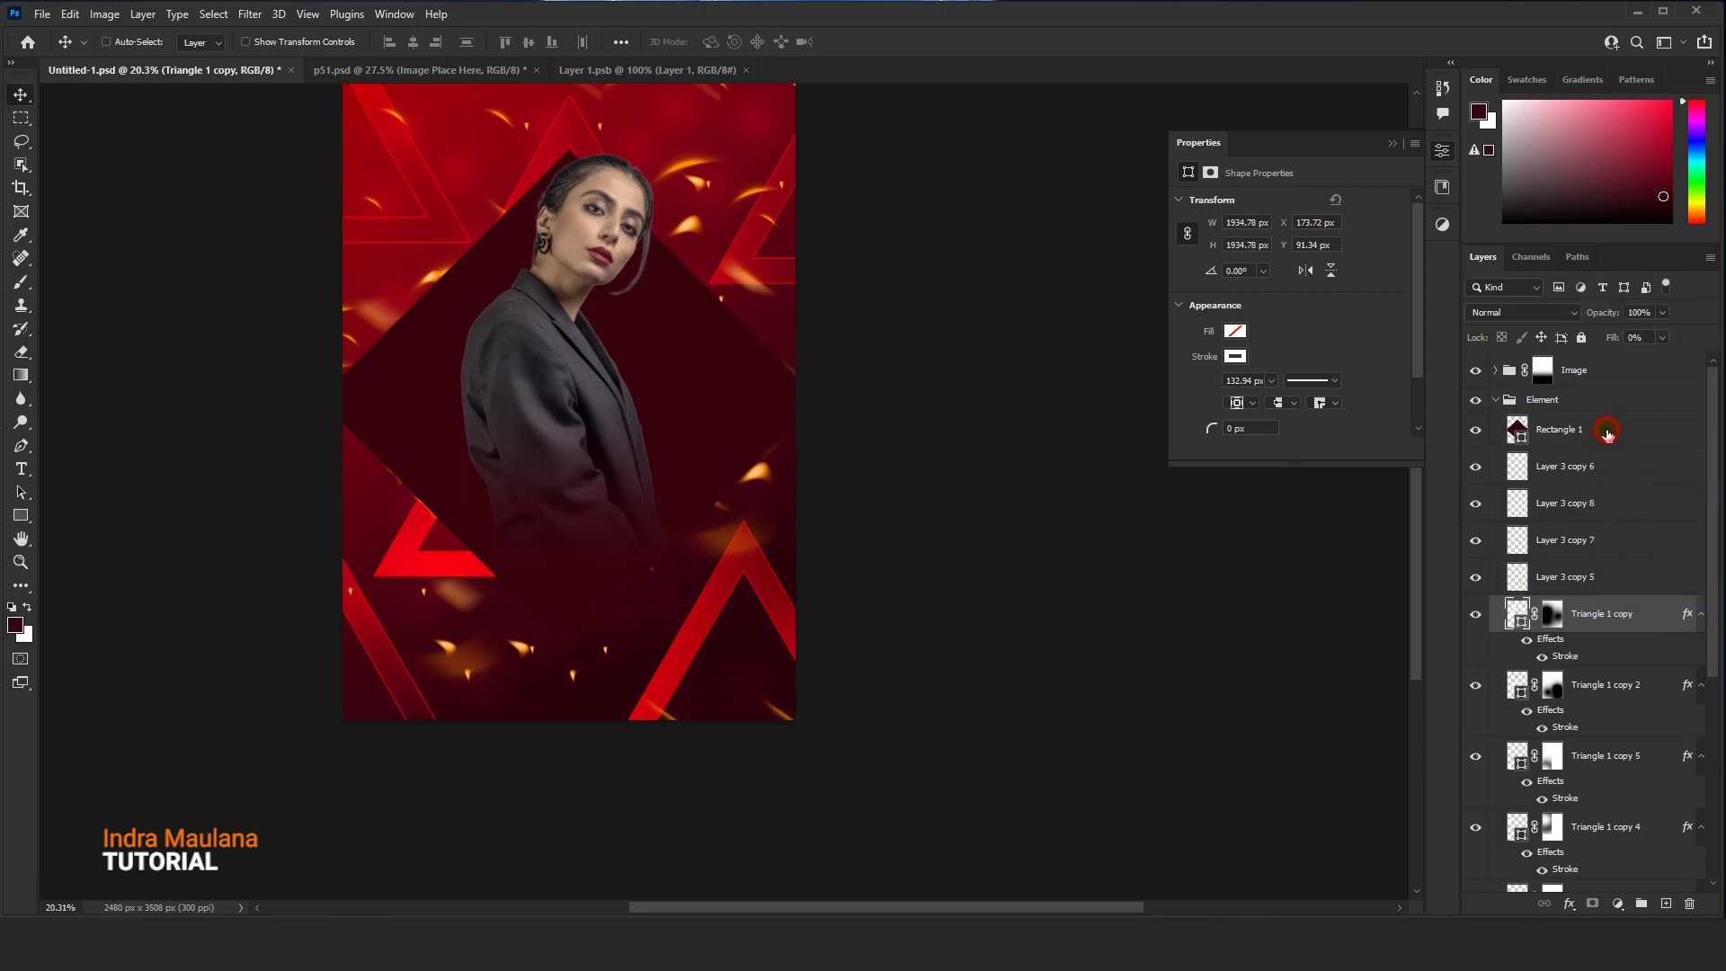
{"action": "right_click", "coordinate": [1607, 434]}
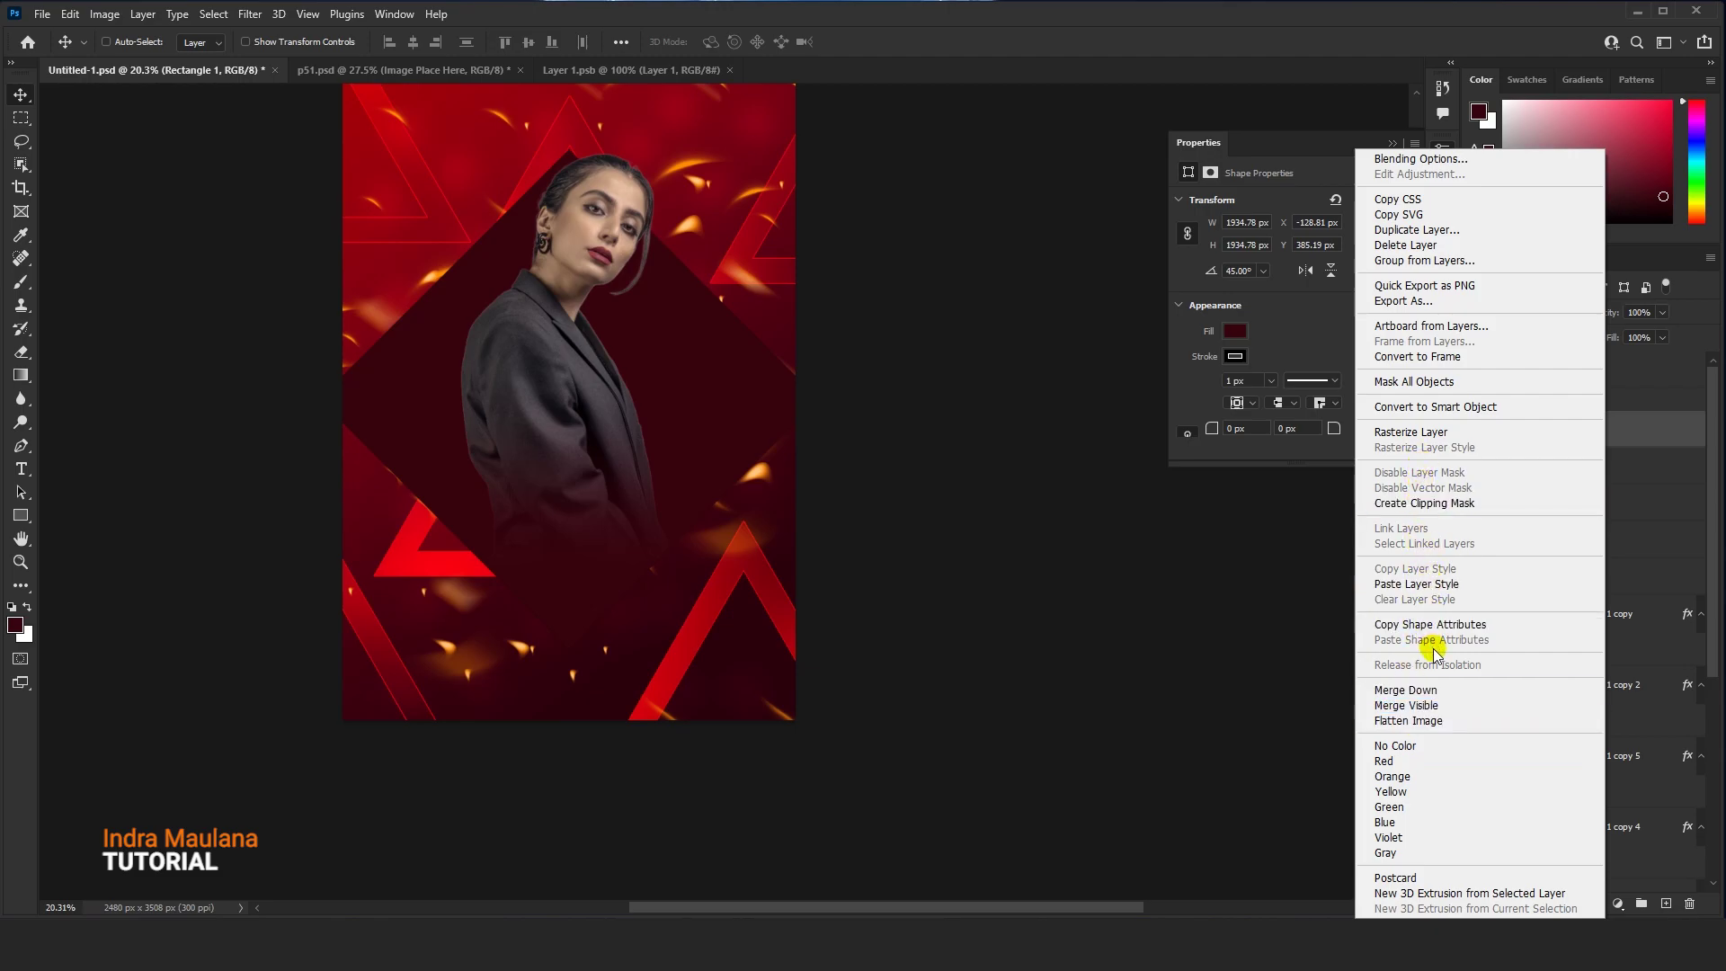
{"action": "left_click", "coordinate": [1429, 585]}
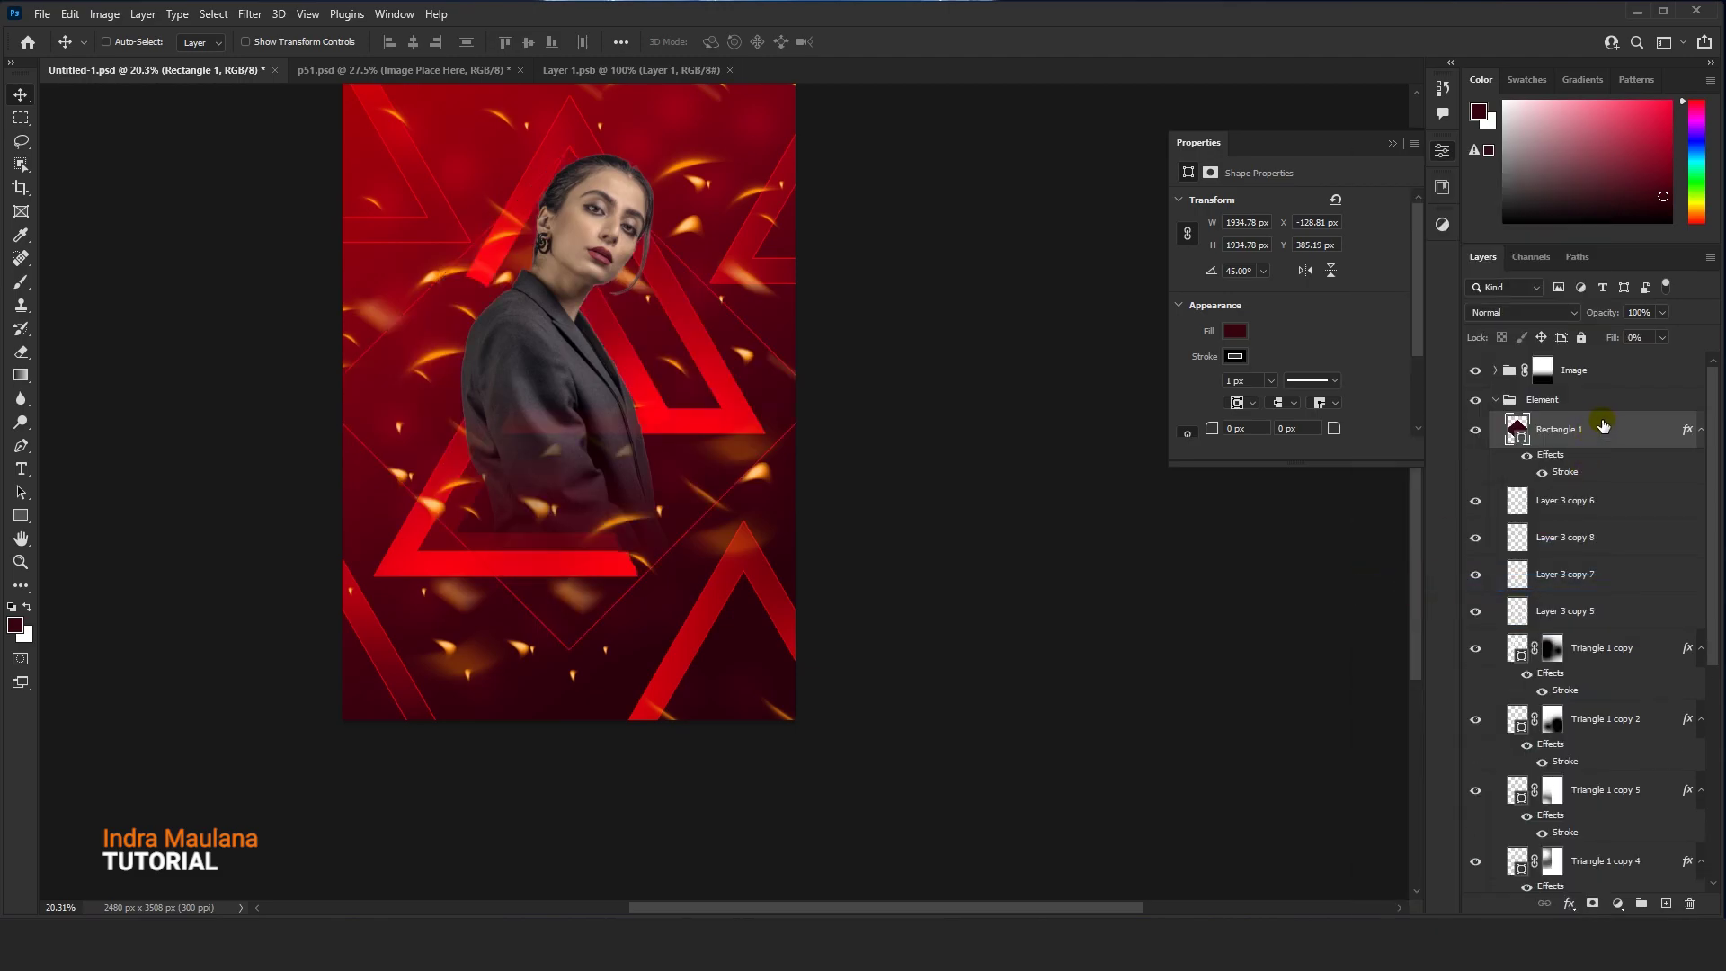
Set the Rectangle 1 diamond's Stroke effect size to 13 px
{"action": "left_click", "coordinate": [1660, 341]}
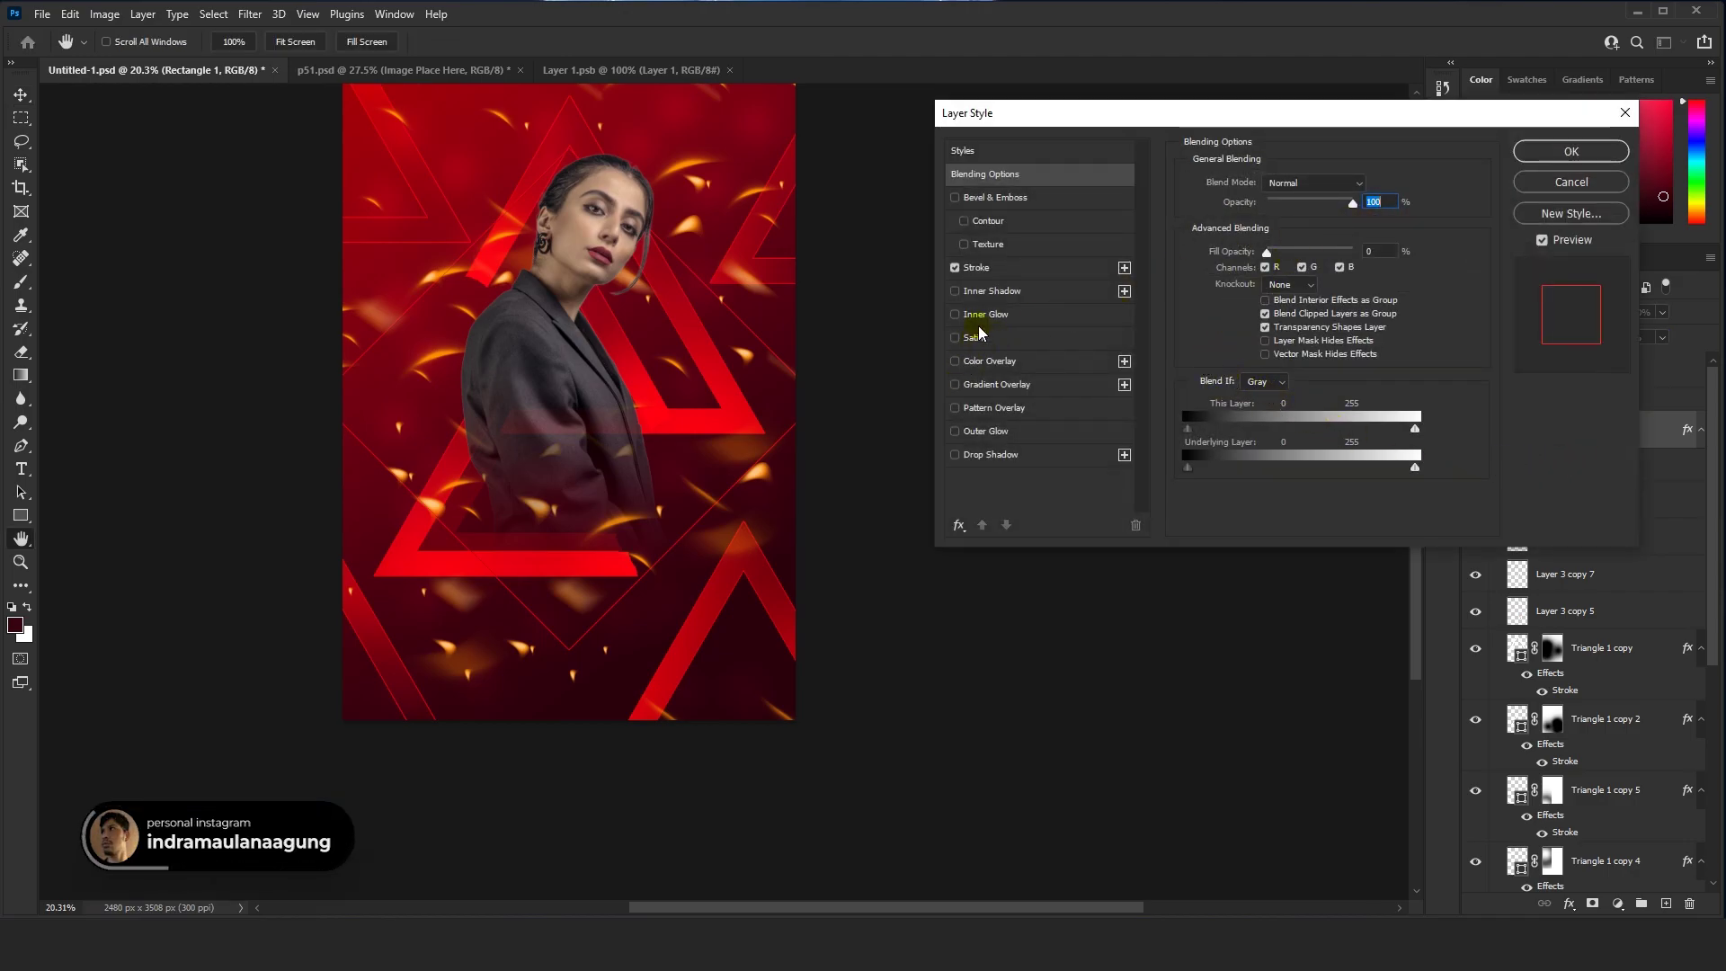
{"action": "left_click", "coordinate": [976, 267]}
{"action": "left_click_drag", "start_coordinate": [1254, 183], "coordinate": [1259, 180]}
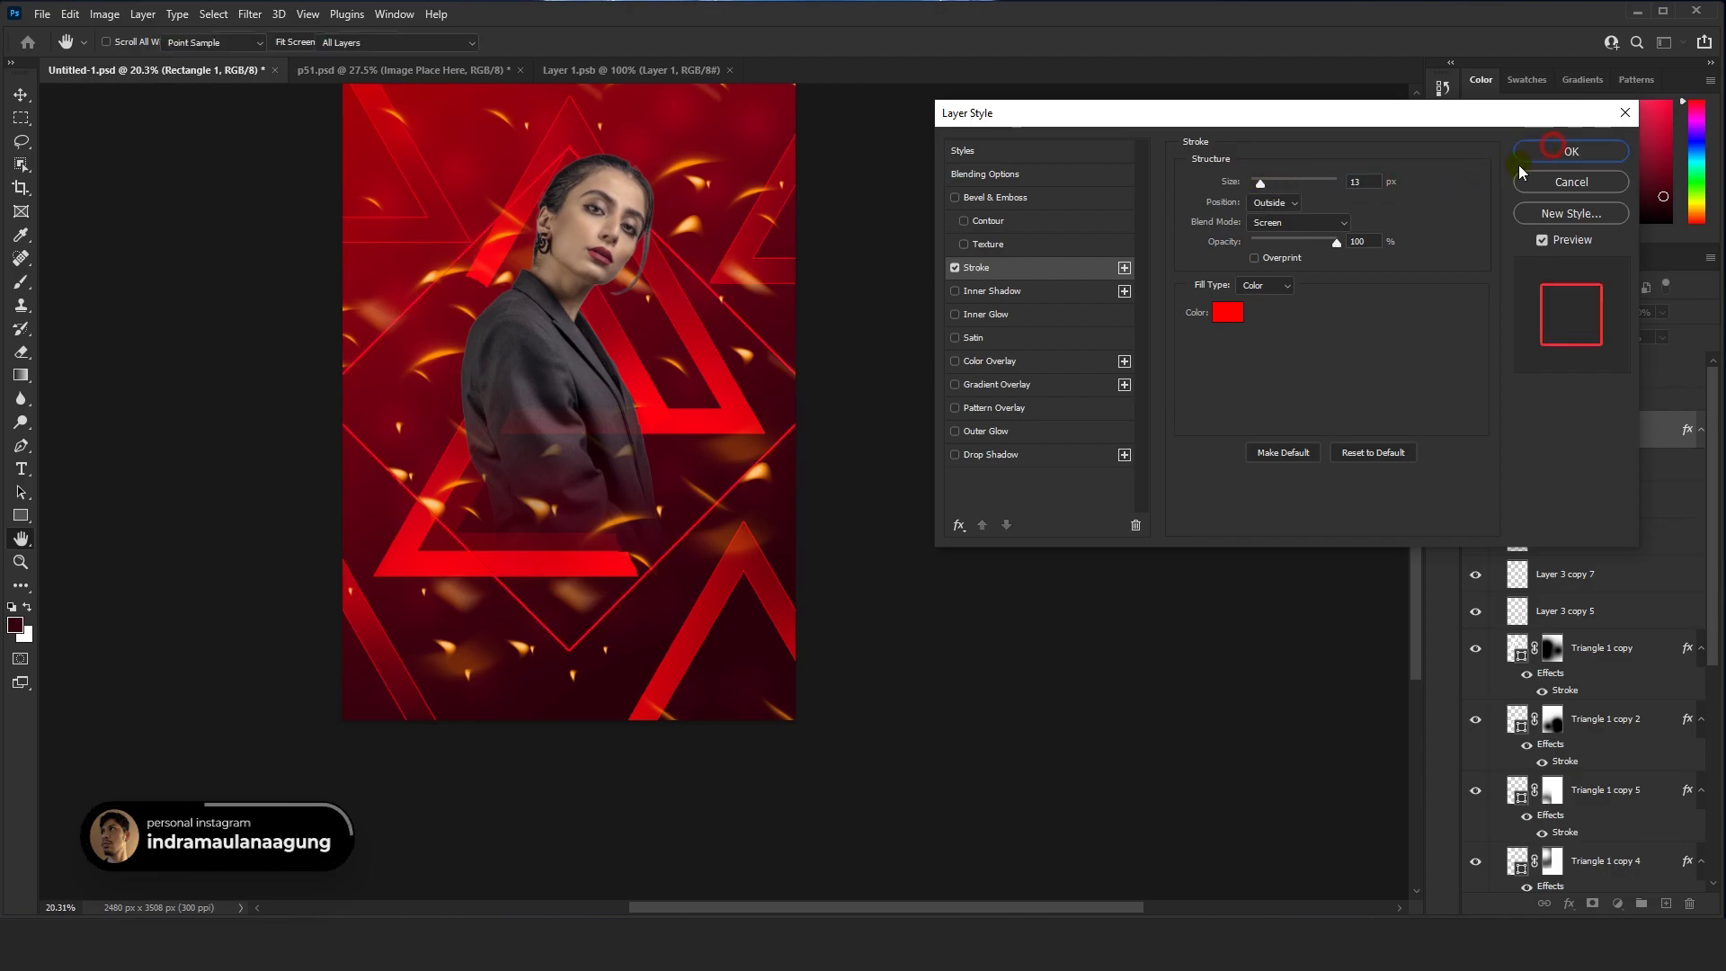
{"action": "left_click", "coordinate": [1570, 151]}
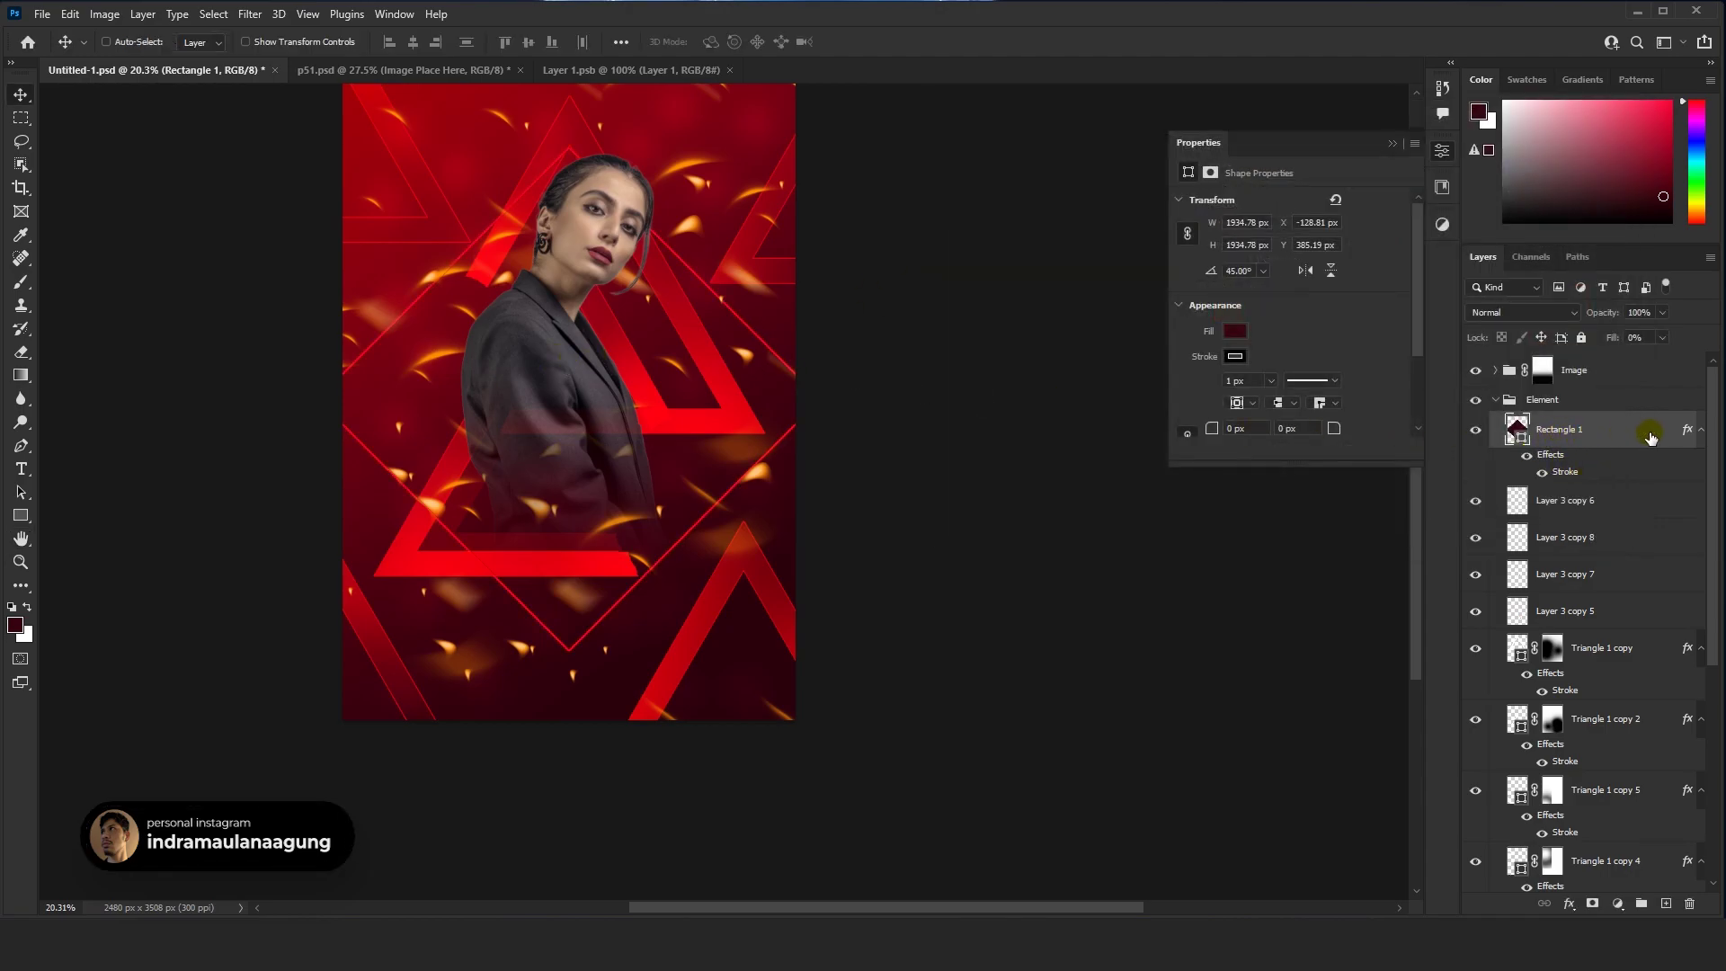
Change the diamond's stroke fill type to Gradient and set the starting color stop to red e9000f, sampled from the triangle
{"action": "double_click", "coordinate": [1565, 471]}
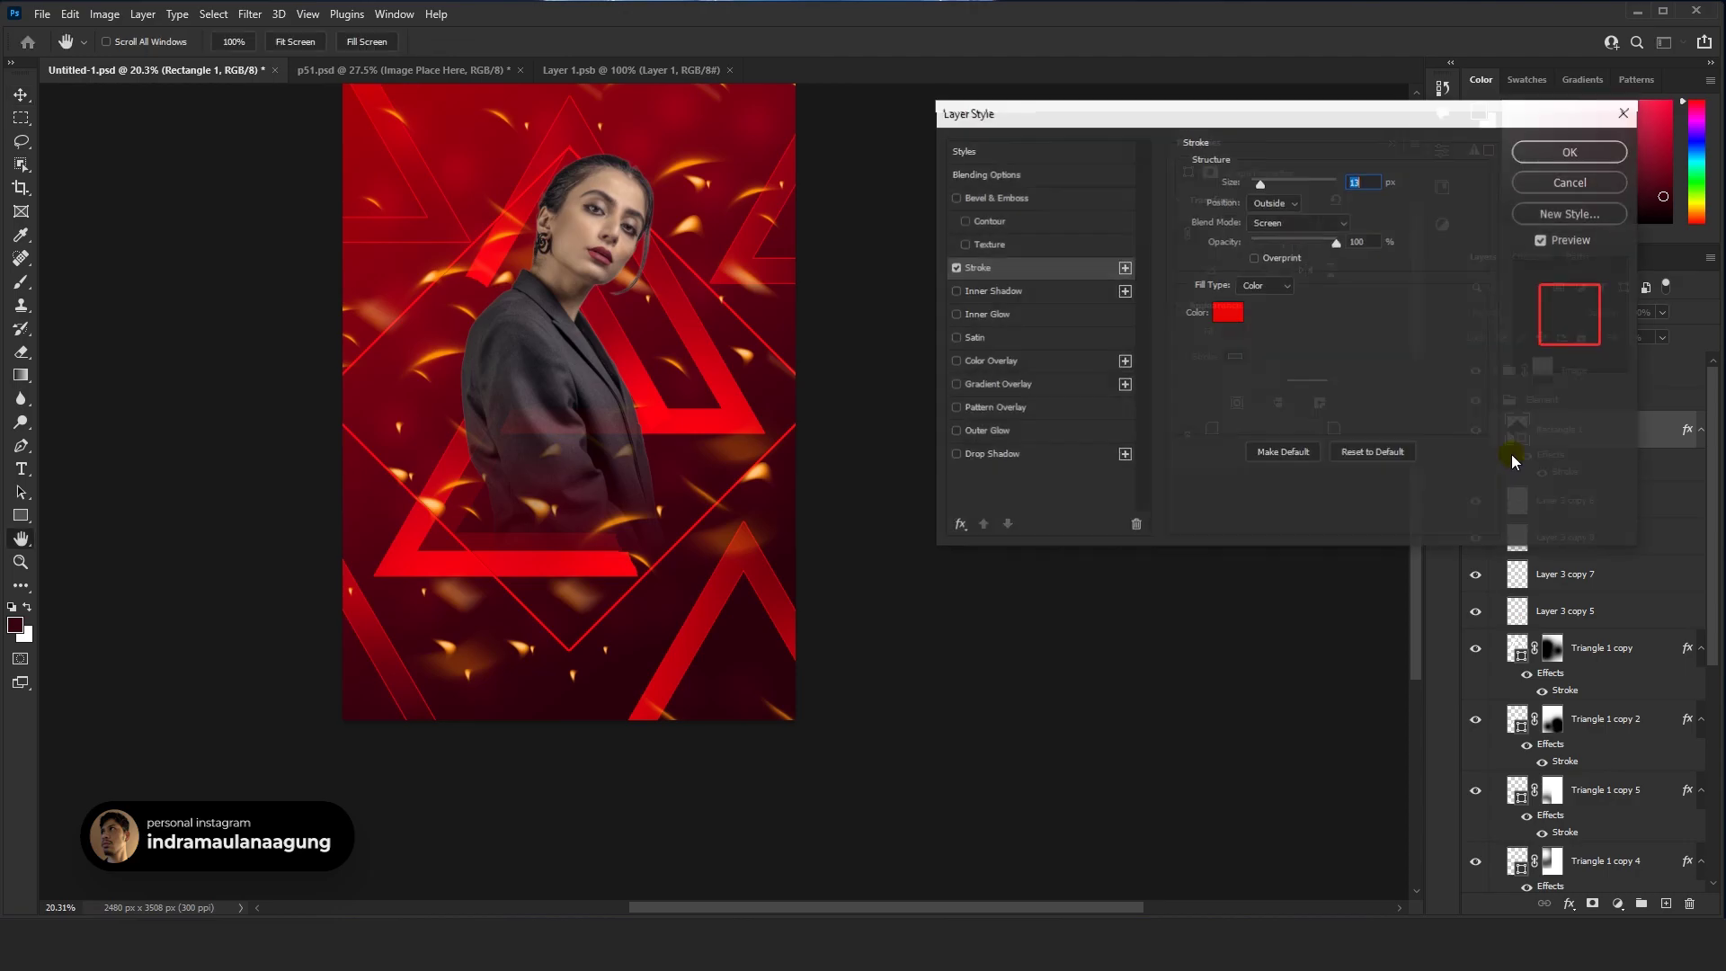
{"action": "left_click", "coordinate": [1267, 285]}
{"action": "left_click", "coordinate": [1257, 302]}
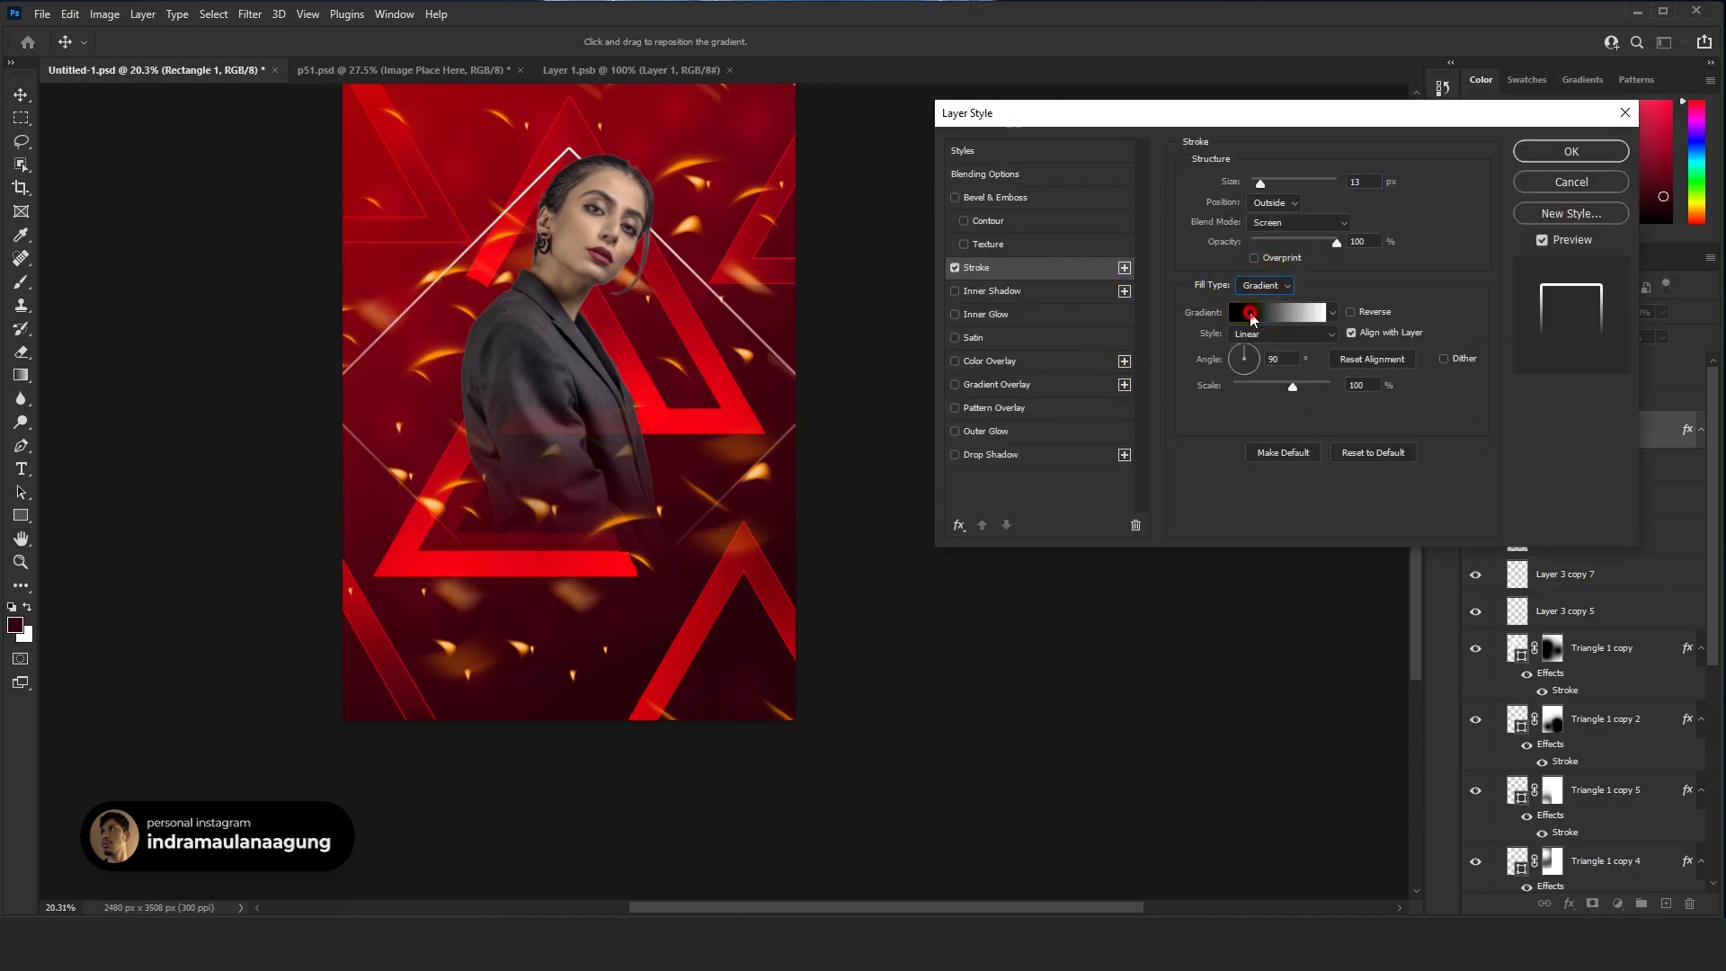
{"action": "left_click", "coordinate": [1250, 316]}
{"action": "left_click", "coordinate": [1087, 457]}
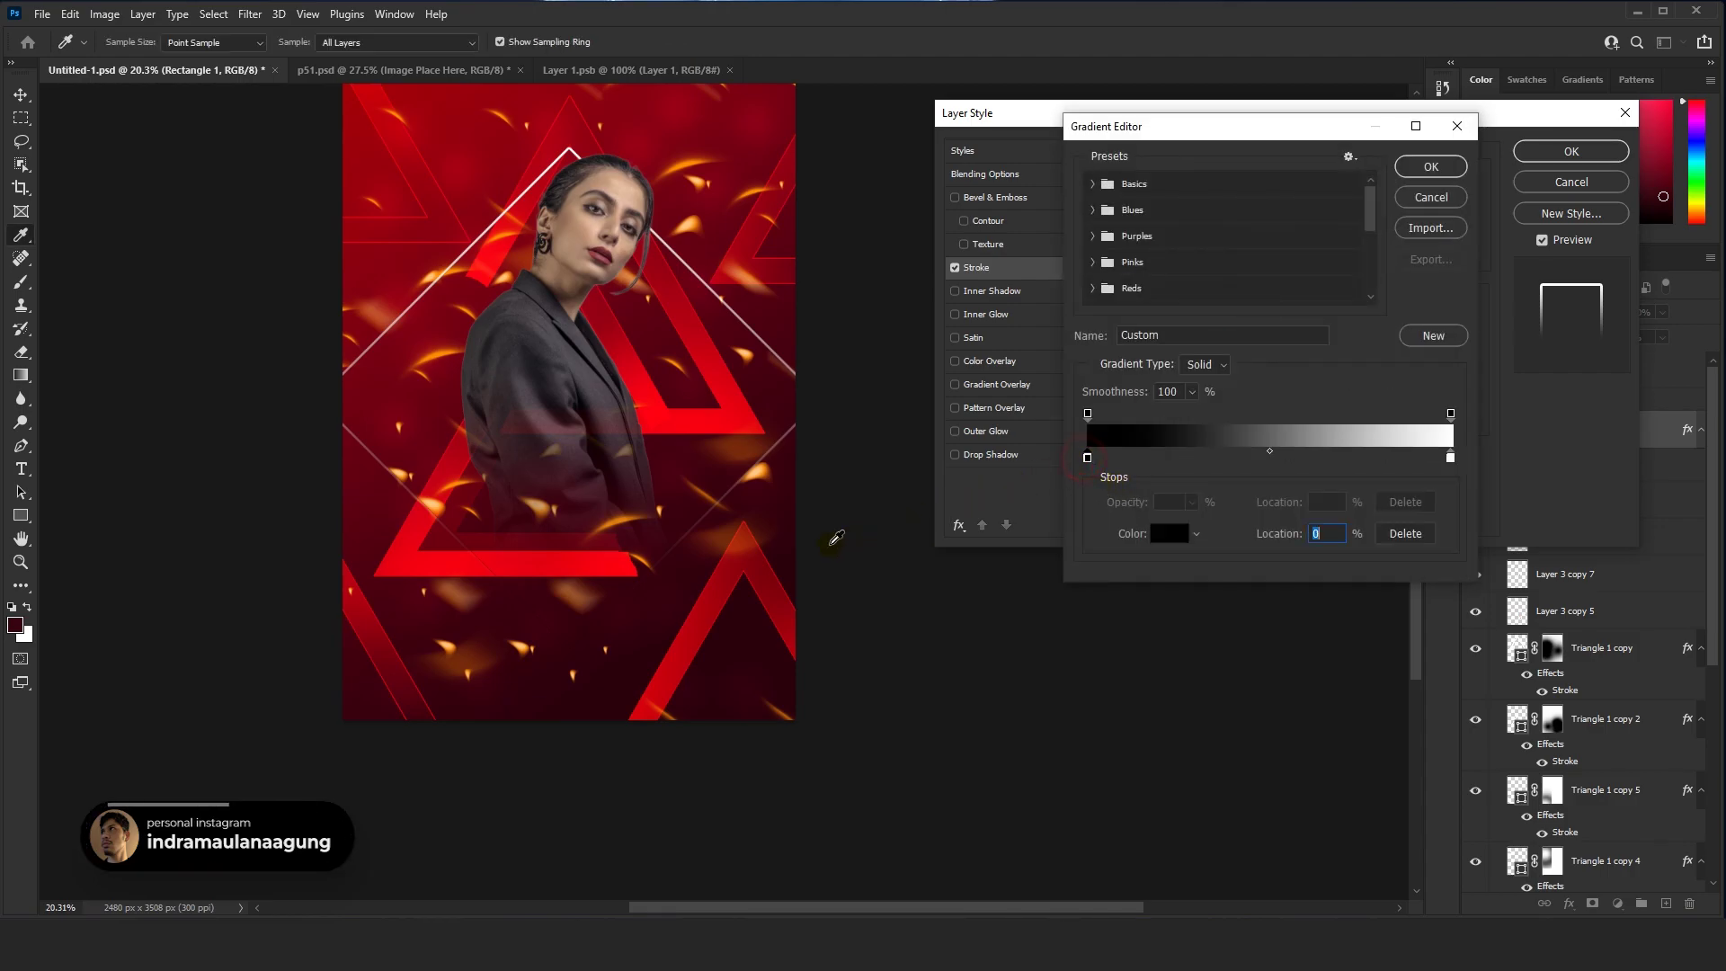
{"action": "left_click", "coordinate": [572, 563]}
{"action": "left_click", "coordinate": [1173, 191]}
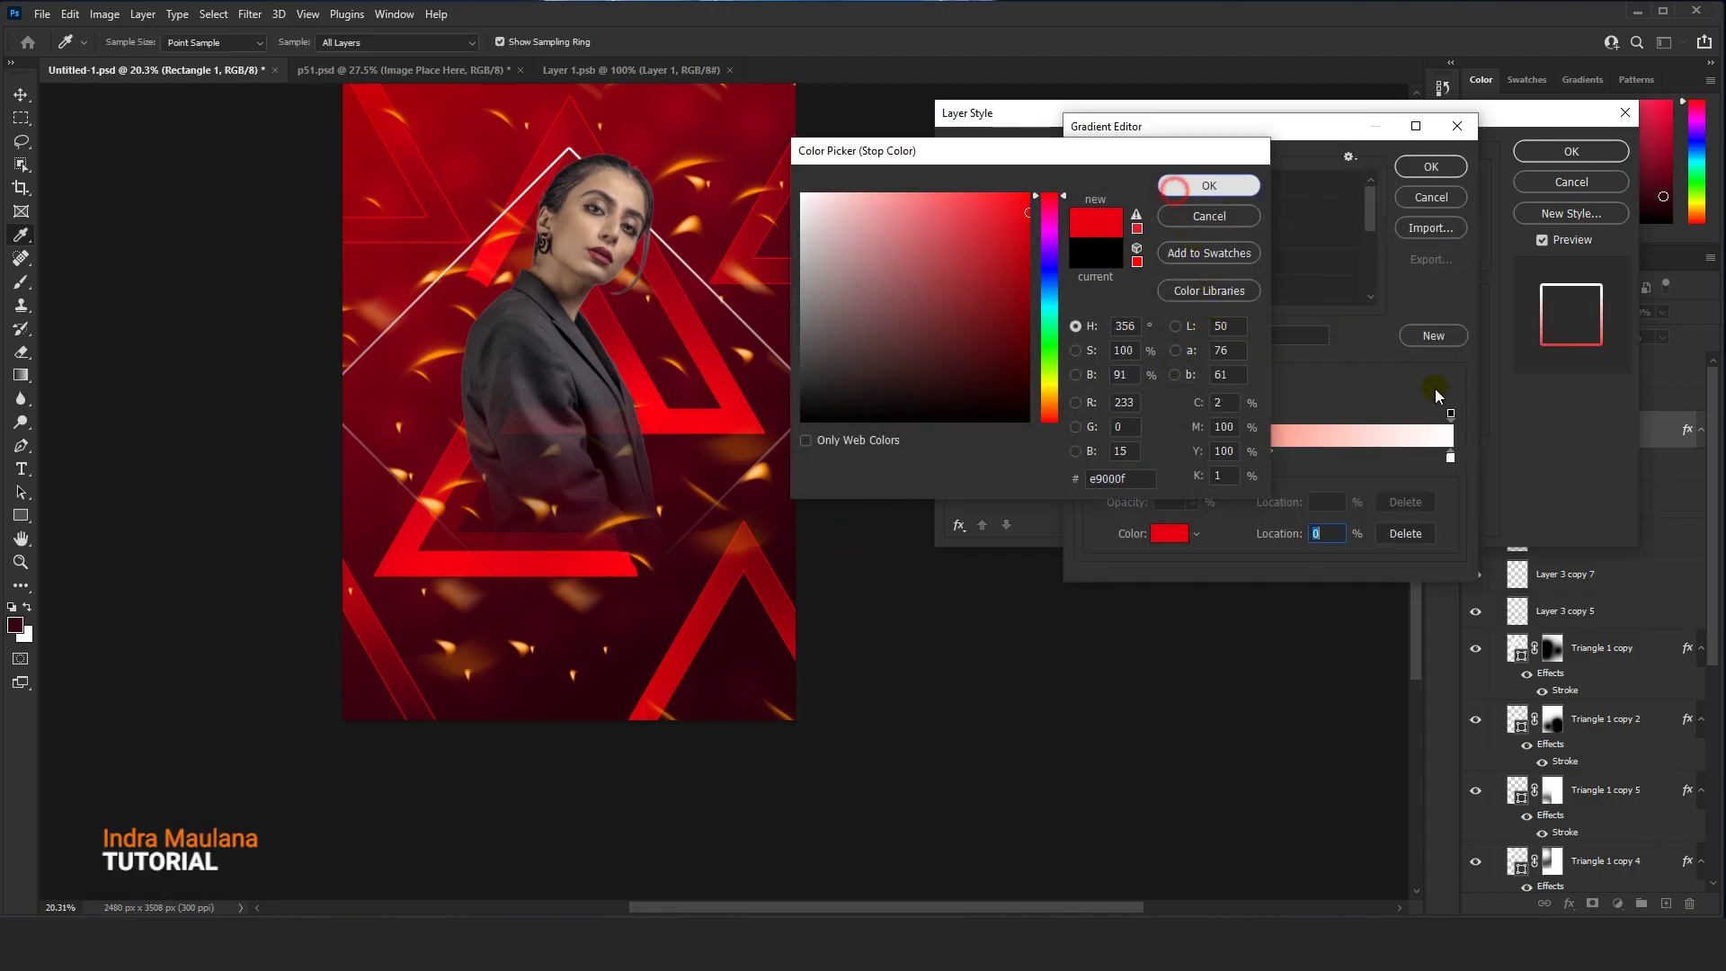
Set the end color stop of the diamond's stroke gradient to orange ff5400 and apply the layer style
{"action": "double_click", "coordinate": [1450, 457]}
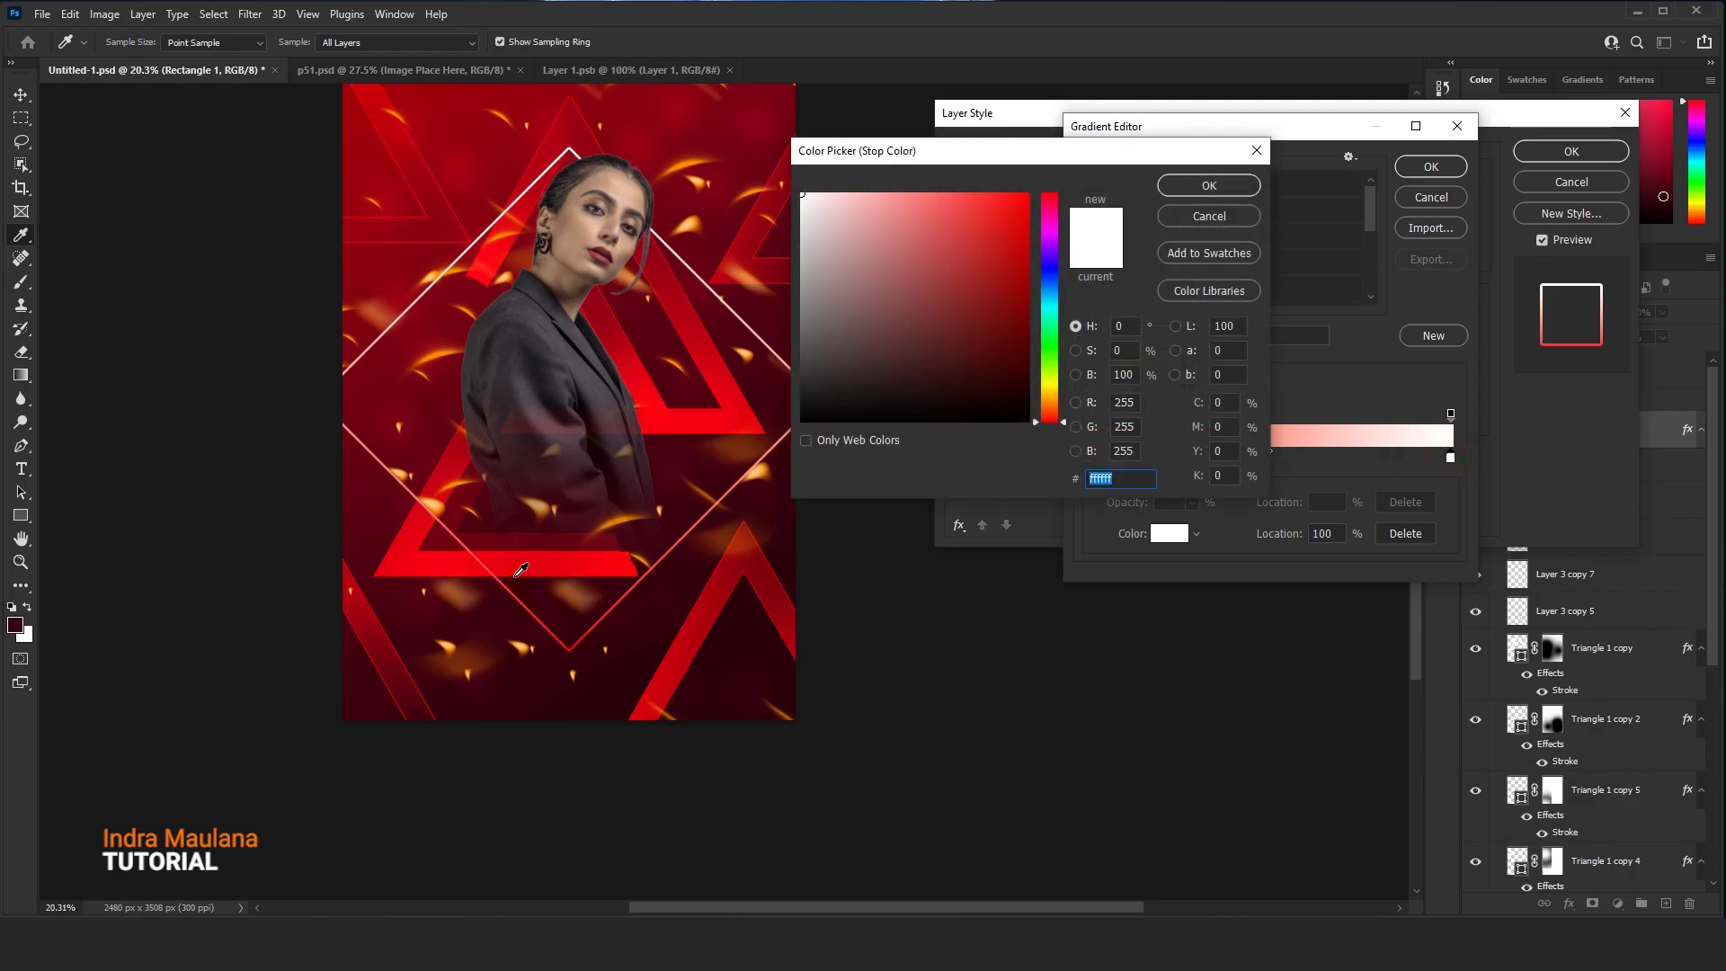
{"action": "left_click", "coordinate": [1028, 217]}
{"action": "left_click_drag", "start_coordinate": [1051, 396], "coordinate": [1052, 409]}
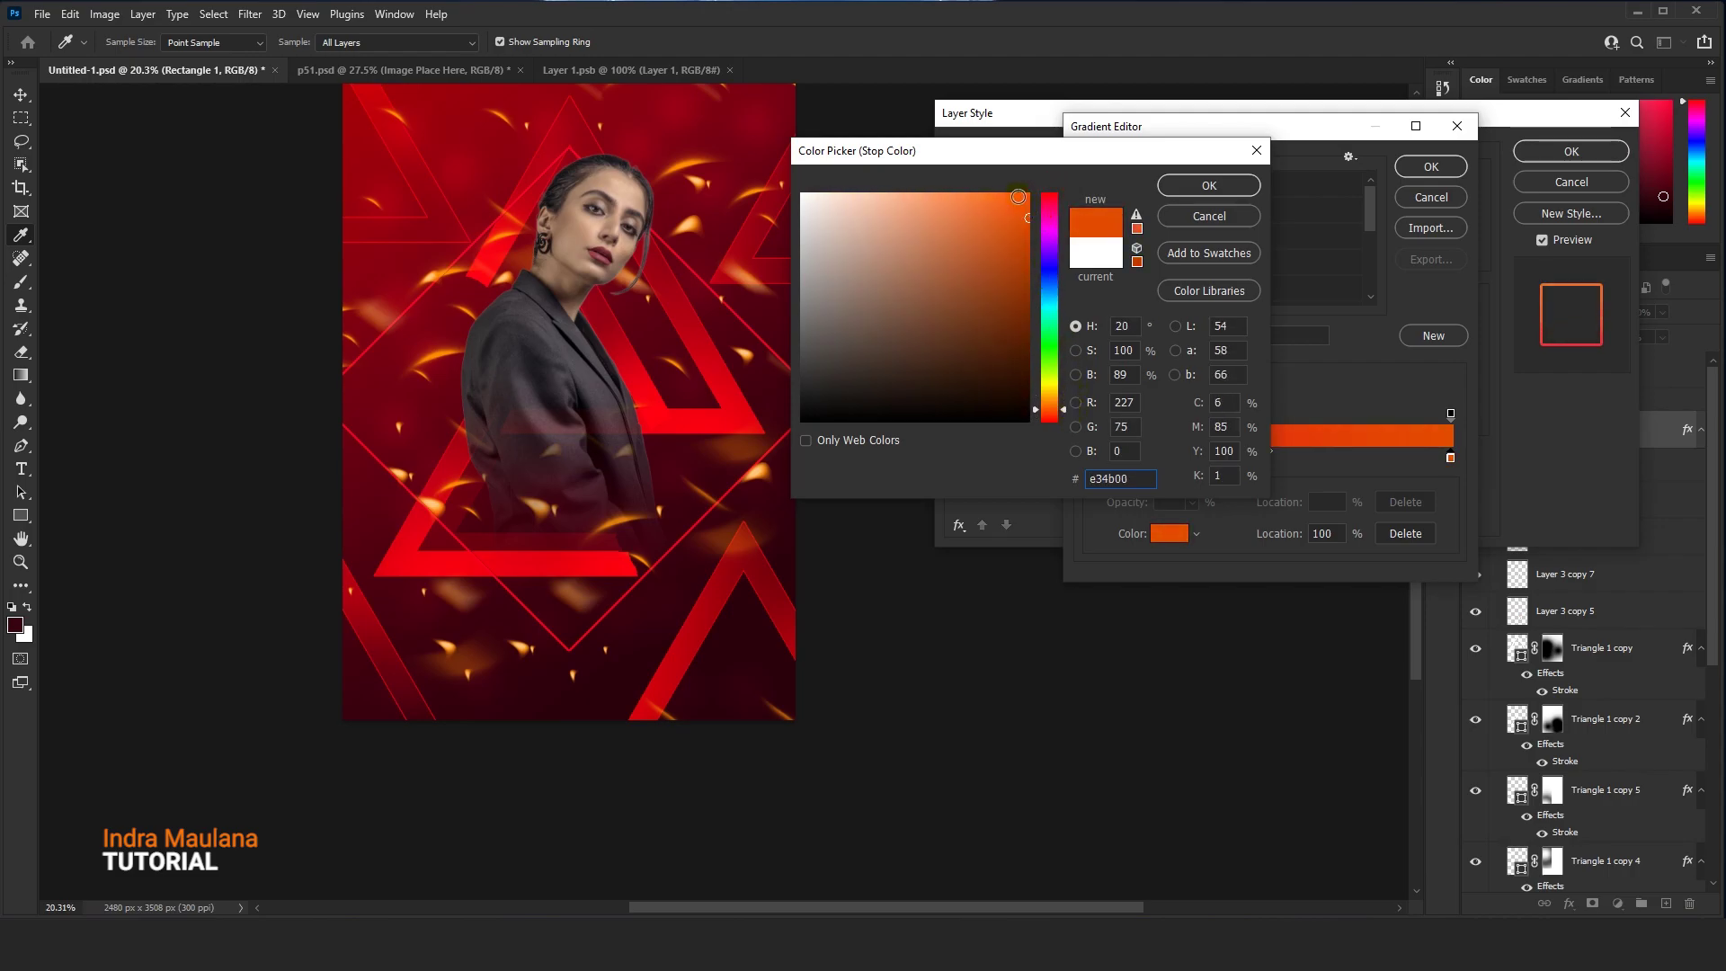
{"action": "left_click_drag", "start_coordinate": [1027, 218], "coordinate": [1040, 183]}
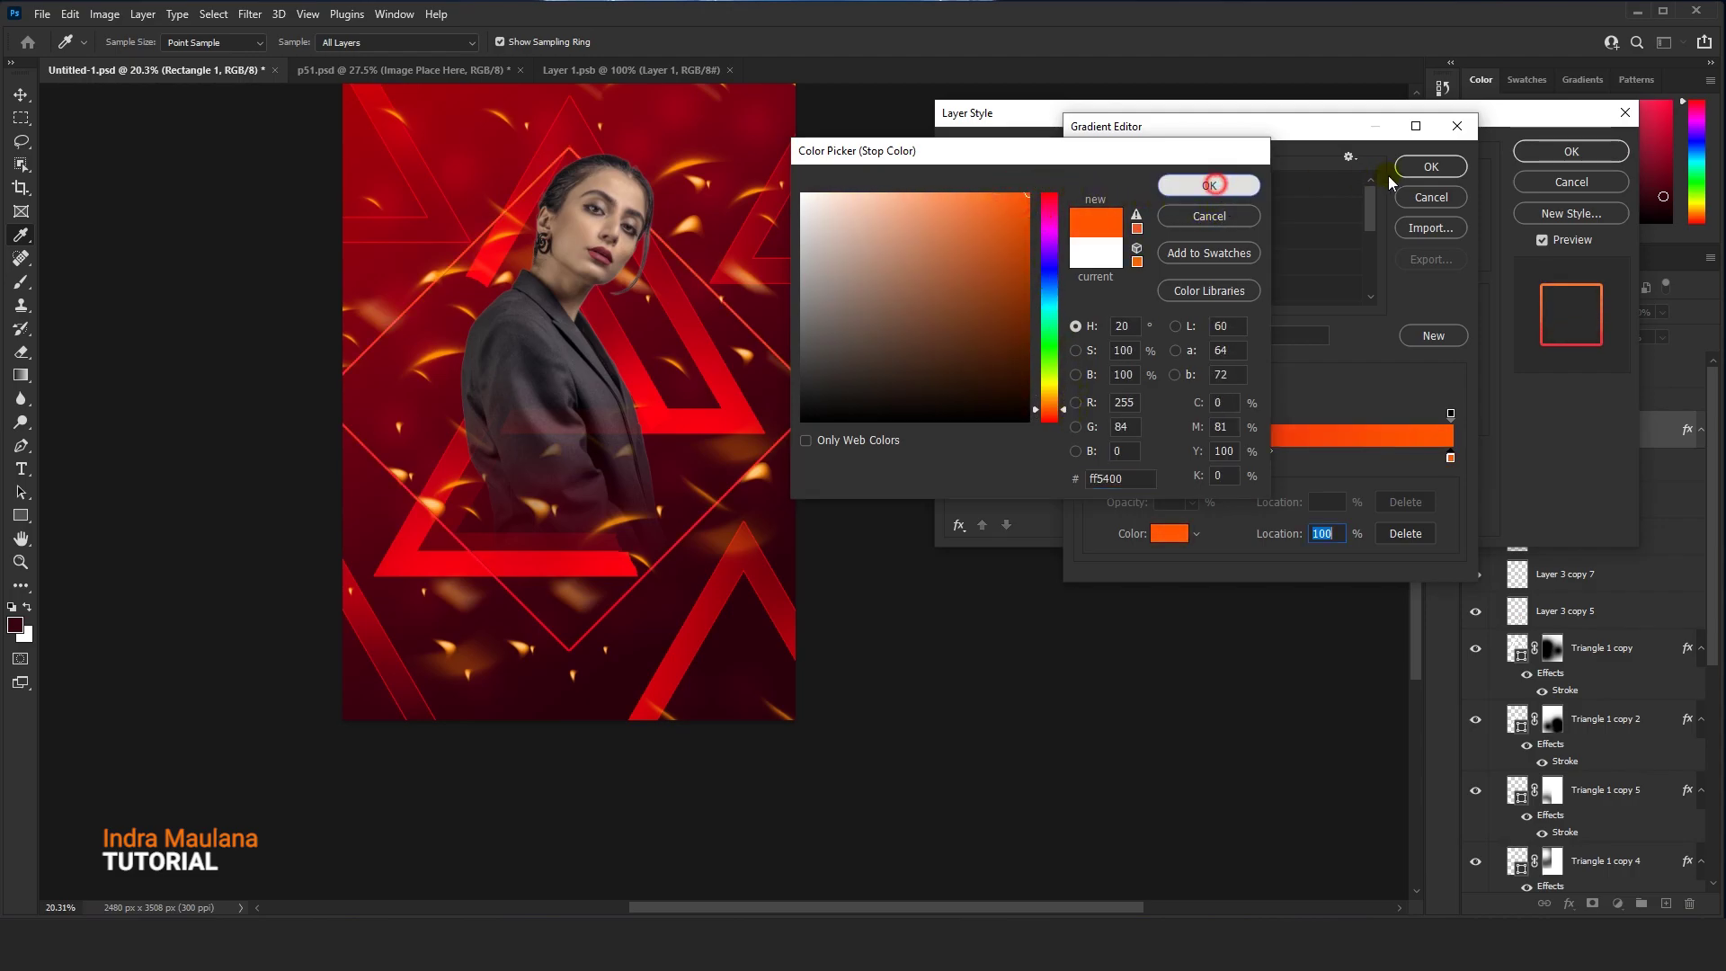
{"action": "left_click", "coordinate": [1208, 185]}
{"action": "left_click", "coordinate": [1430, 166]}
{"action": "left_click", "coordinate": [1570, 151]}
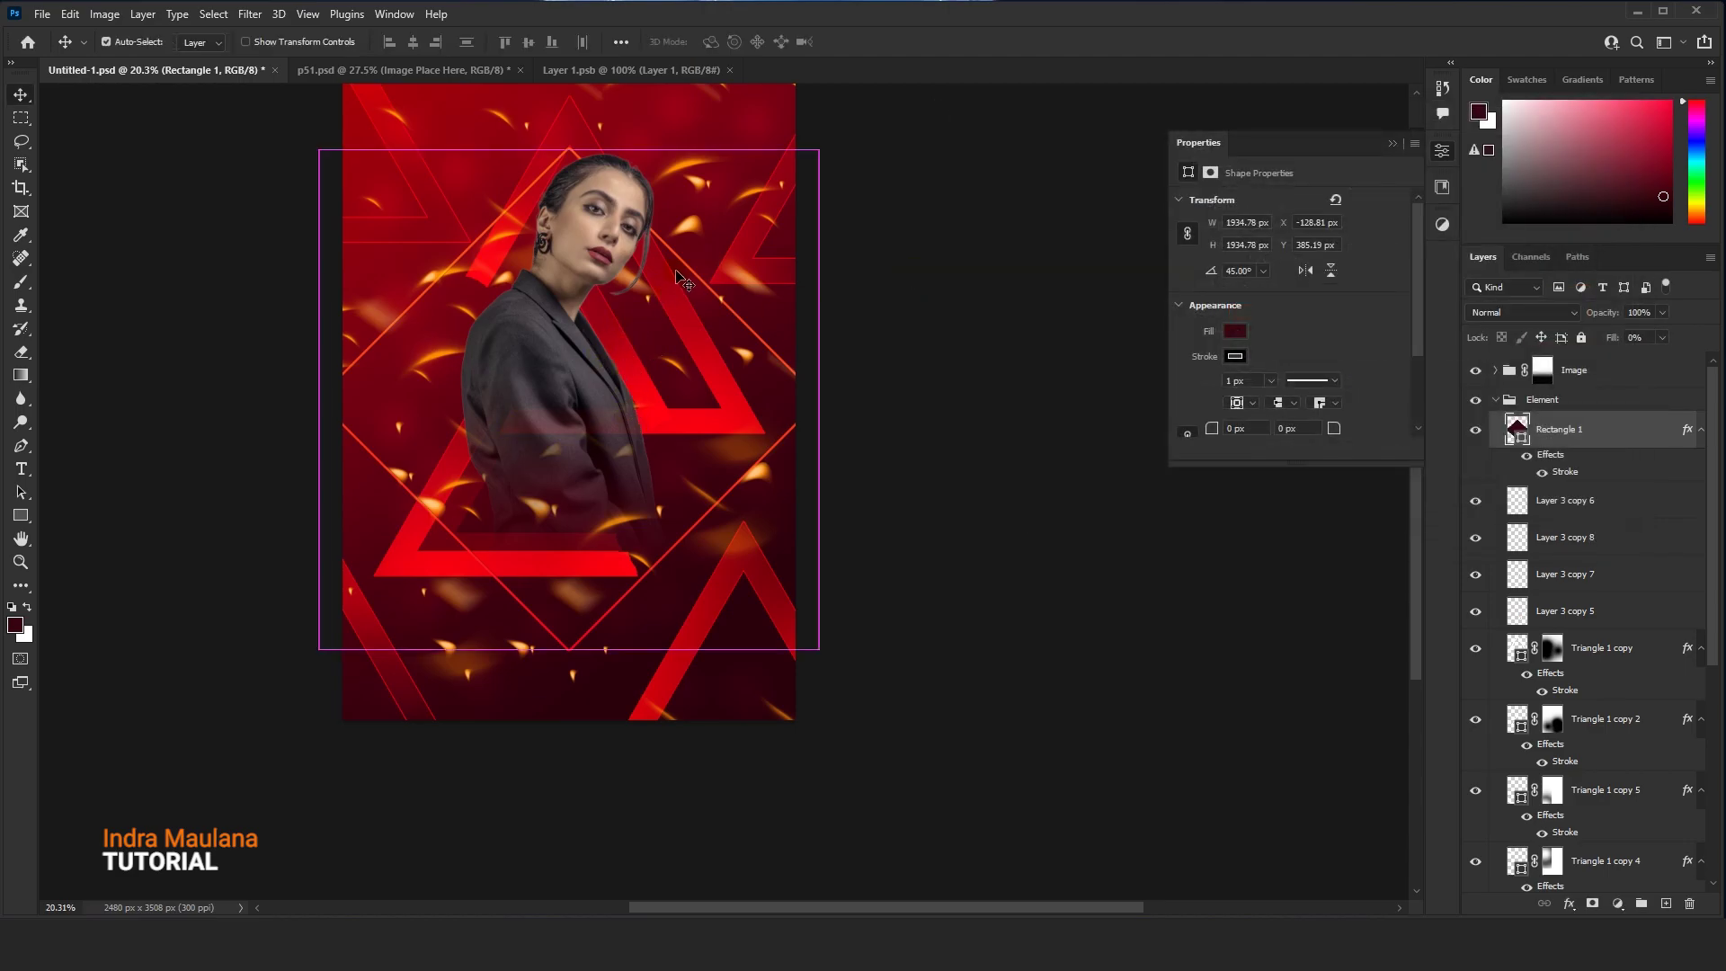
Scale the diamond down around its center to about 1851 × 1851 px
{"action": "key", "text": "ctrl+t"}
{"action": "left_click_drag", "start_coordinate": [822, 148], "coordinate": [801, 174]}
{"action": "key", "text": "Return"}
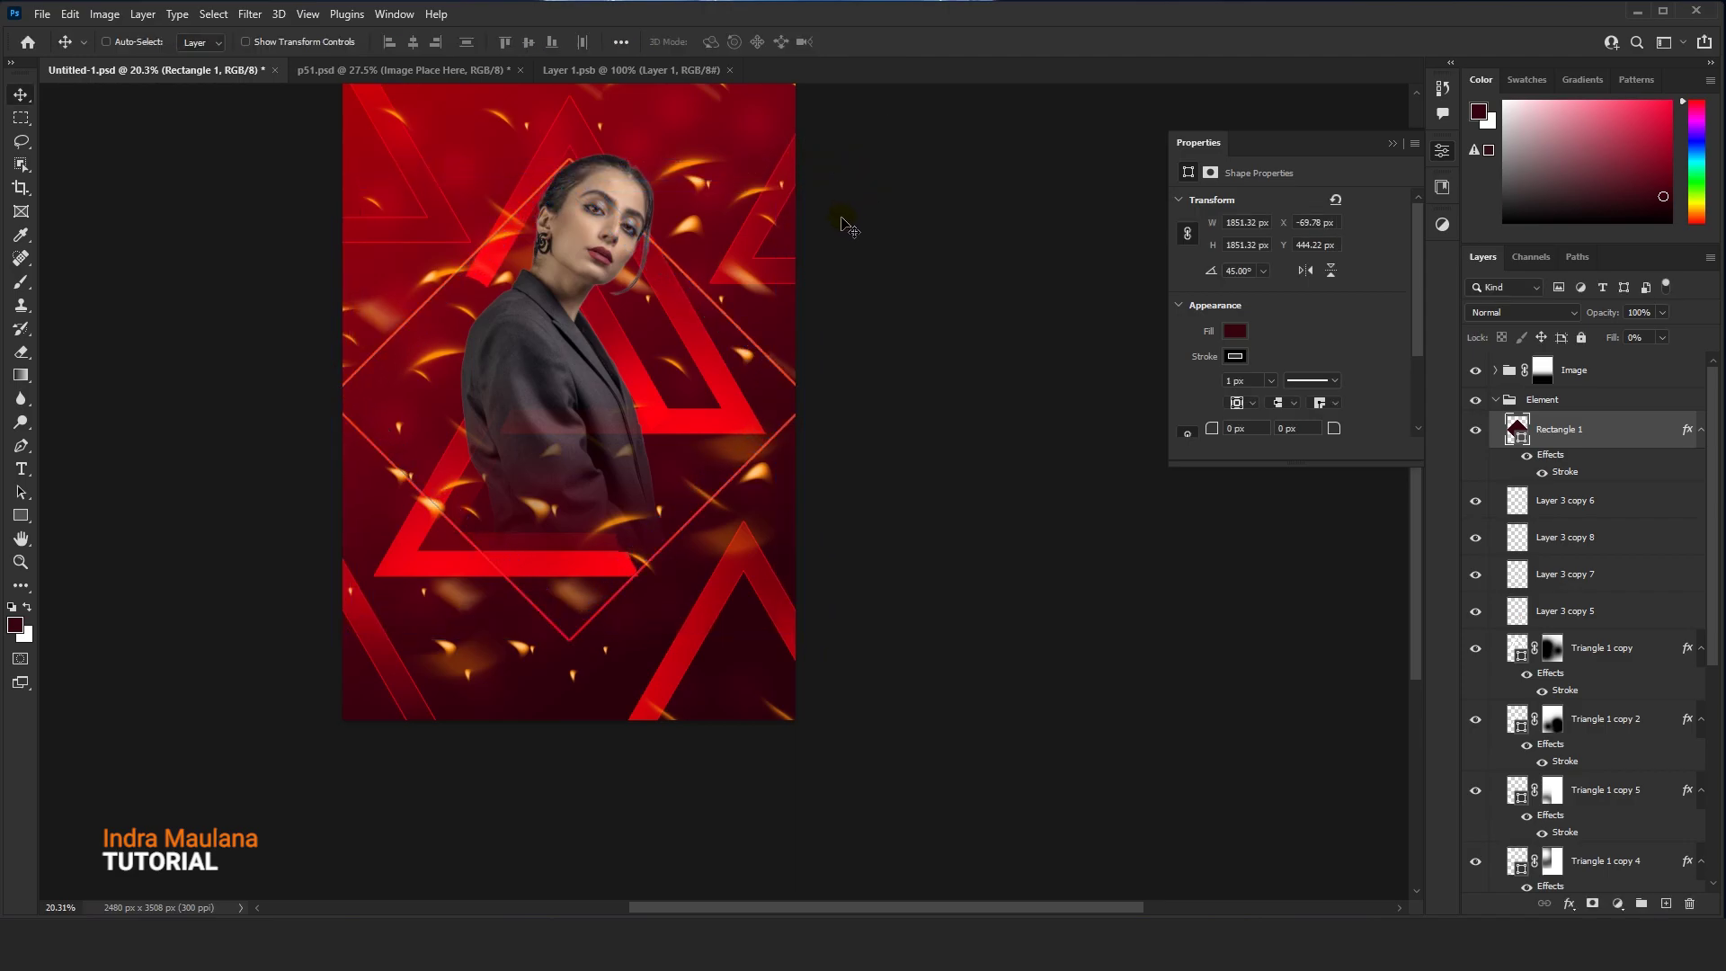
Duplicate the Rectangle 1 diamond layer and rotate the copy by -45° so it stands as an upright square
{"action": "left_click_drag", "start_coordinate": [1609, 431], "coordinate": [1665, 902]}
{"action": "key", "text": "ctrl+t"}
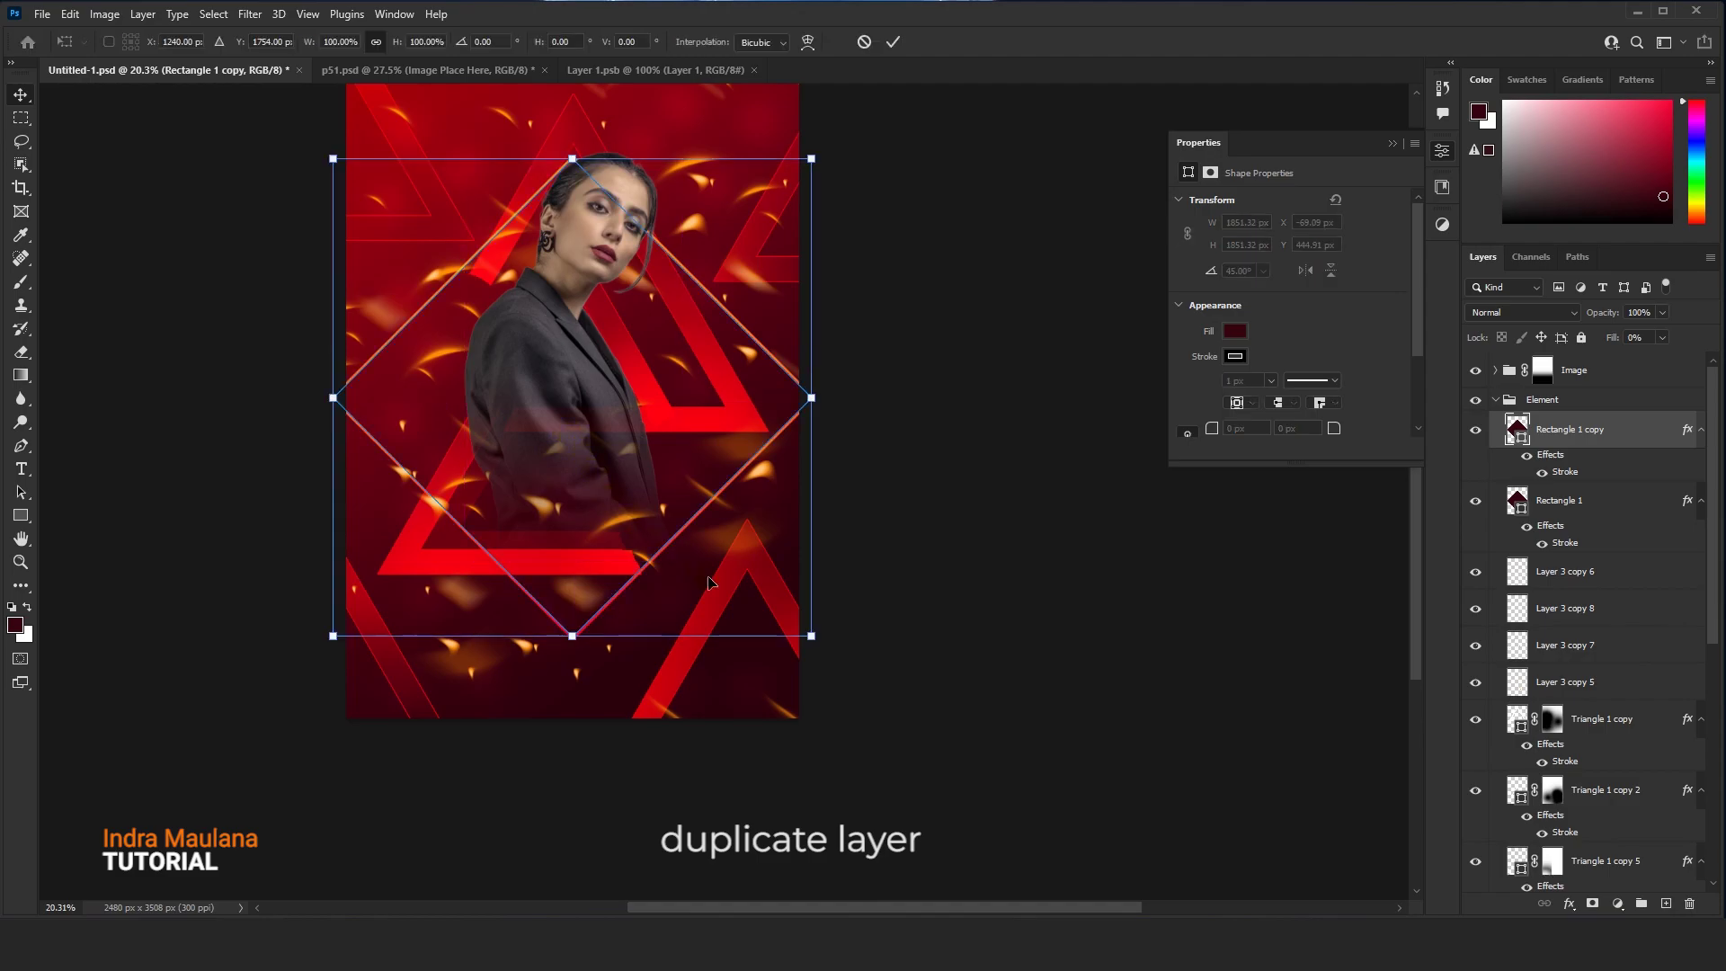
{"action": "left_click_drag", "start_coordinate": [941, 723], "coordinate": [955, 398]}
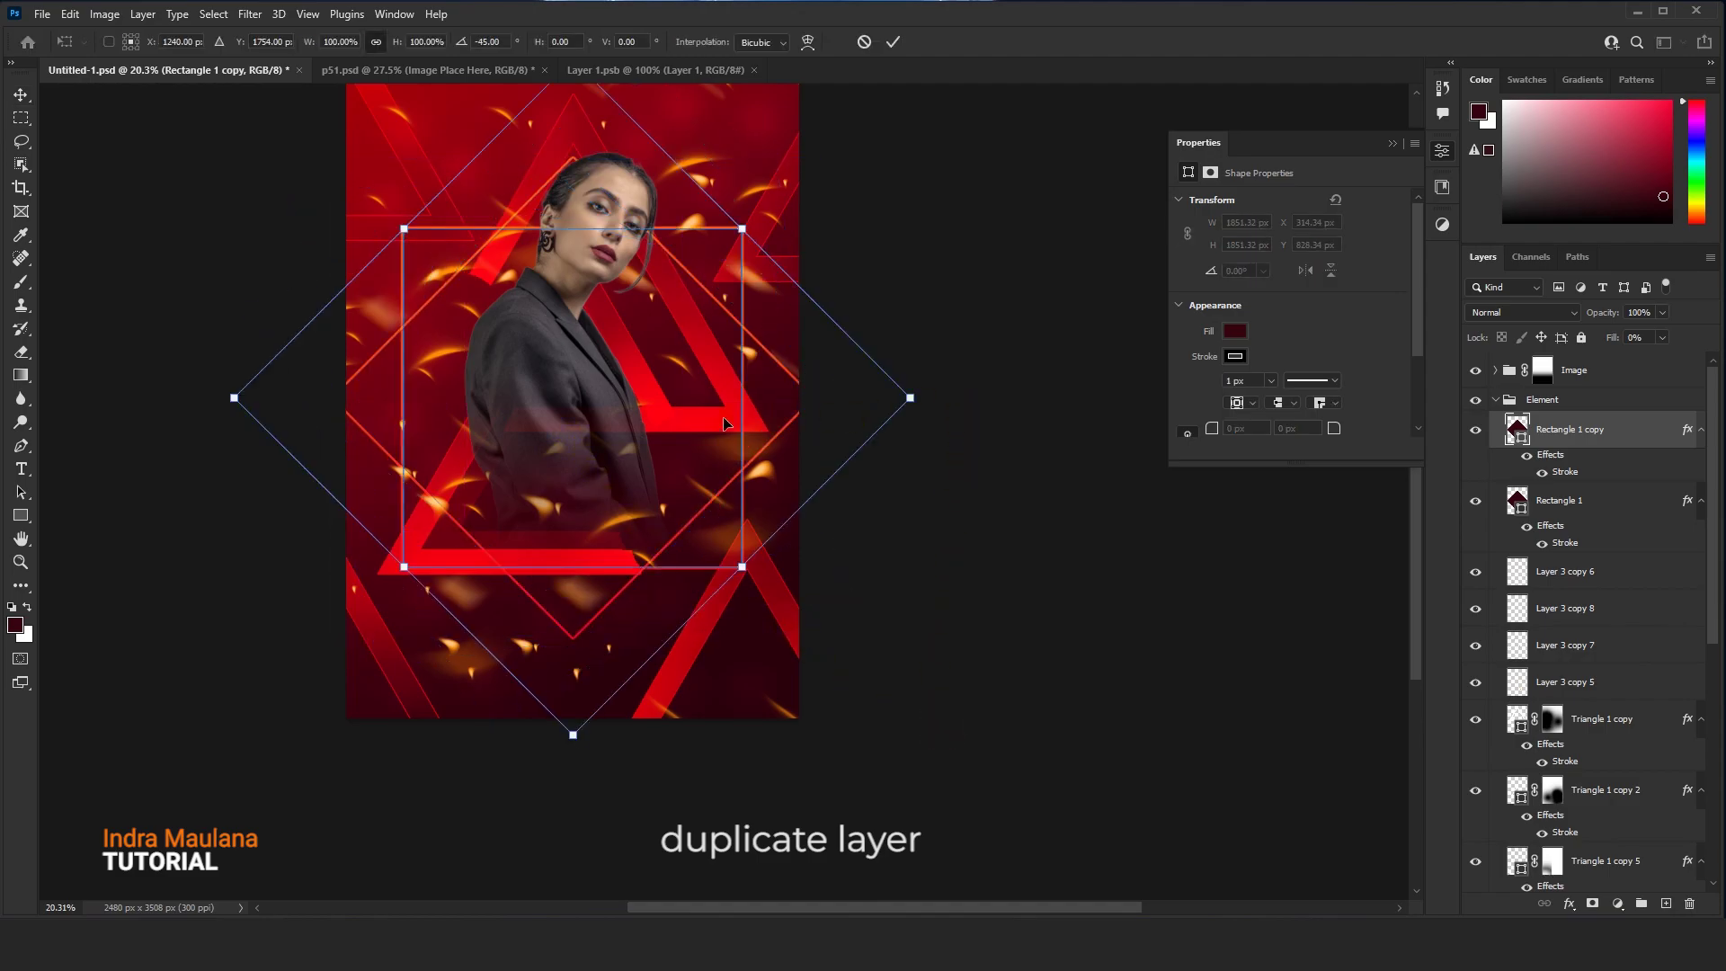
{"action": "key", "text": "Return"}
Stretch the upright copy to about 2382 × 3263 px so it forms a frame just inside the poster edges
{"action": "key", "text": "ctrl+t"}
{"action": "scroll", "coordinate": [708, 420], "scroll_direction": "down", "scroll_amount": 2}
{"action": "left_click_drag", "start_coordinate": [612, 280], "coordinate": [630, 203]}
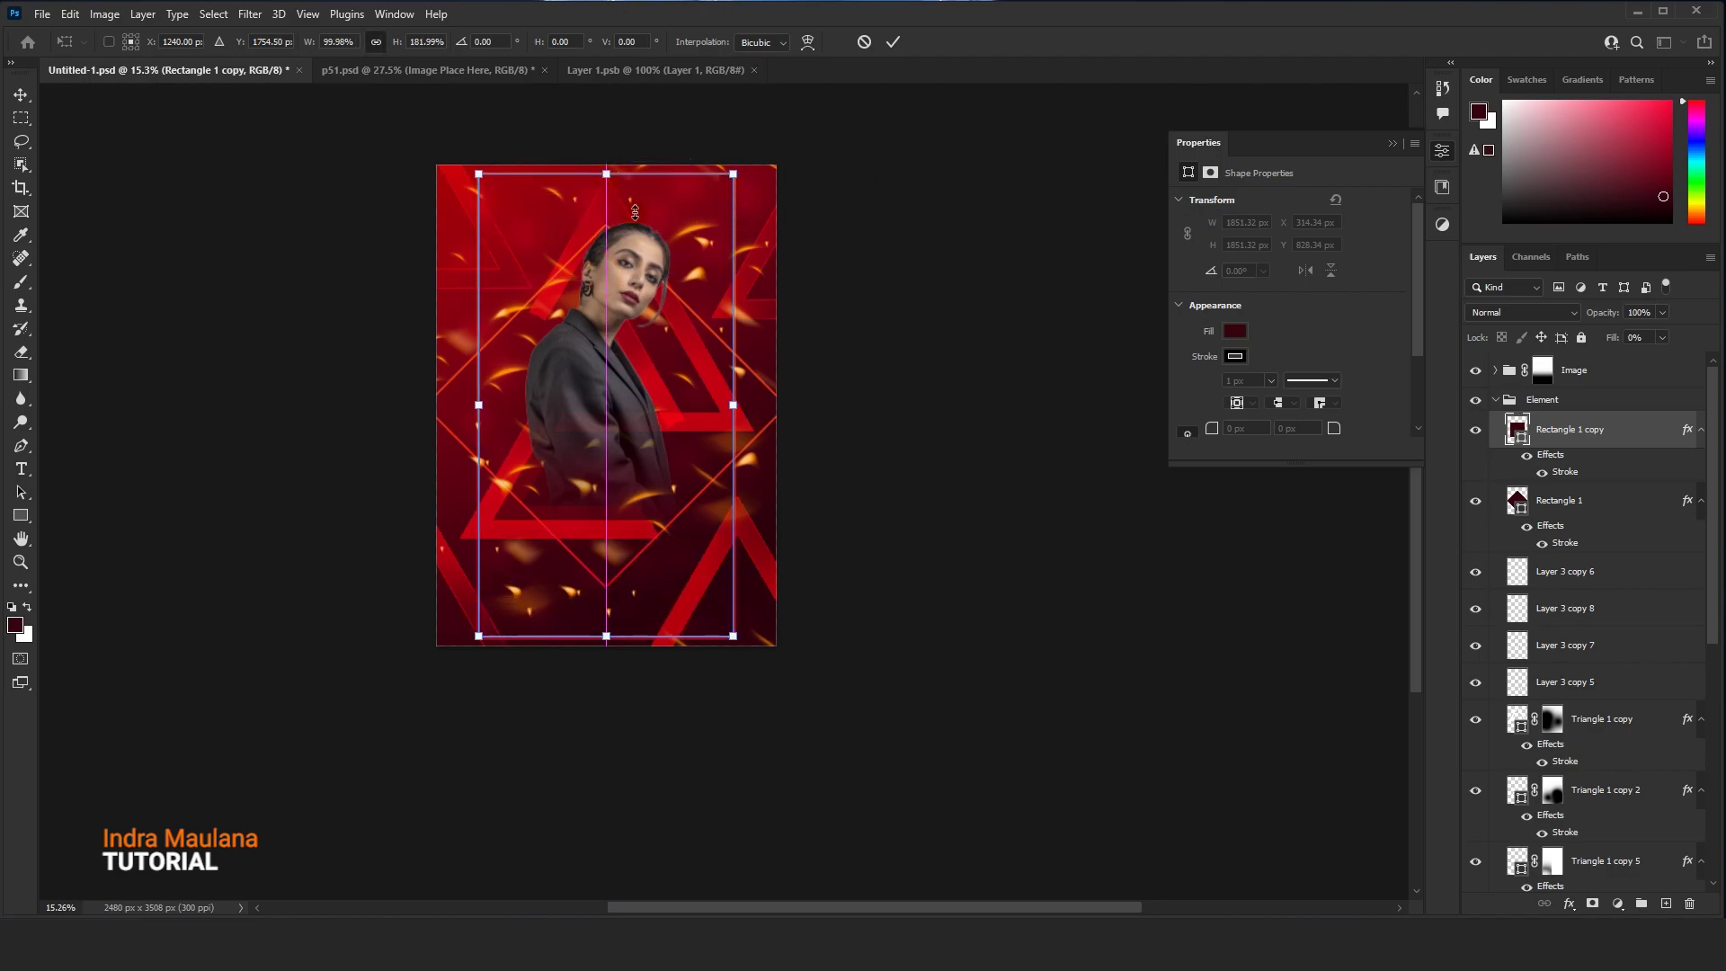
{"action": "scroll", "coordinate": [605, 189], "scroll_direction": "up", "scroll_amount": 2}
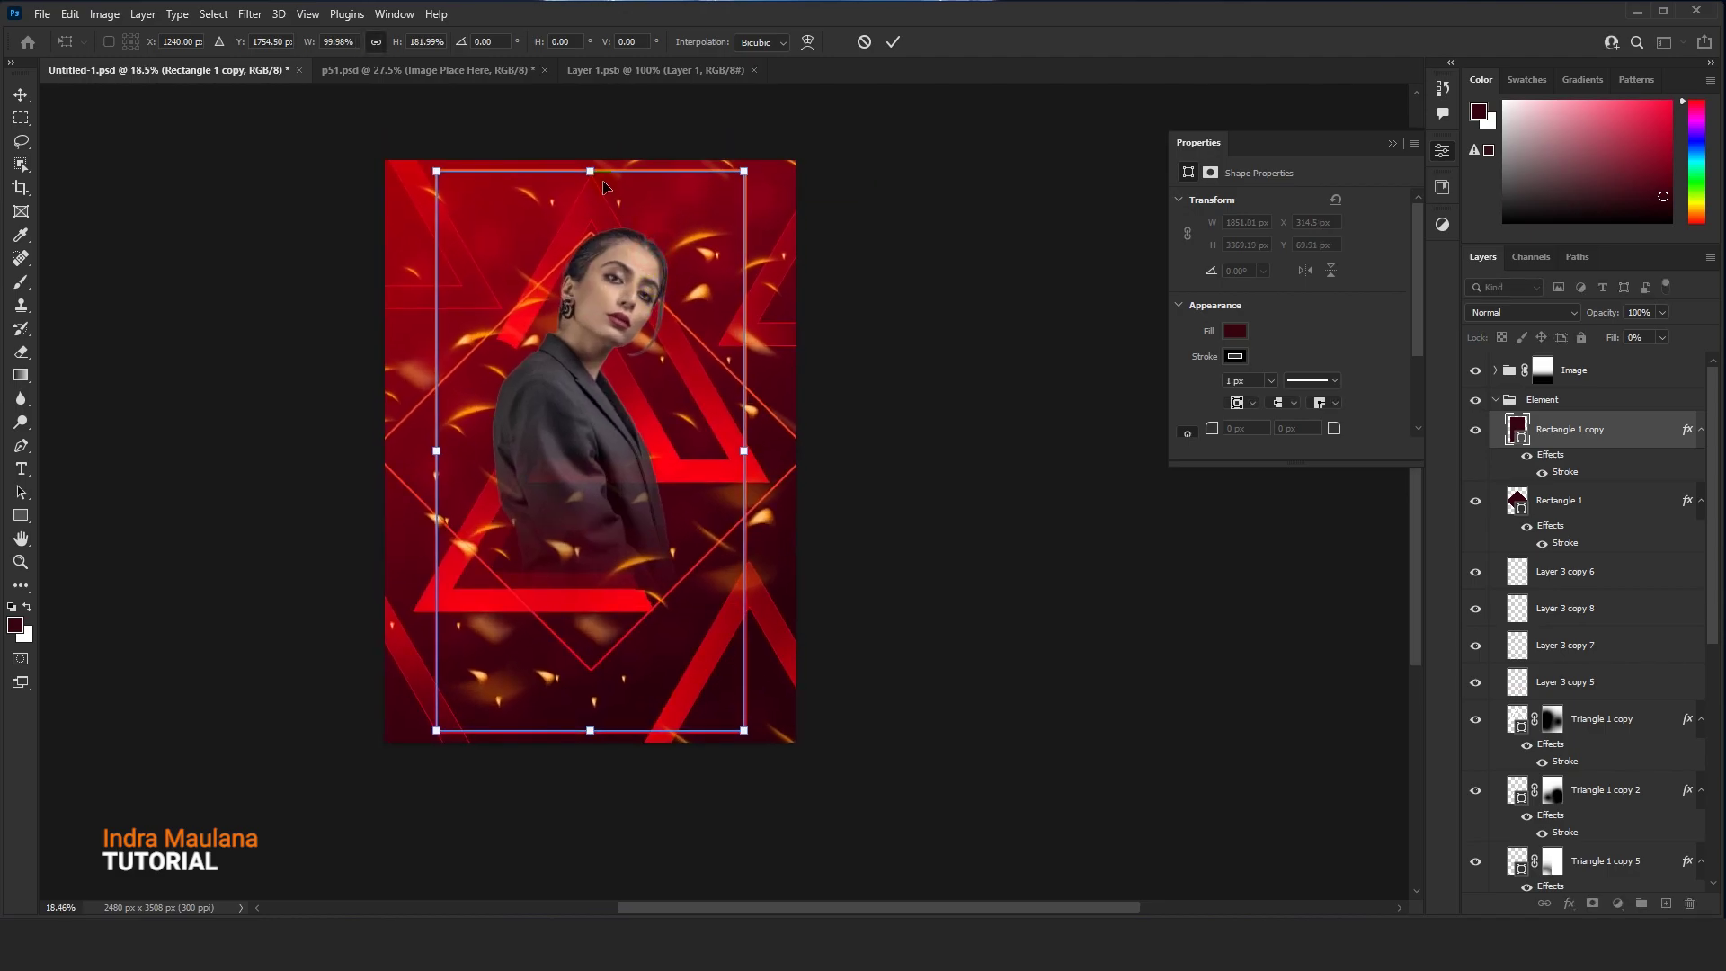
{"action": "left_click_drag", "start_coordinate": [592, 167], "coordinate": [590, 180]}
{"action": "left_click_drag", "start_coordinate": [744, 450], "coordinate": [787, 450]}
{"action": "left_click", "coordinate": [898, 42]}
{"action": "scroll", "coordinate": [570, 441], "scroll_direction": "down", "scroll_amount": 2}
{"action": "scroll", "coordinate": [570, 440], "scroll_direction": "up", "scroll_amount": 2}
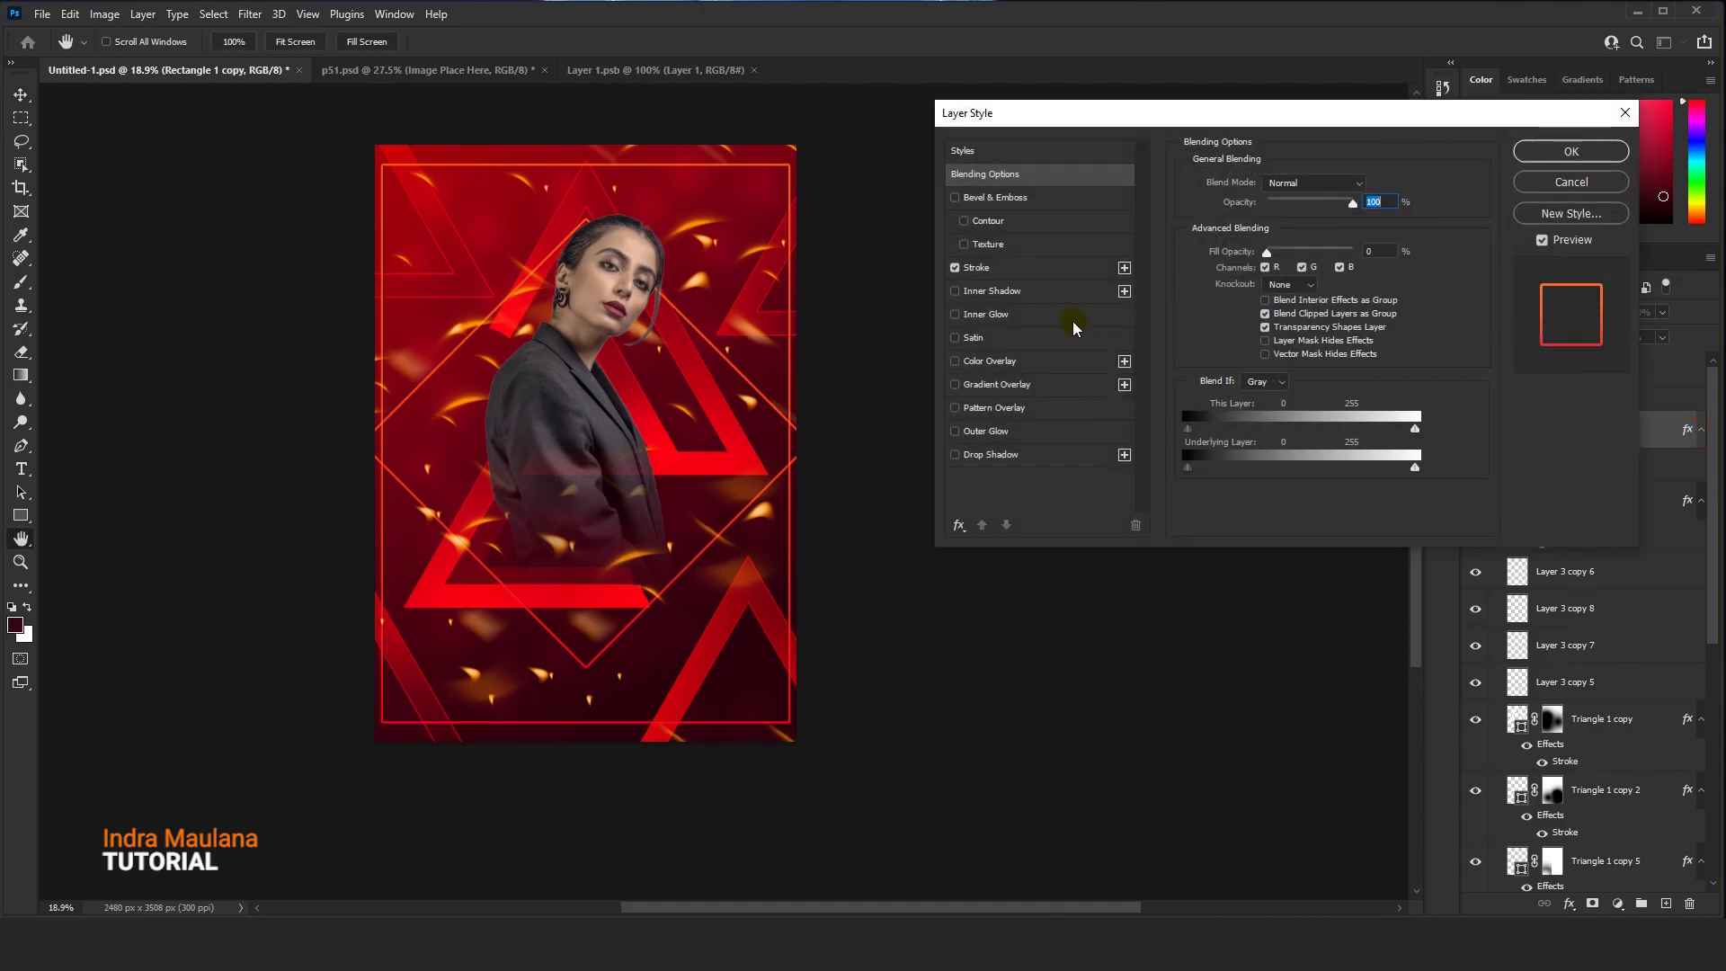
Thin the gradient stroke of the poster-edge frame by reducing its stroke size, keeping Bevel & Emboss off
{"action": "left_click", "coordinate": [993, 244]}
{"action": "left_click", "coordinate": [1007, 267]}
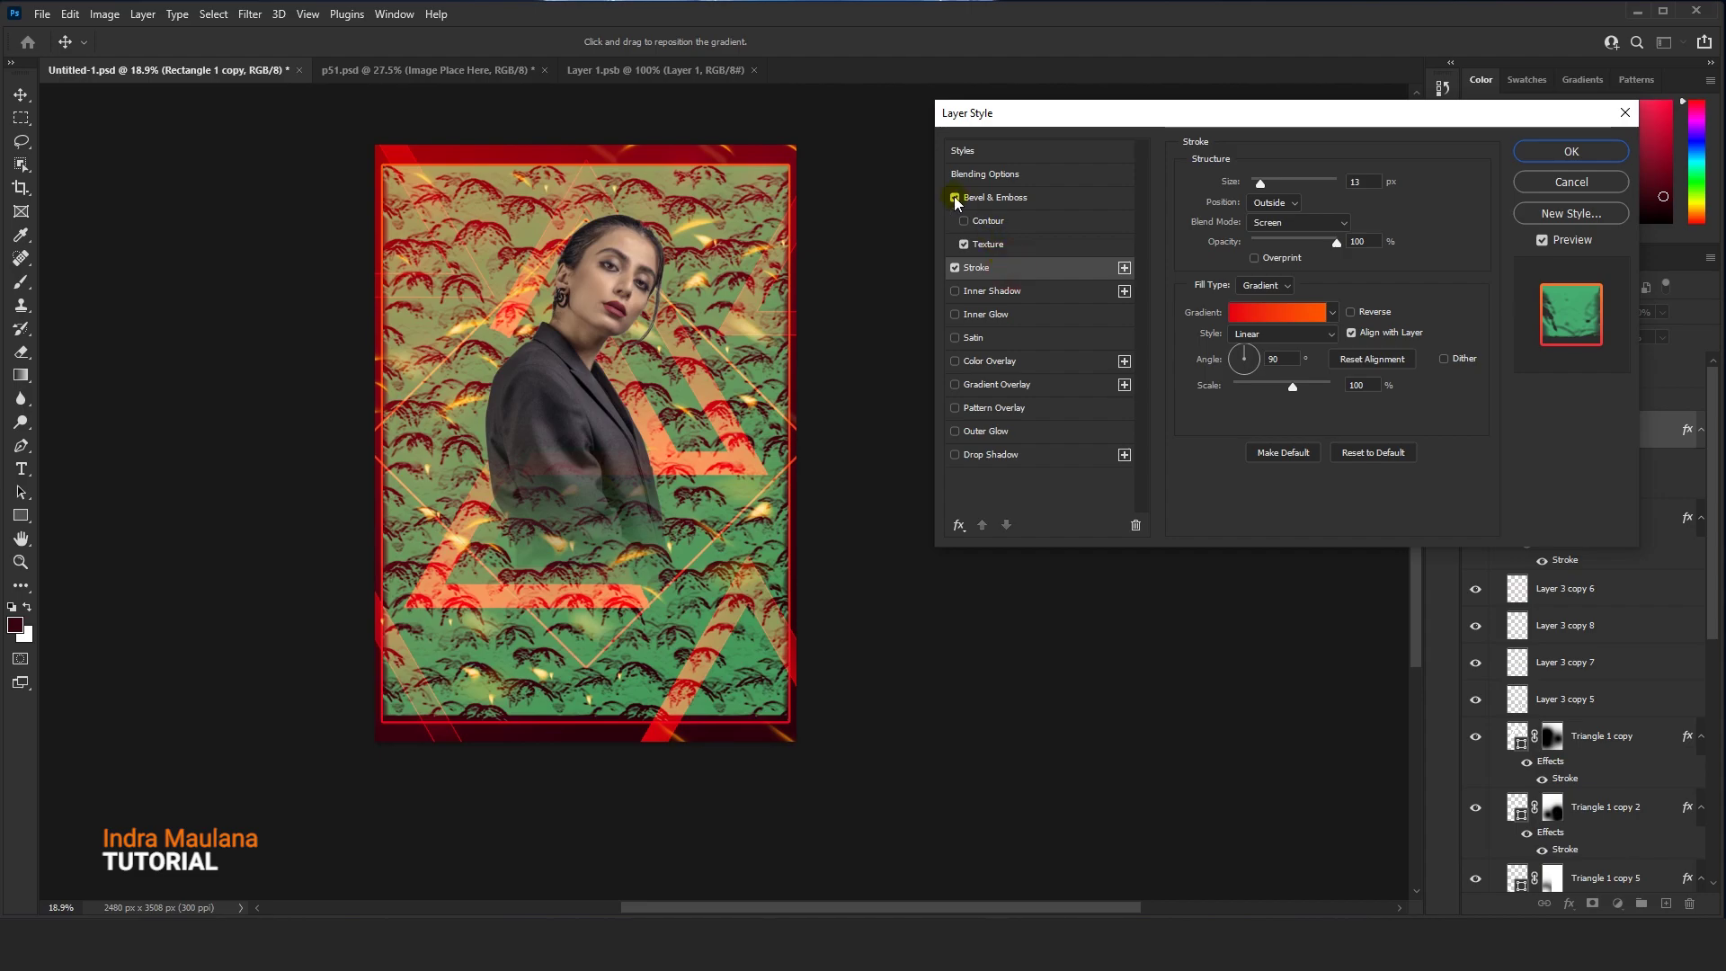
{"action": "key", "text": "Tab"}
{"action": "type", "text": "2"}
{"action": "type", "text": "5"}
{"action": "left_click", "coordinate": [1565, 153]}
Duplicate the poster-edge frame and scale the copy down to about 2287 × 3133 px as an inner frame line
{"action": "left_click_drag", "start_coordinate": [1594, 428], "coordinate": [1665, 903]}
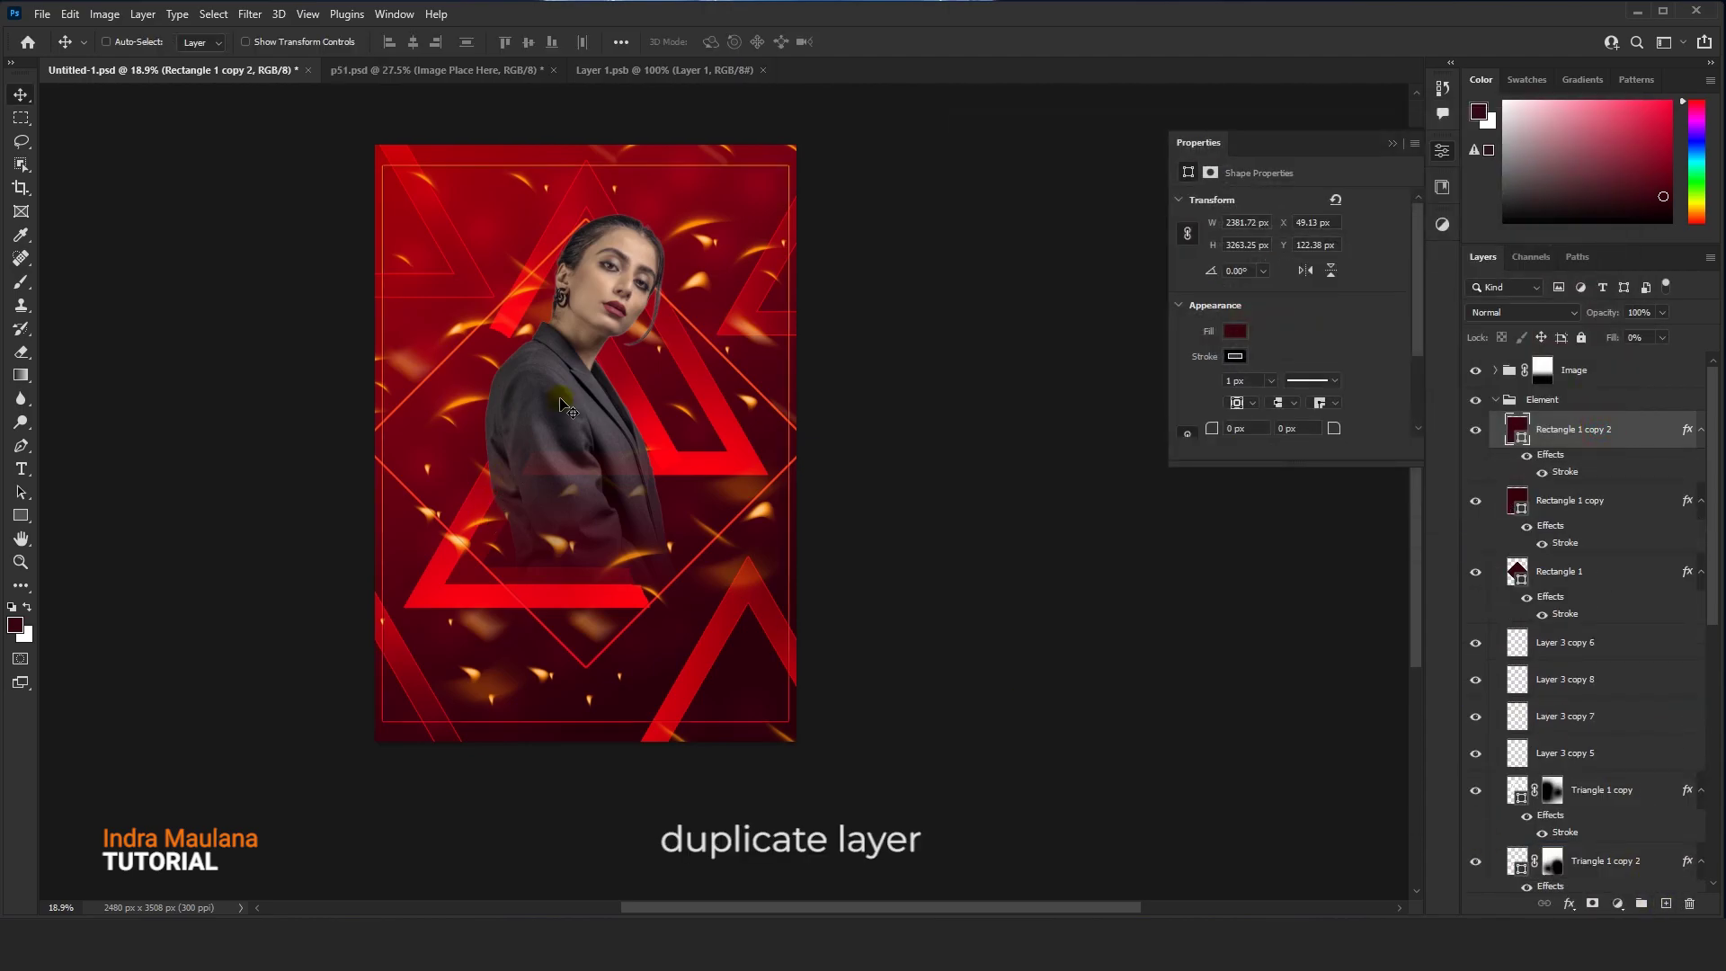
{"action": "key", "text": "ctrl+t"}
{"action": "left_click_drag", "start_coordinate": [791, 161], "coordinate": [782, 173]}
{"action": "key", "text": "Return"}
{"action": "scroll", "coordinate": [781, 183], "scroll_direction": "up", "scroll_amount": 2}
{"action": "left_click_drag", "start_coordinate": [710, 324], "coordinate": [711, 296]}
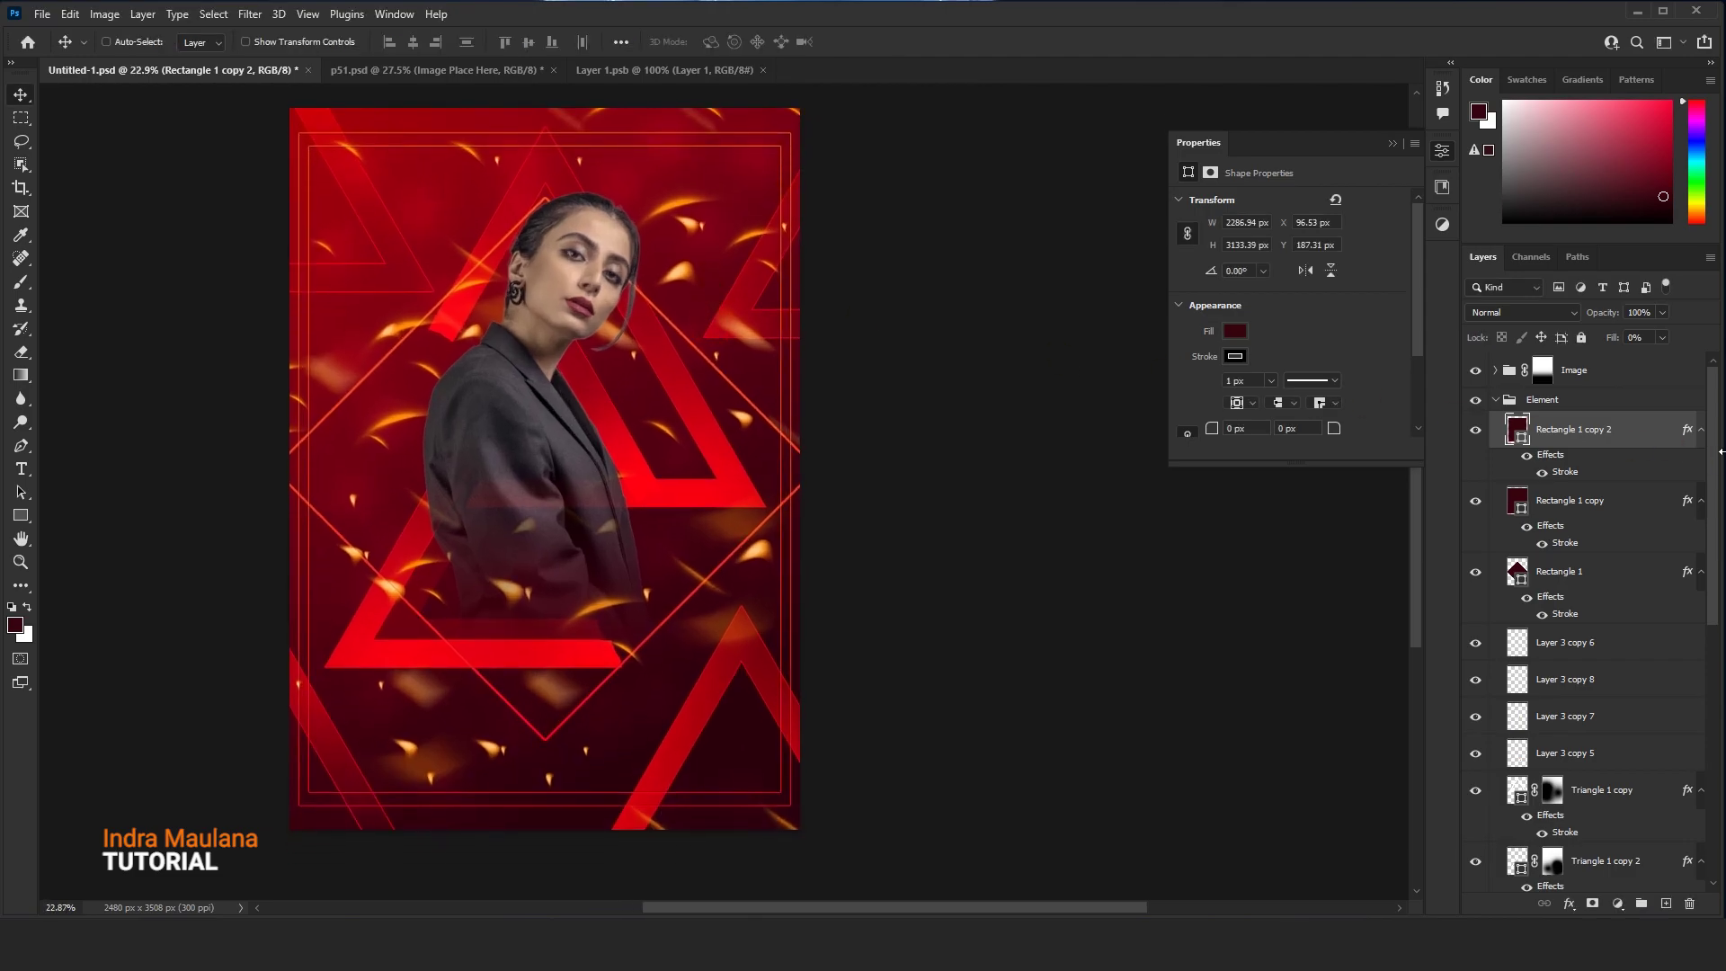
Collapse the Element group and create a new group named Text above the Image group
{"action": "left_click", "coordinate": [1493, 398]}
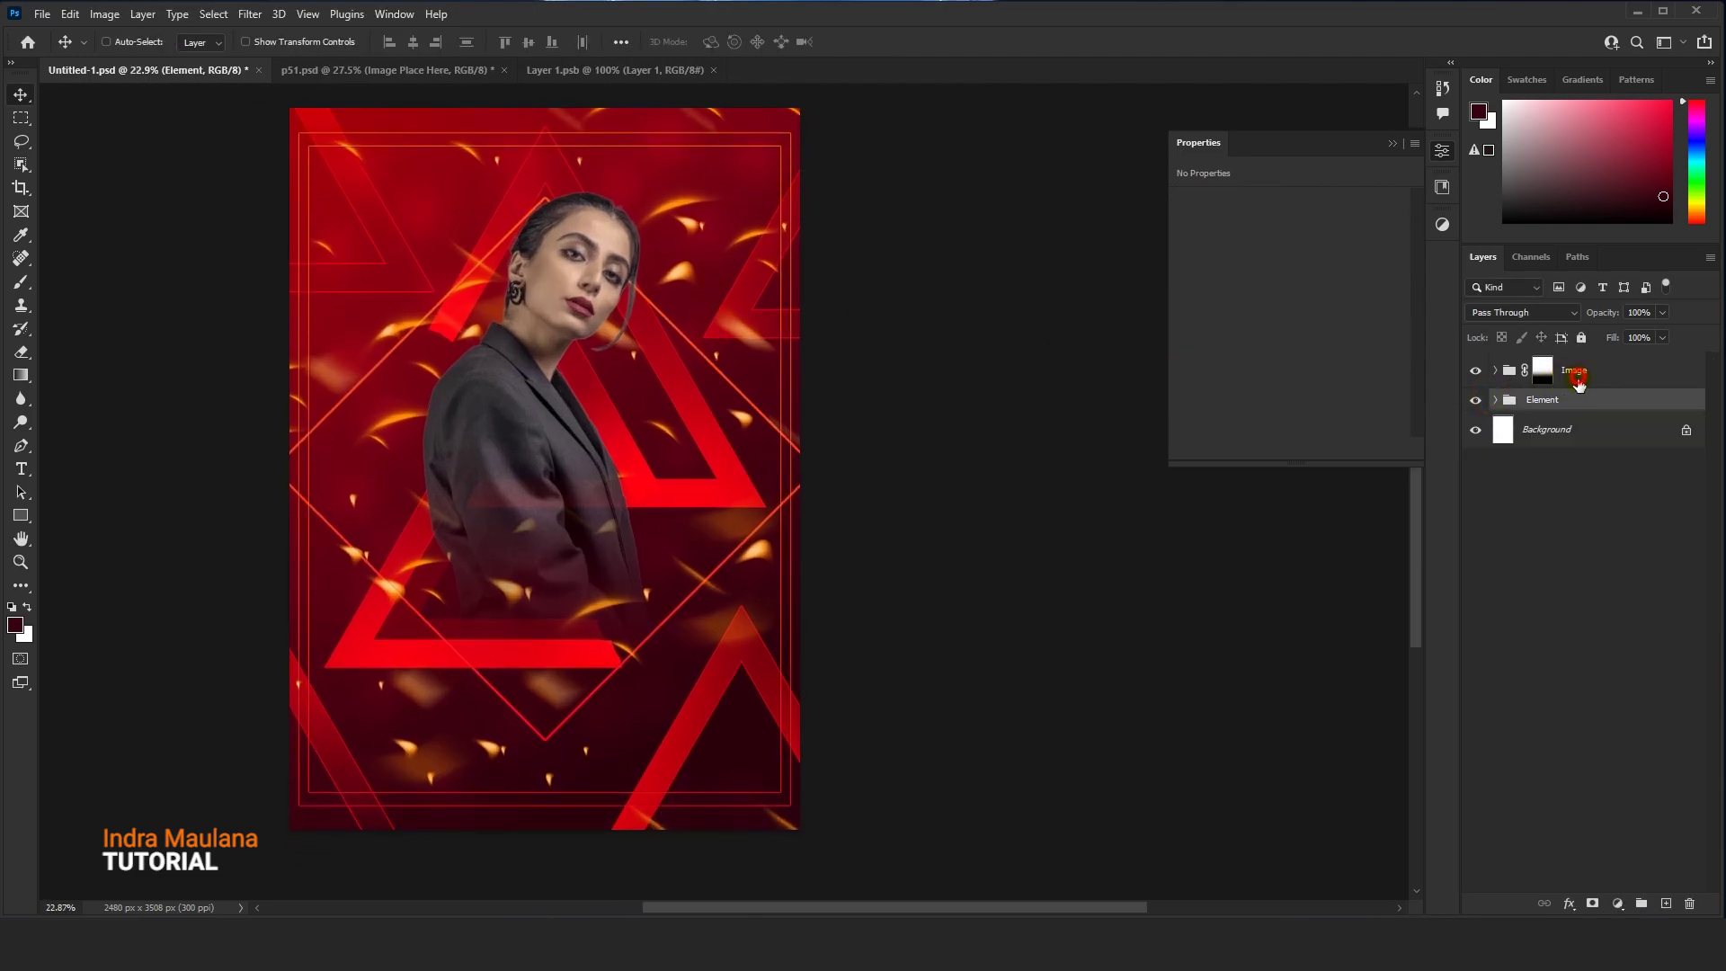
{"action": "left_click", "coordinate": [1578, 376]}
{"action": "left_click", "coordinate": [1638, 903]}
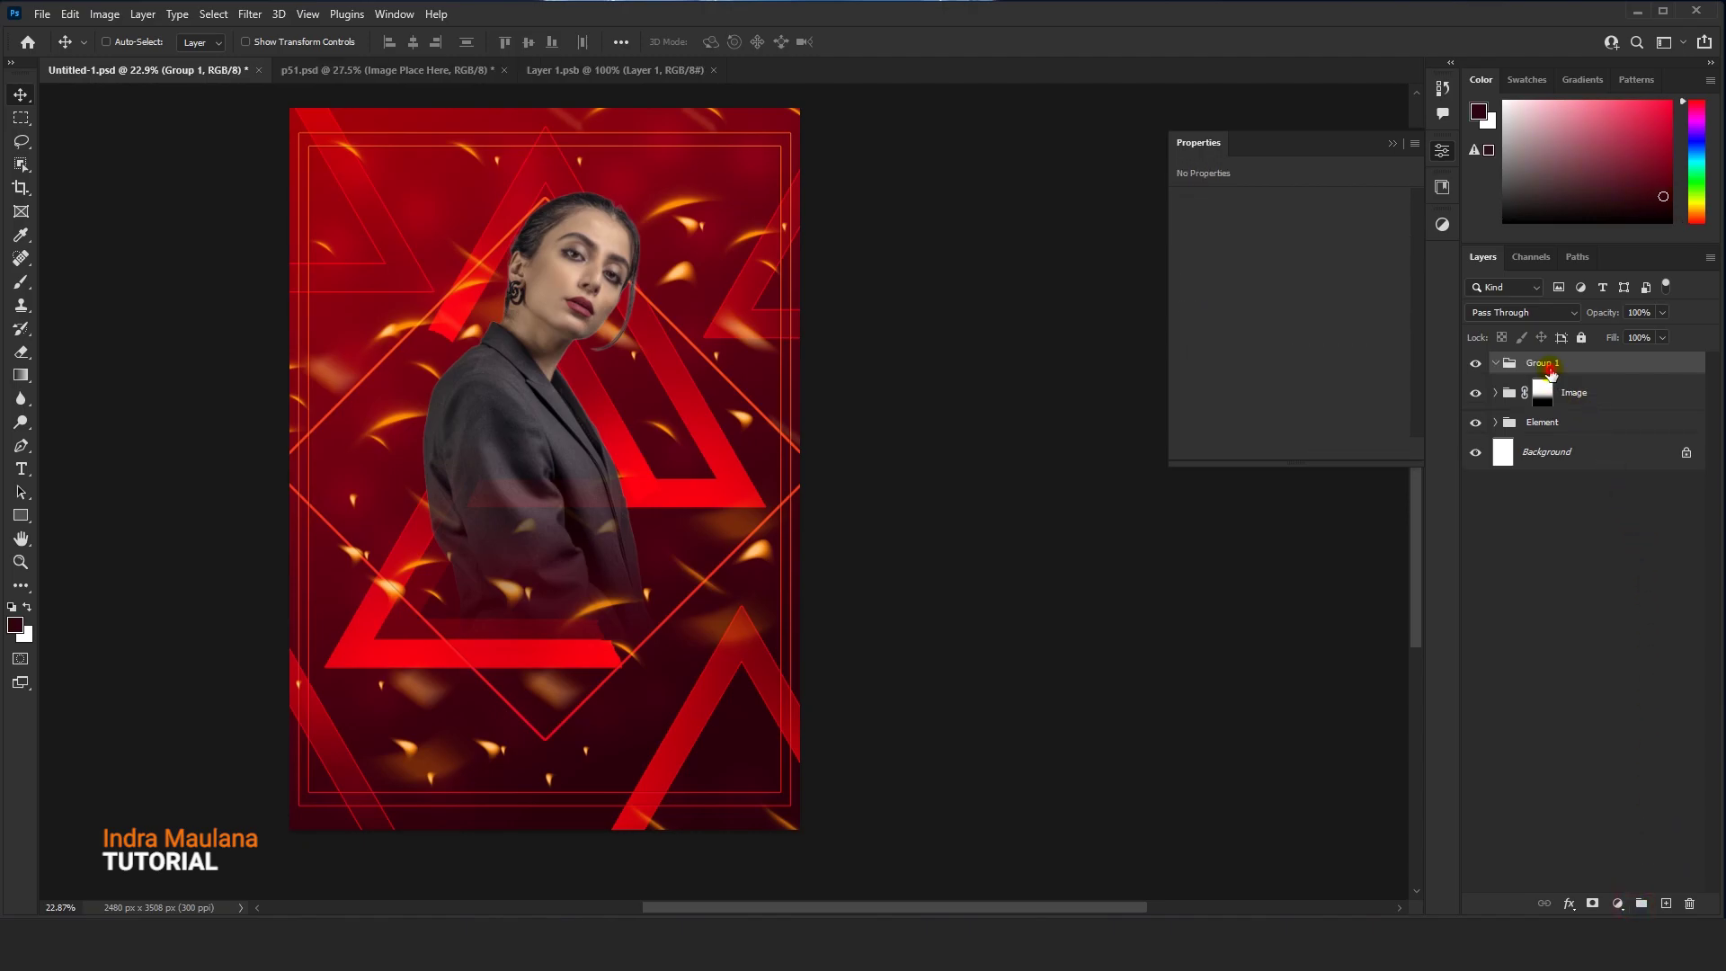
{"action": "type", "text": "ext"}
{"action": "key", "text": "Return"}
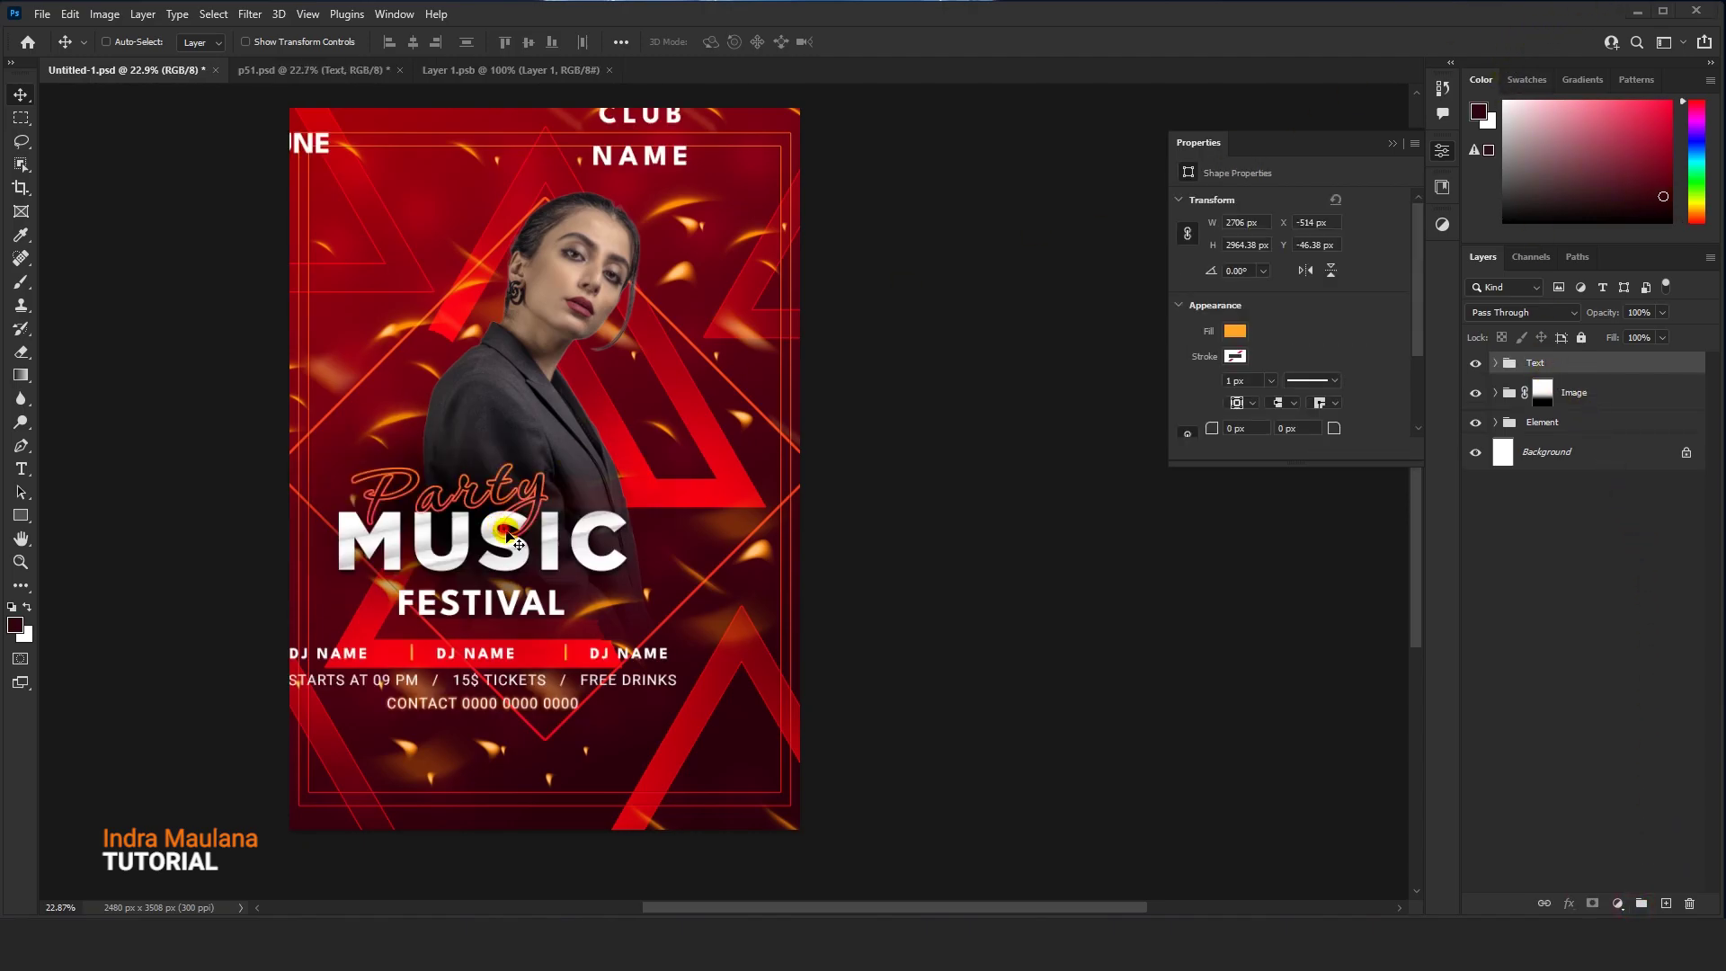
Position the event text inside the inner frame of the poster and expand the Text and MUSIC FESTIVAL groups
{"action": "left_click_drag", "start_coordinate": [482, 541], "coordinate": [549, 572]}
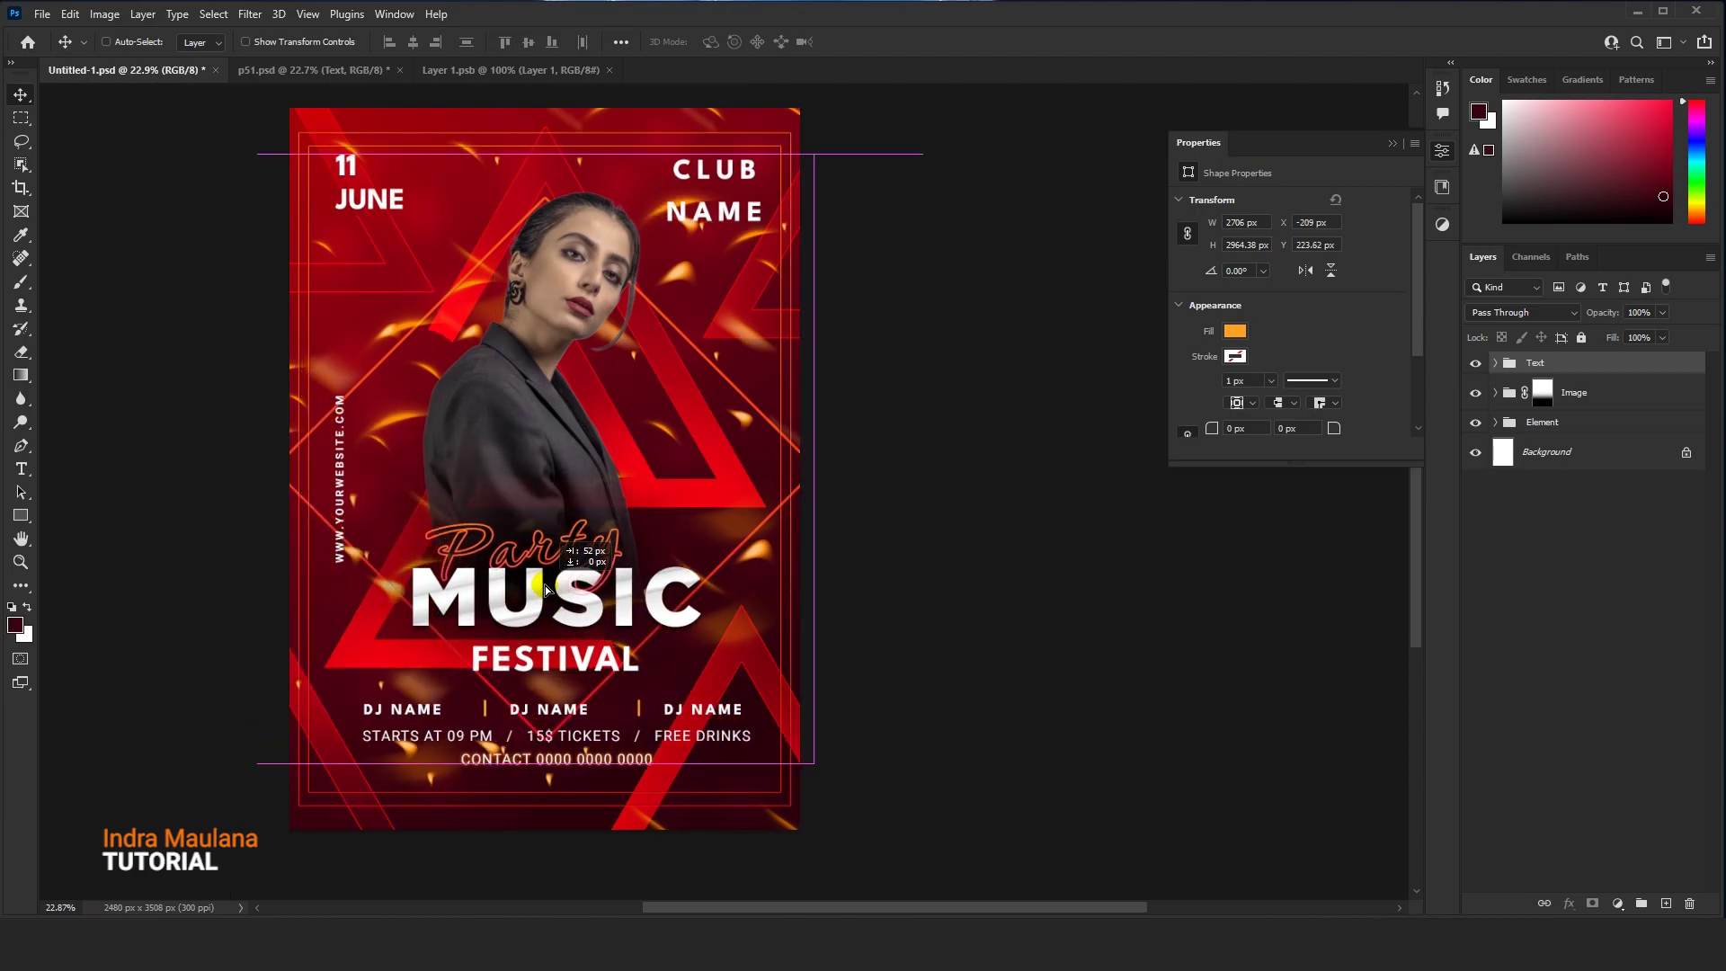
{"action": "left_click", "coordinate": [1494, 363]}
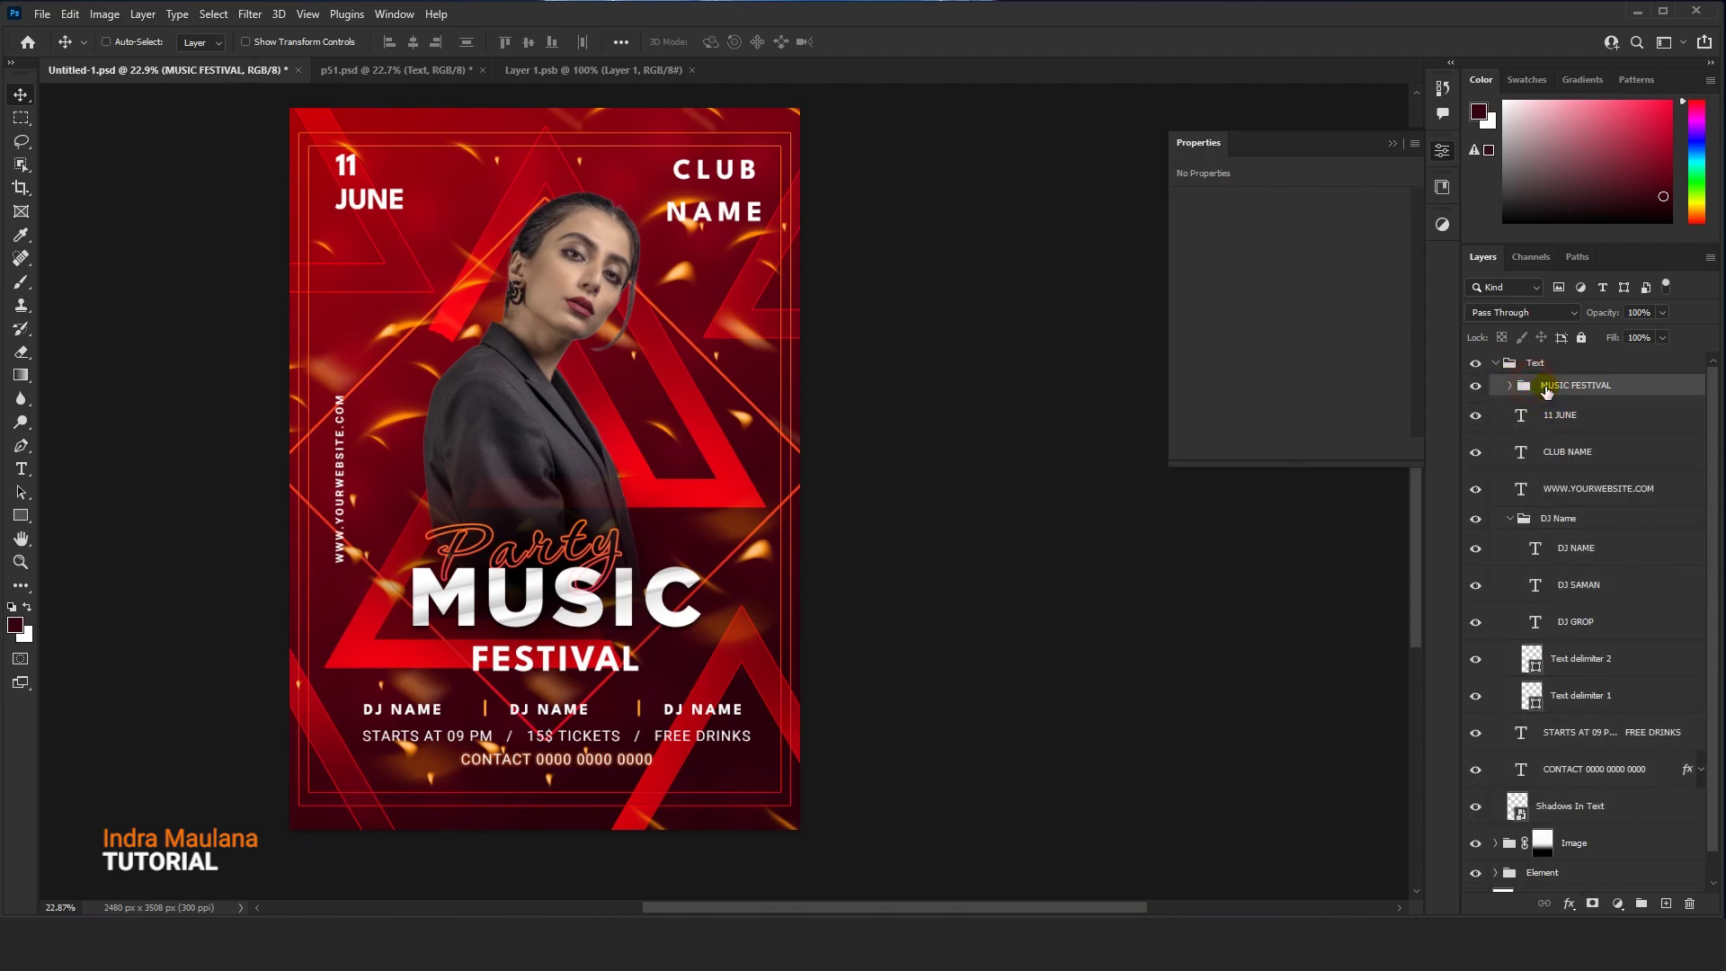
{"action": "left_click", "coordinate": [1511, 385]}
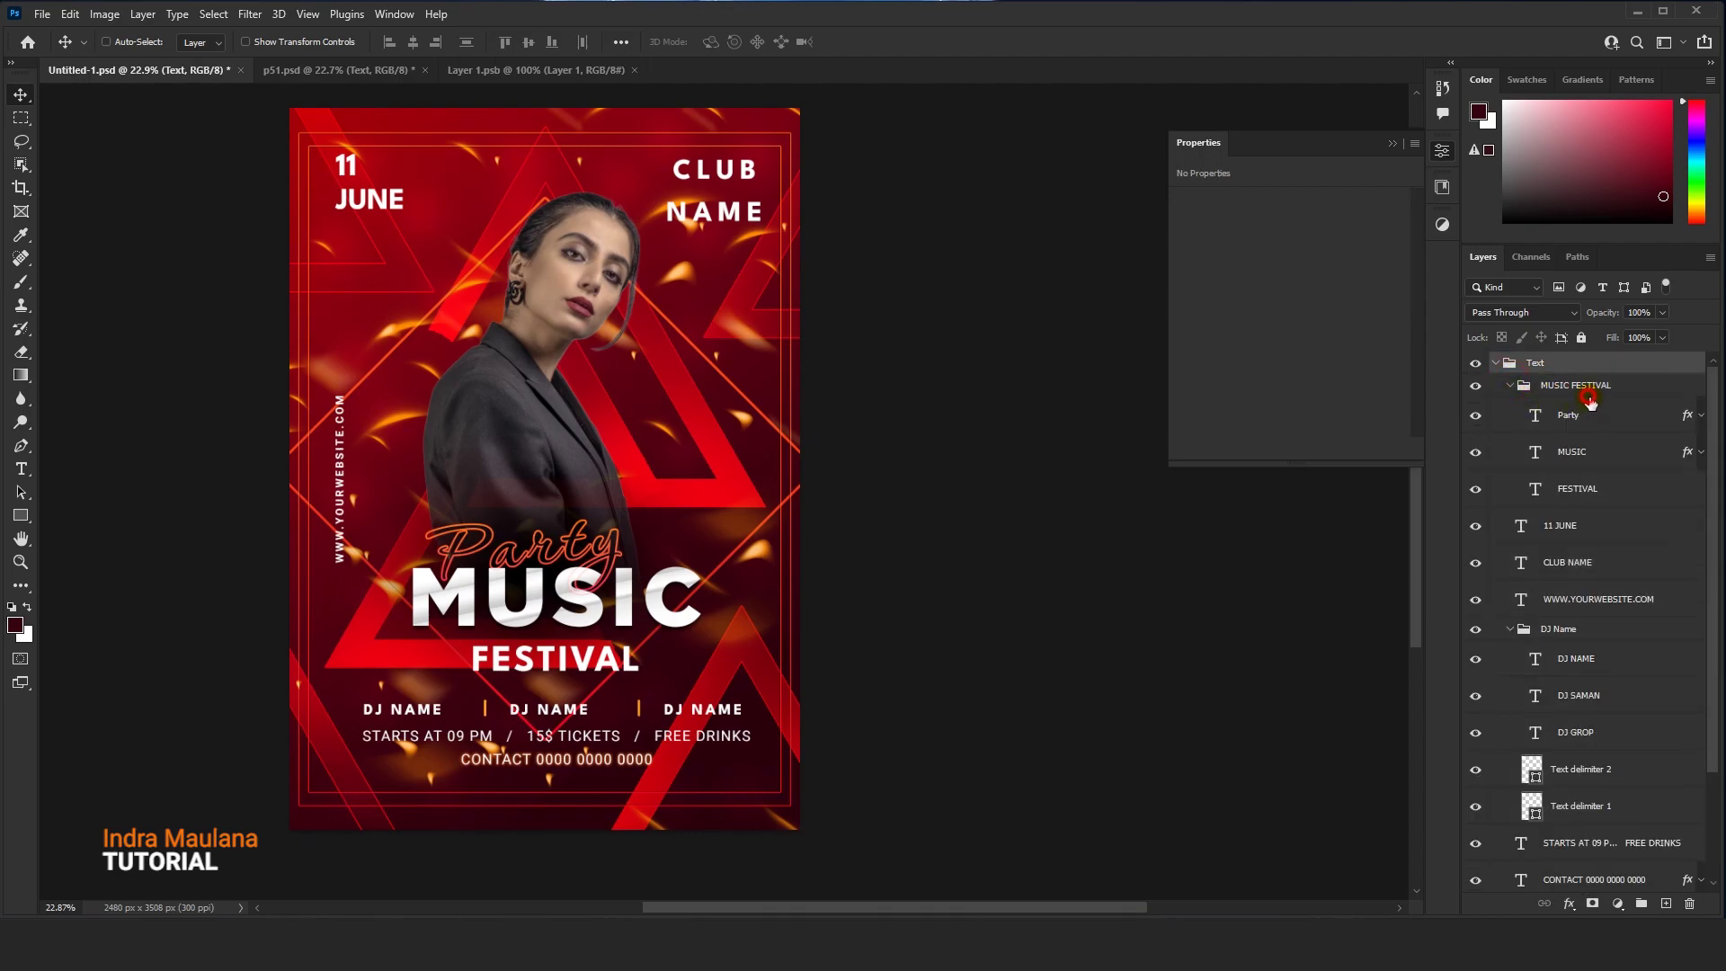
Examine the layer style of the Party text by switching its Stroke and Outer Glow effects off and on
{"action": "left_click", "coordinate": [1587, 405]}
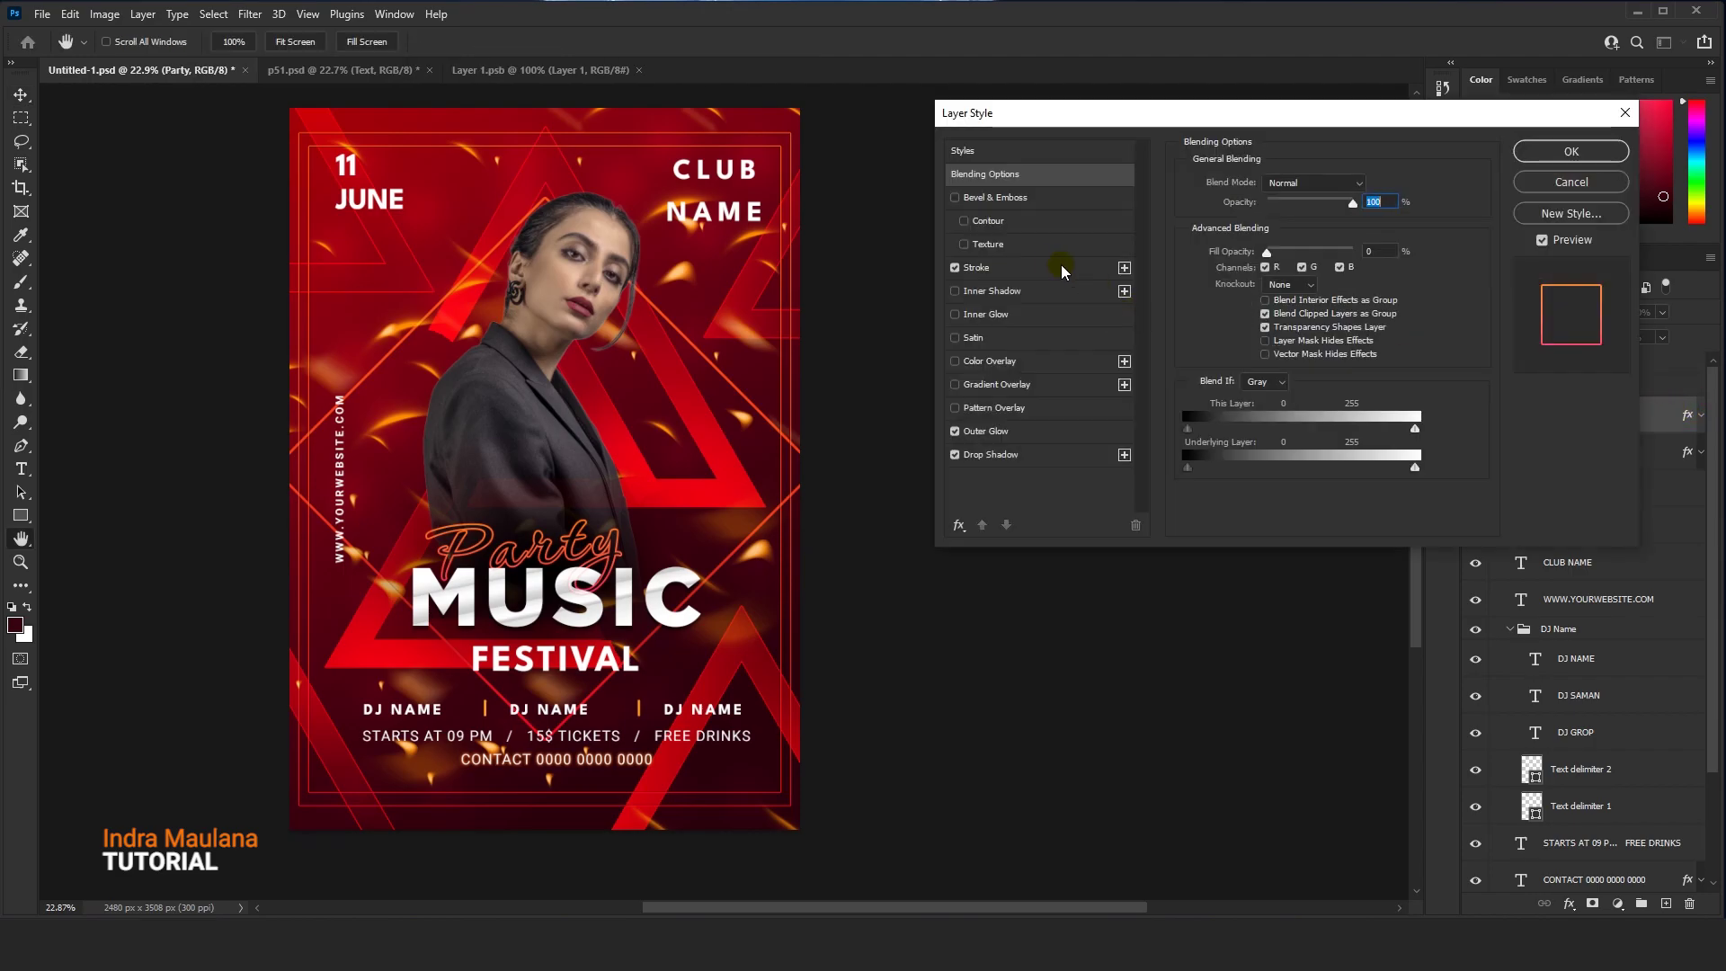
{"action": "left_click", "coordinate": [996, 268]}
{"action": "left_click", "coordinate": [955, 268]}
{"action": "left_click", "coordinate": [955, 268]}
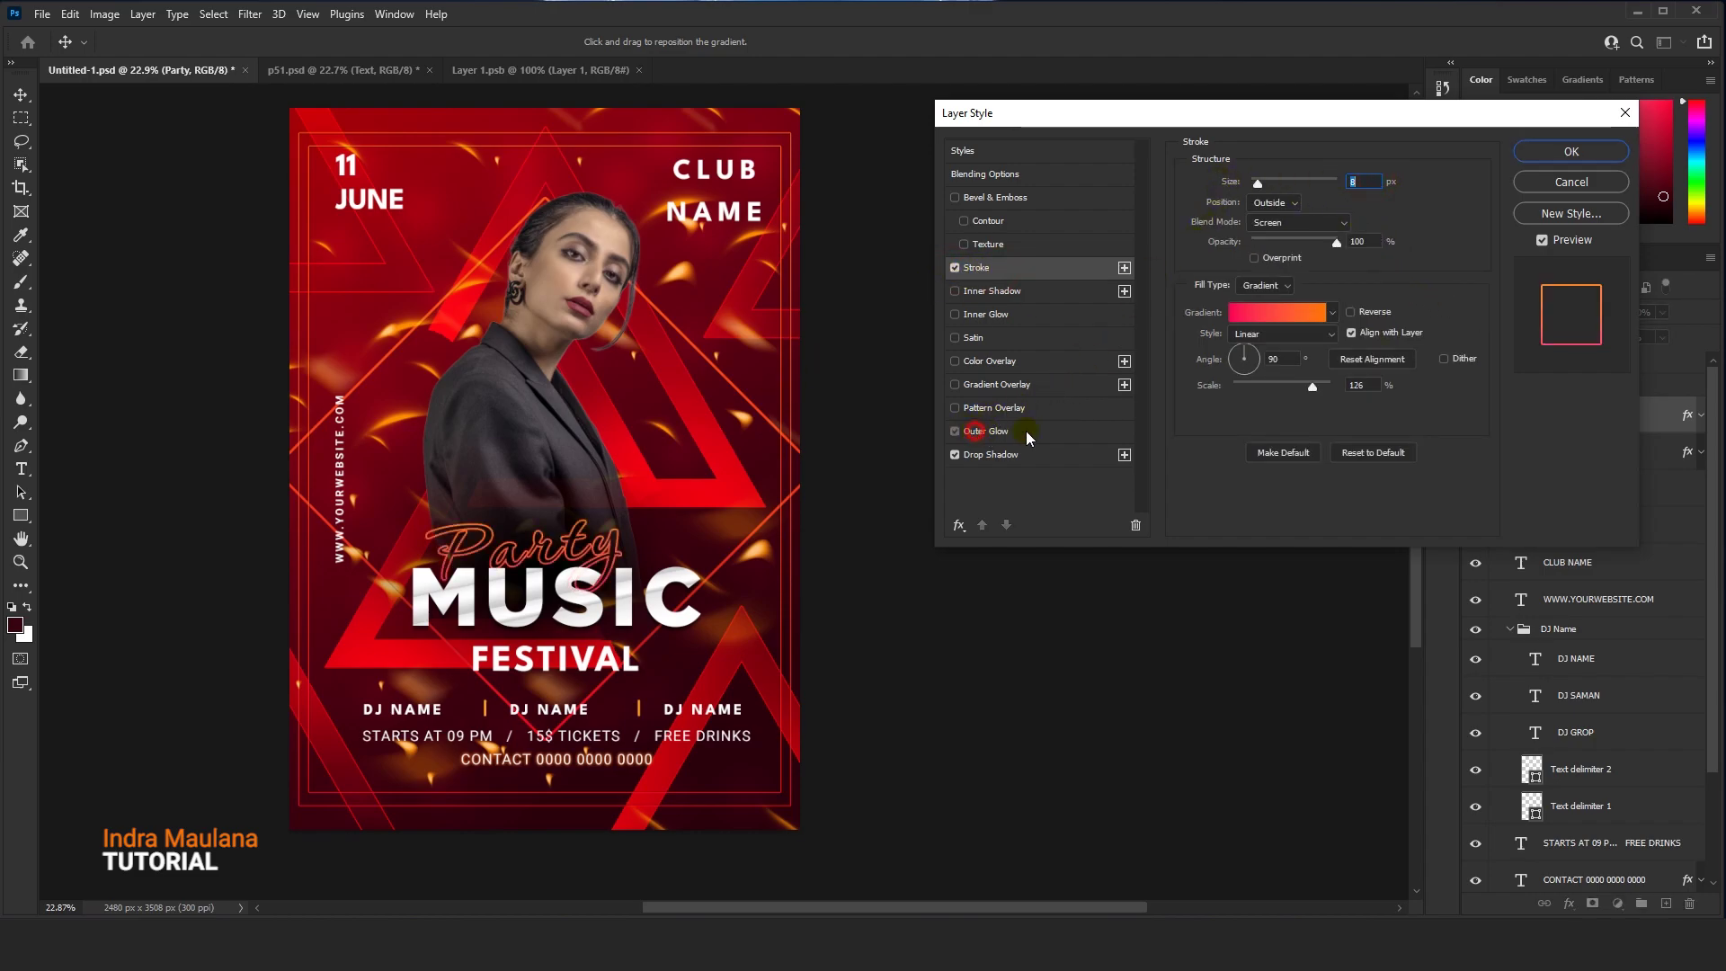
{"action": "left_click", "coordinate": [971, 431]}
{"action": "left_click", "coordinate": [955, 431]}
{"action": "left_click", "coordinate": [954, 431]}
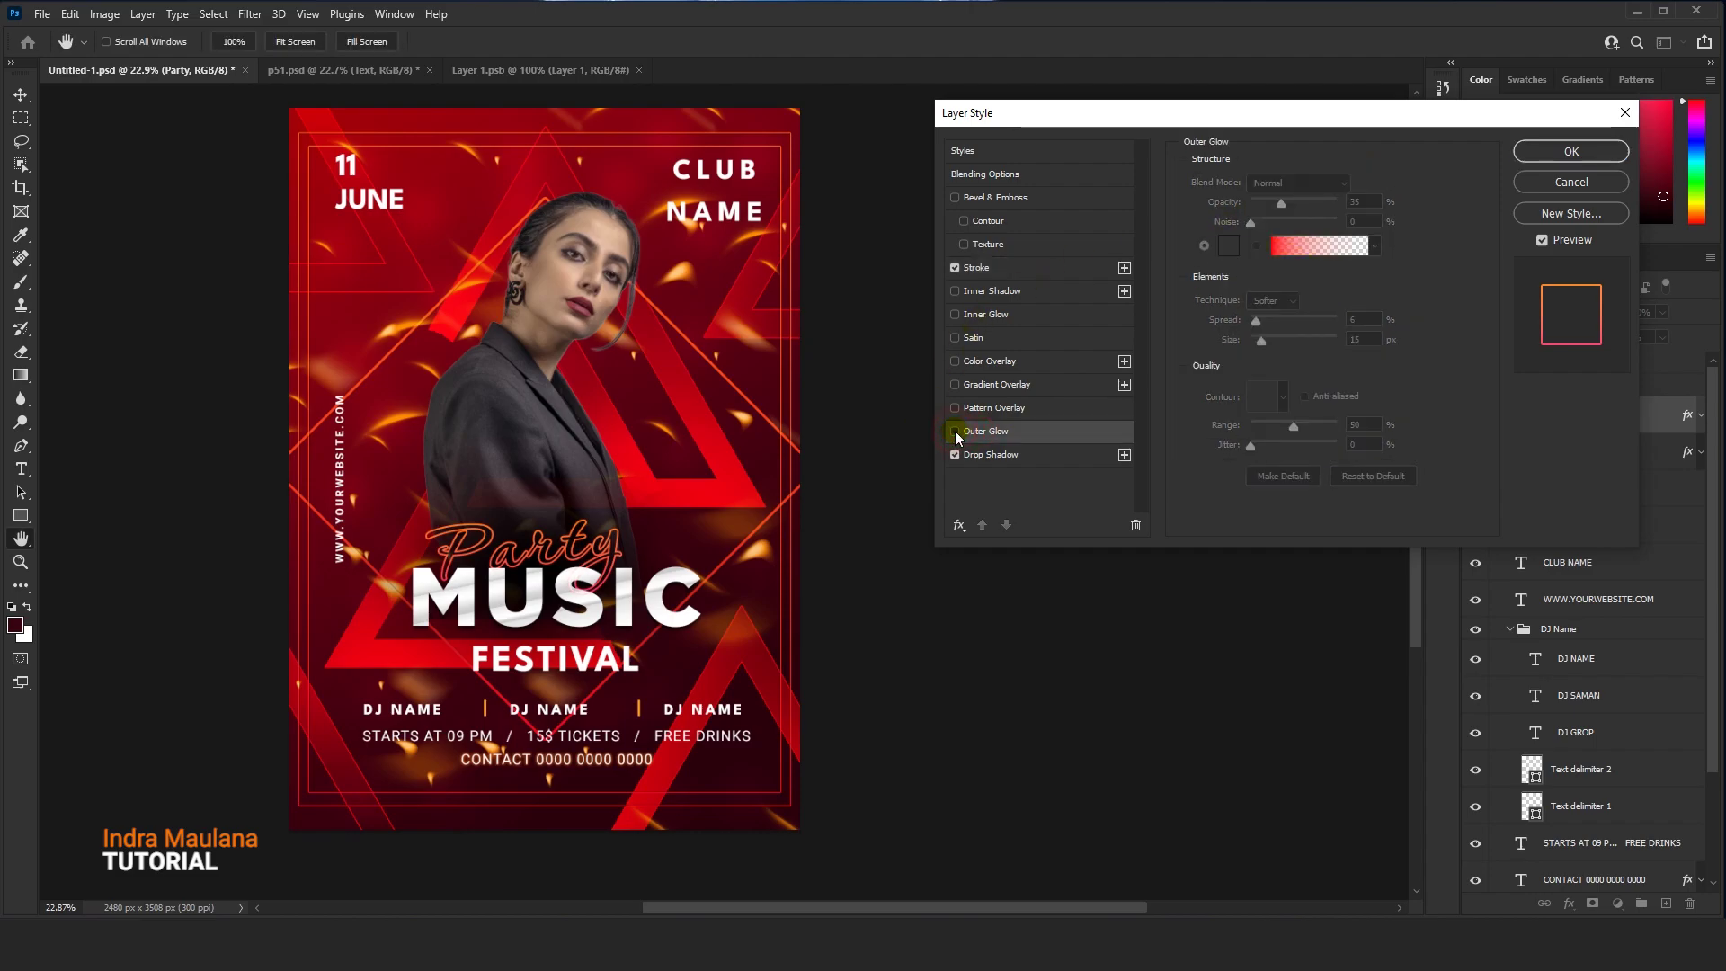
Adjust the Outer Glow size of the Party text, set its Drop Shadow size to about 43 px, and apply the layer style
{"action": "left_click_drag", "start_coordinate": [1263, 340], "coordinate": [1274, 342]}
{"action": "left_click", "coordinate": [1027, 456]}
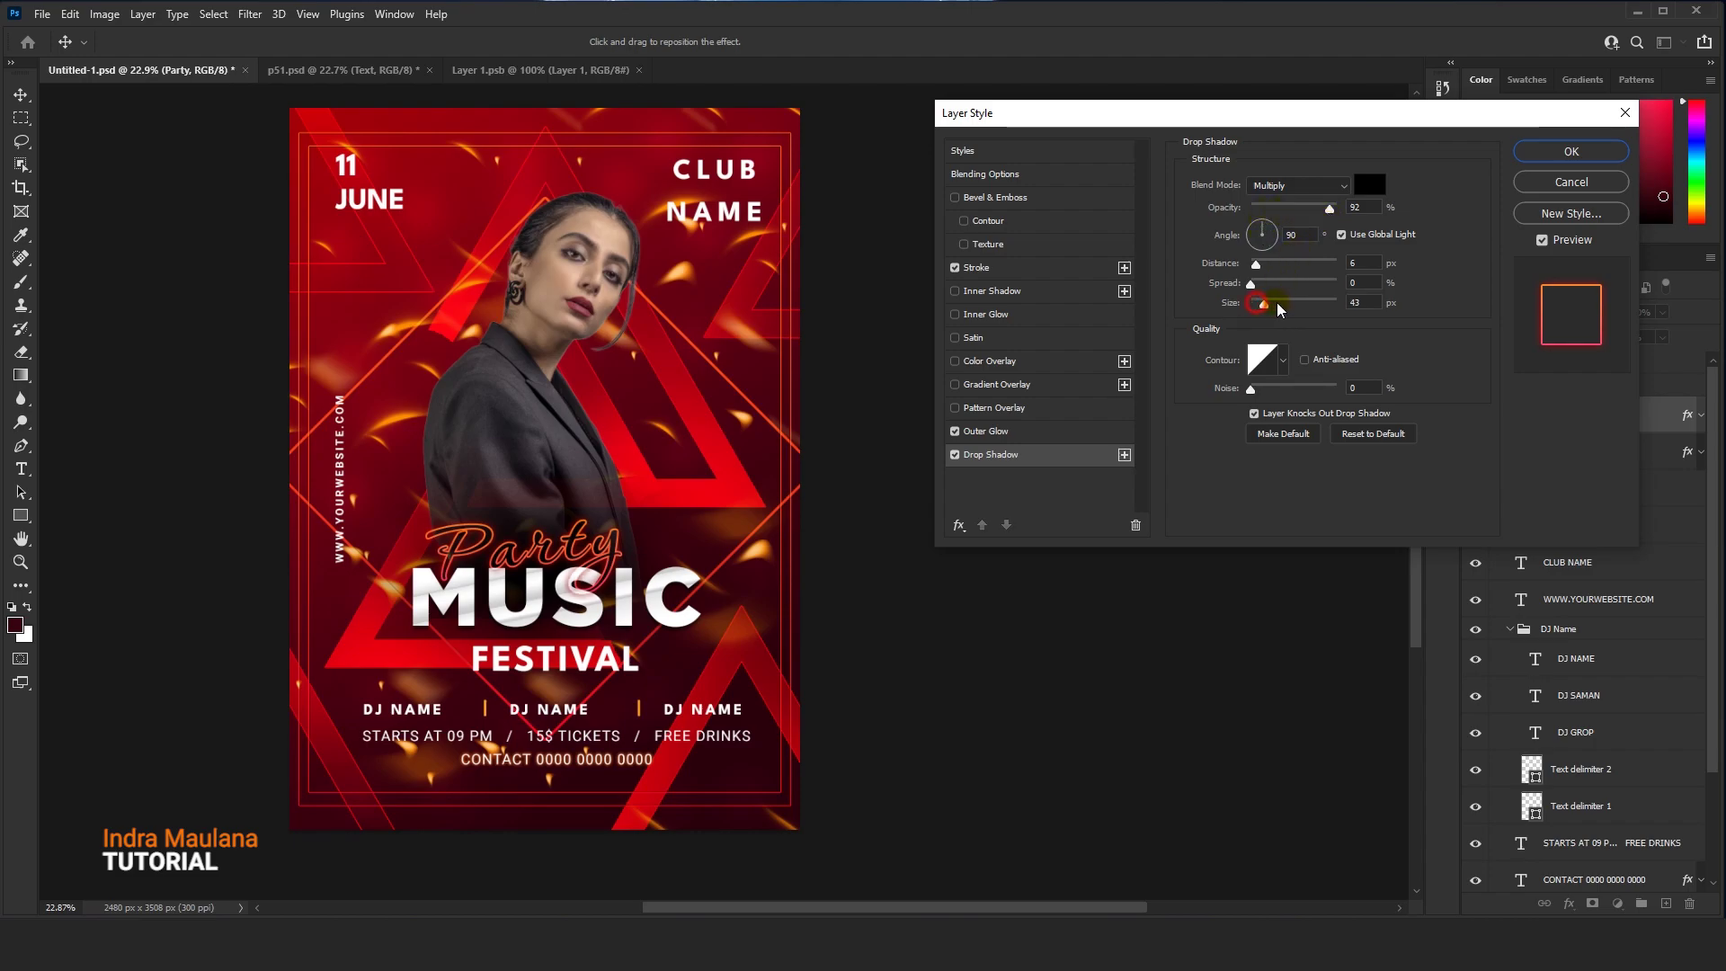
{"action": "left_click", "coordinate": [1570, 151]}
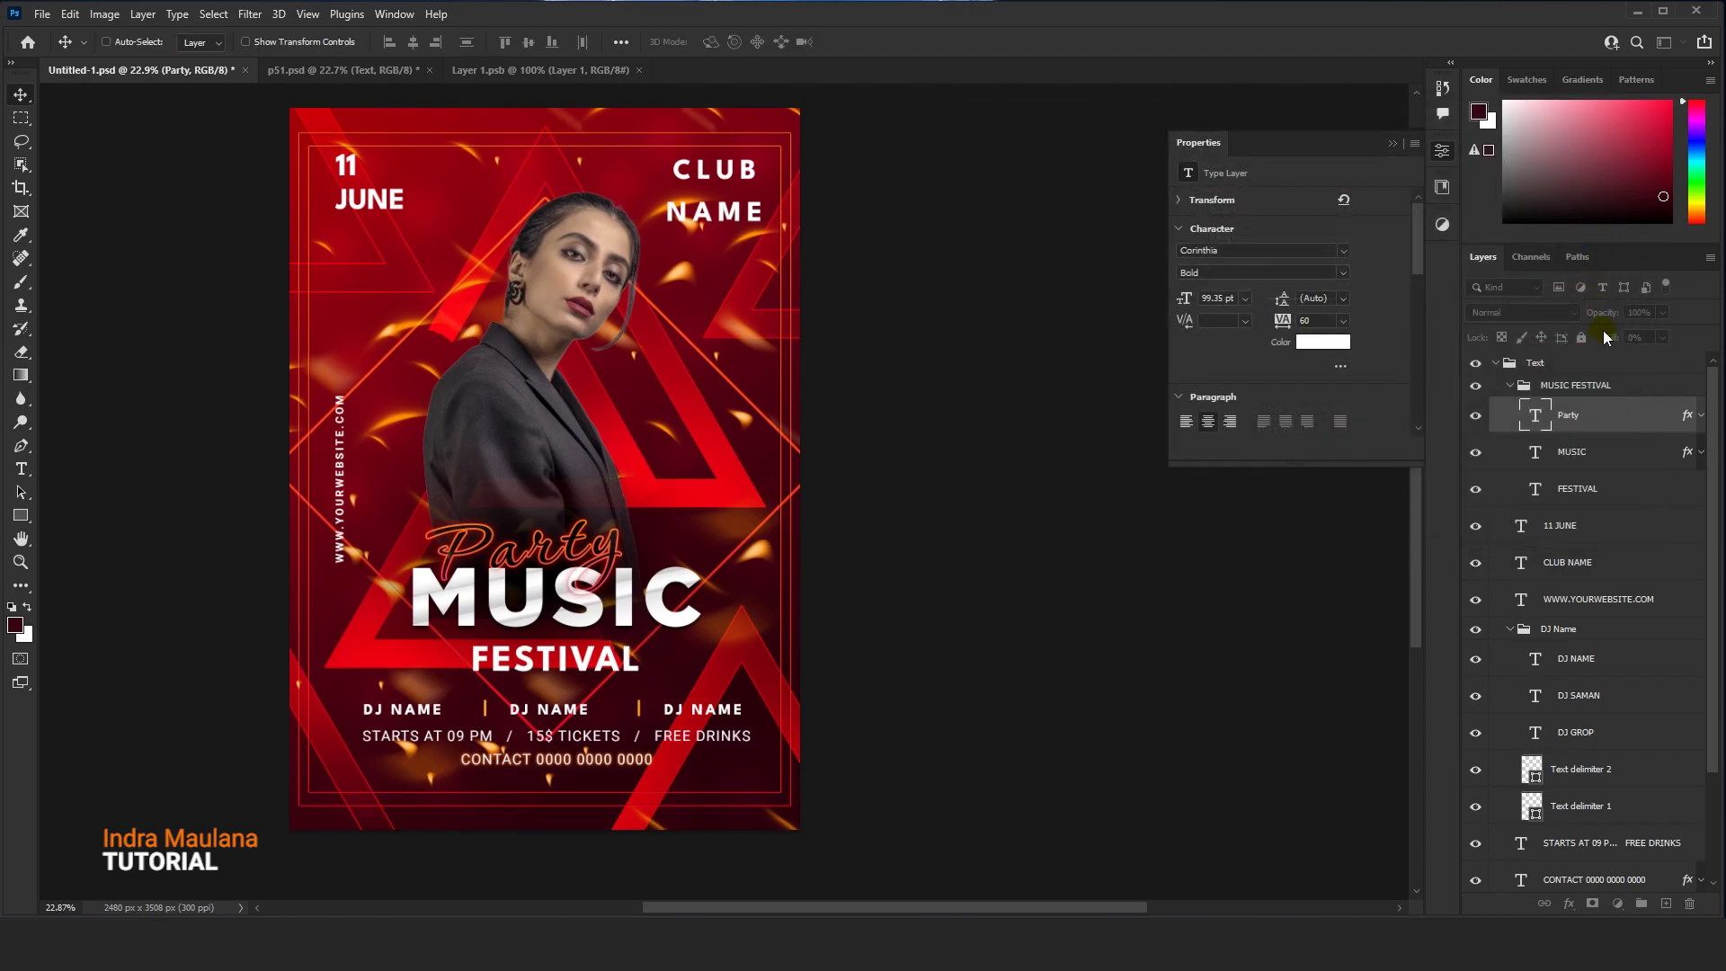
Set the fill of the Party text layer to 1% so only its layer effects show
{"action": "left_click", "coordinate": [1661, 338]}
{"action": "left_click_drag", "start_coordinate": [1713, 369], "coordinate": [1600, 378]}
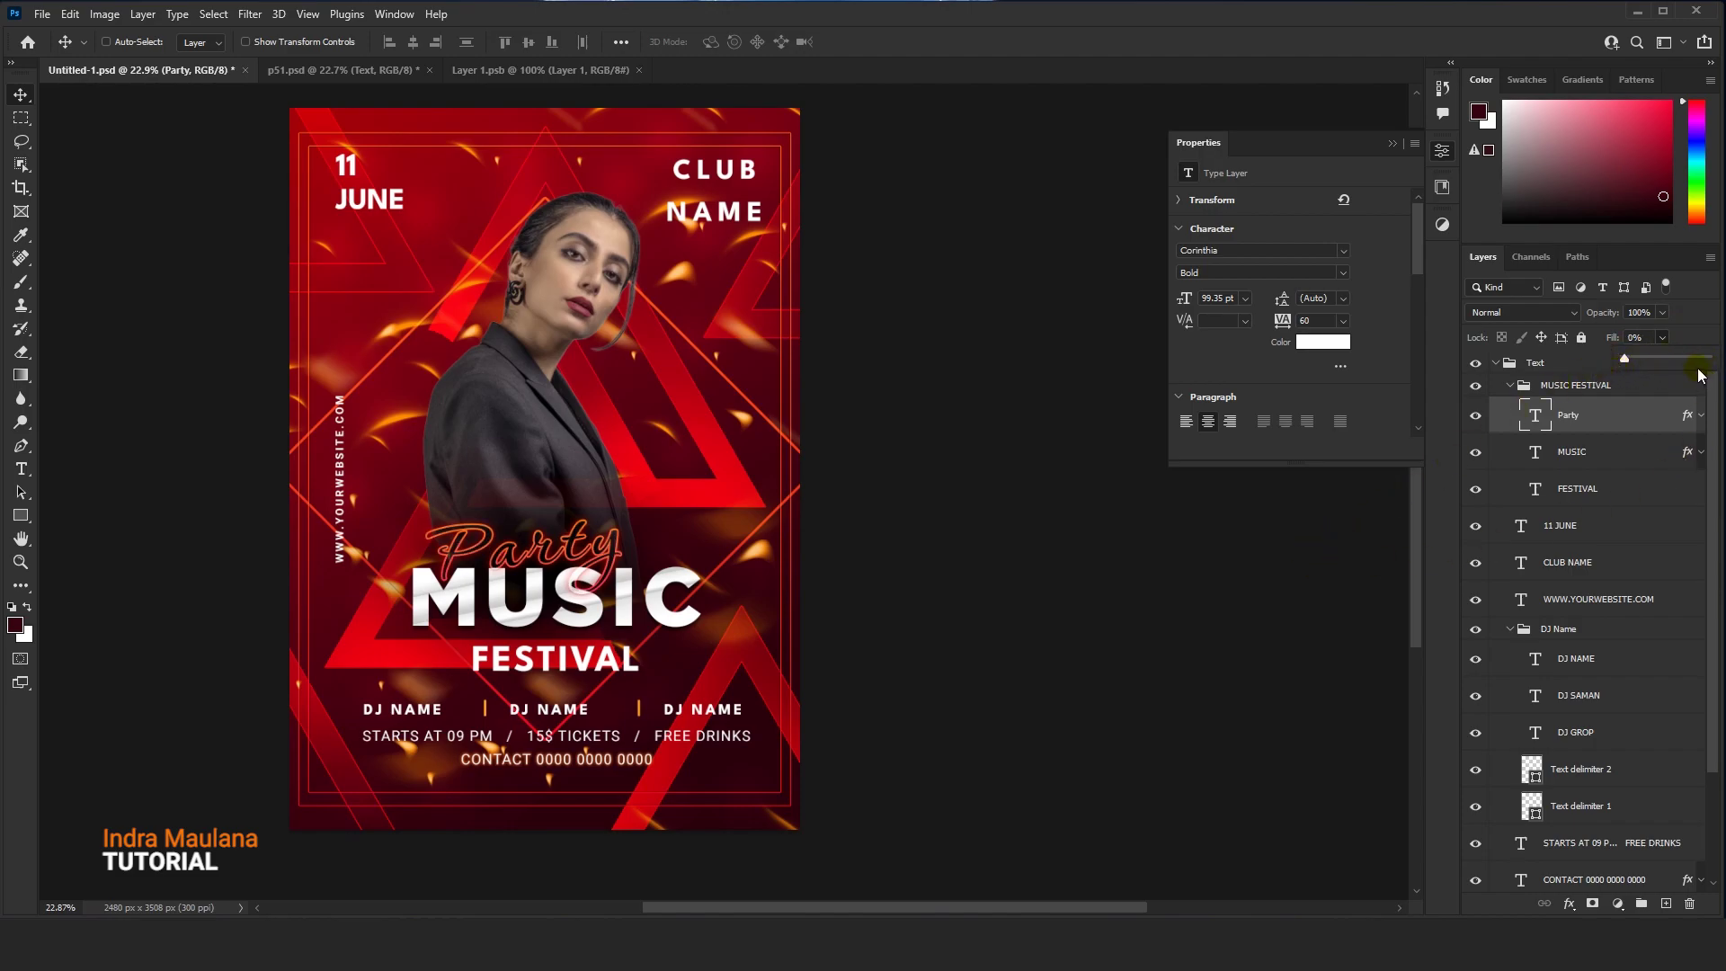
{"action": "scroll", "coordinate": [560, 578], "scroll_direction": "down", "scroll_amount": 2}
{"action": "scroll", "coordinate": [561, 578], "scroll_direction": "up", "scroll_amount": 2}
{"action": "left_click_drag", "start_coordinate": [607, 478], "coordinate": [612, 450]}
{"action": "scroll", "coordinate": [611, 450], "scroll_direction": "up", "scroll_amount": 1}
{"action": "scroll", "coordinate": [643, 431], "scroll_direction": "down", "scroll_amount": 3}
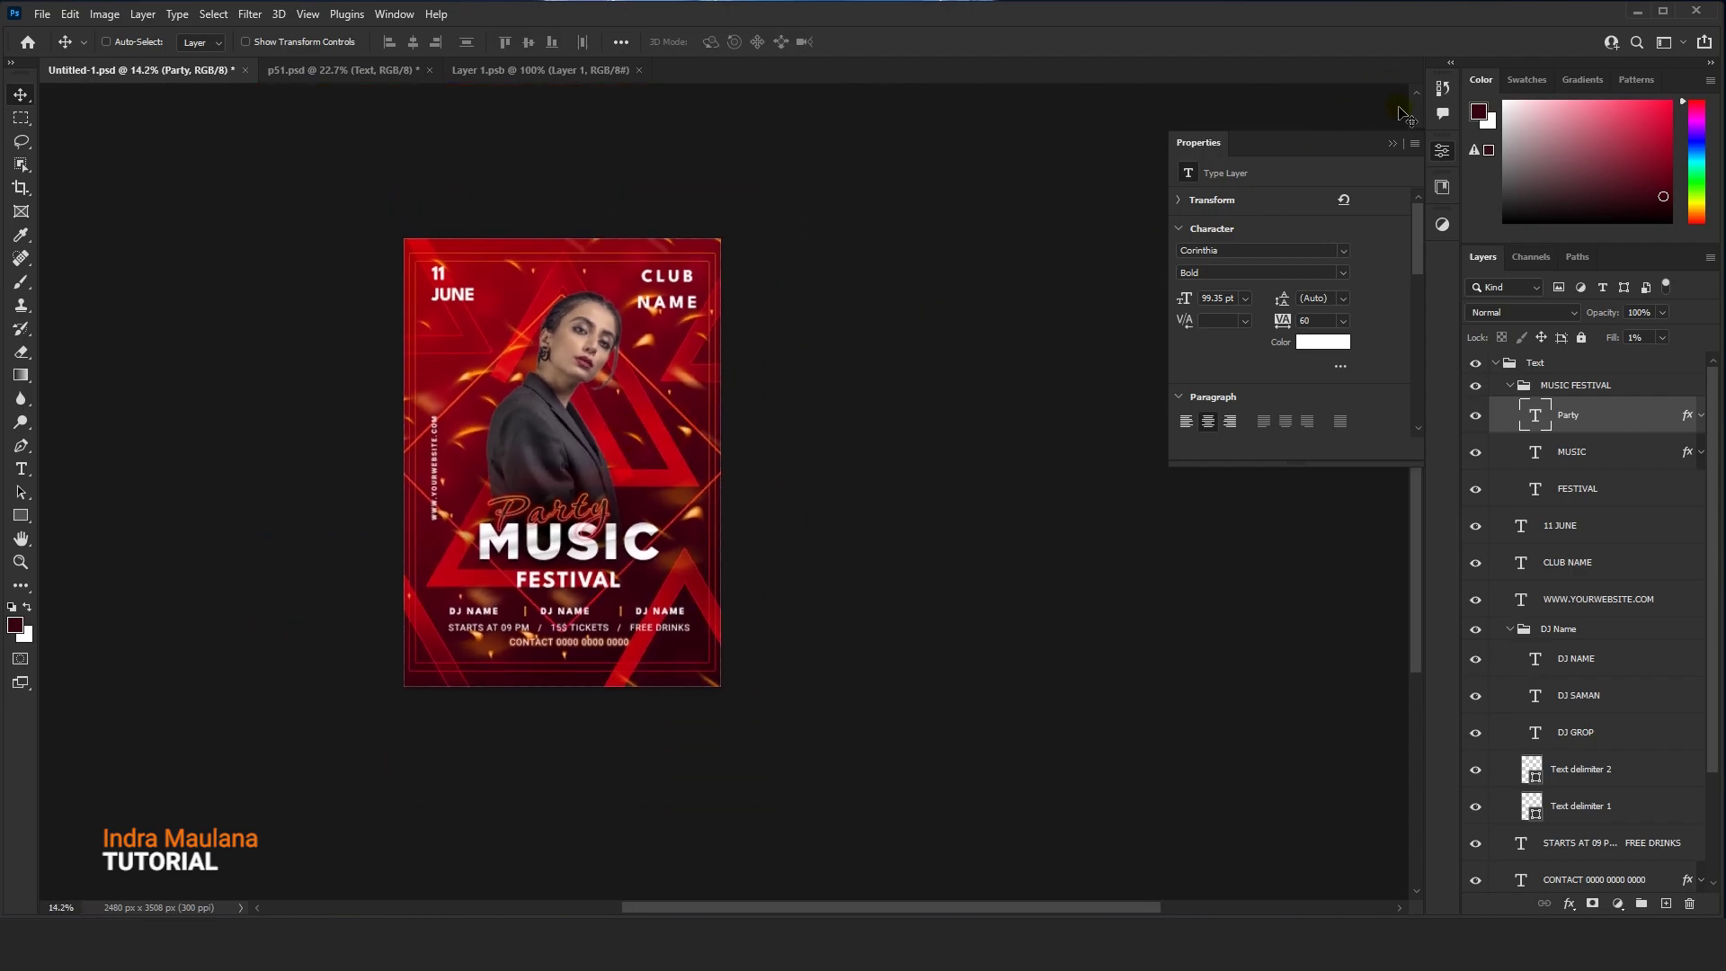
Collapse the Properties panel and the Text group to tidy the workspace
{"action": "left_click", "coordinate": [1392, 143]}
{"action": "scroll", "coordinate": [1194, 447], "scroll_direction": "up", "scroll_amount": 1}
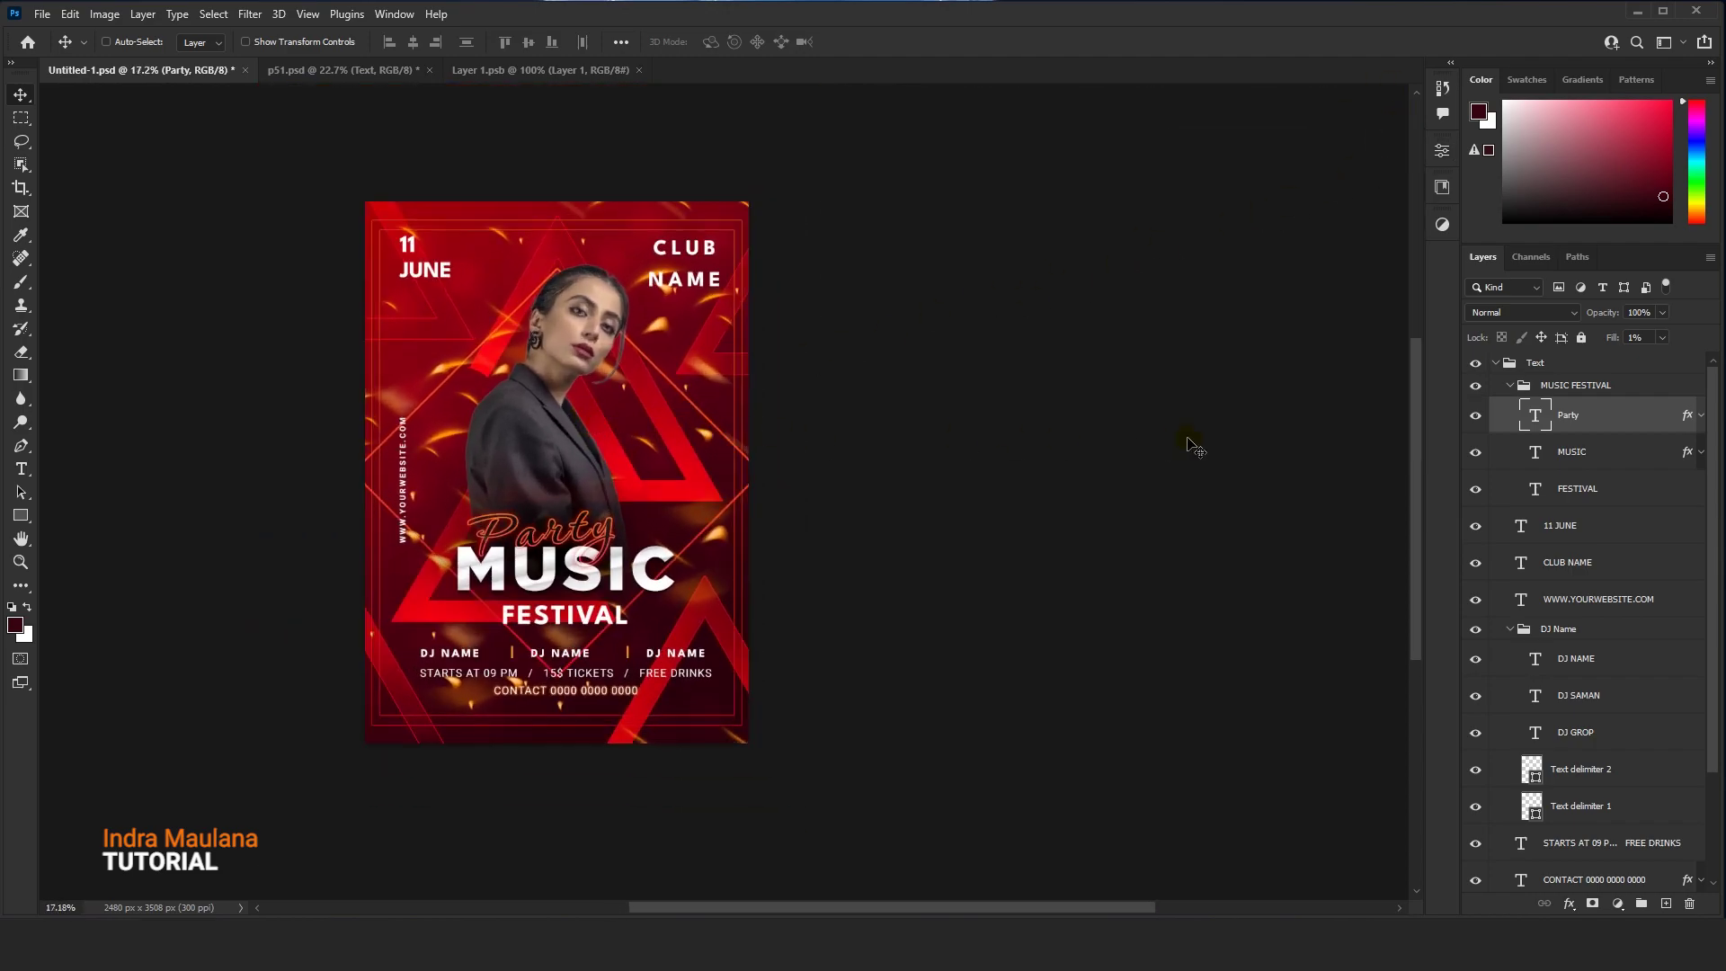
{"action": "left_click", "coordinate": [1495, 363]}
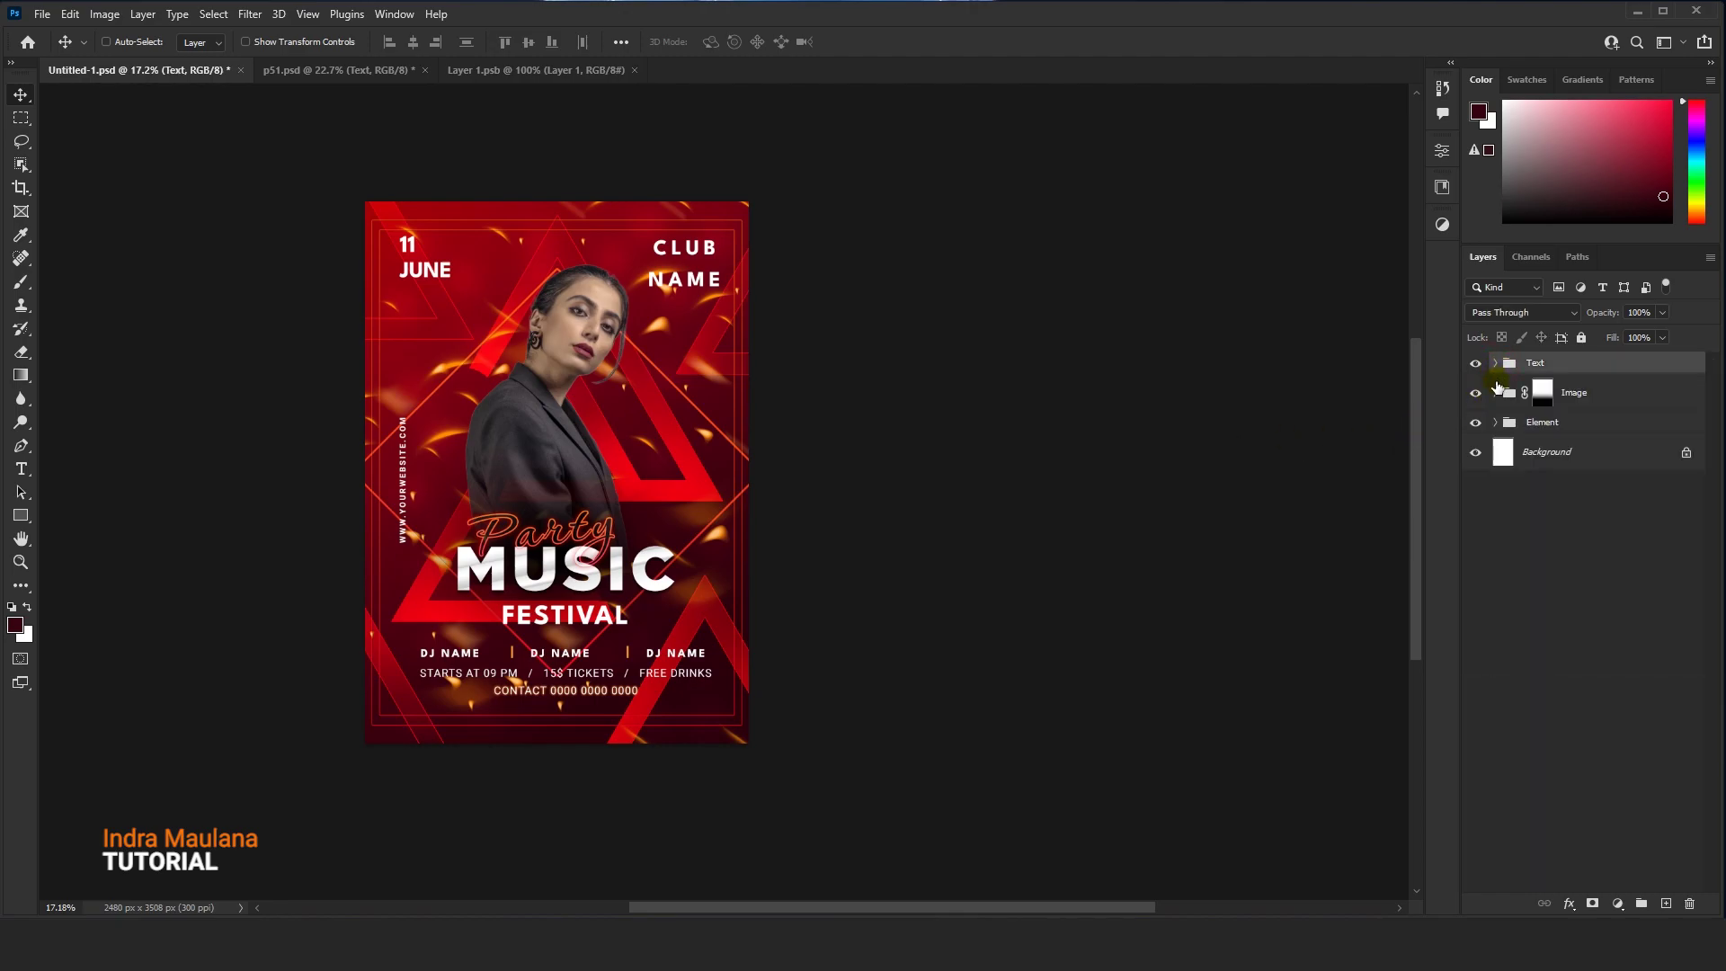
Convert the locked Background to a regular layer and delete it
{"action": "left_click", "coordinate": [1546, 456]}
{"action": "double_click", "coordinate": [1546, 454]}
{"action": "left_click", "coordinate": [718, 262]}
{"action": "key", "text": "Delete"}
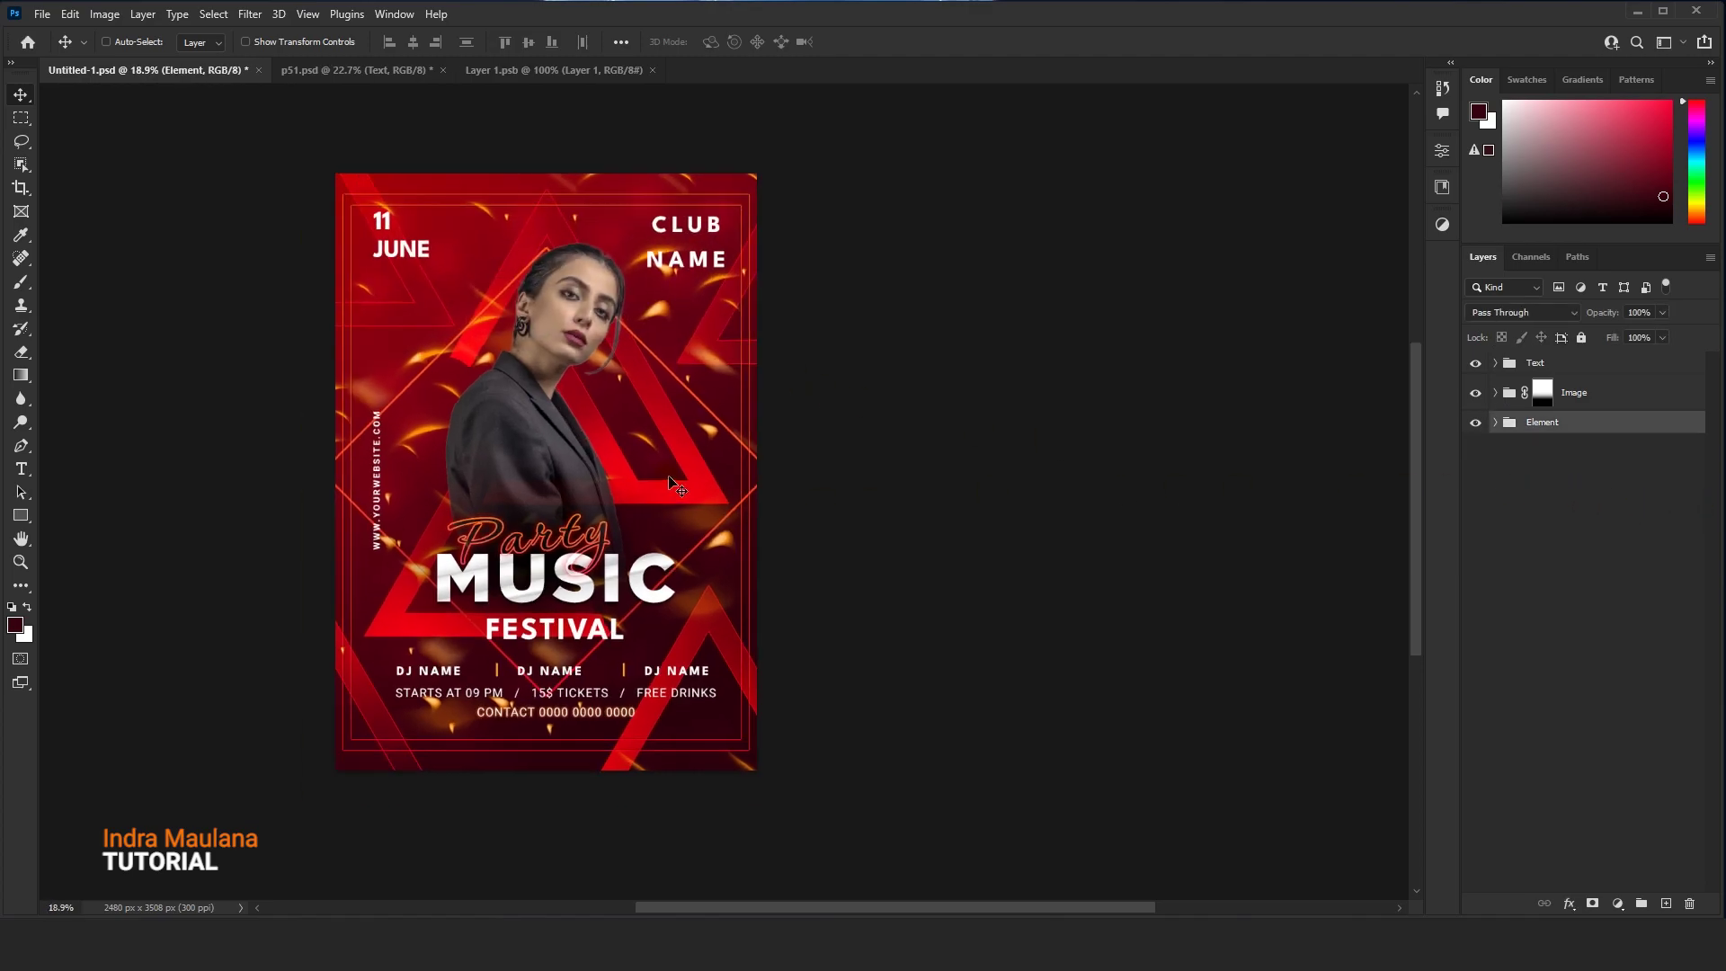
Save the finished poster document
{"action": "left_click_drag", "start_coordinate": [564, 393], "coordinate": [586, 379]}
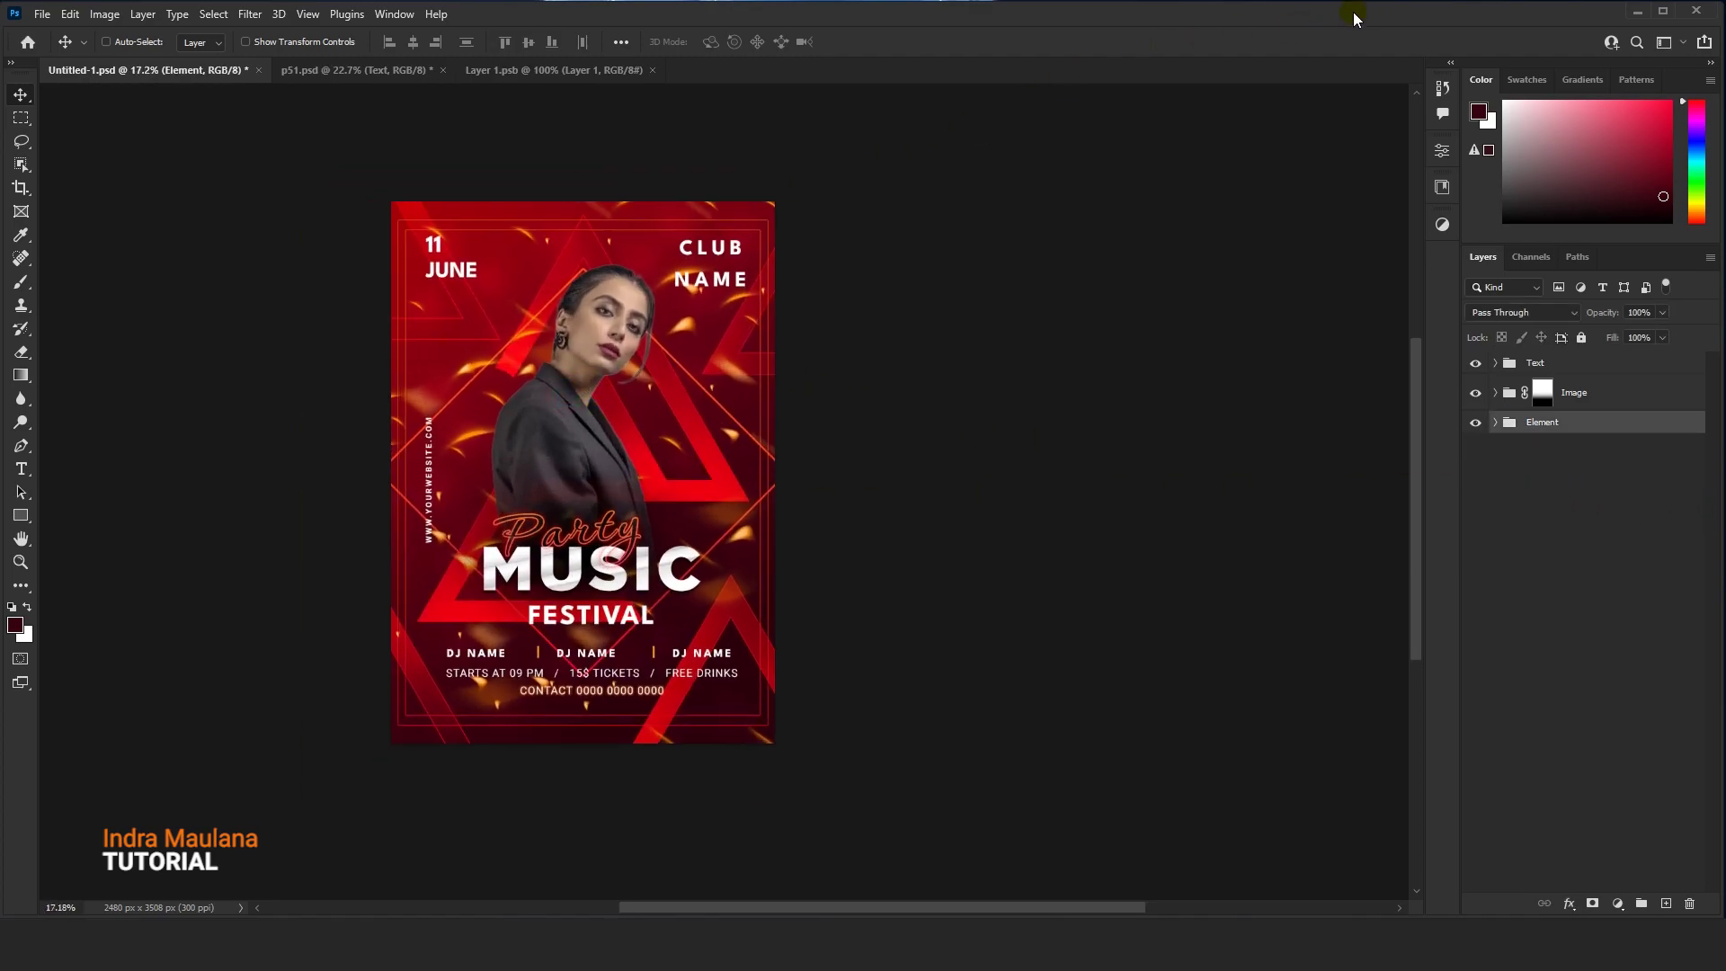
{"action": "left_click", "coordinate": [42, 15]}
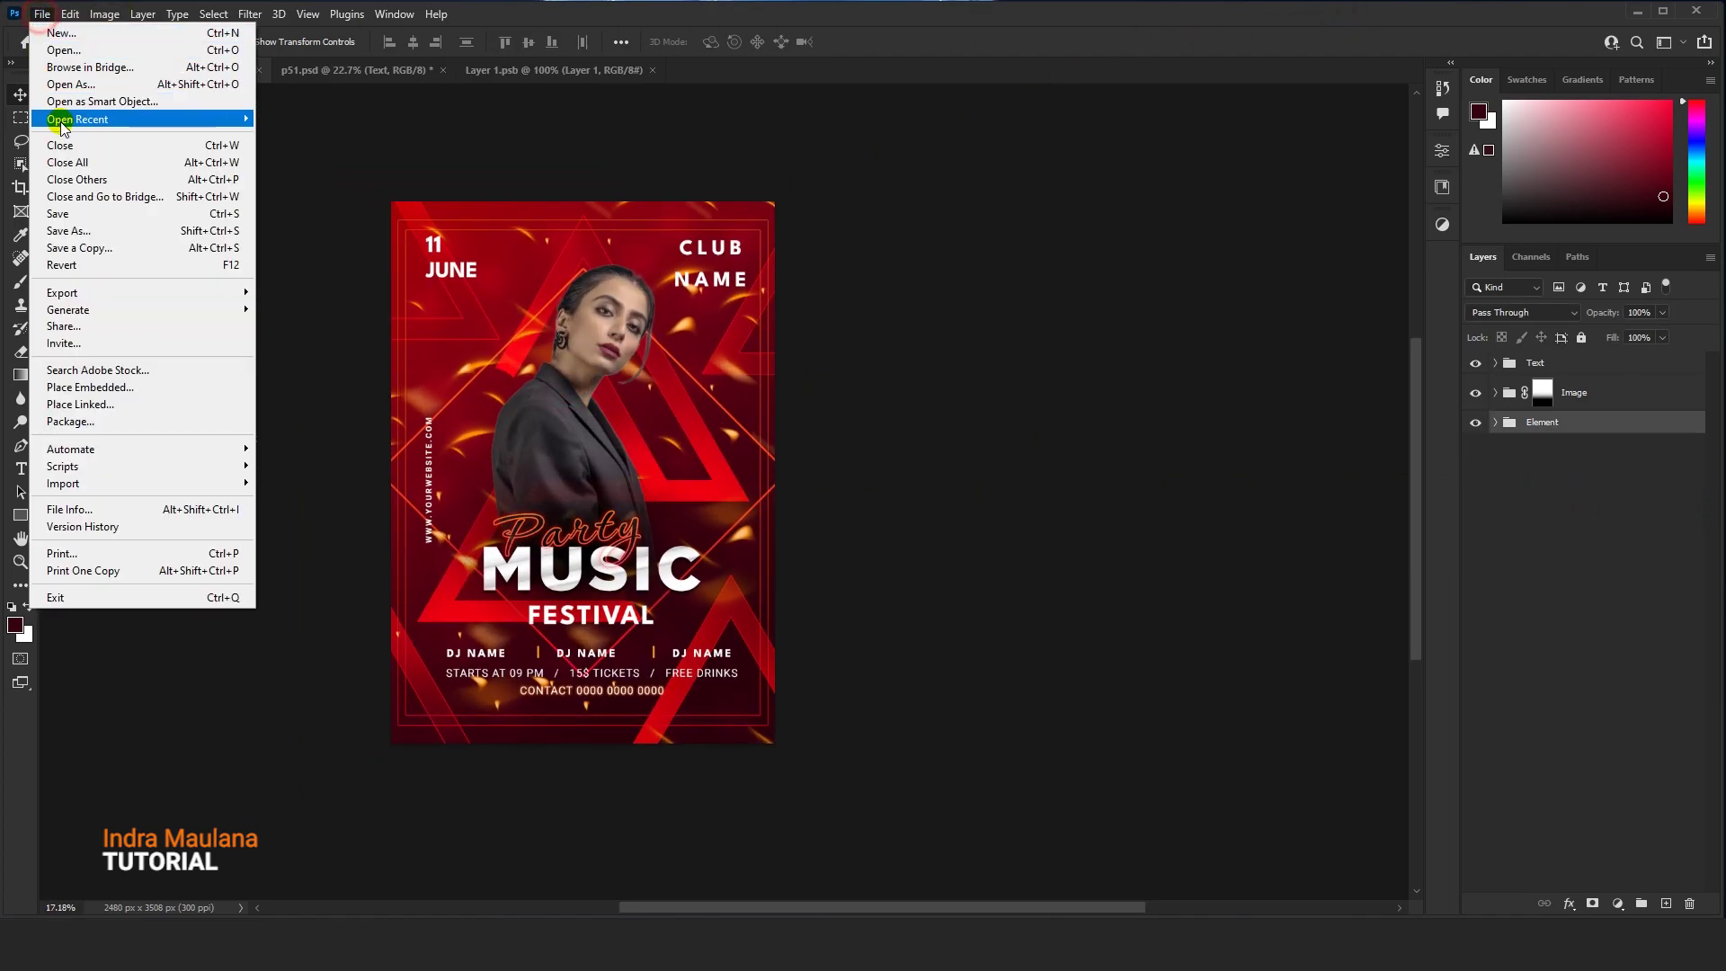
{"action": "left_click", "coordinate": [72, 209]}
{"action": "scroll", "coordinate": [607, 315], "scroll_direction": "up", "scroll_amount": 3}
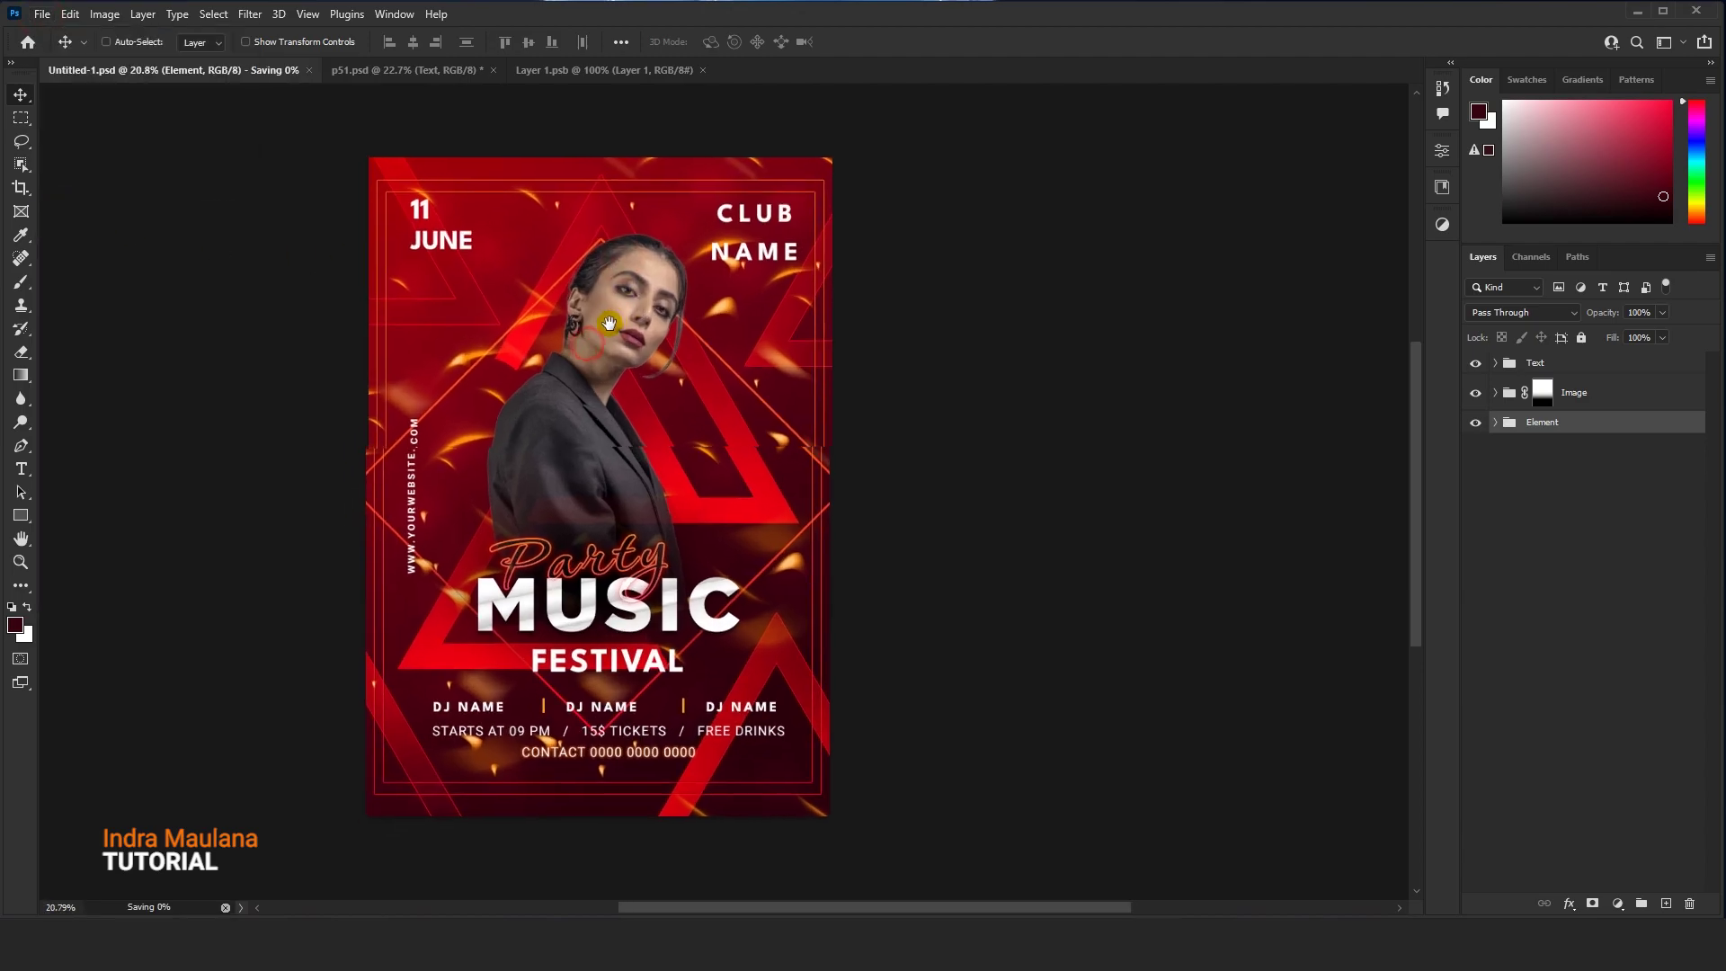